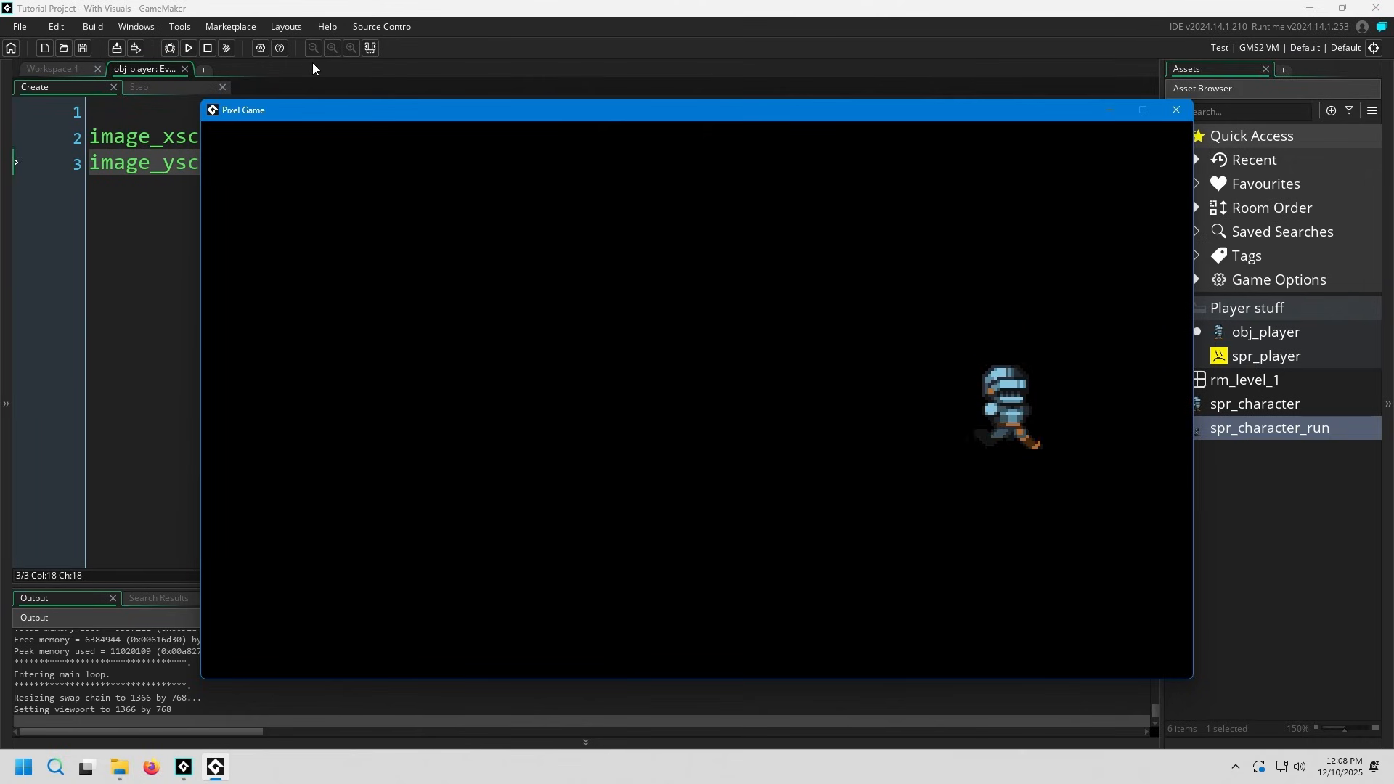
- Test the character's movement in all four directions in the running game and close the game window
key(Left)
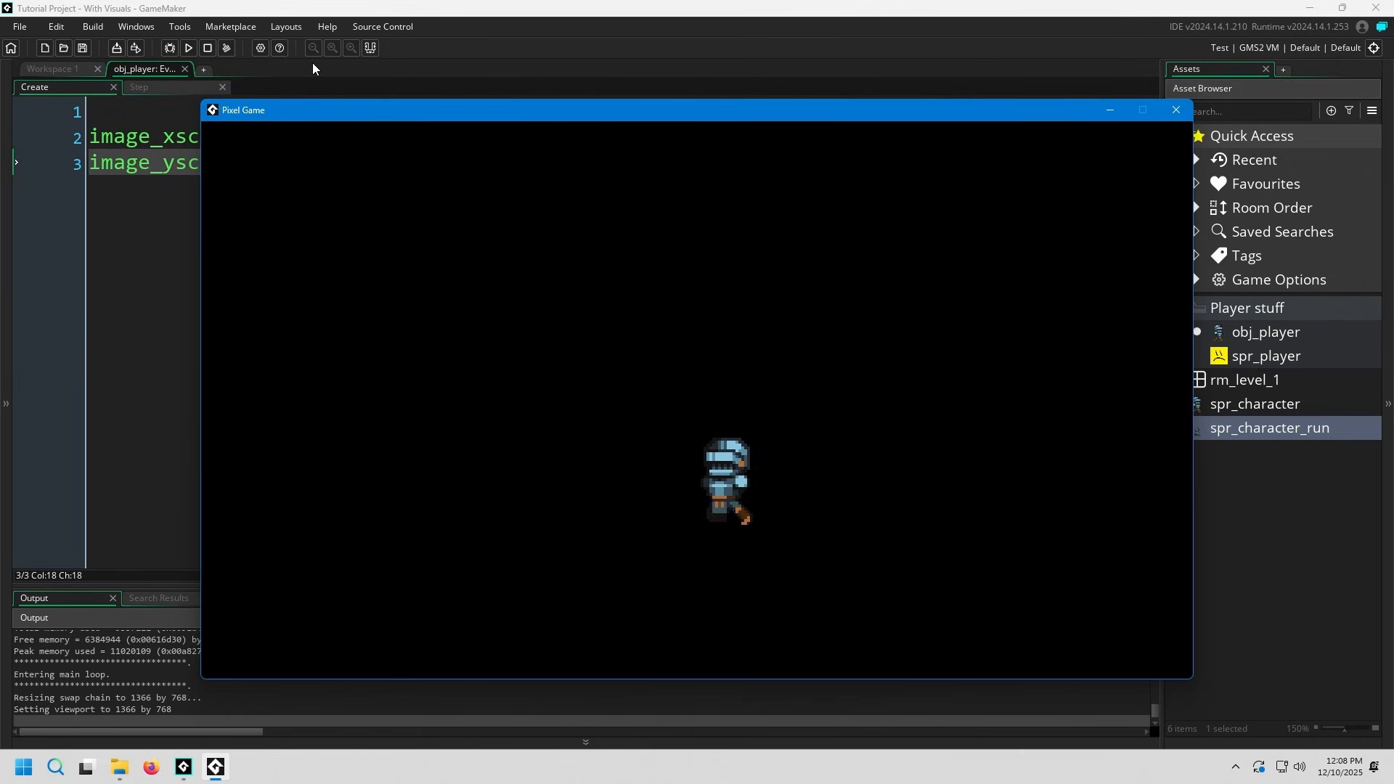
key(Up)
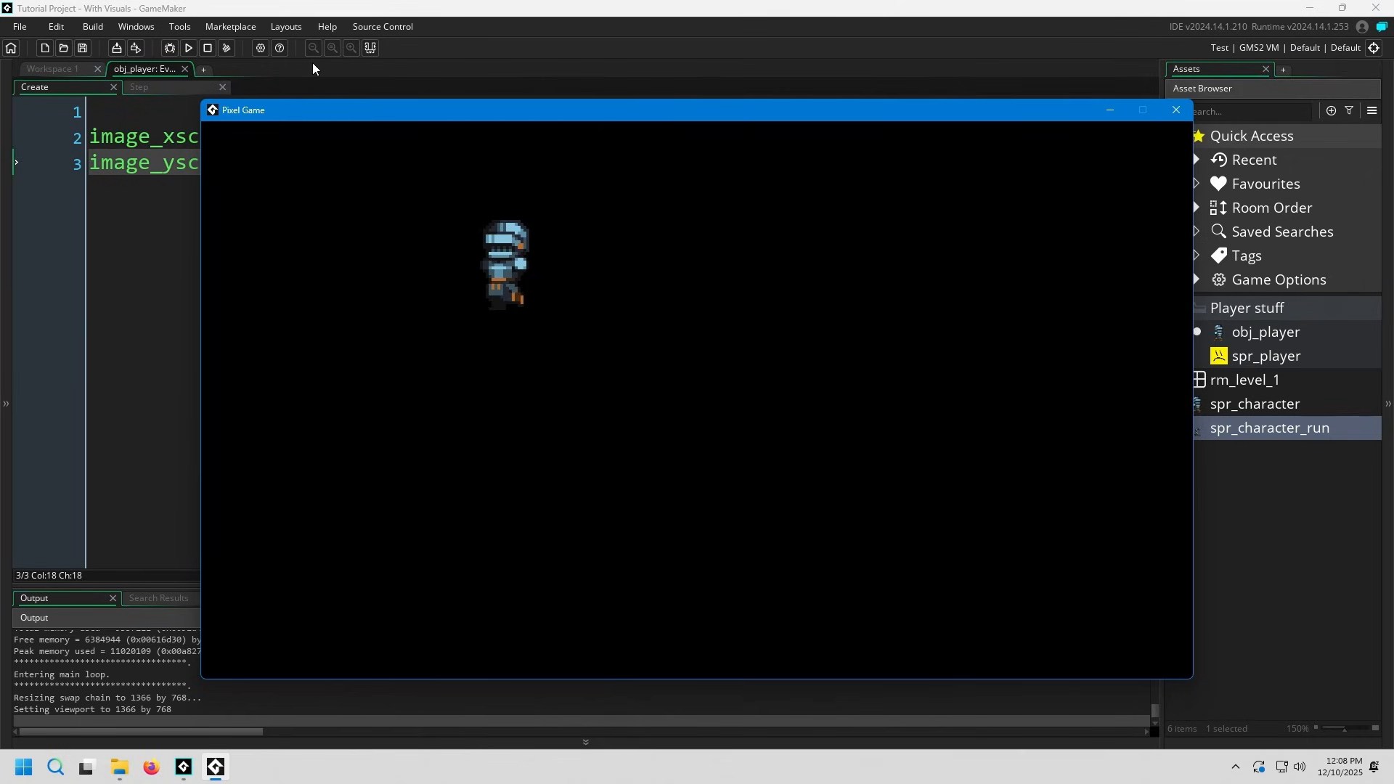
key(Down)
key(Right)
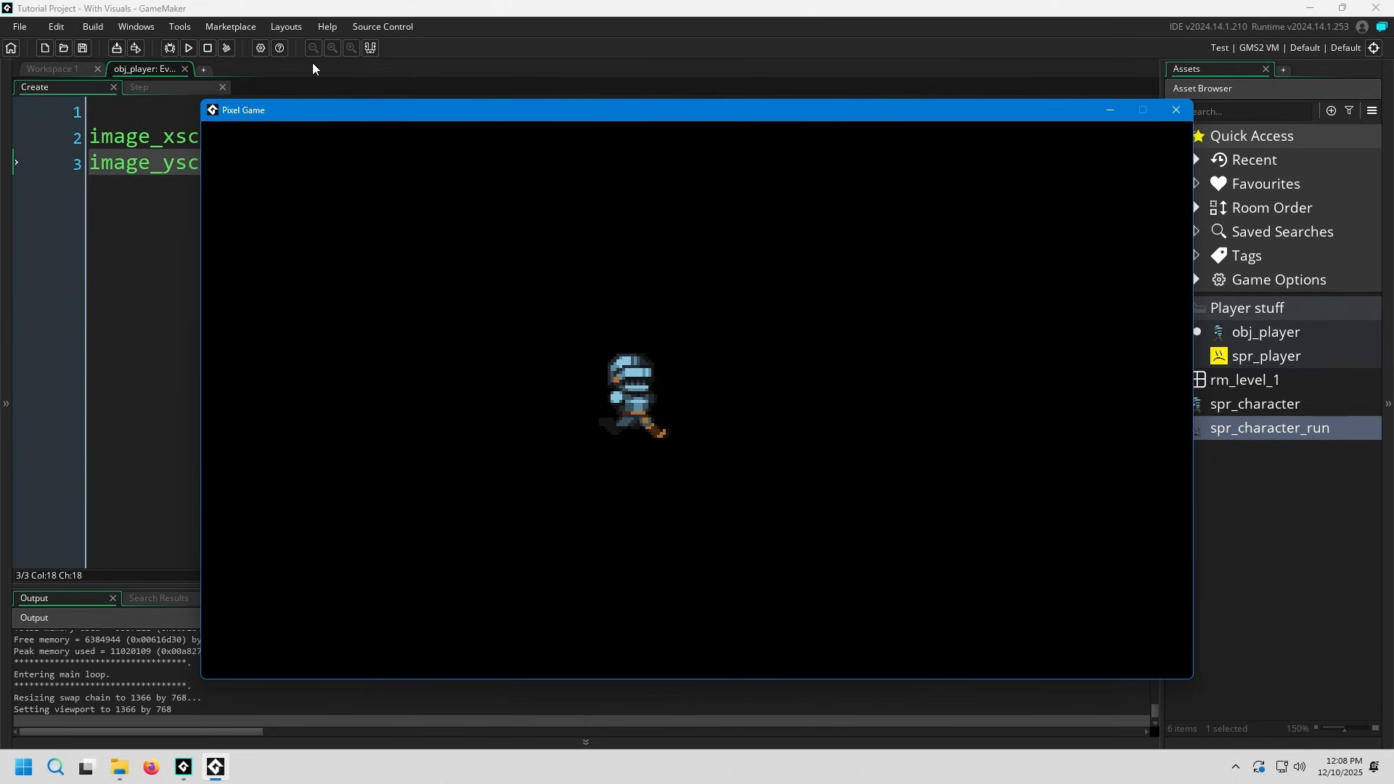
key(Up)
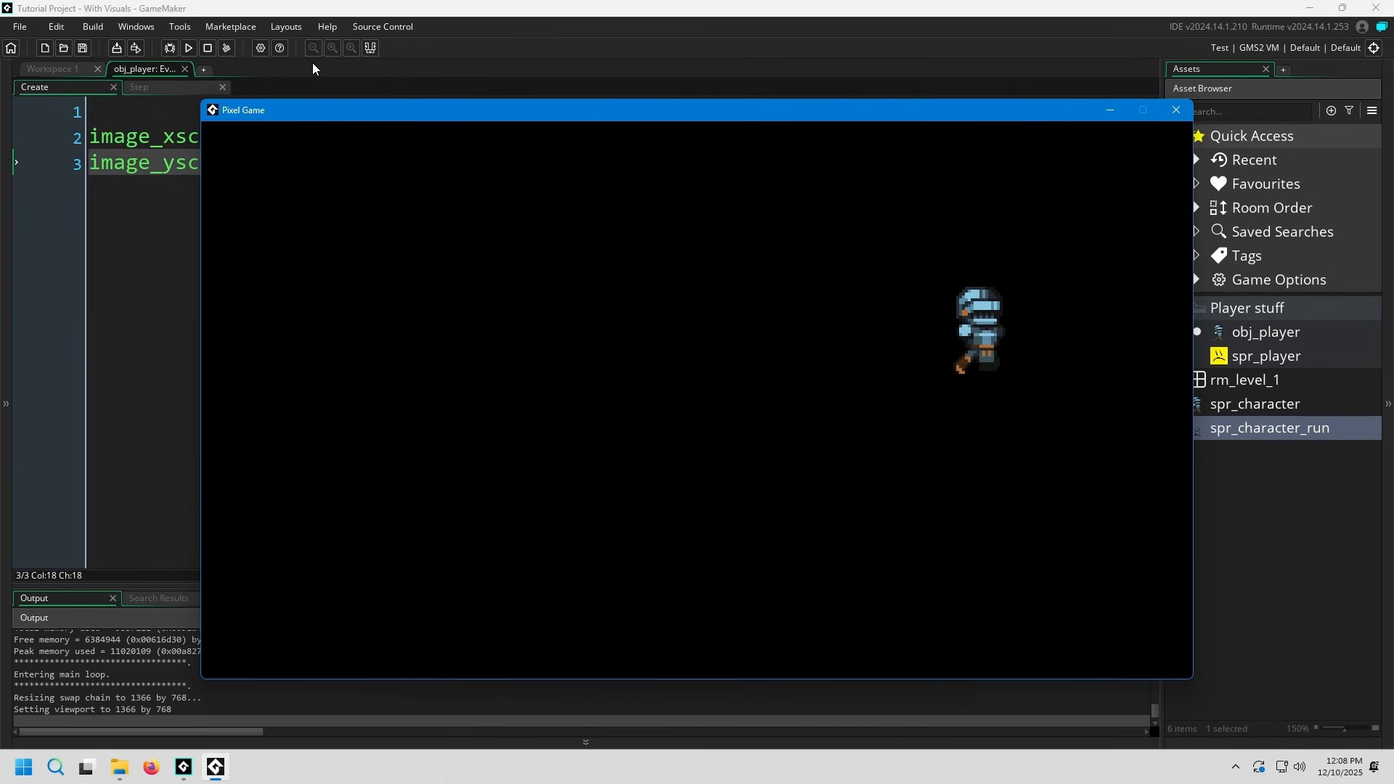
key(Down)
key(Left)
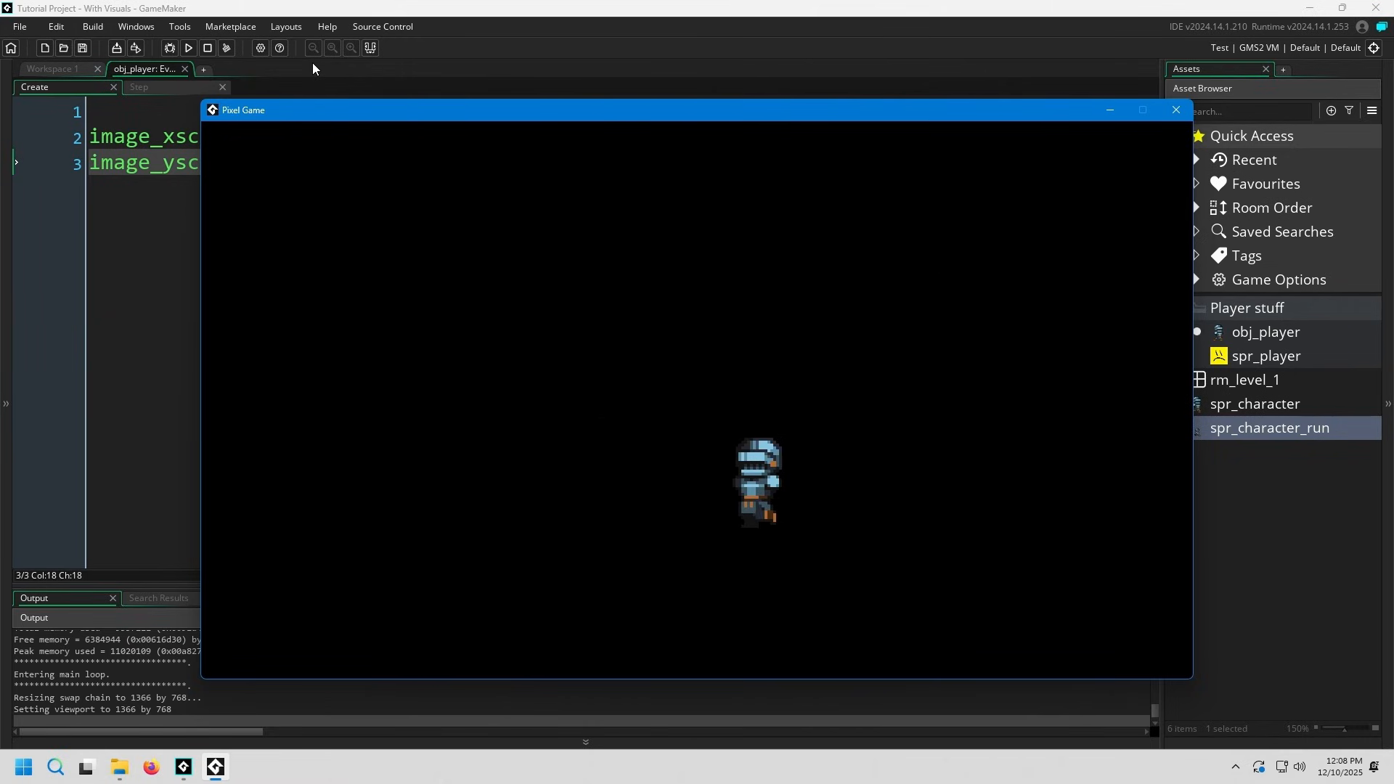
key(alt+F4)
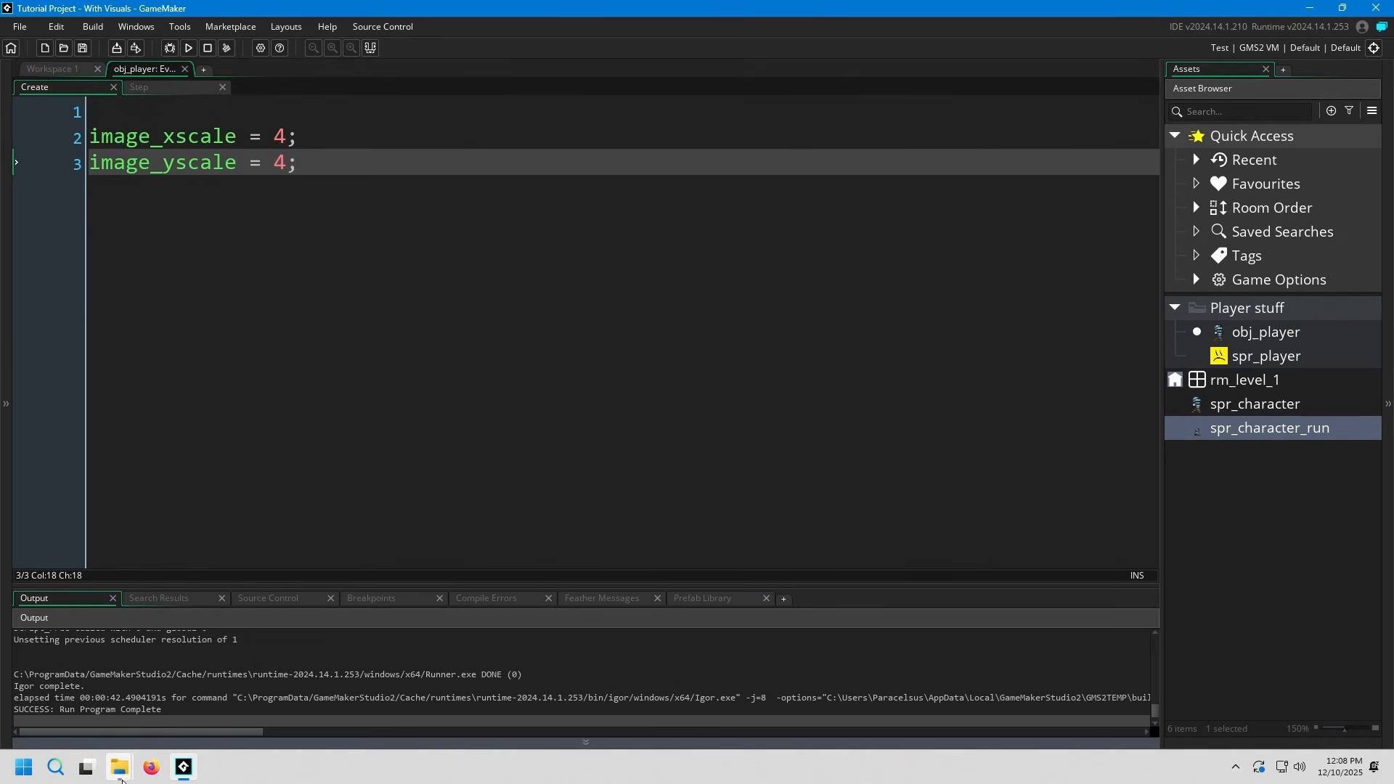
- Switch to File Explorer and go up from the Knight's Run folder to the main Pixel Crawler - Free Pack folder
mouse_move(120, 767)
click(281, 715)
click(607, 392)
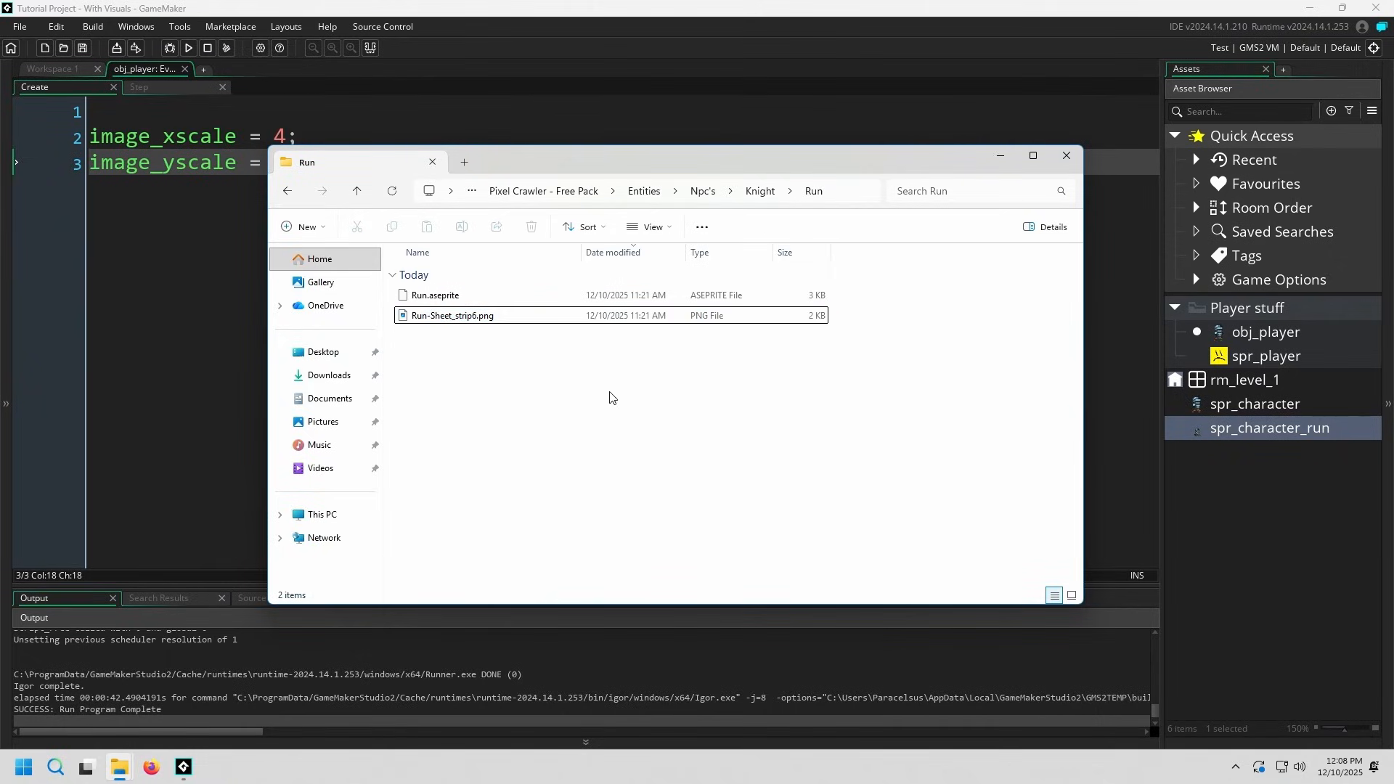
click(578, 191)
click(588, 441)
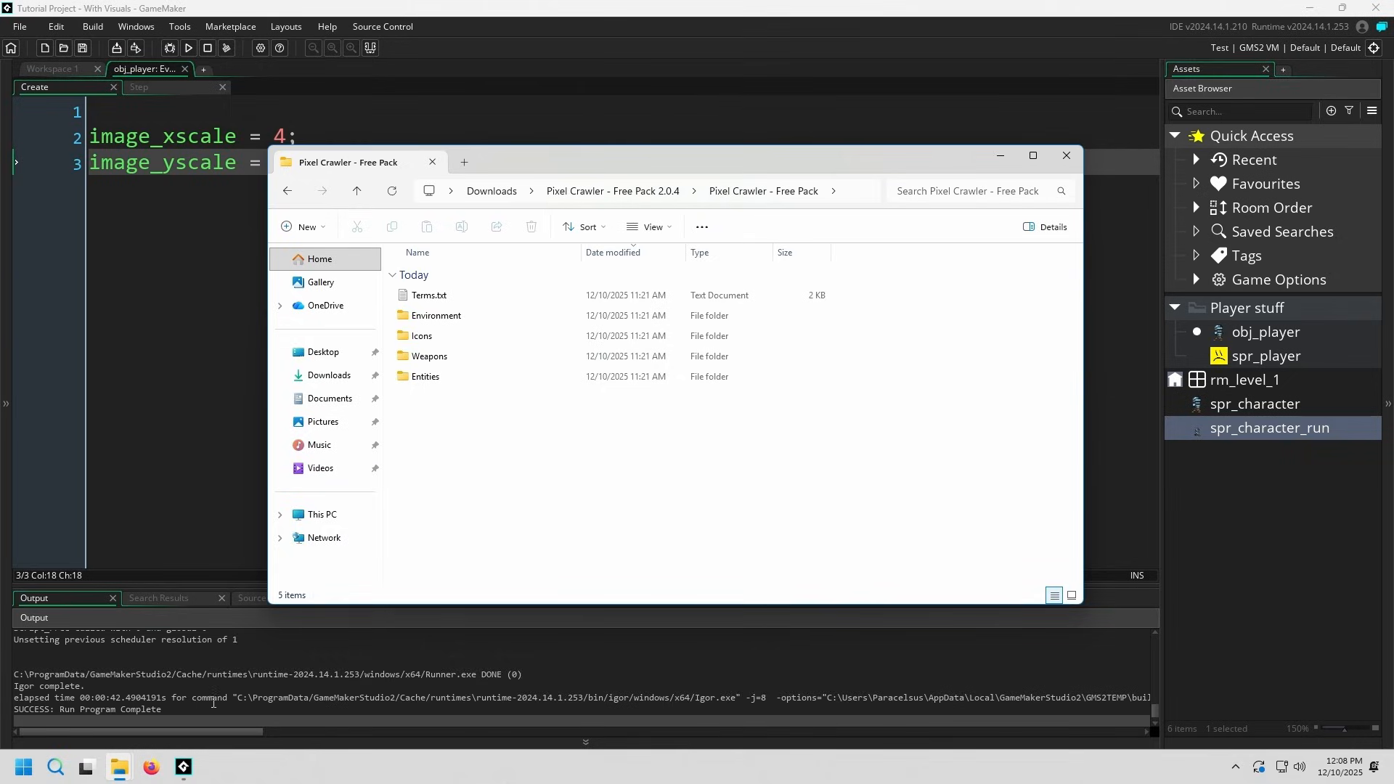
- Switch to Firefox, open the Pixel Crawler free asset pack page on itch.io, and examine its tilesets, characters and download section
click(151, 768)
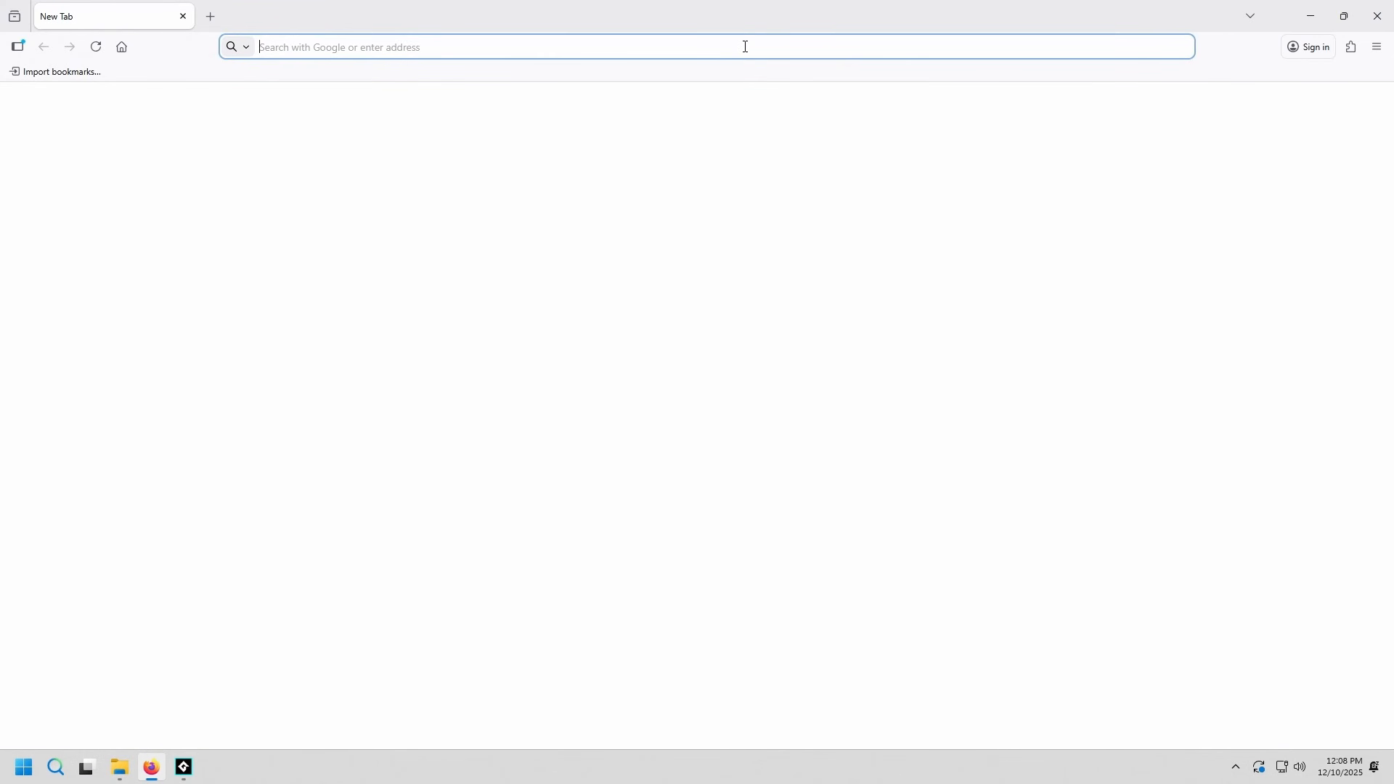
click(746, 46)
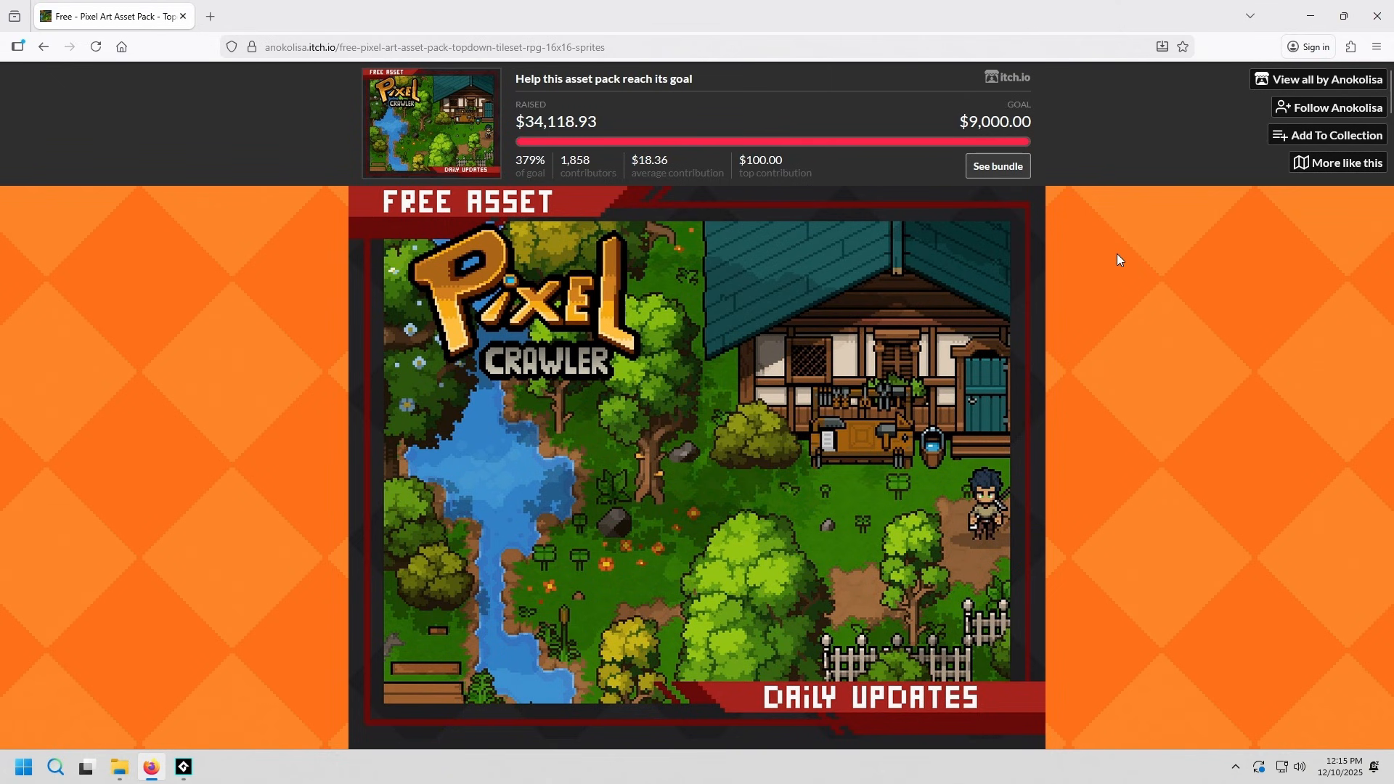
scroll(1117, 255, down, 20)
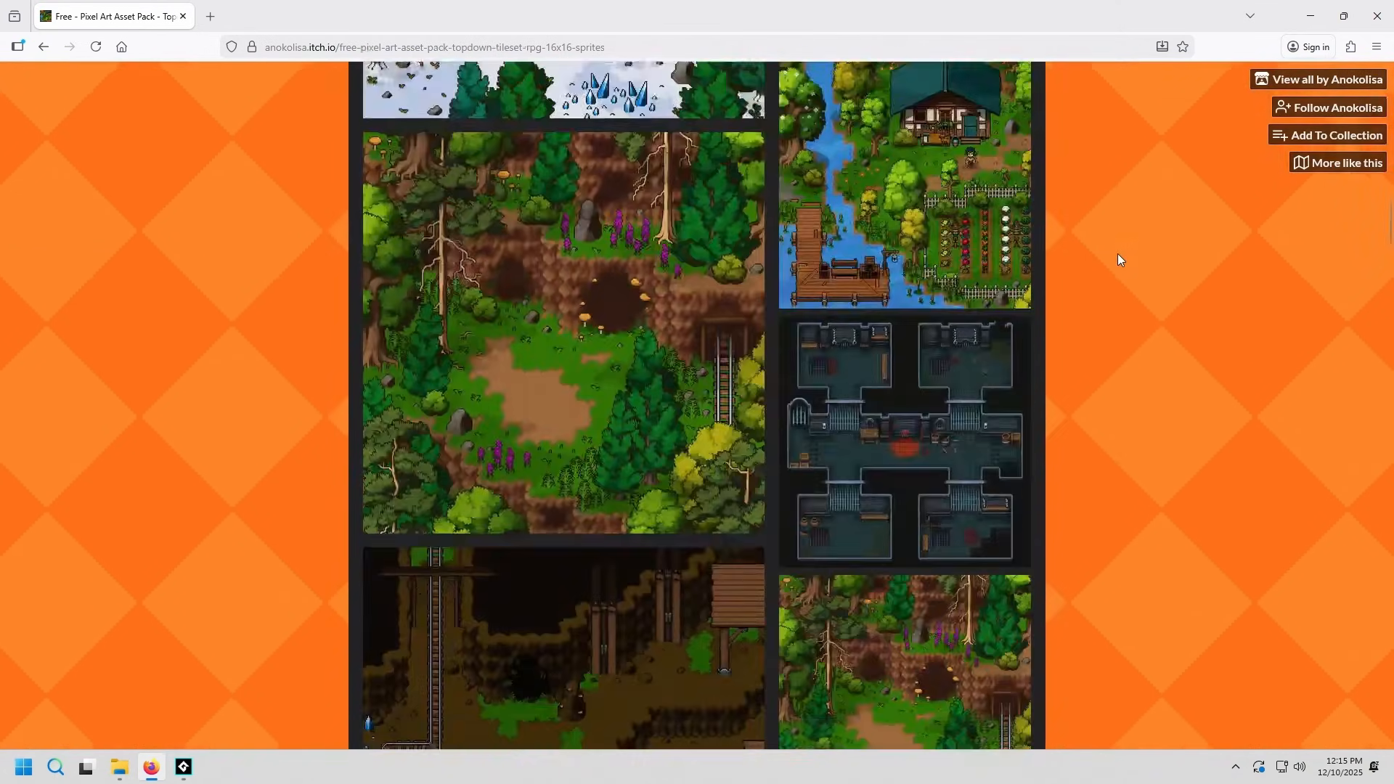
scroll(1118, 255, down, 15)
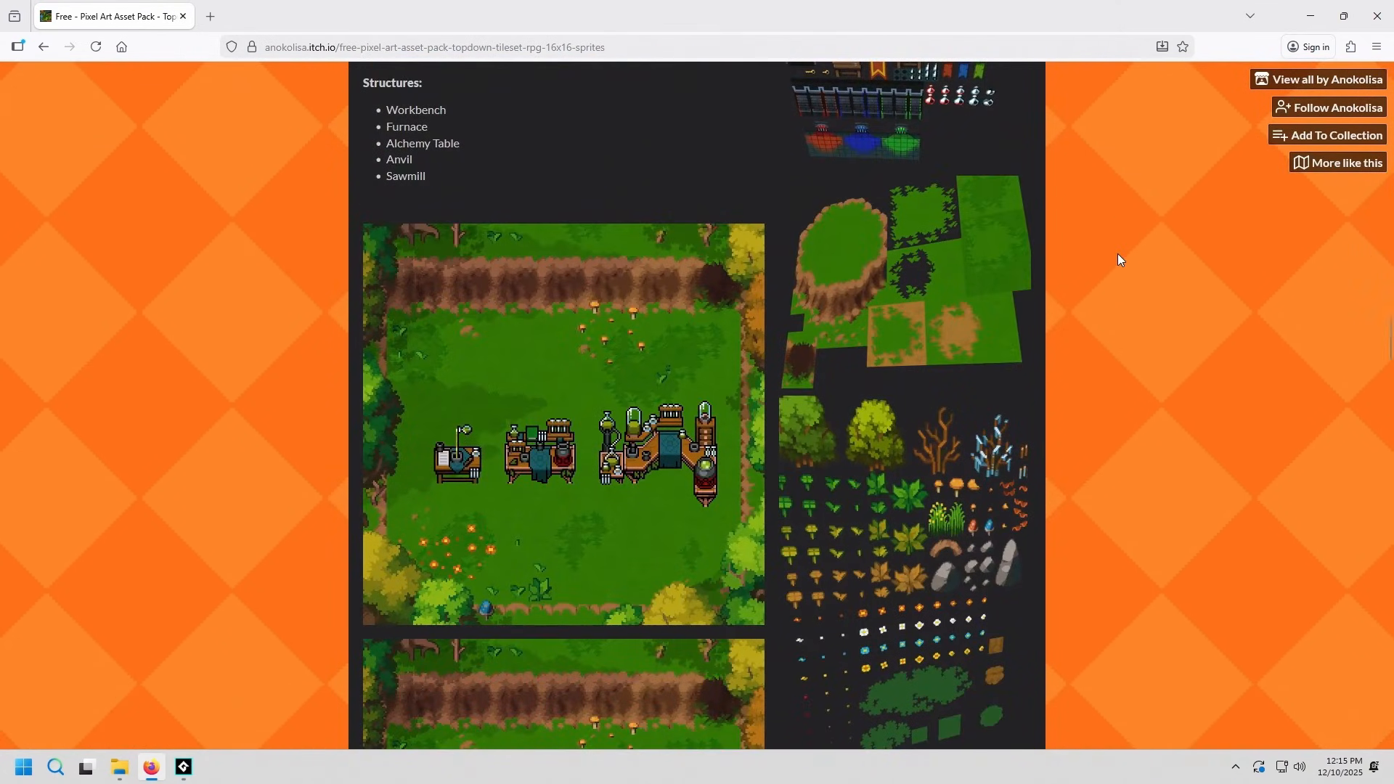
scroll(1118, 254, up, 15)
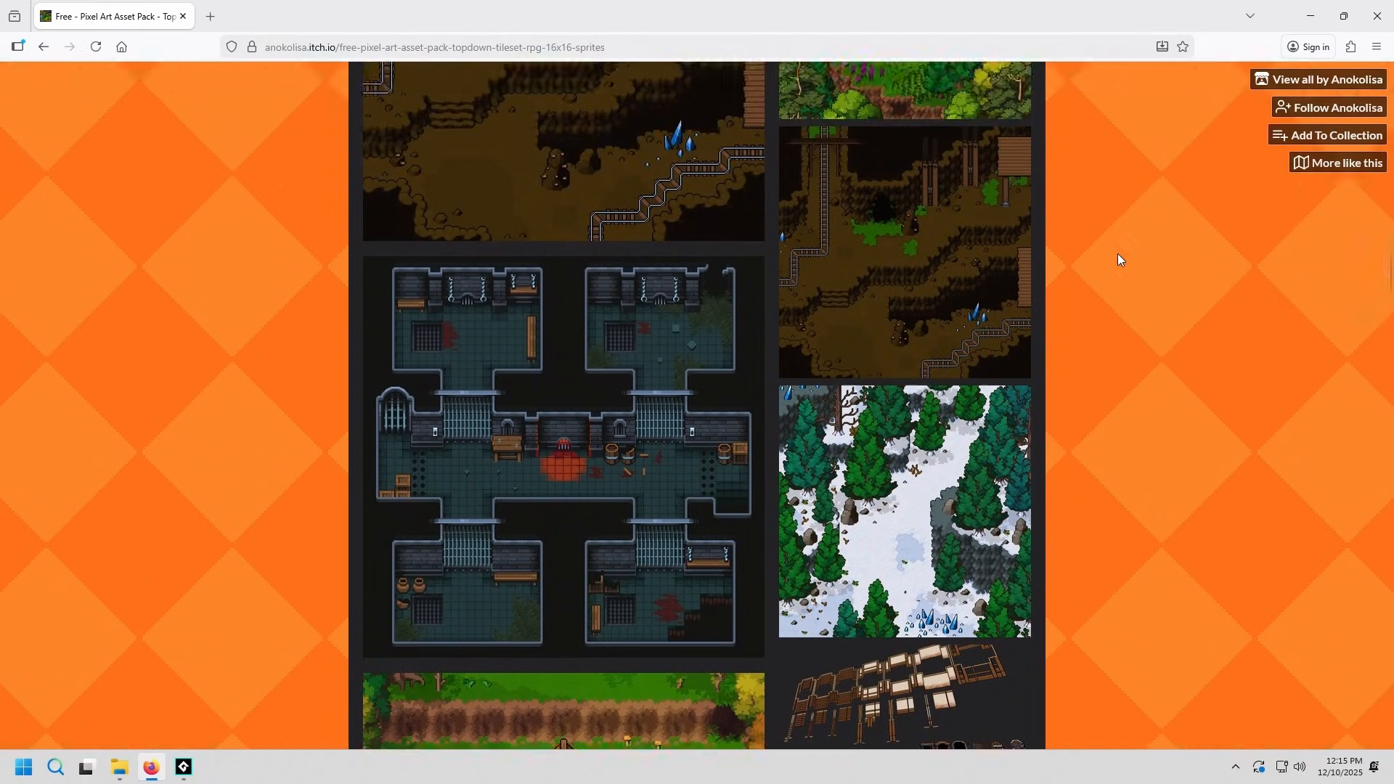
scroll(1118, 259, up, 2)
scroll(1118, 259, down, 3)
scroll(1118, 259, up, 3)
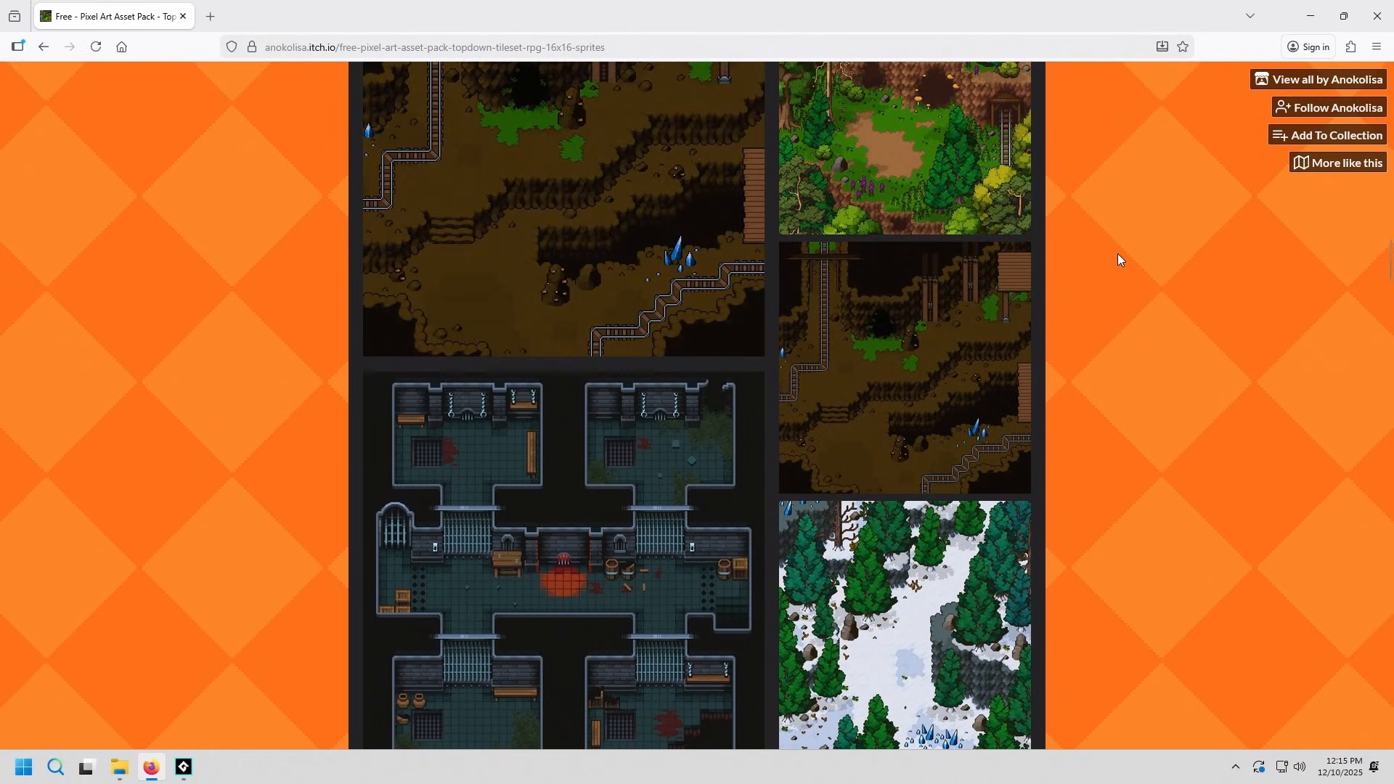
scroll(1139, 254, down, 15)
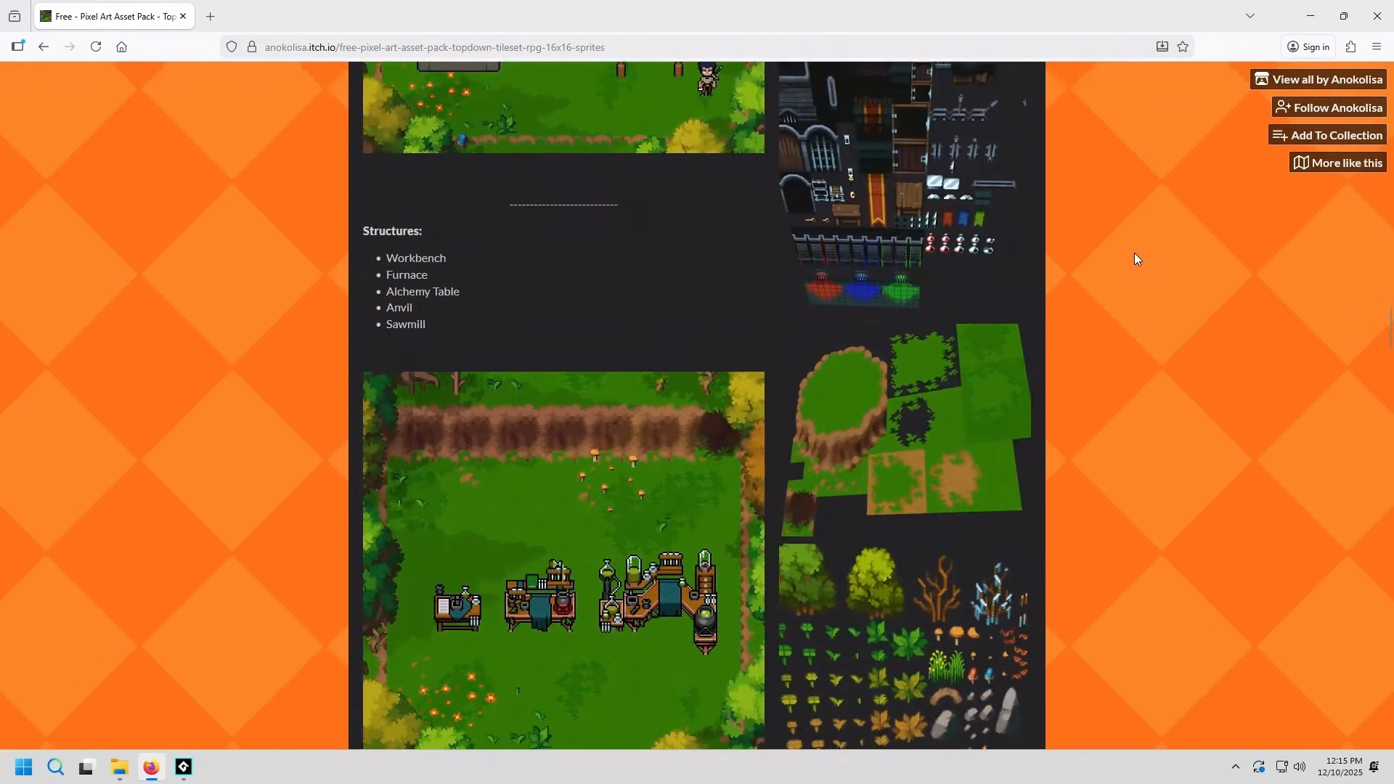
scroll(1134, 254, down, 20)
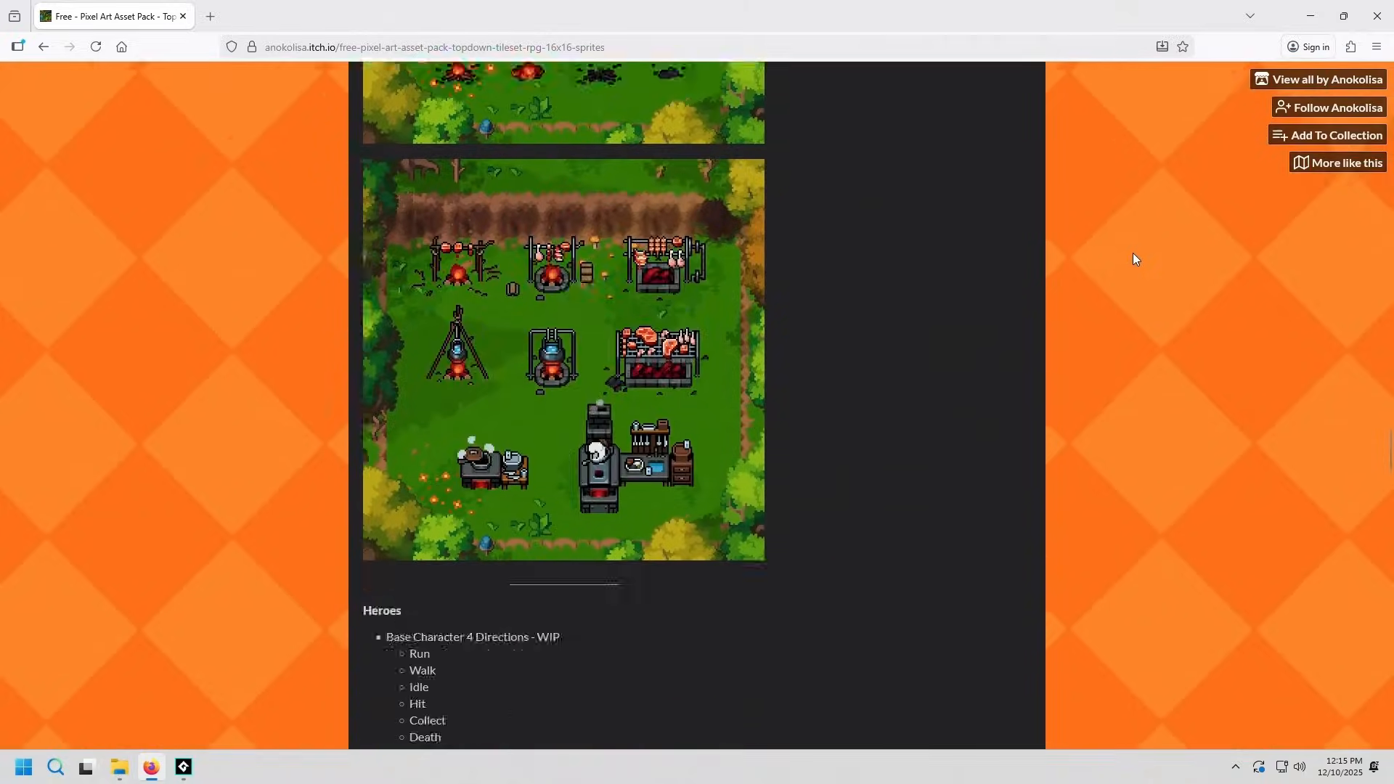
scroll(1135, 258, down, 14)
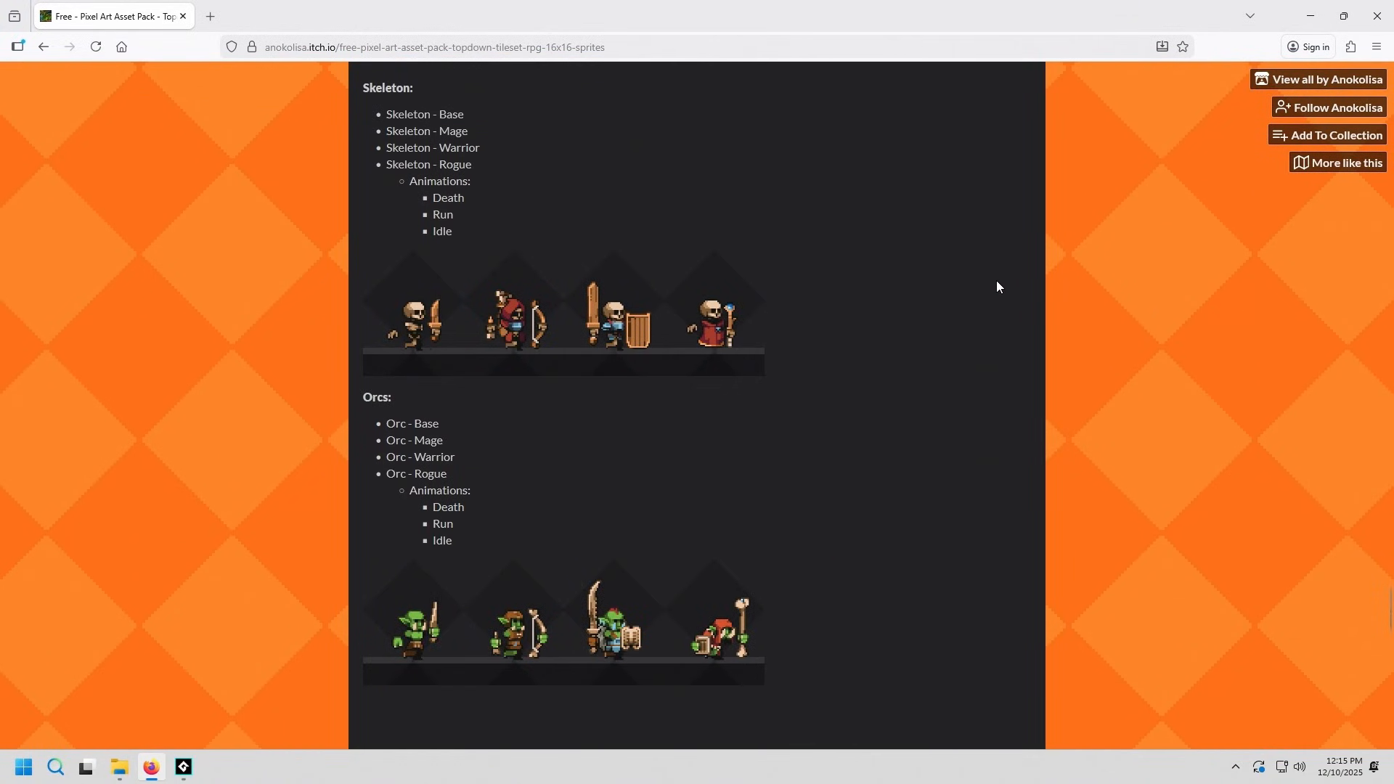
scroll(944, 320, down, 20)
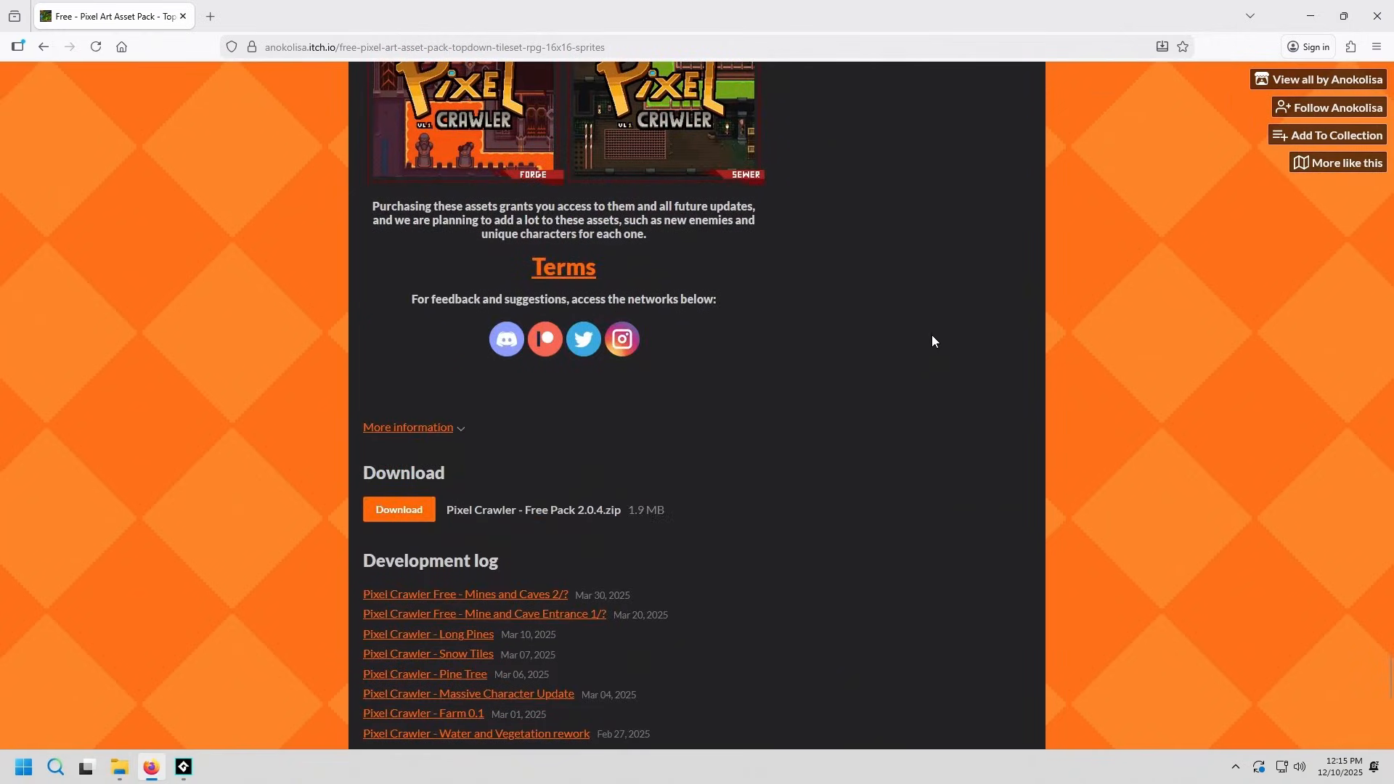
scroll(906, 357, up, 6)
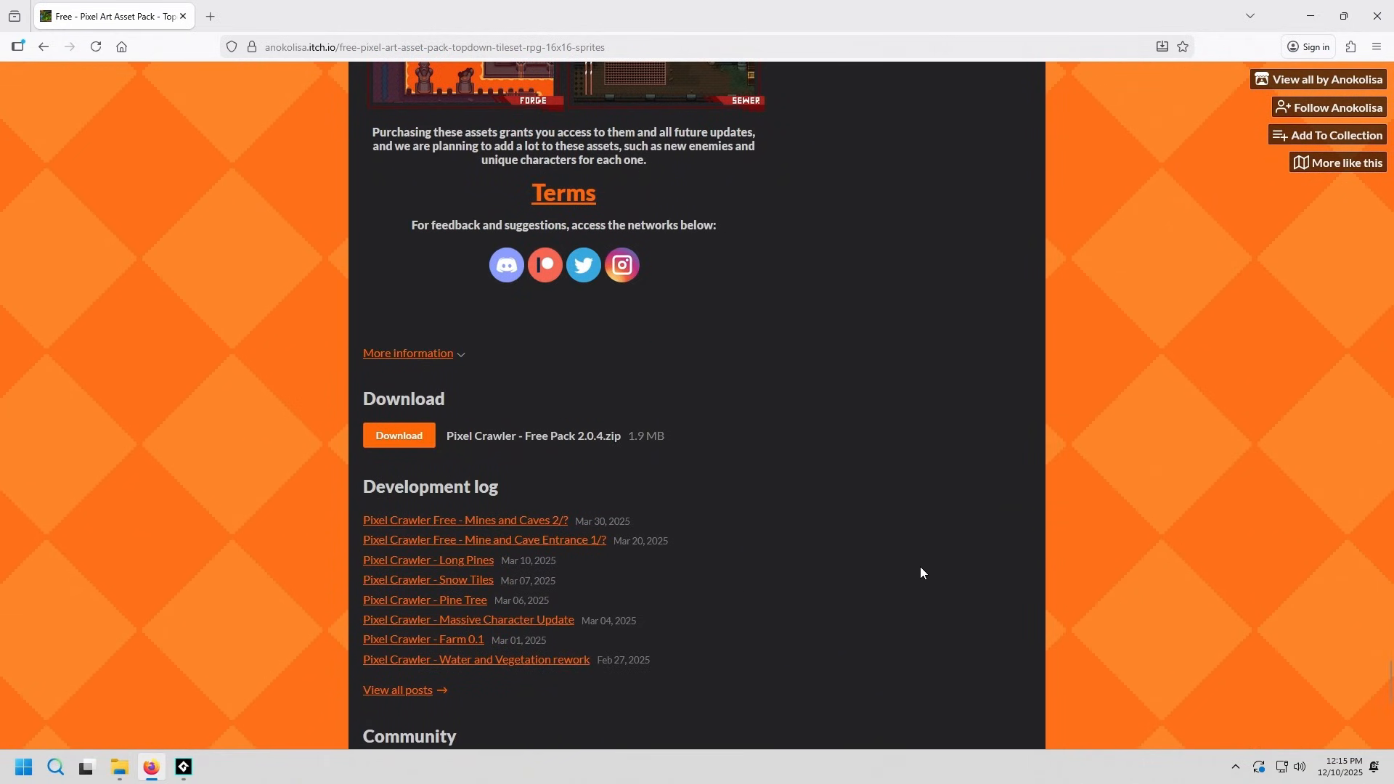
scroll(947, 154, up, 20)
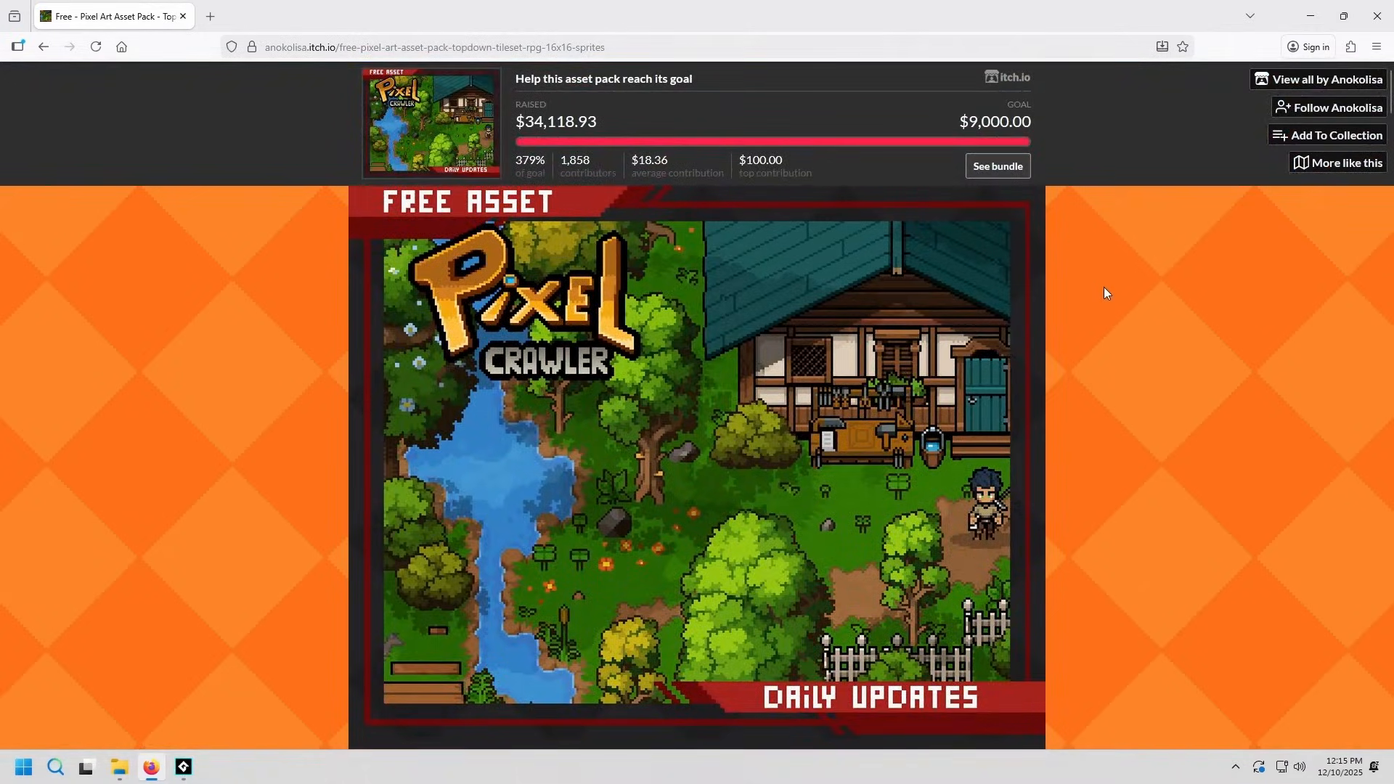
- Minimize the browser and return to File Explorer to open the Tilesets folder inside the pack's Environment folder
click(1297, 16)
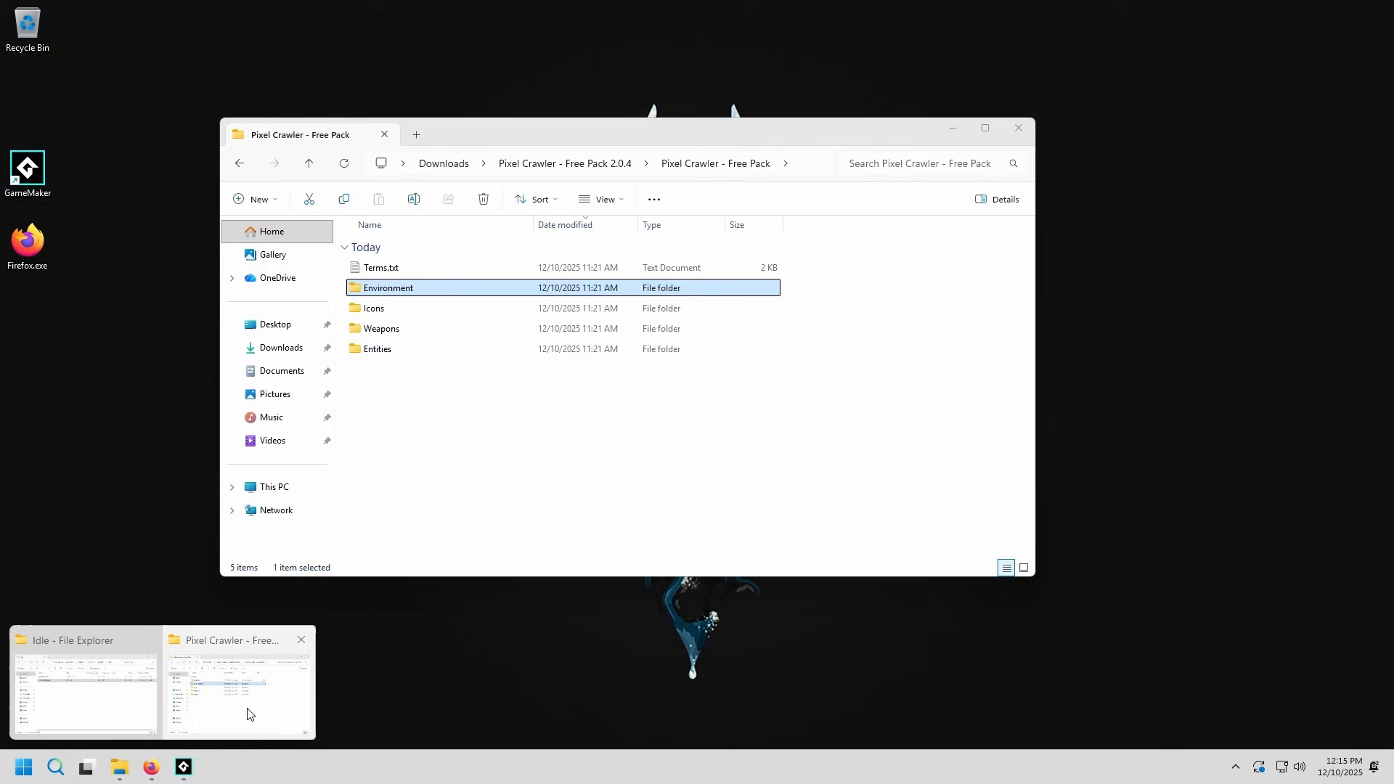
click(248, 710)
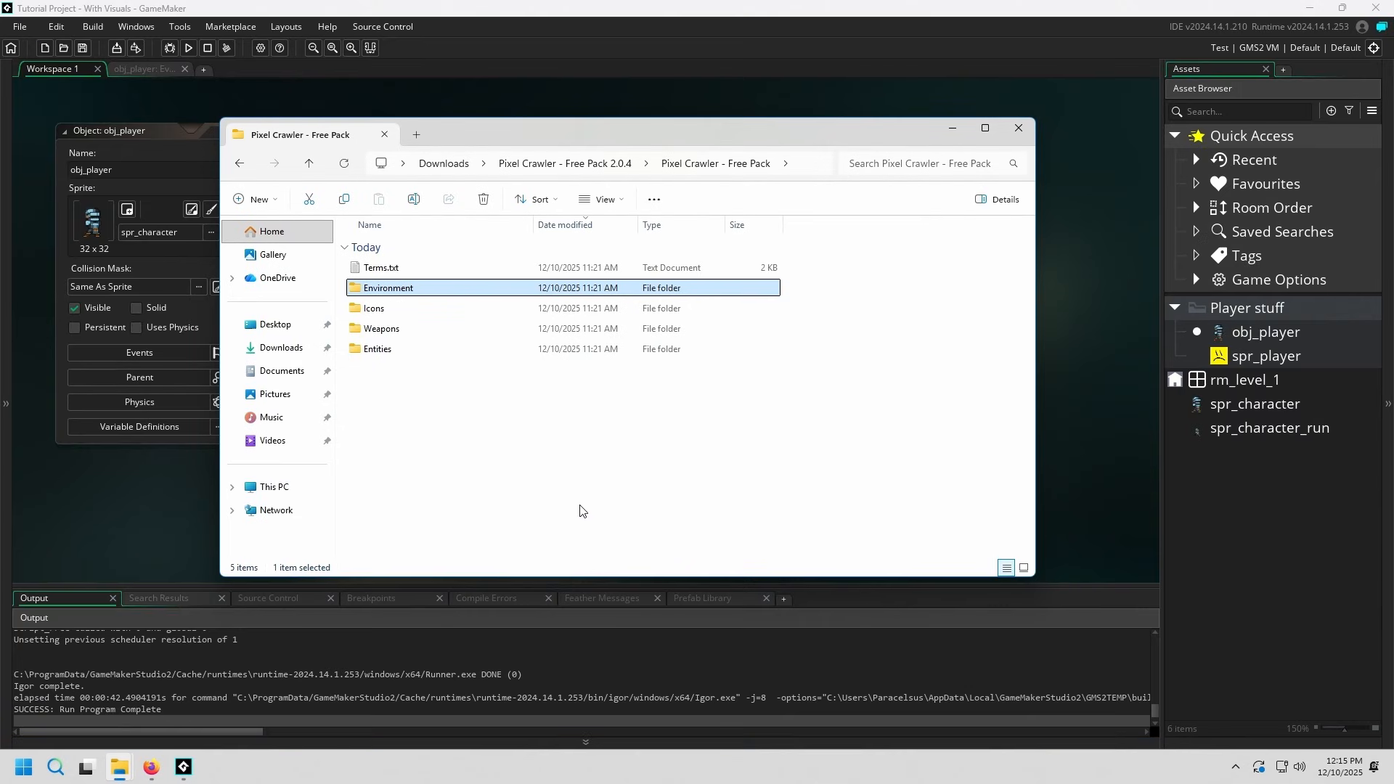
click(580, 510)
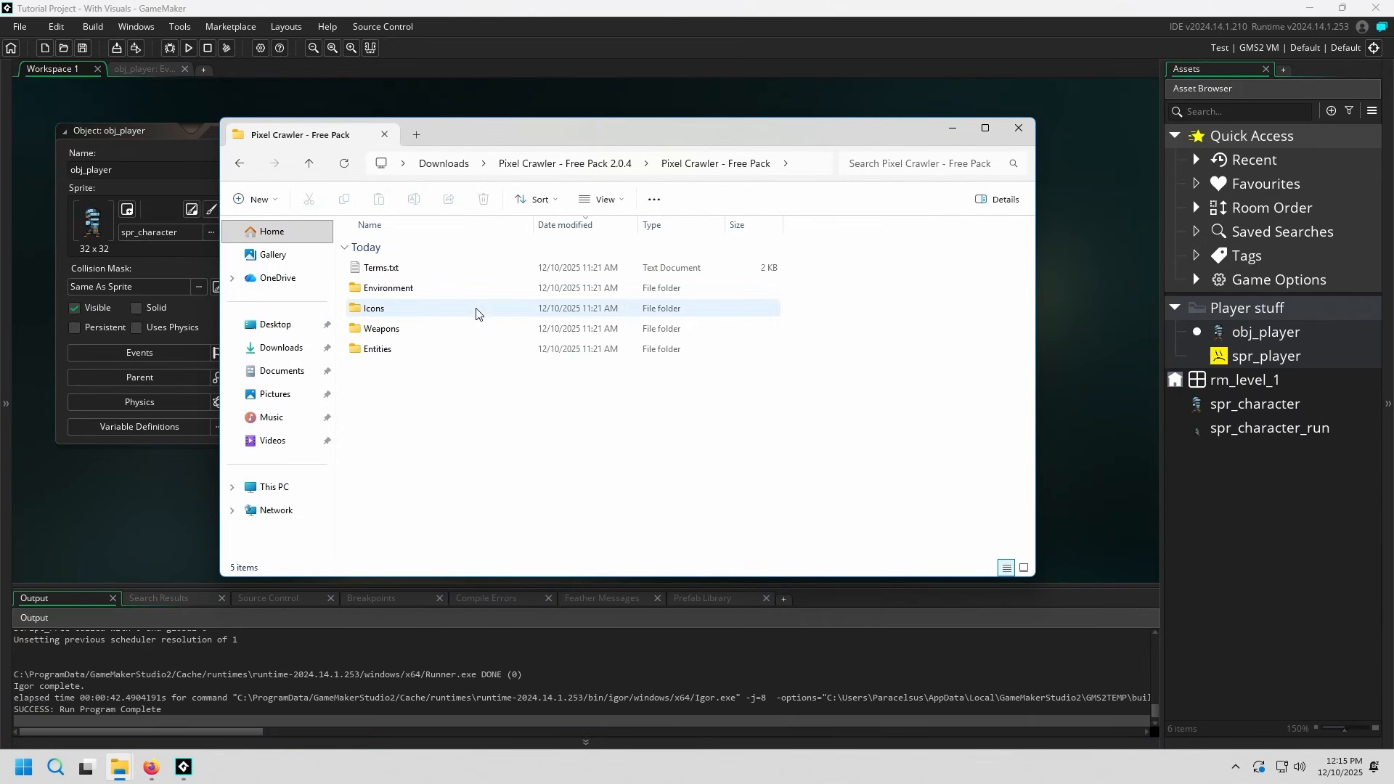
double_click(432, 290)
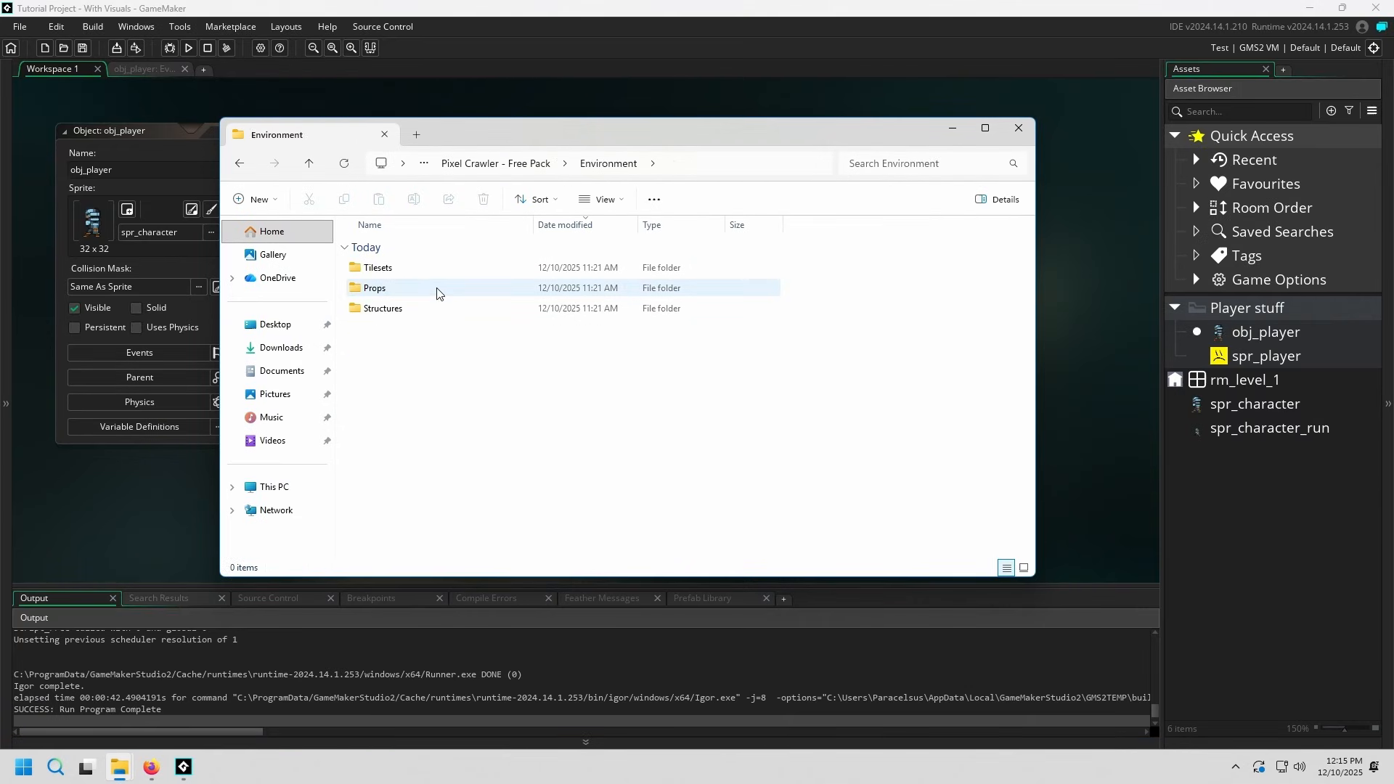
double_click(399, 270)
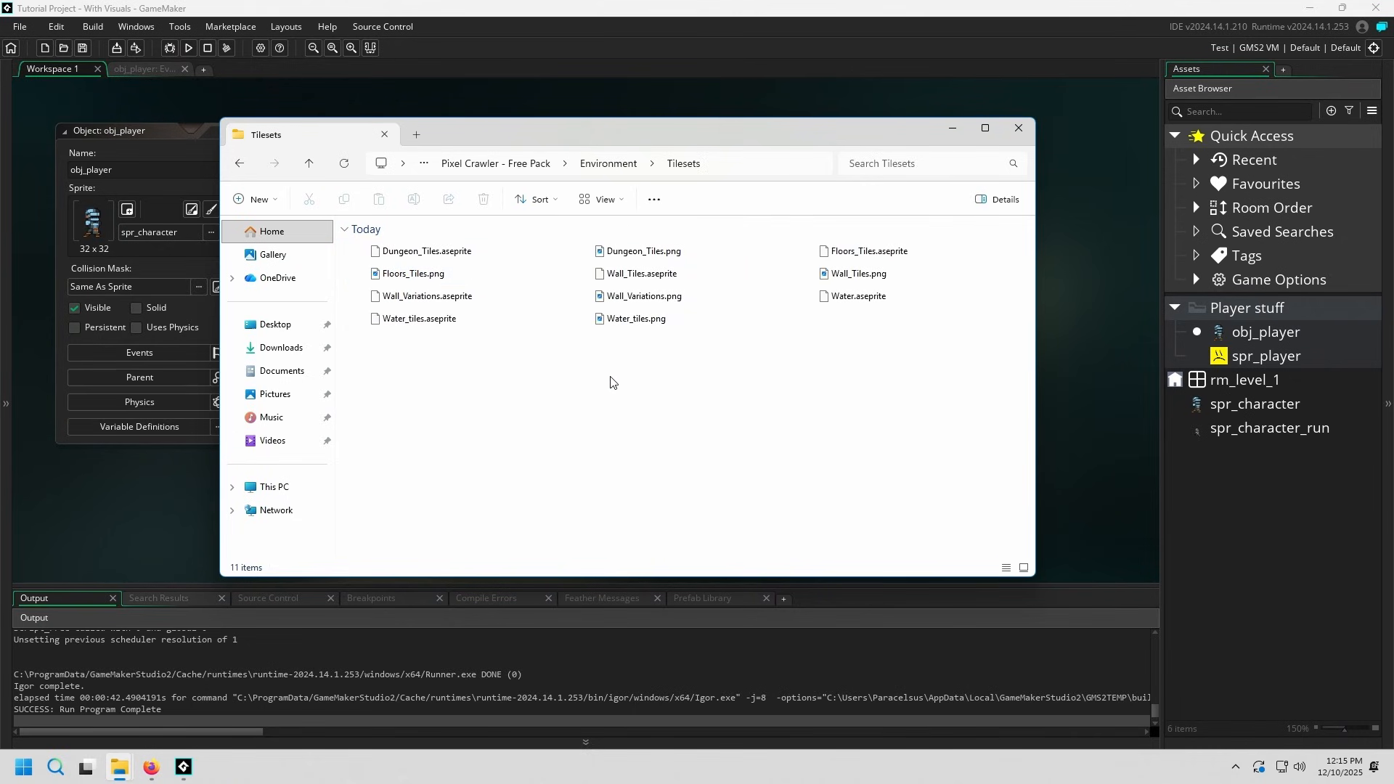
- Enlarge the file thumbnails in the Tilesets folder to preview the tile images
ctrl+scroll(649, 398, up, 4)
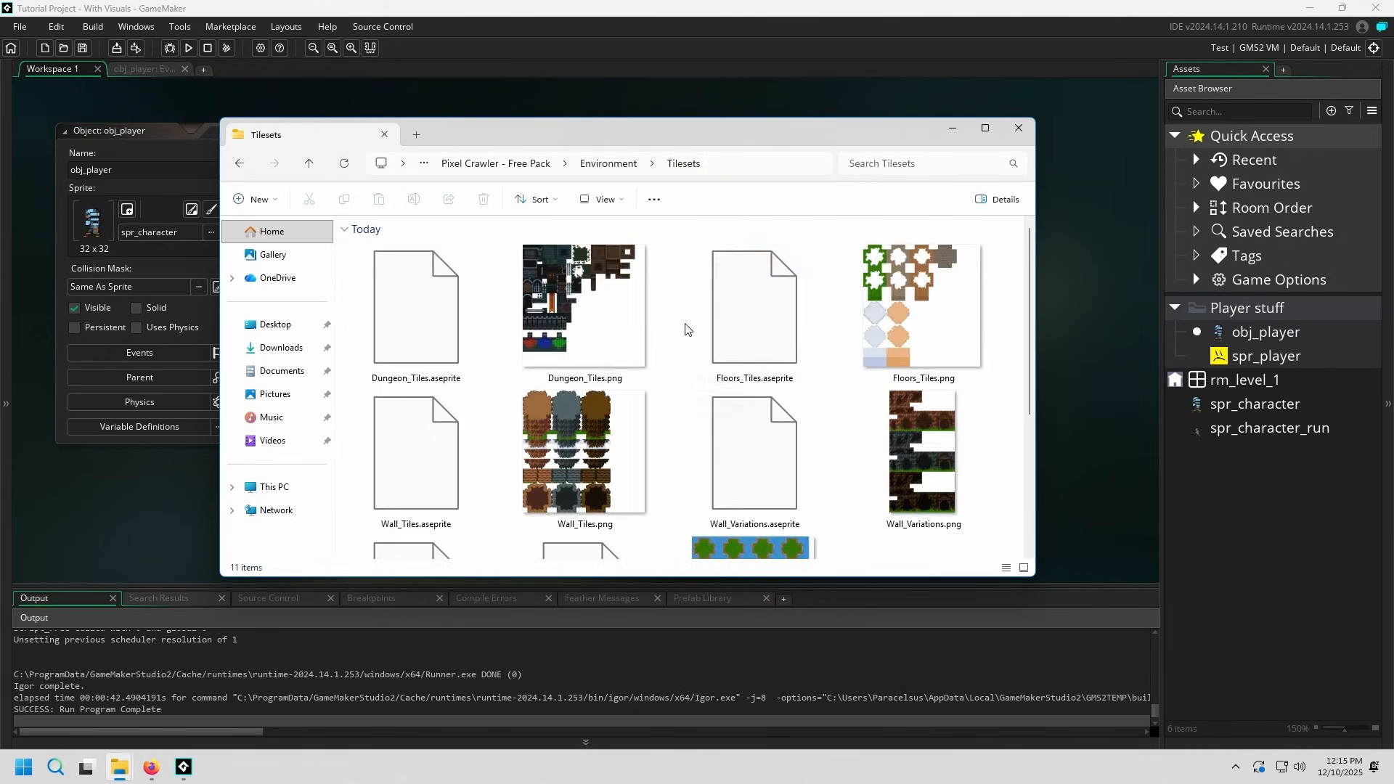
ctrl+scroll(723, 346, up, 2)
ctrl+scroll(723, 346, down, 1)
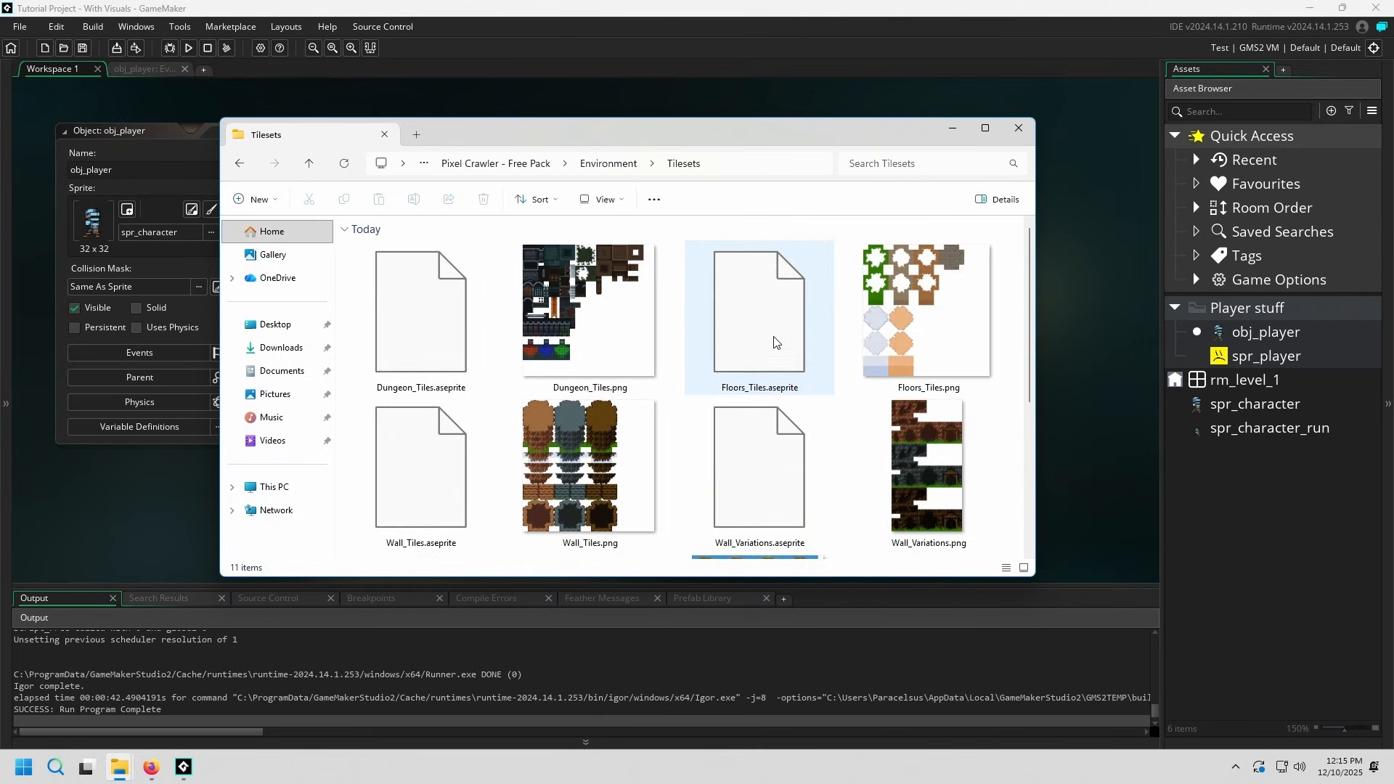
- Import Floors_Tiles.png from the Tilesets folder into the GameMaker project as a sprite, accepting the import warning and suppressing it in future
click(903, 328)
scroll(792, 400, down, 2)
scroll(792, 399, up, 2)
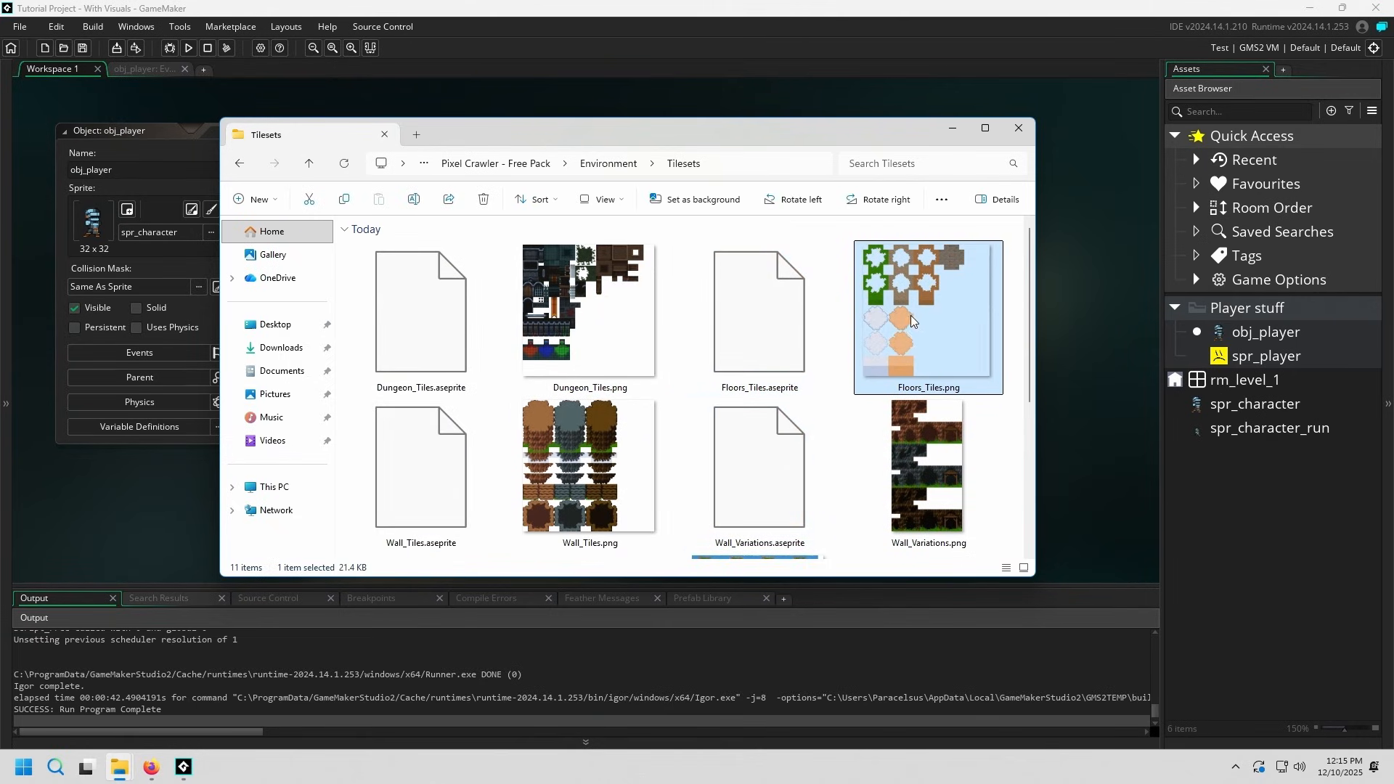
drag(917, 309, 1083, 261)
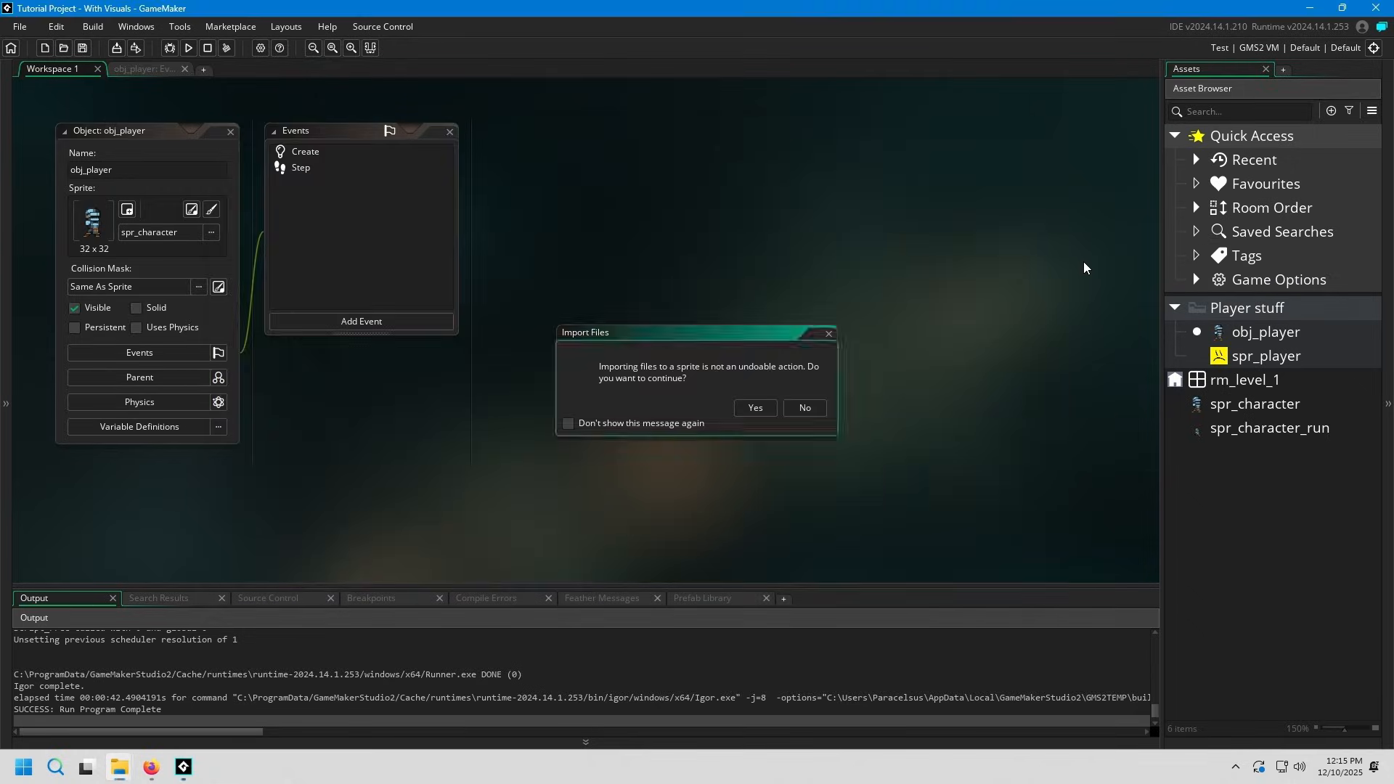
click(638, 345)
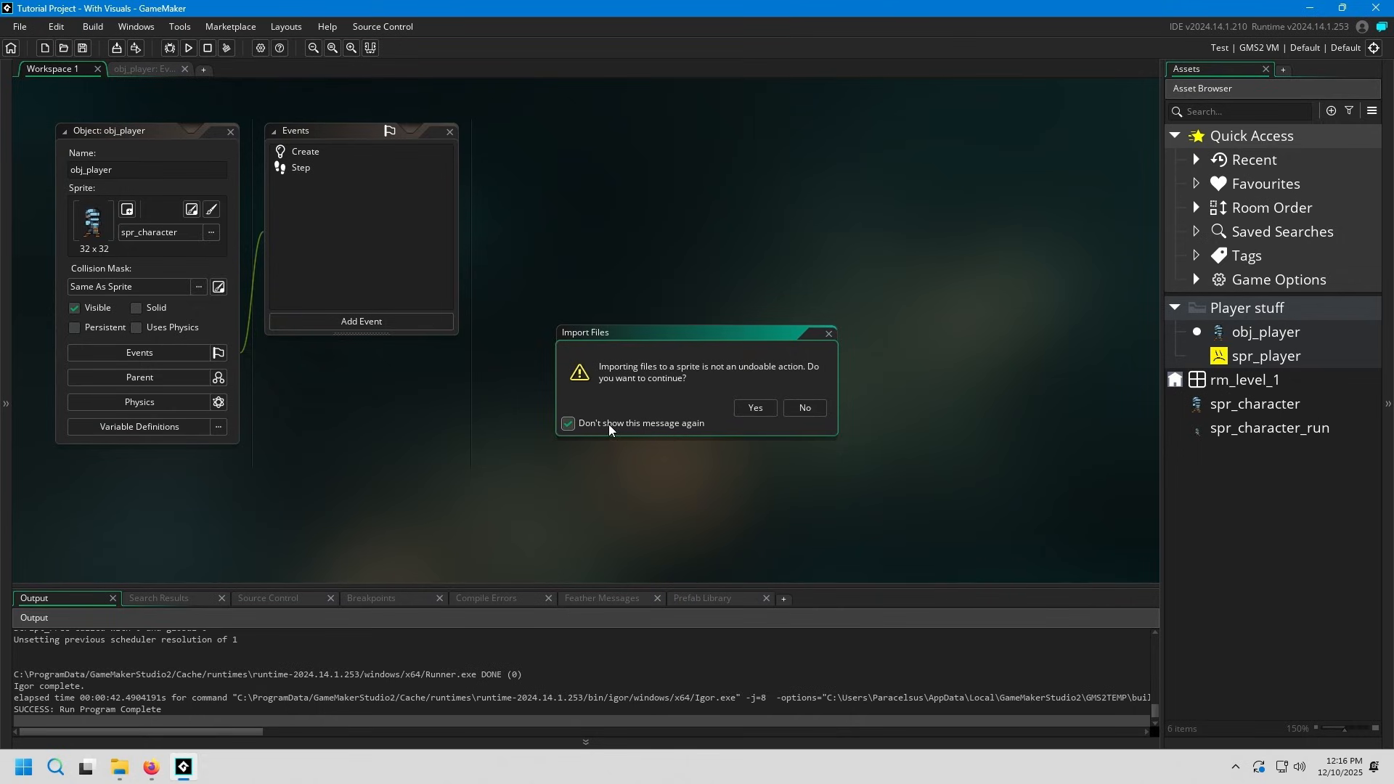
click(754, 407)
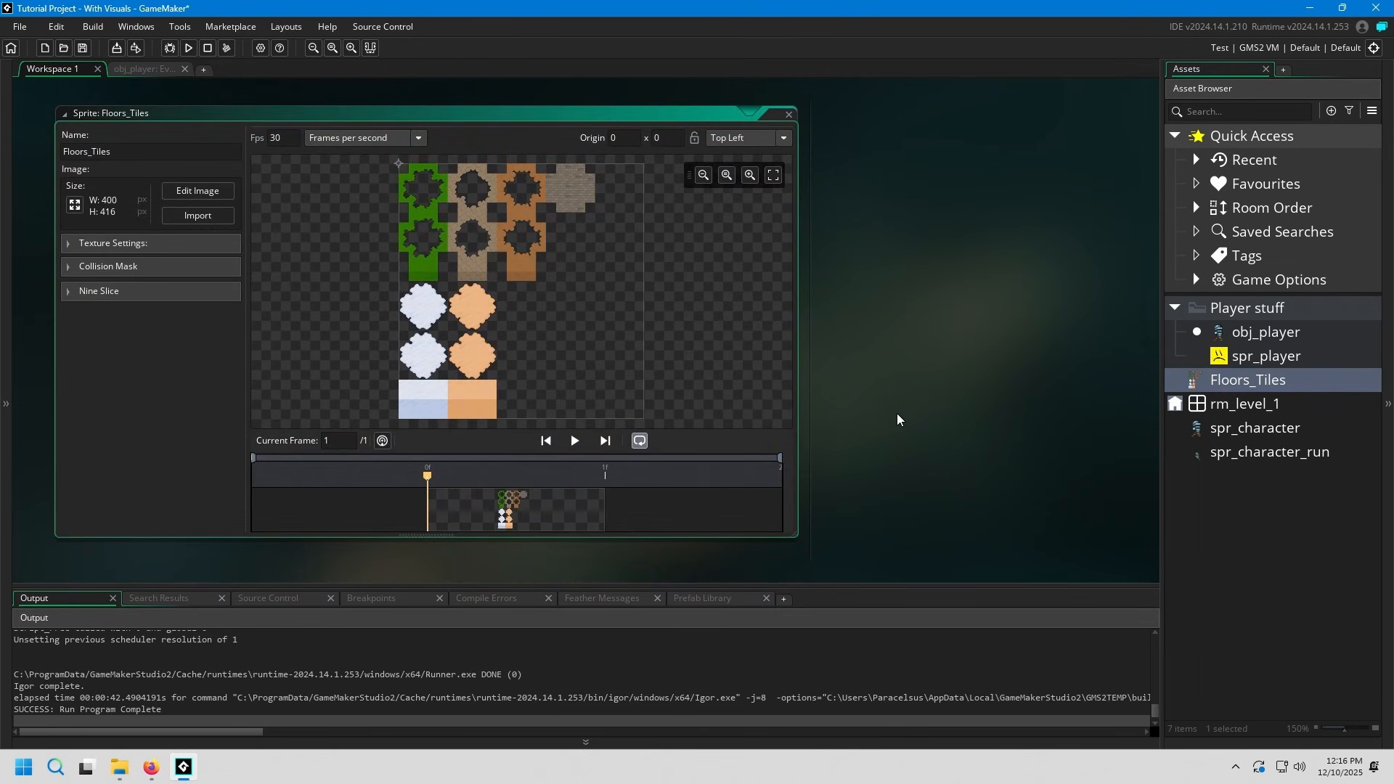
- Open the spr_character sprite to compare its animation frames with the Floors_Tiles sprite
click(1008, 311)
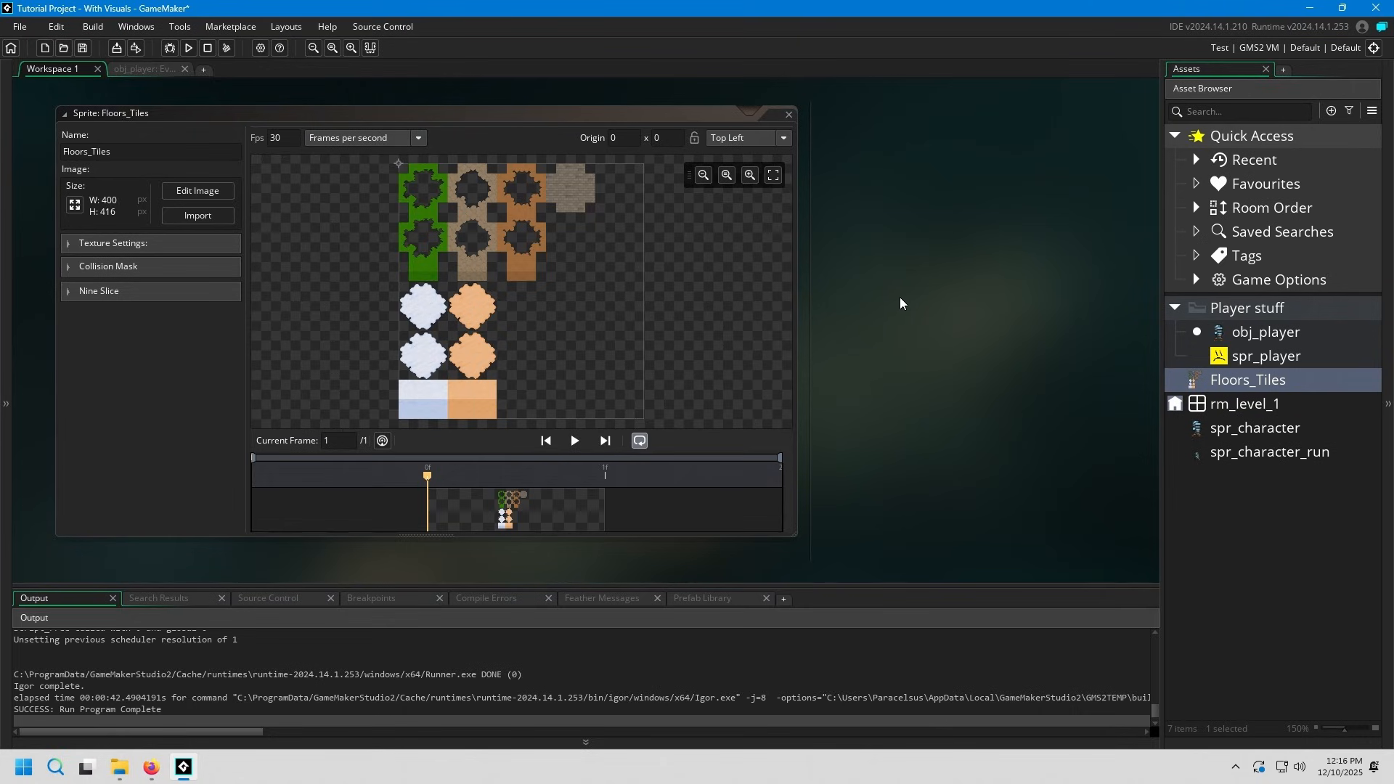
click(137, 152)
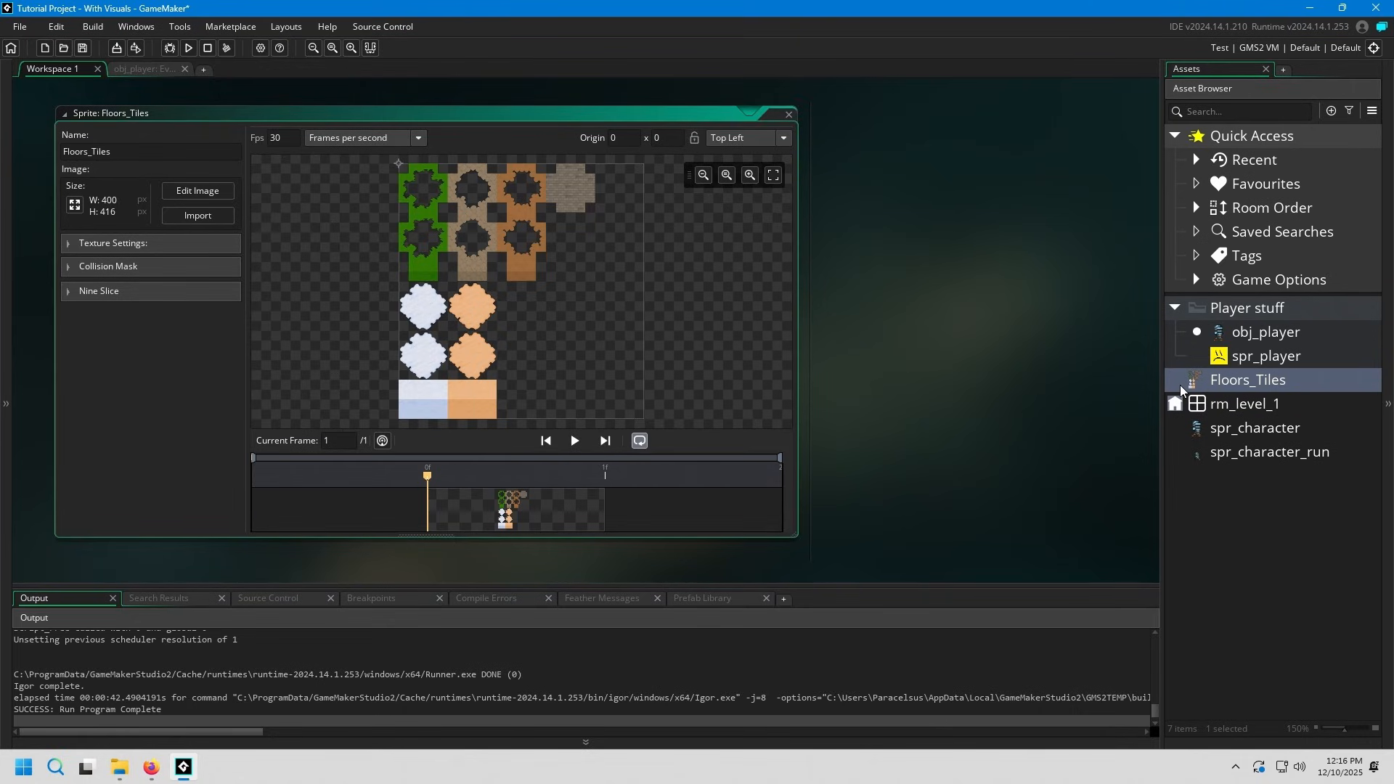
double_click(1282, 427)
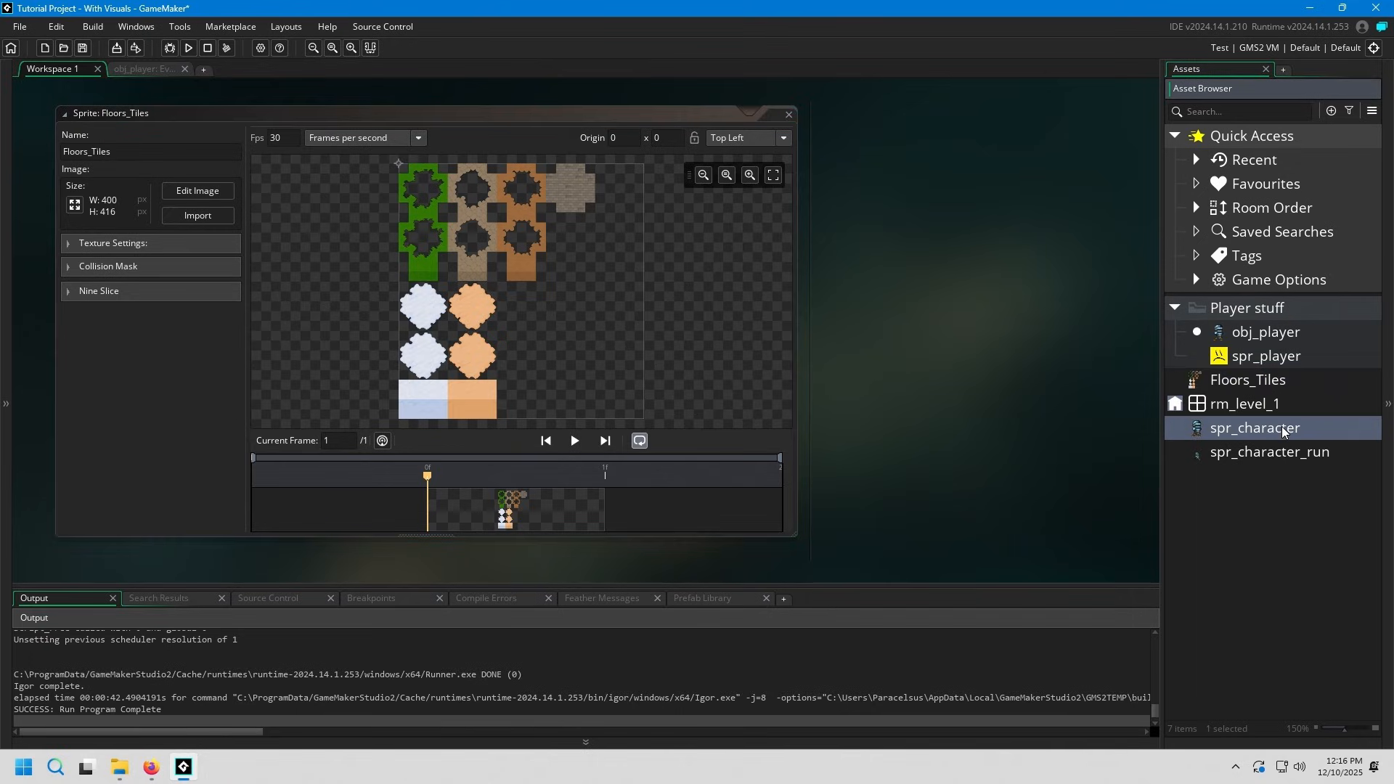
drag(456, 476, 349, 485)
click(788, 115)
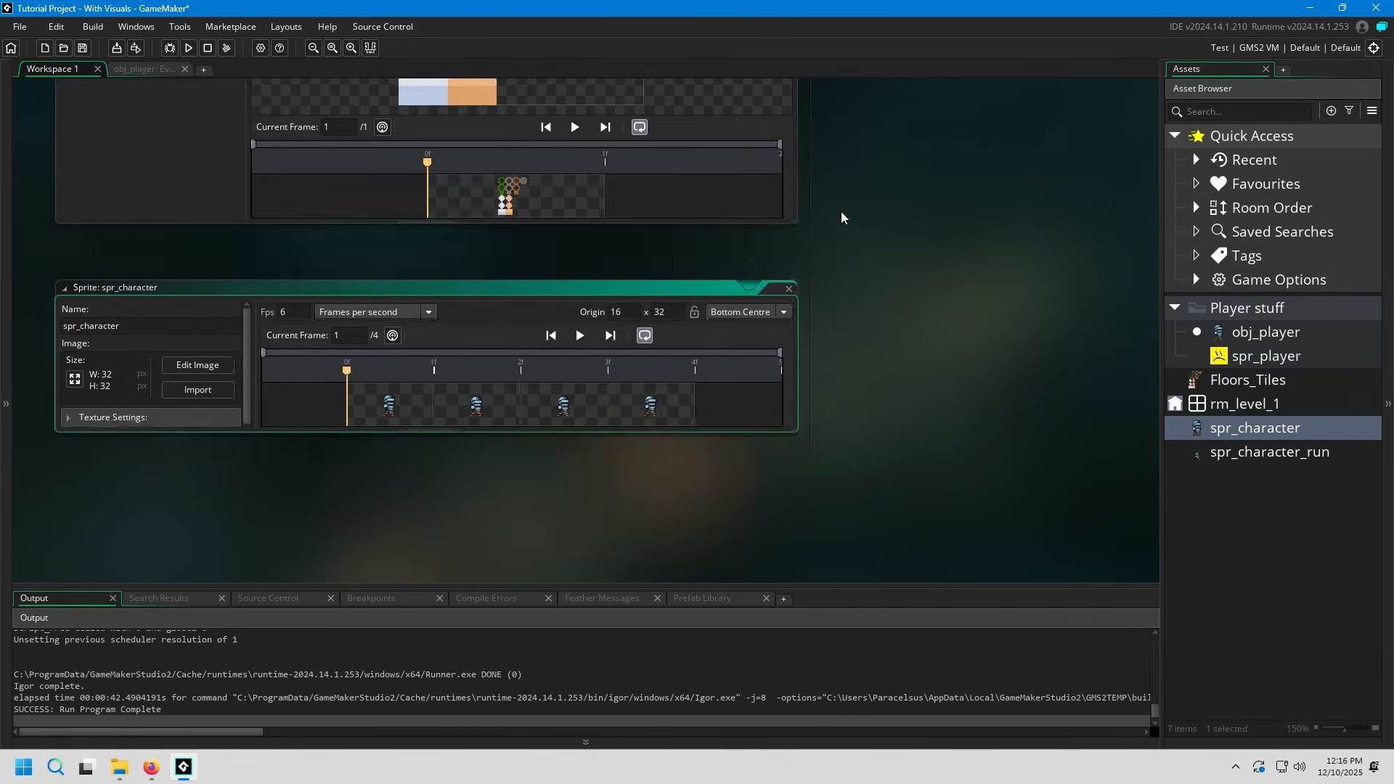
- Rename the imported Floors_Tiles sprite to spr_tiles_floor
click(190, 136)
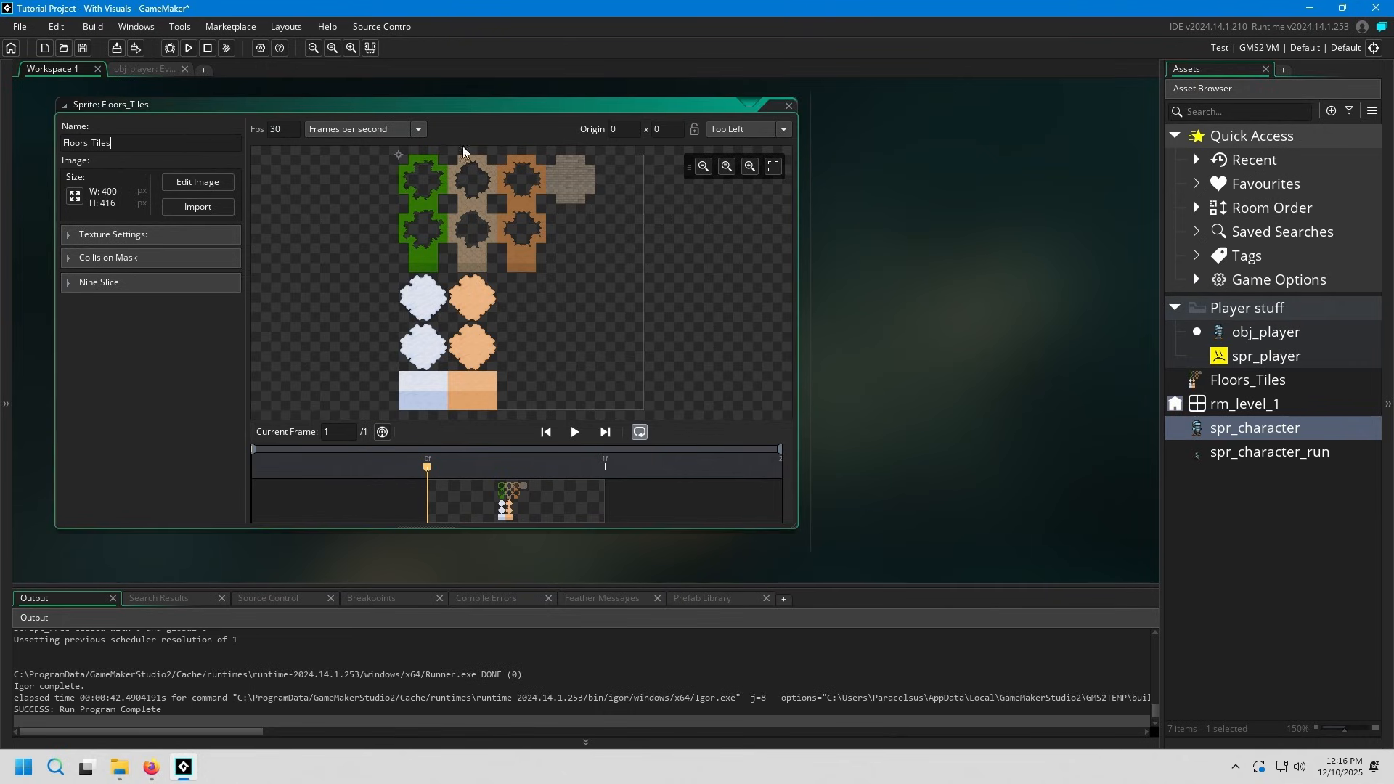
drag(175, 148, 13, 157)
text(spr)
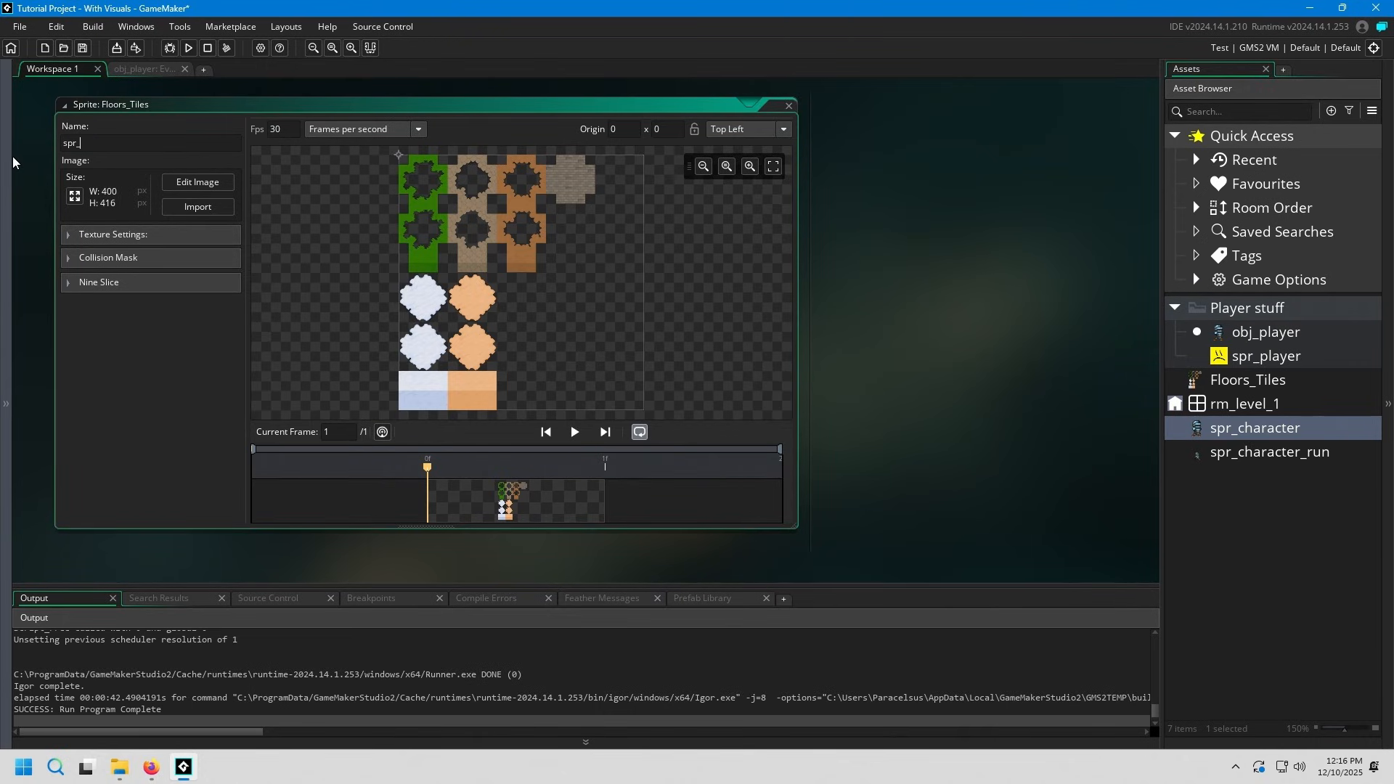
text(_tiles_floor)
key(Return)
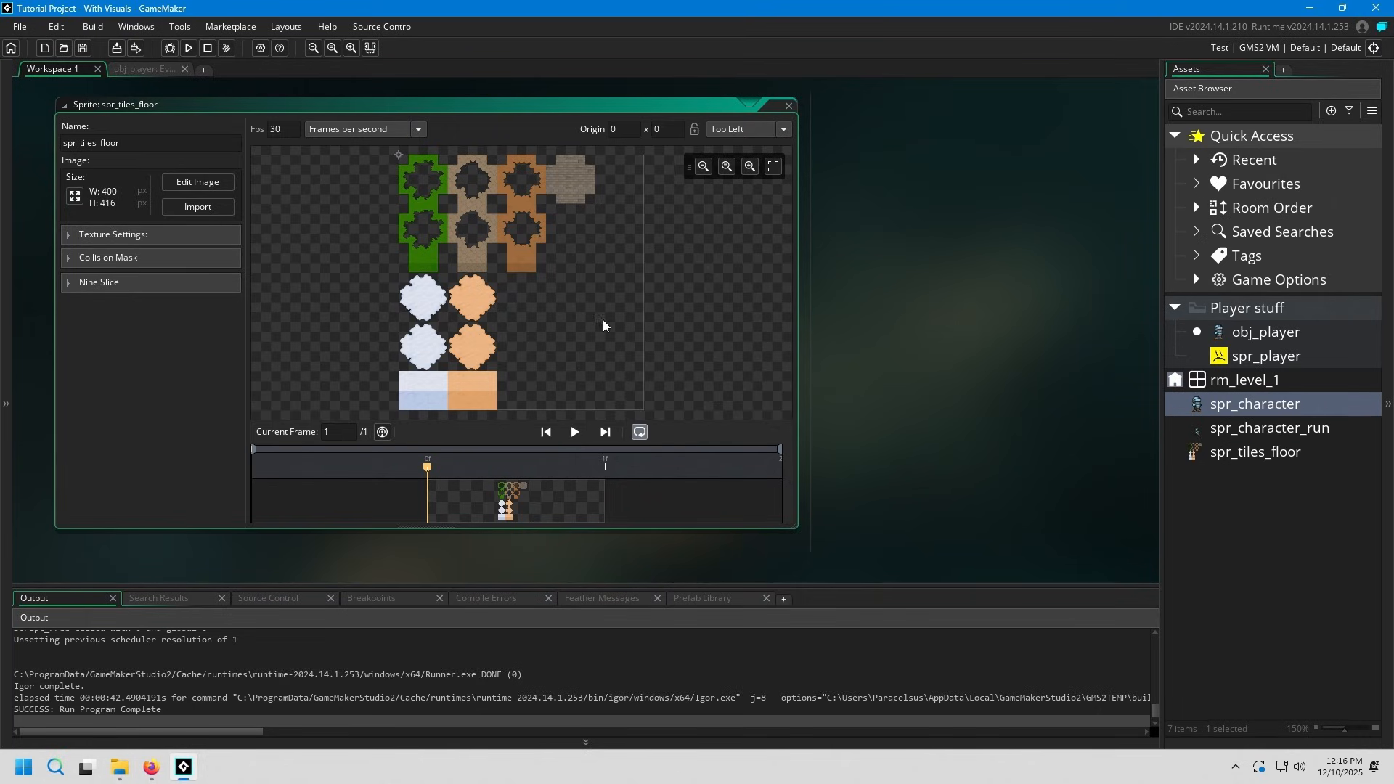
- Open the rm_level_1 room and place the spr_tiles_floor sprite on a new asset layer, positioned at X 160, Y 96
scroll(486, 266, up, 3)
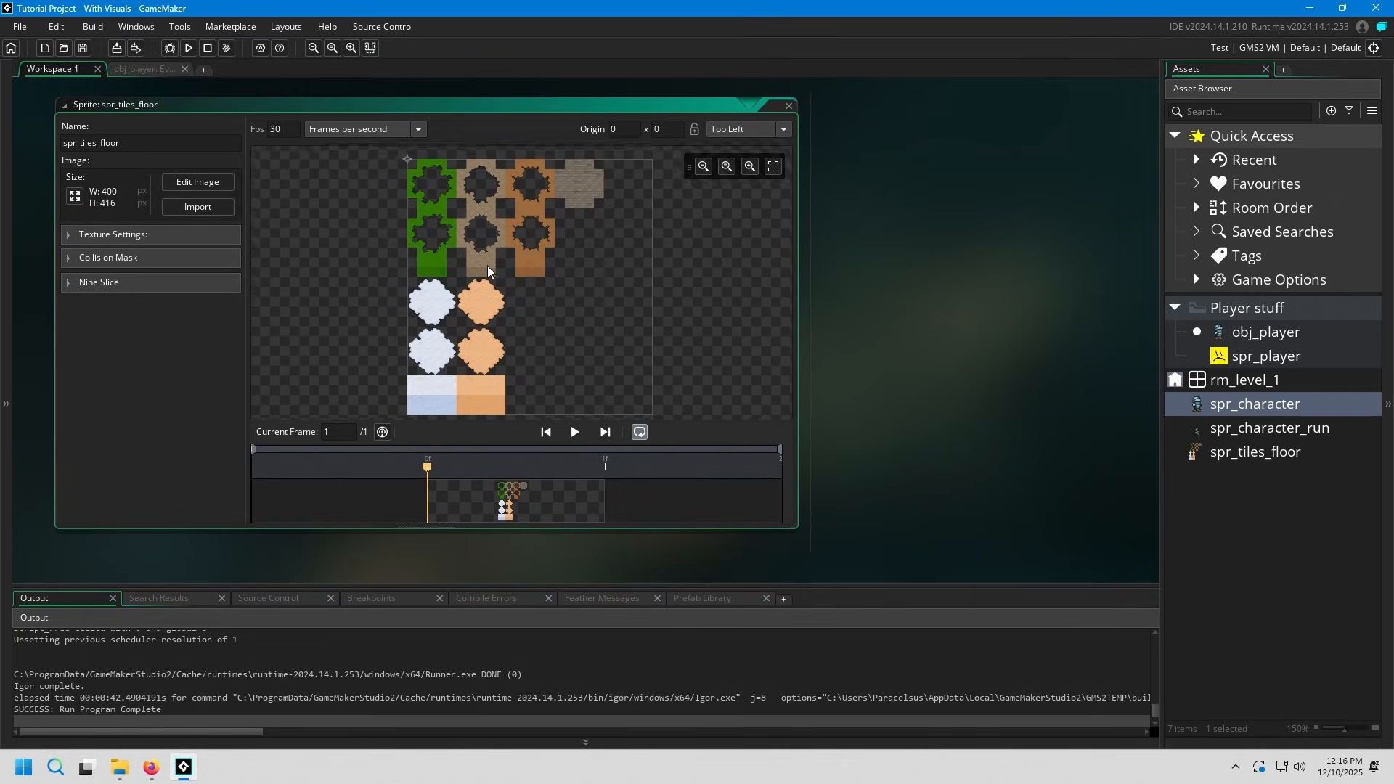
scroll(520, 289, up, 1)
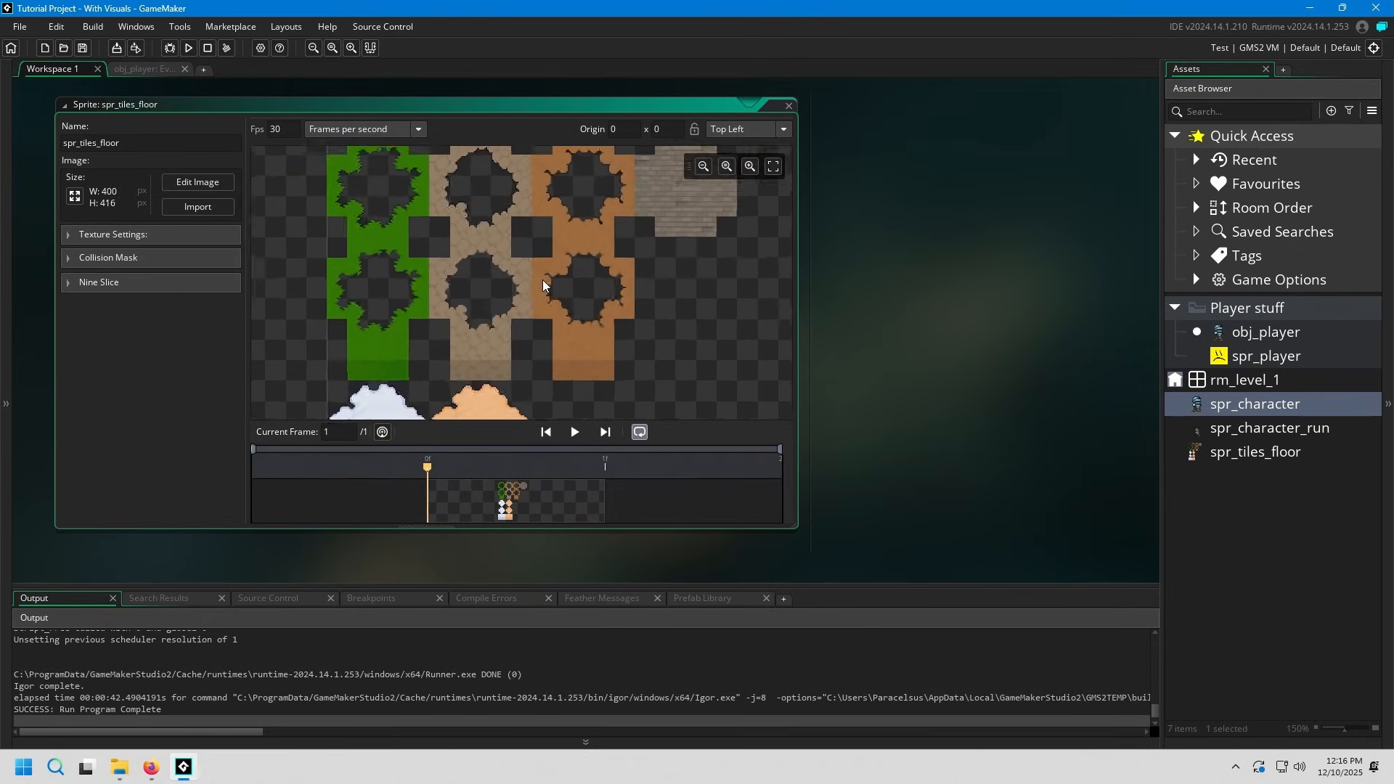
scroll(542, 280, down, 3)
middle_drag(511, 252, 516, 260)
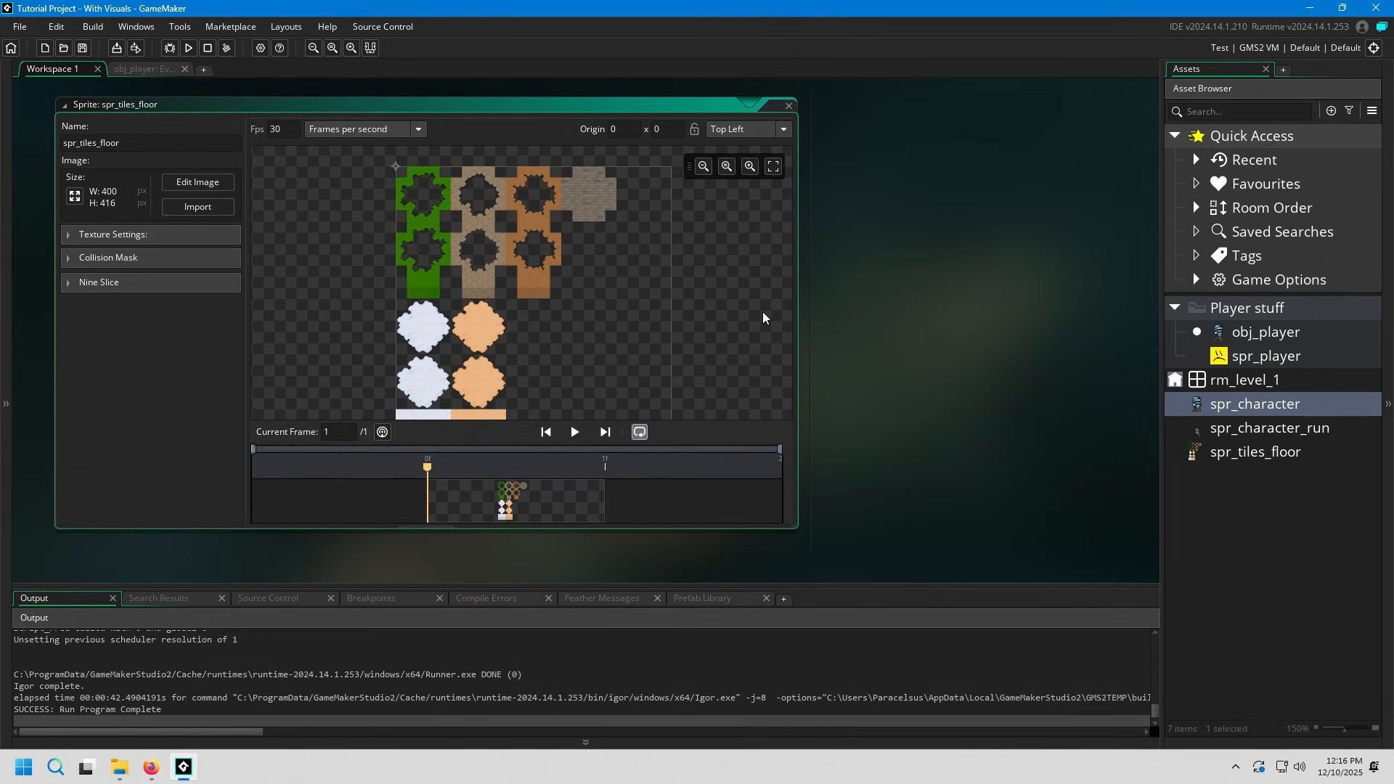
middle_drag(675, 309, 653, 307)
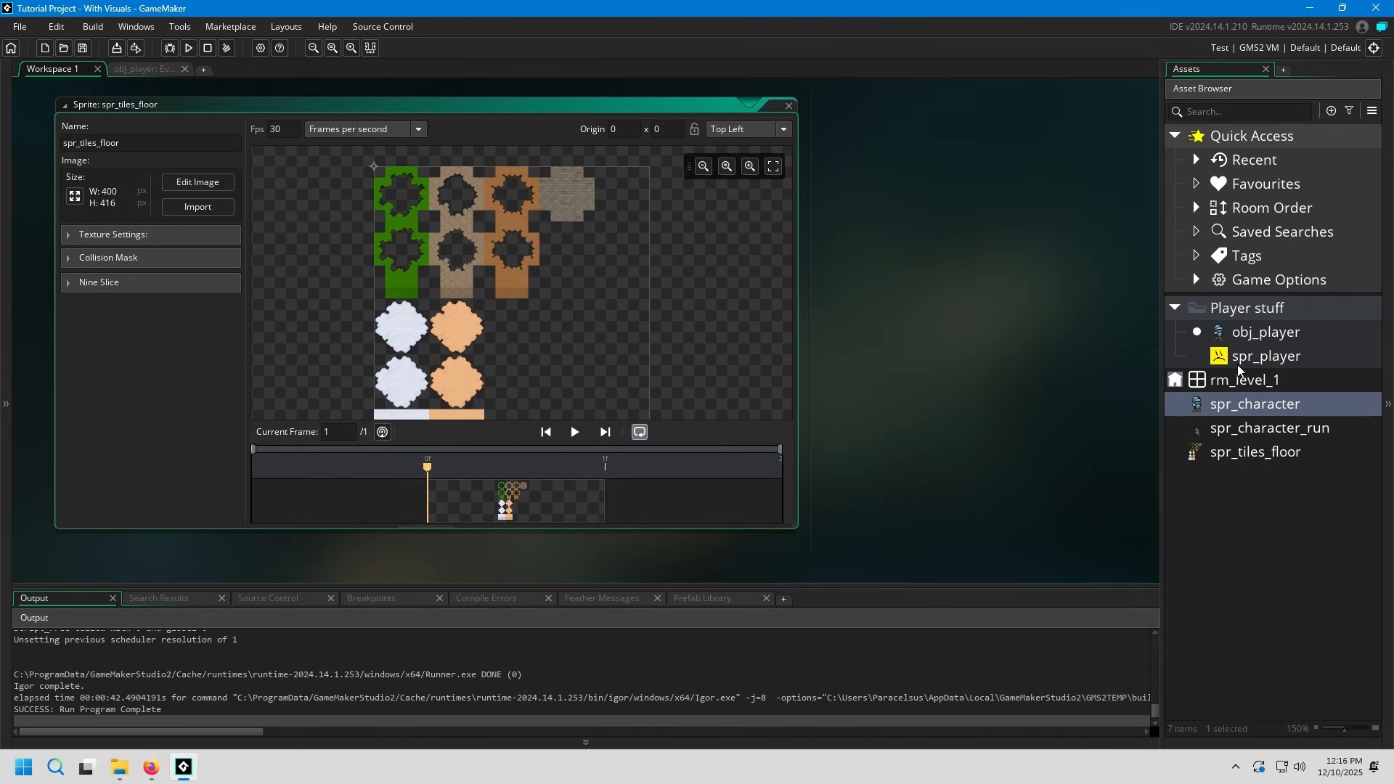
double_click(1249, 380)
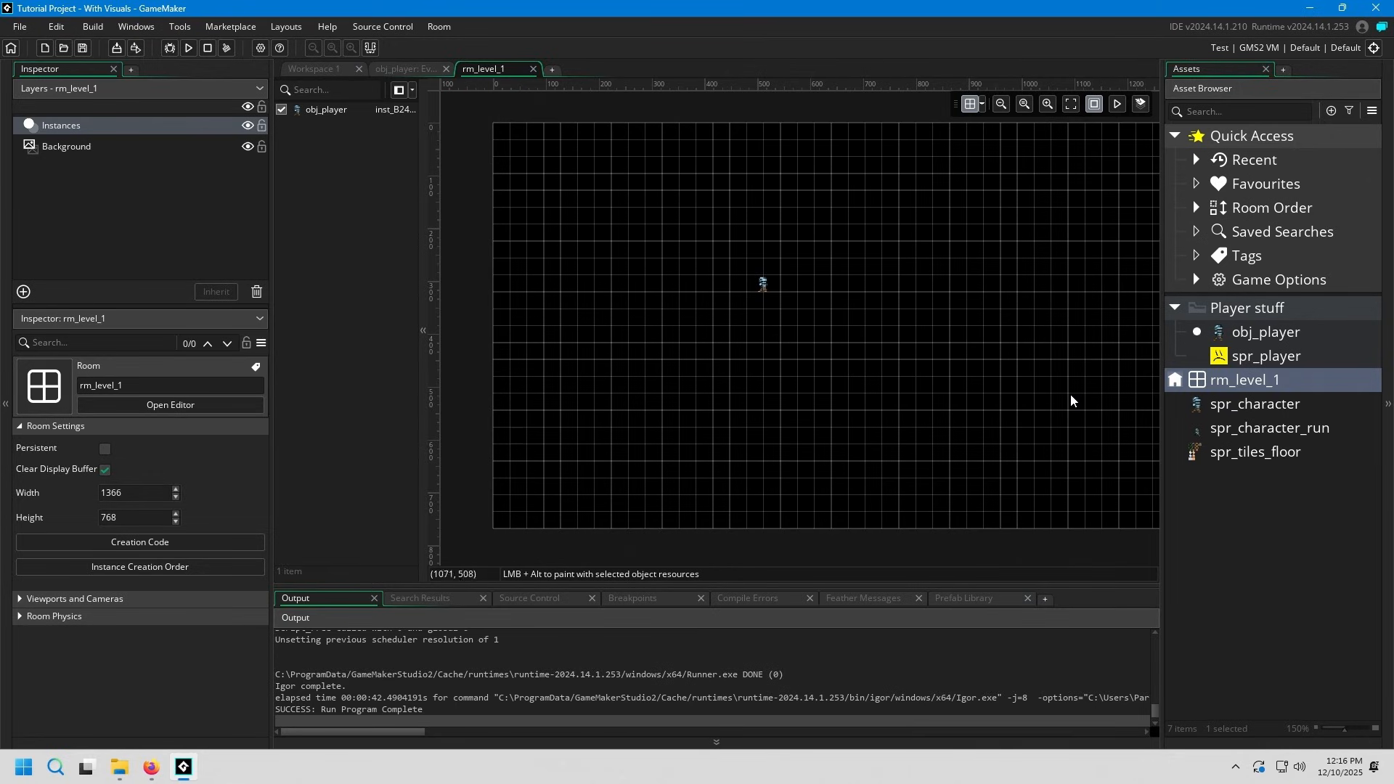
drag(1279, 461, 96, 131)
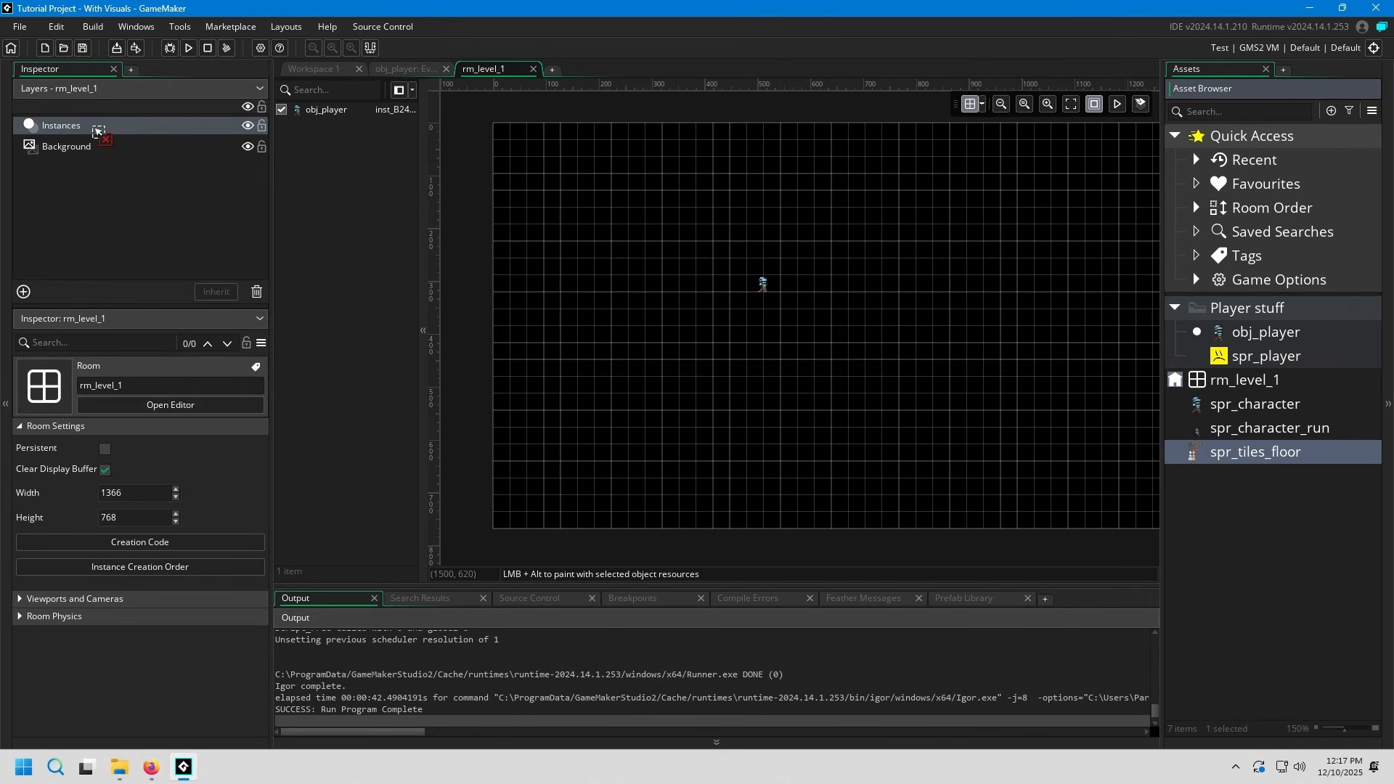
drag(97, 130, 669, 323)
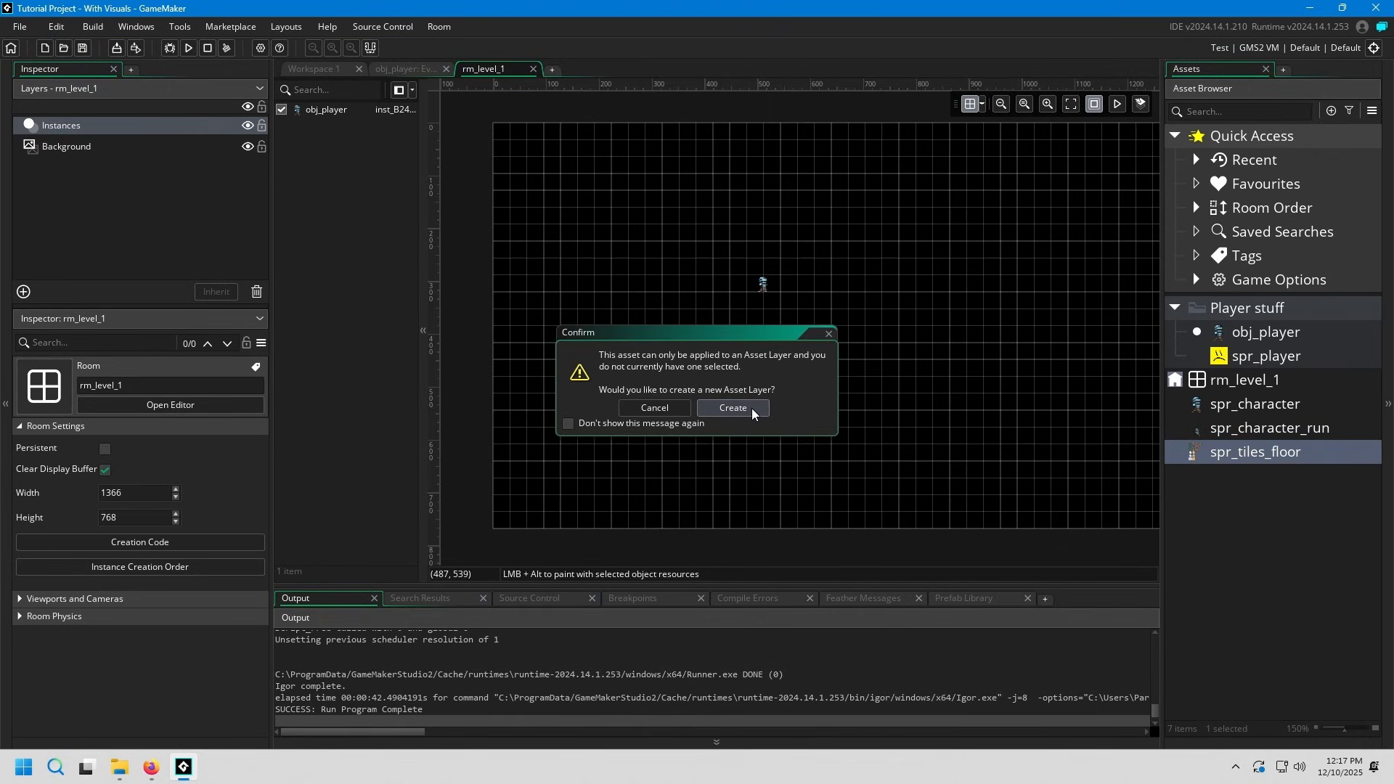
click(733, 407)
drag(761, 363, 699, 273)
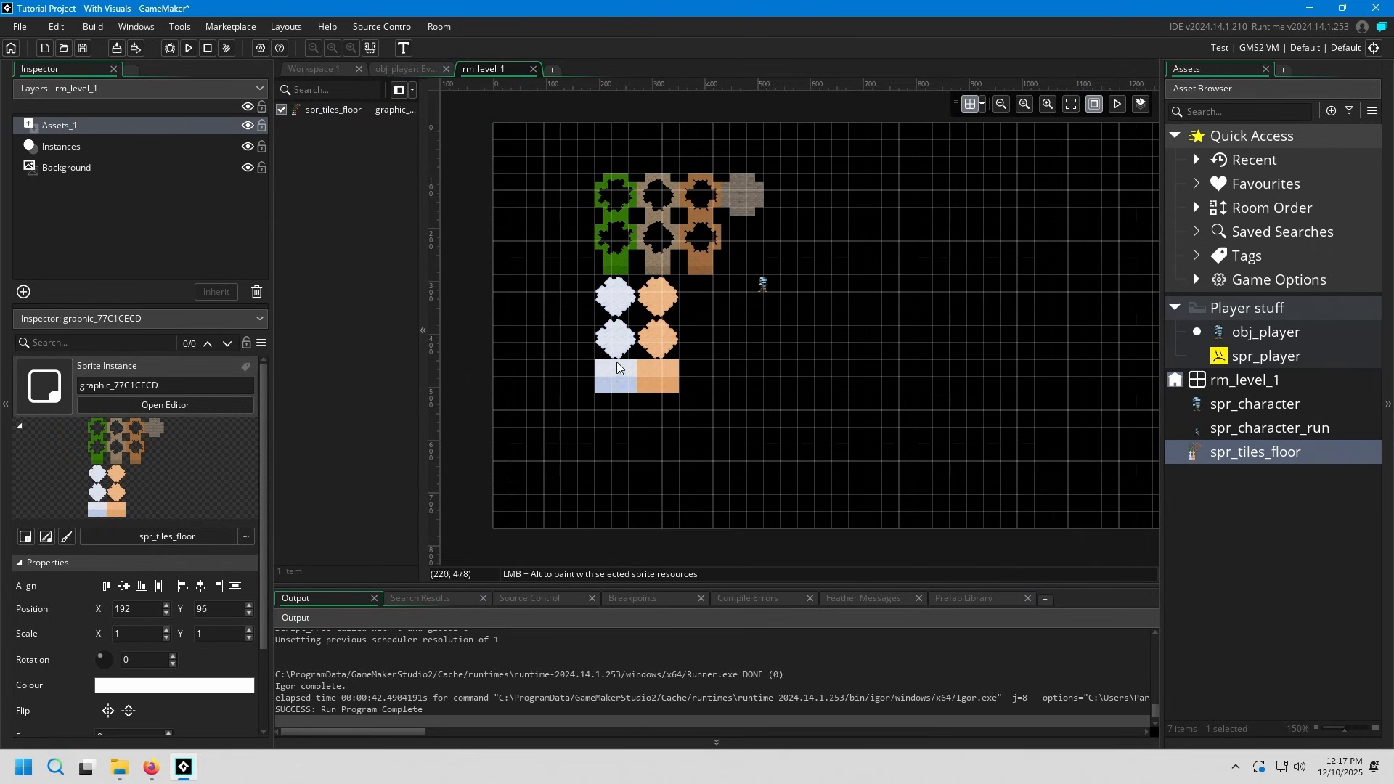
mouse_move(645, 343)
mouse_down()
mouse_move(763, 363)
mouse_move(662, 378)
mouse_move(658, 355)
mouse_move(631, 350)
mouse_up()
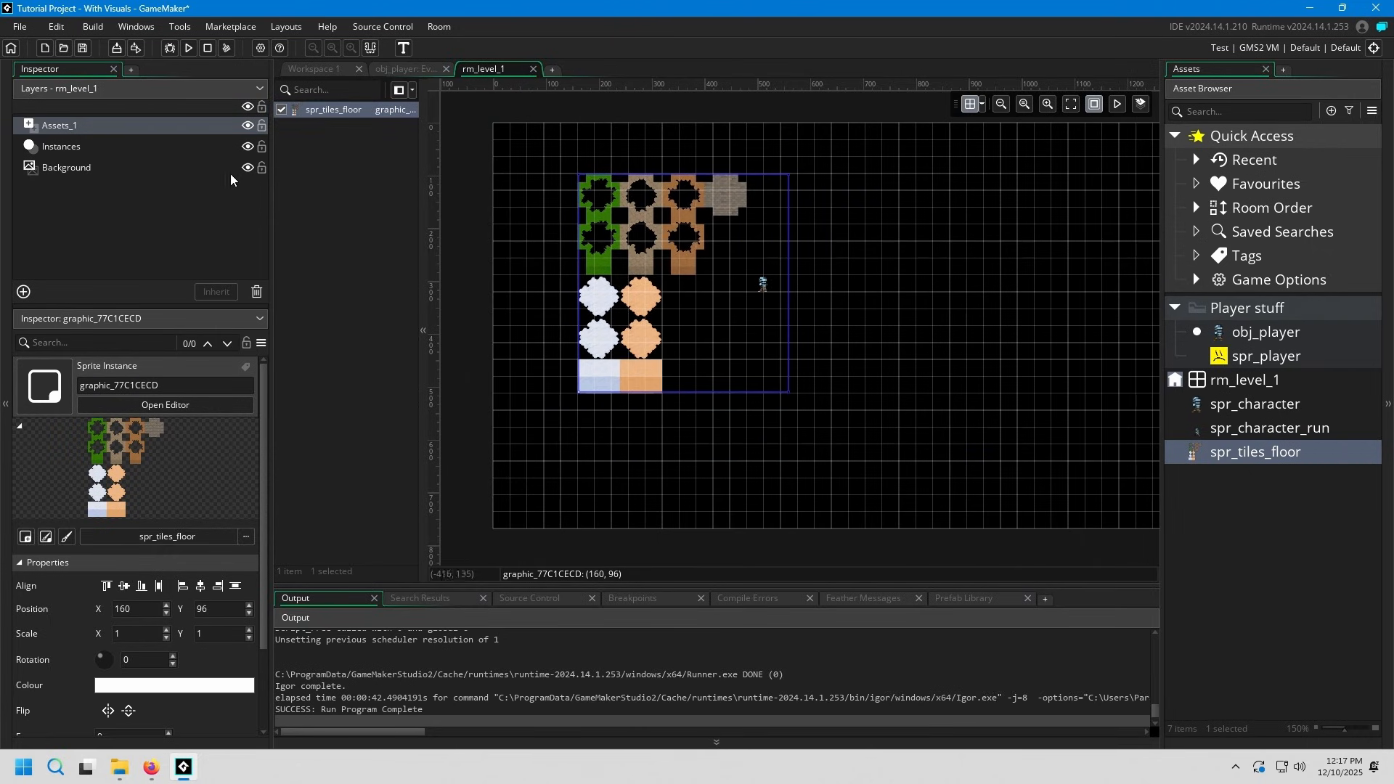
- Compare the contents of the Instances and Assets_1 layers and move the floor tiles sprite to X 224, Y 96
click(119, 143)
click(138, 125)
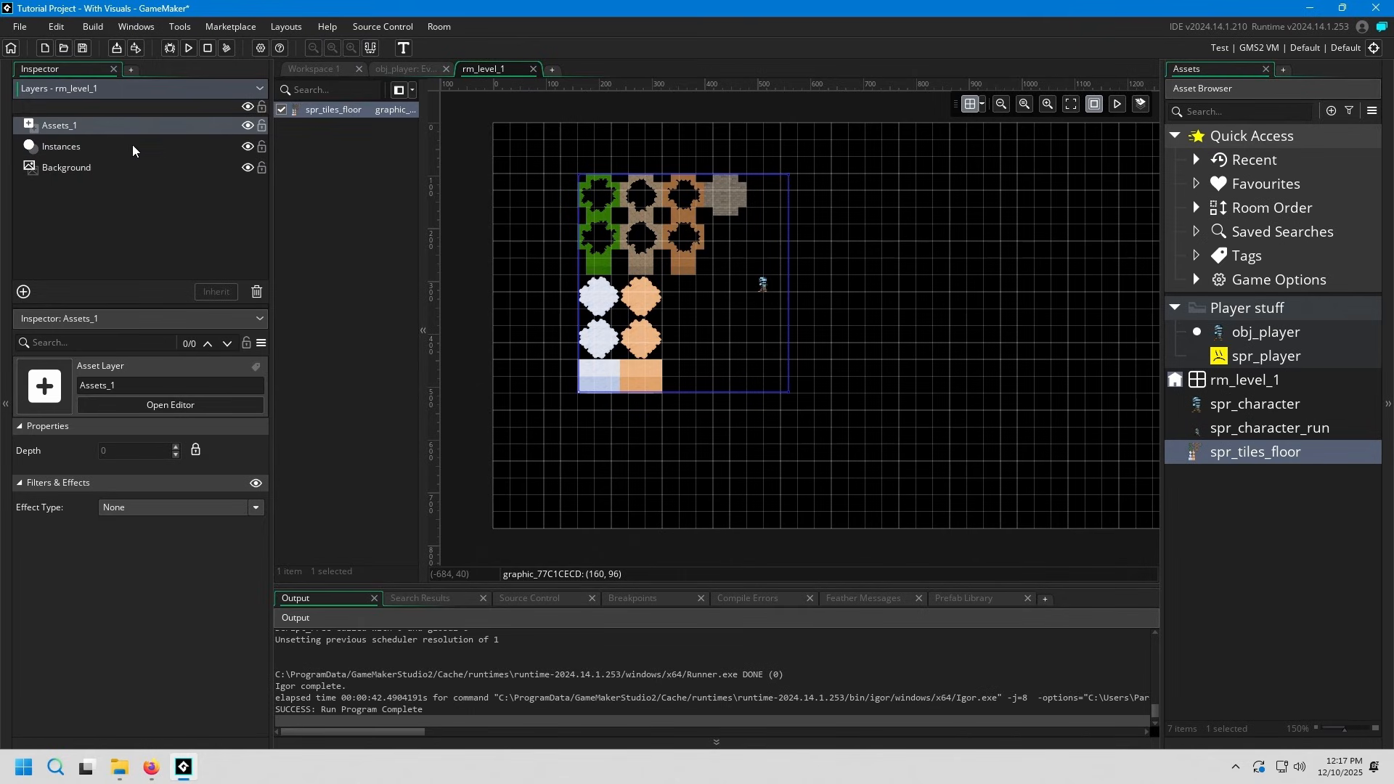
click(132, 145)
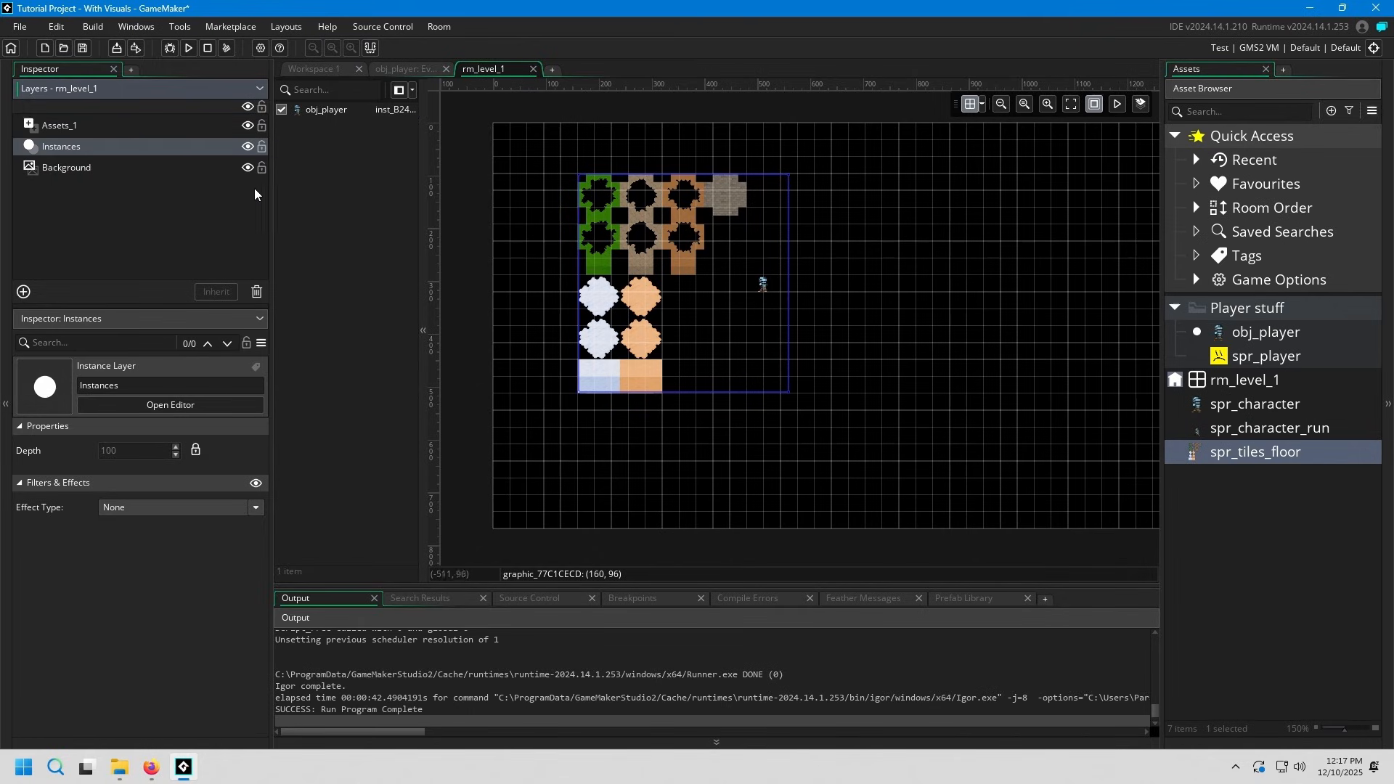
click(139, 133)
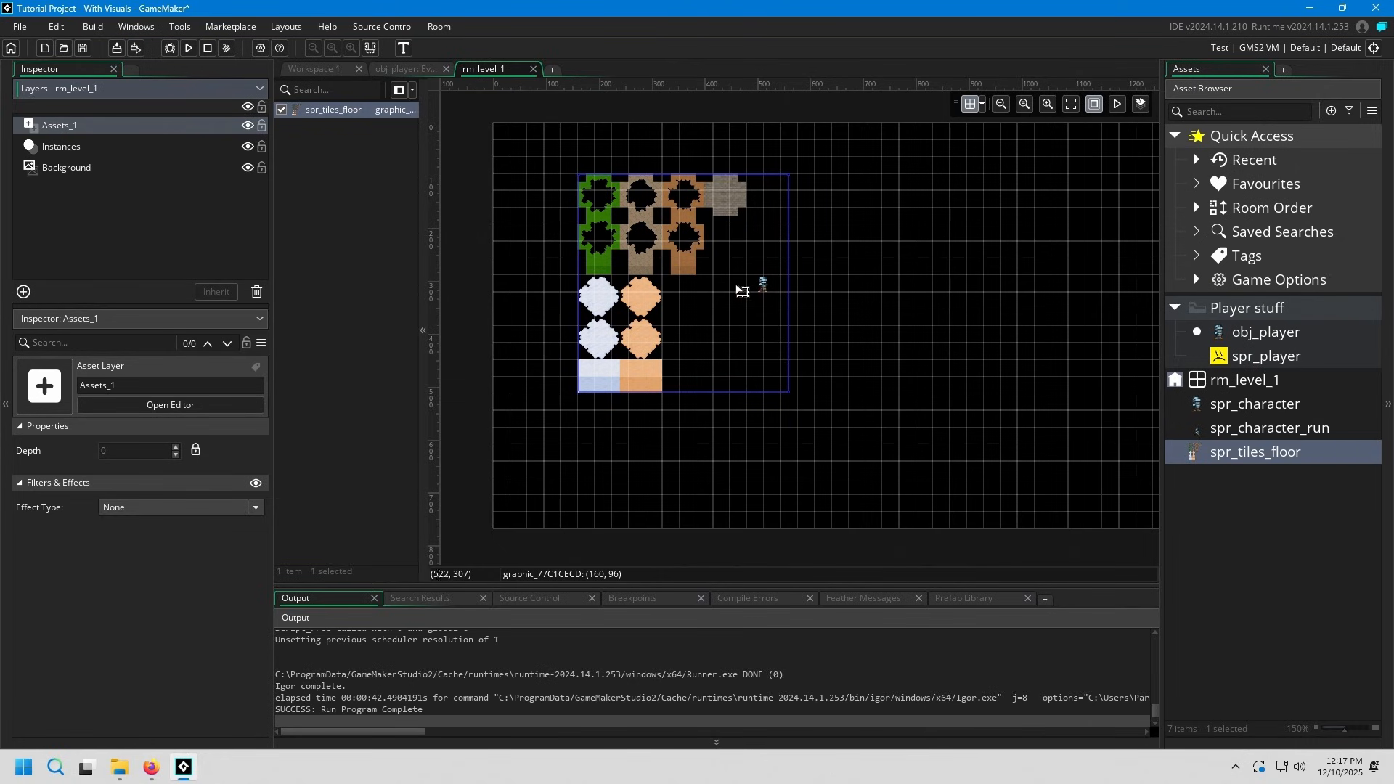
click(565, 293)
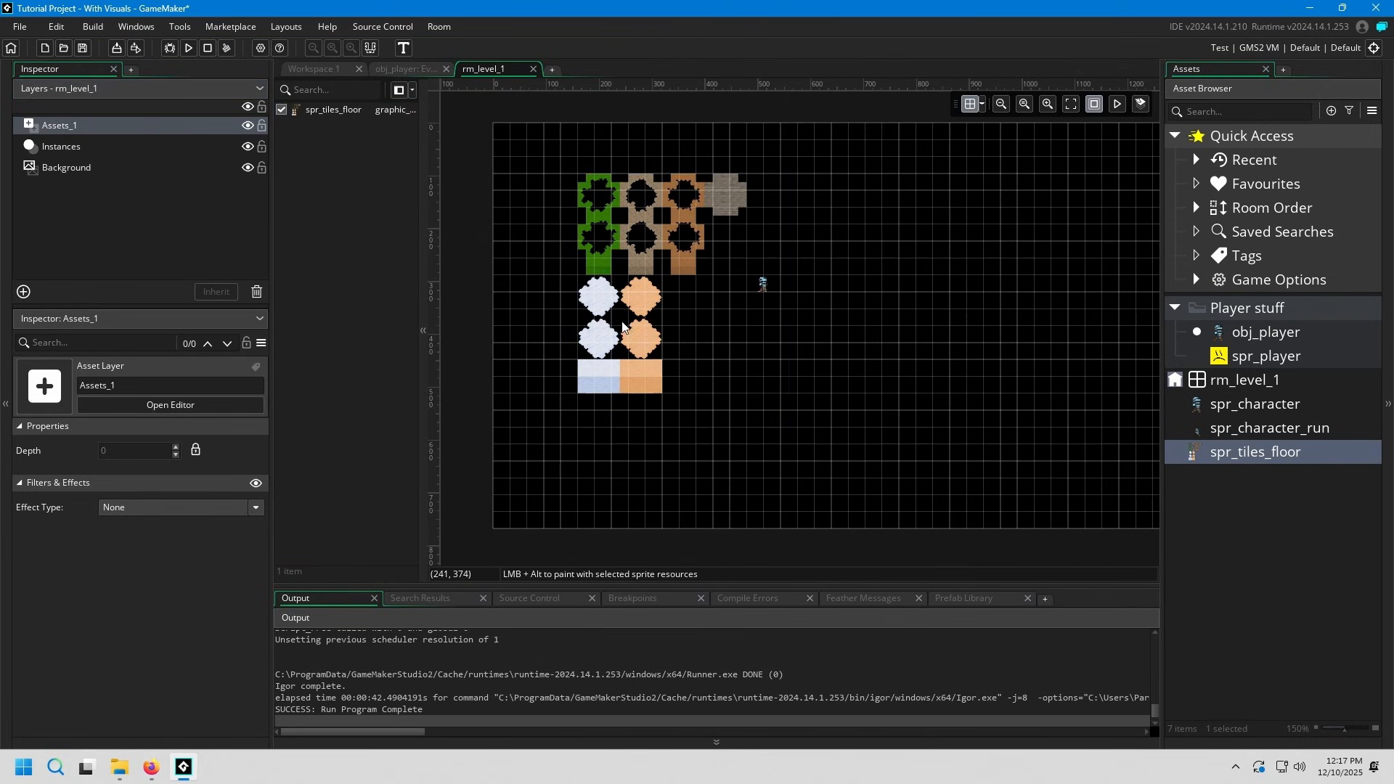
drag(626, 329, 663, 318)
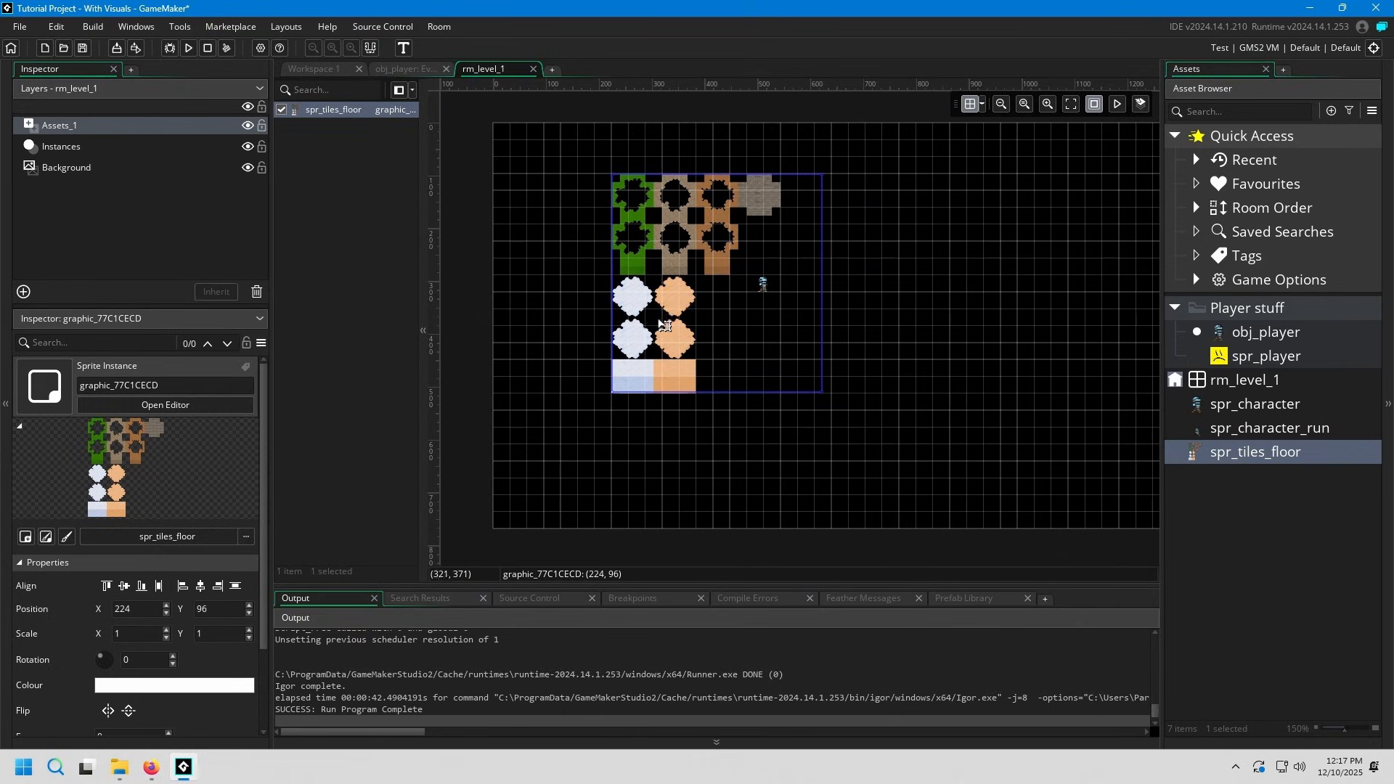
- Delete the floor tiles sprite from the room and remove the Assets_1 layer
click(693, 457)
click(662, 374)
key(Delete)
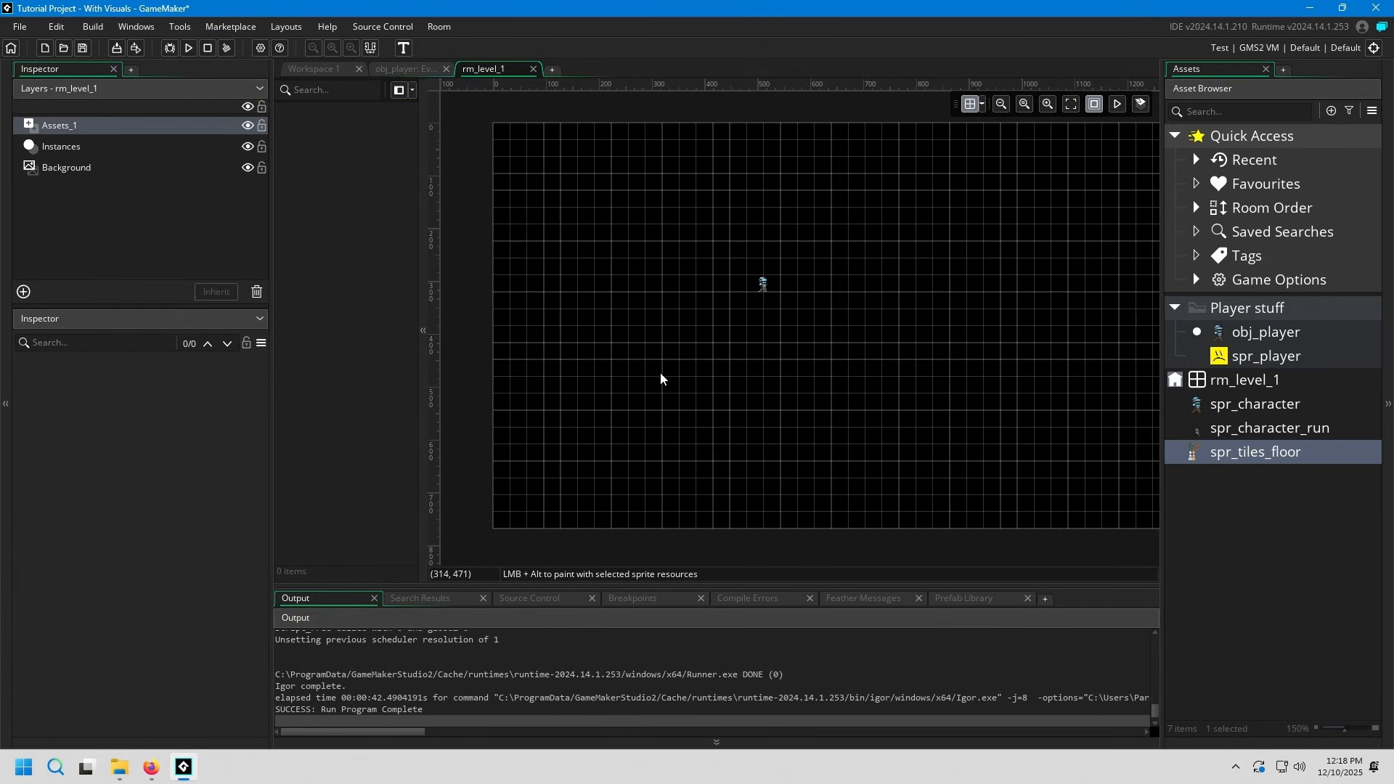
click(266, 128)
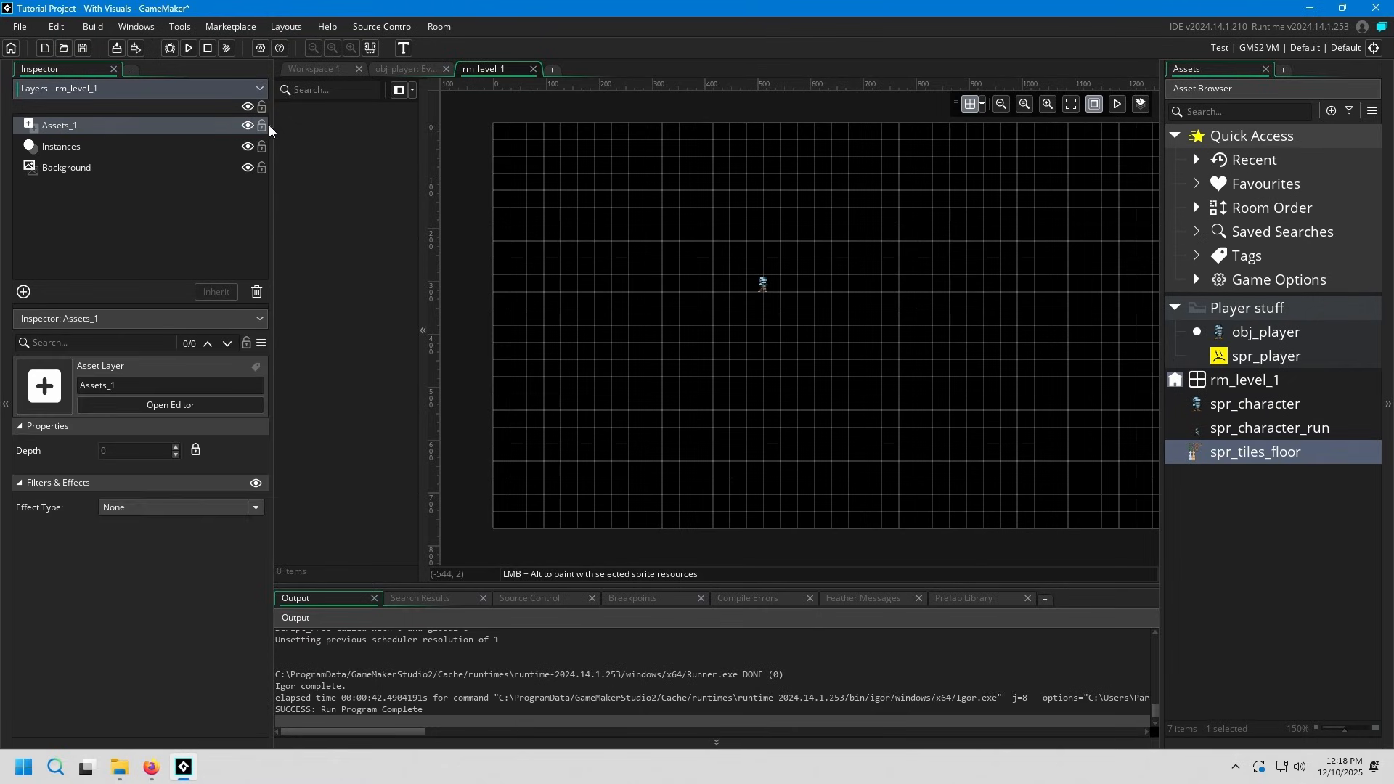
key(Delete)
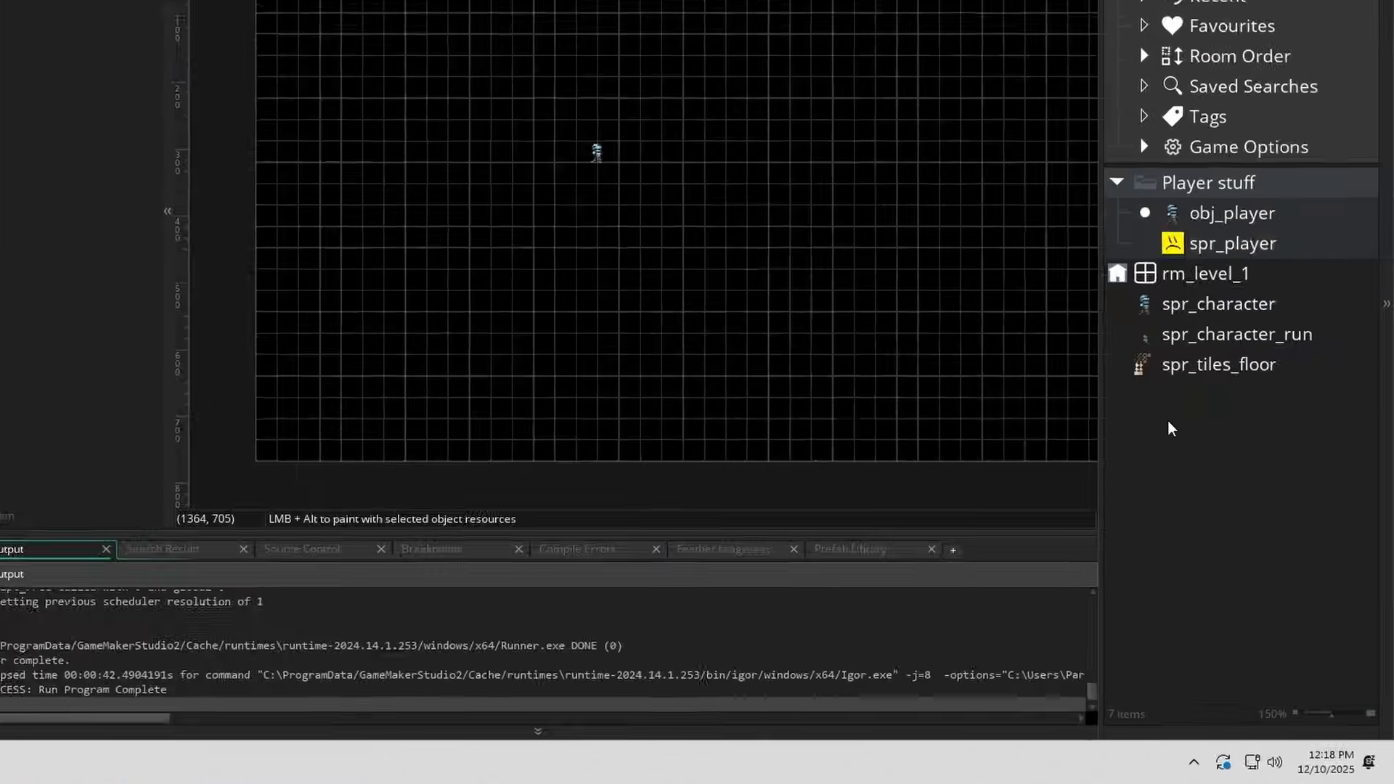
- Create a new tile set in the project's assets and name it ts_floor
right_click(1193, 494)
mouse_move(1201, 501)
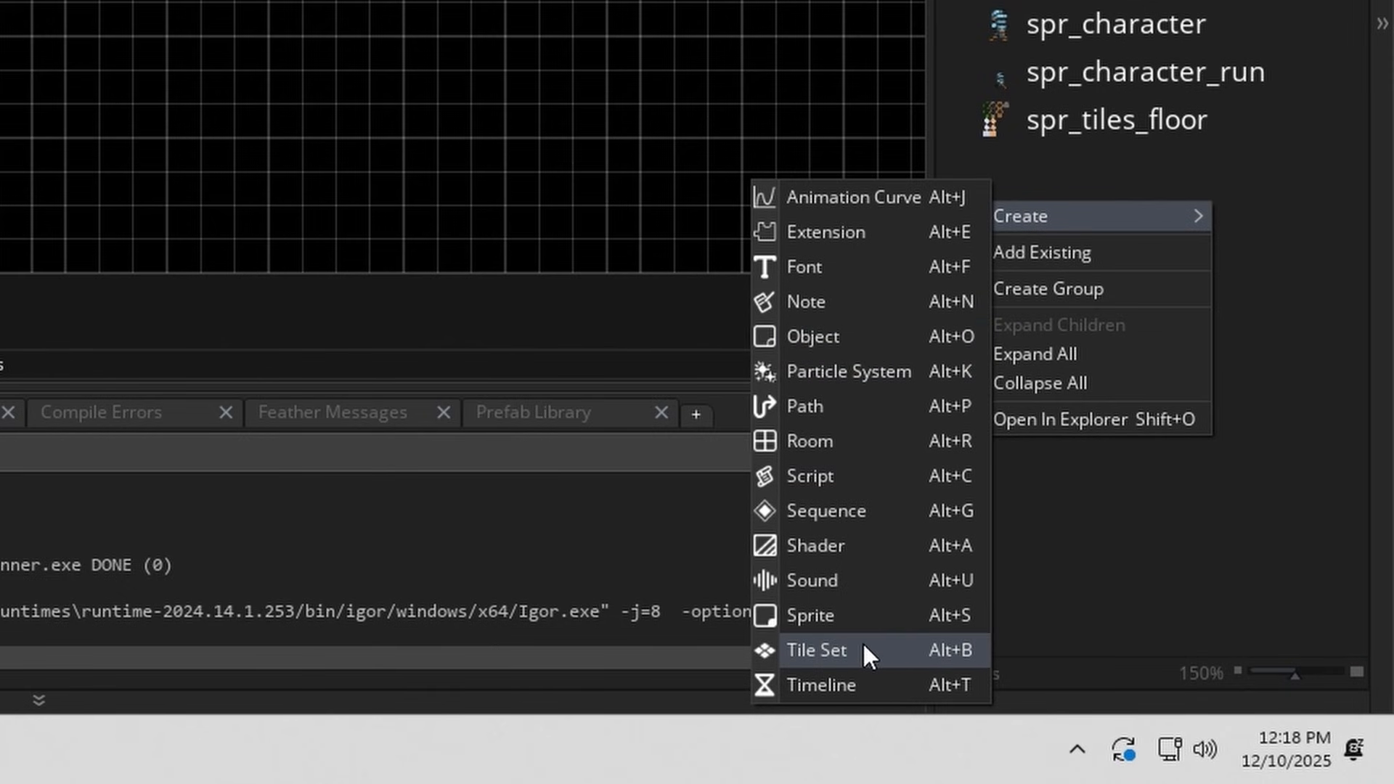
click(888, 646)
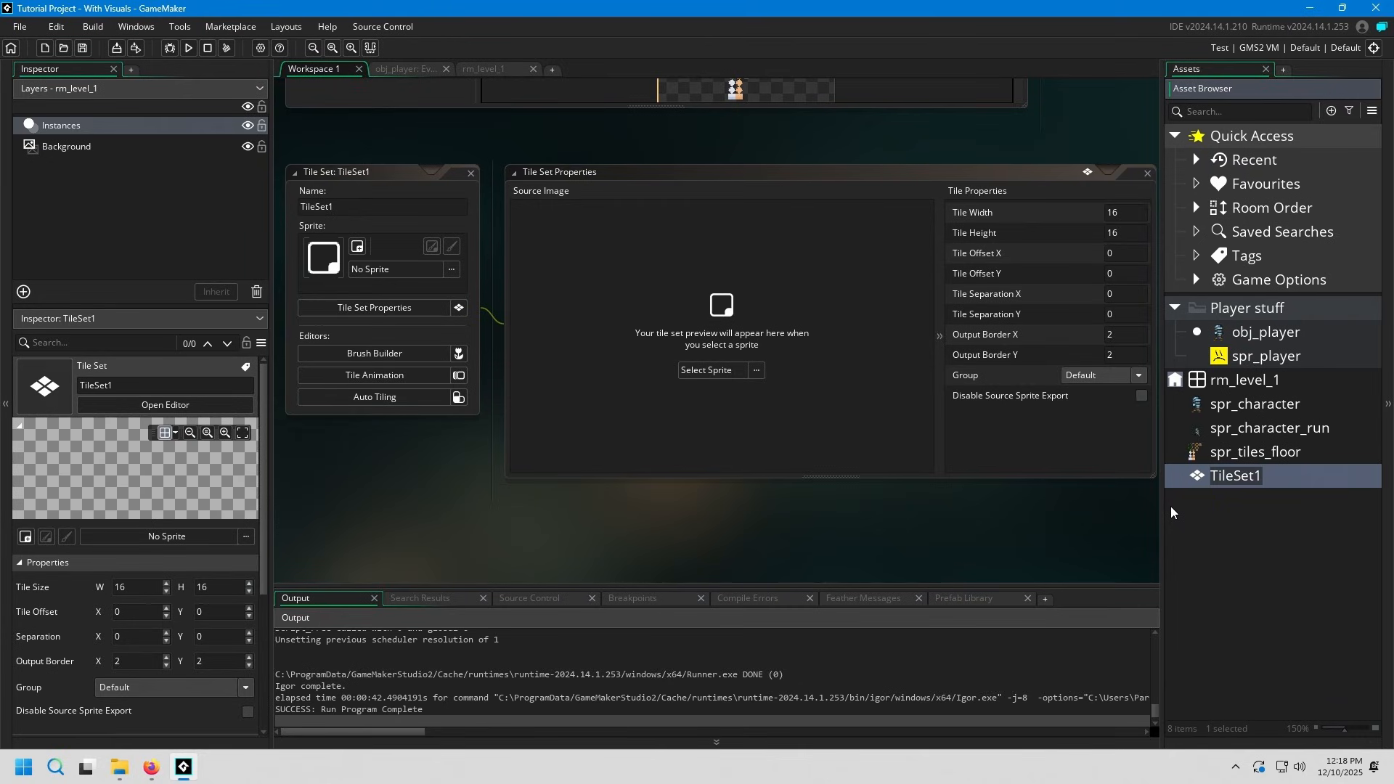
text(ts)
text(tiles_floor)
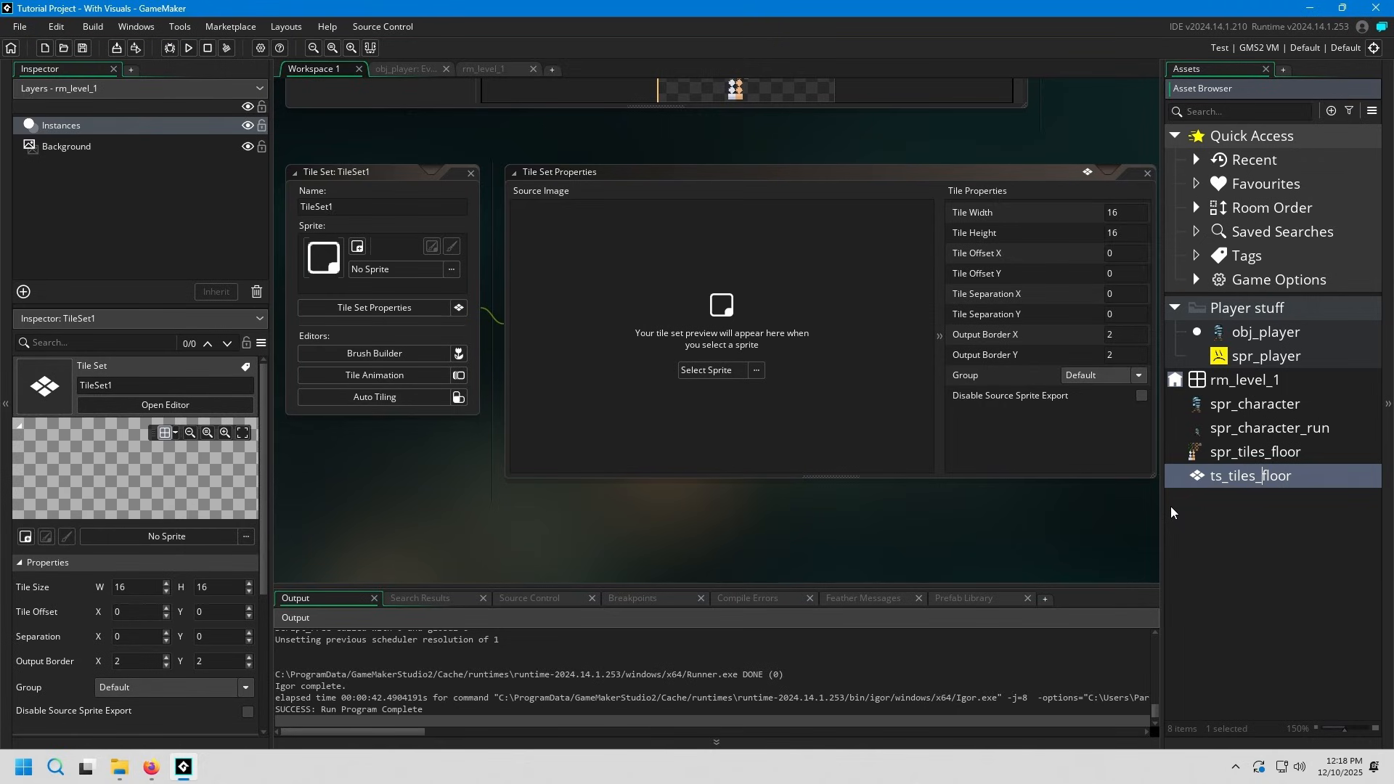
key(BackSpace)
key(BackSpace)
key(BackSpace)
key(BackSpace)
key(BackSpace)
key(BackSpace)
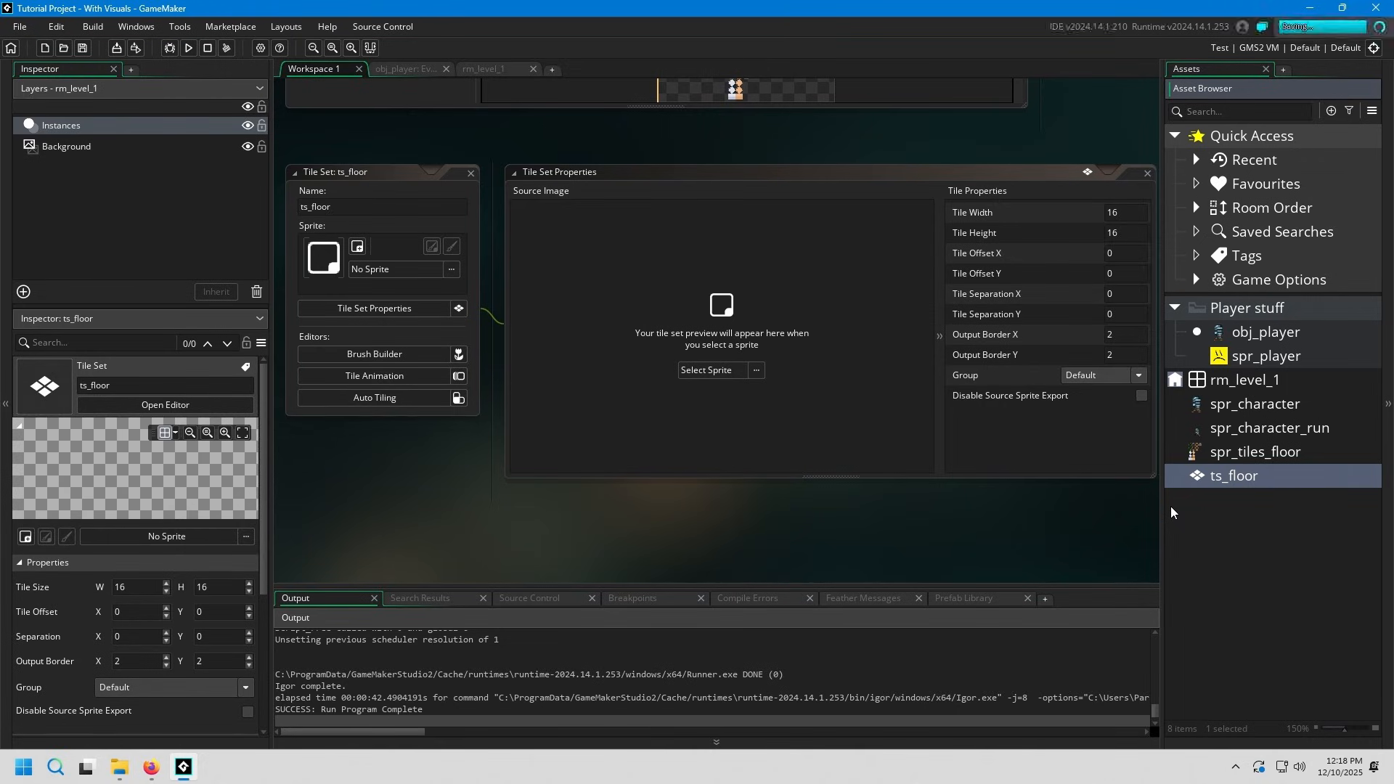
click(1130, 511)
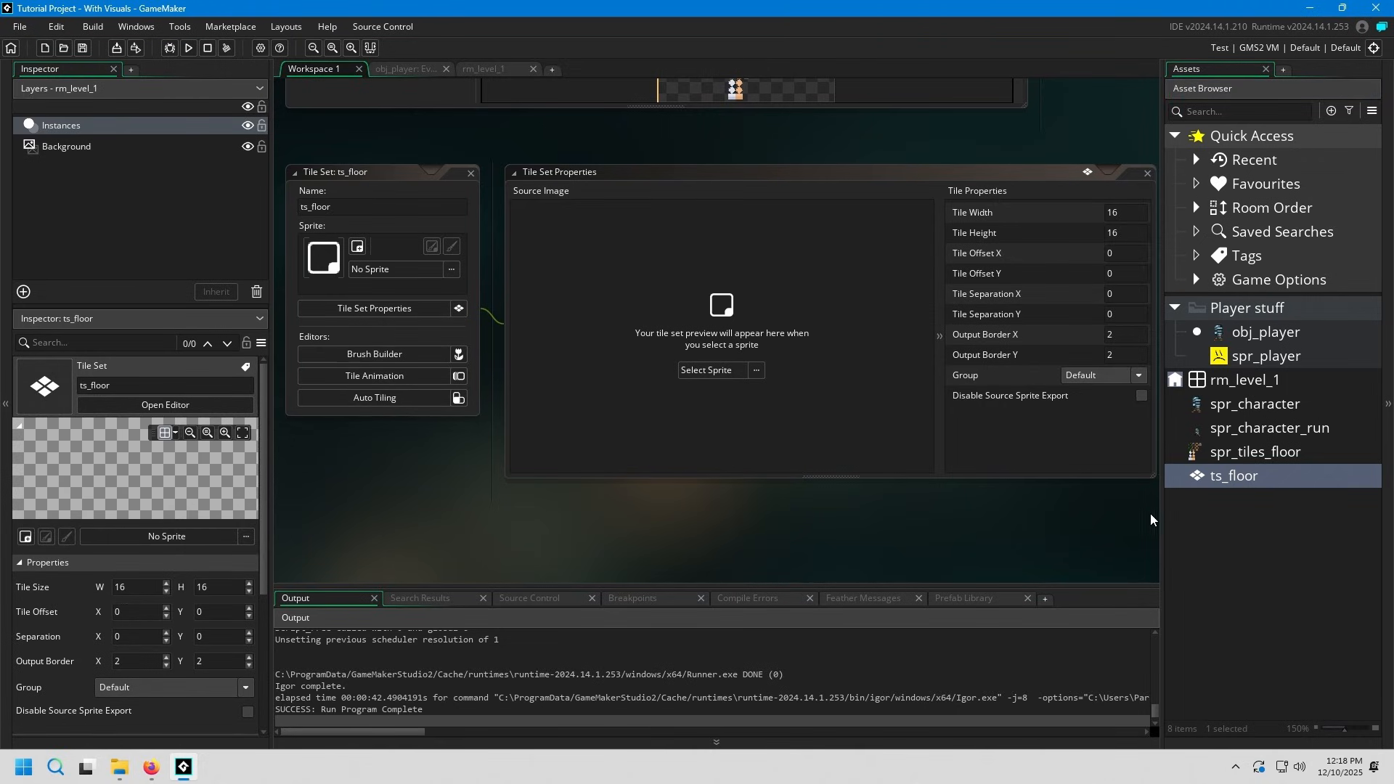
- Assign the spr_tiles_floor sprite to the ts_floor tile set as its source image
middle_drag(684, 492, 686, 493)
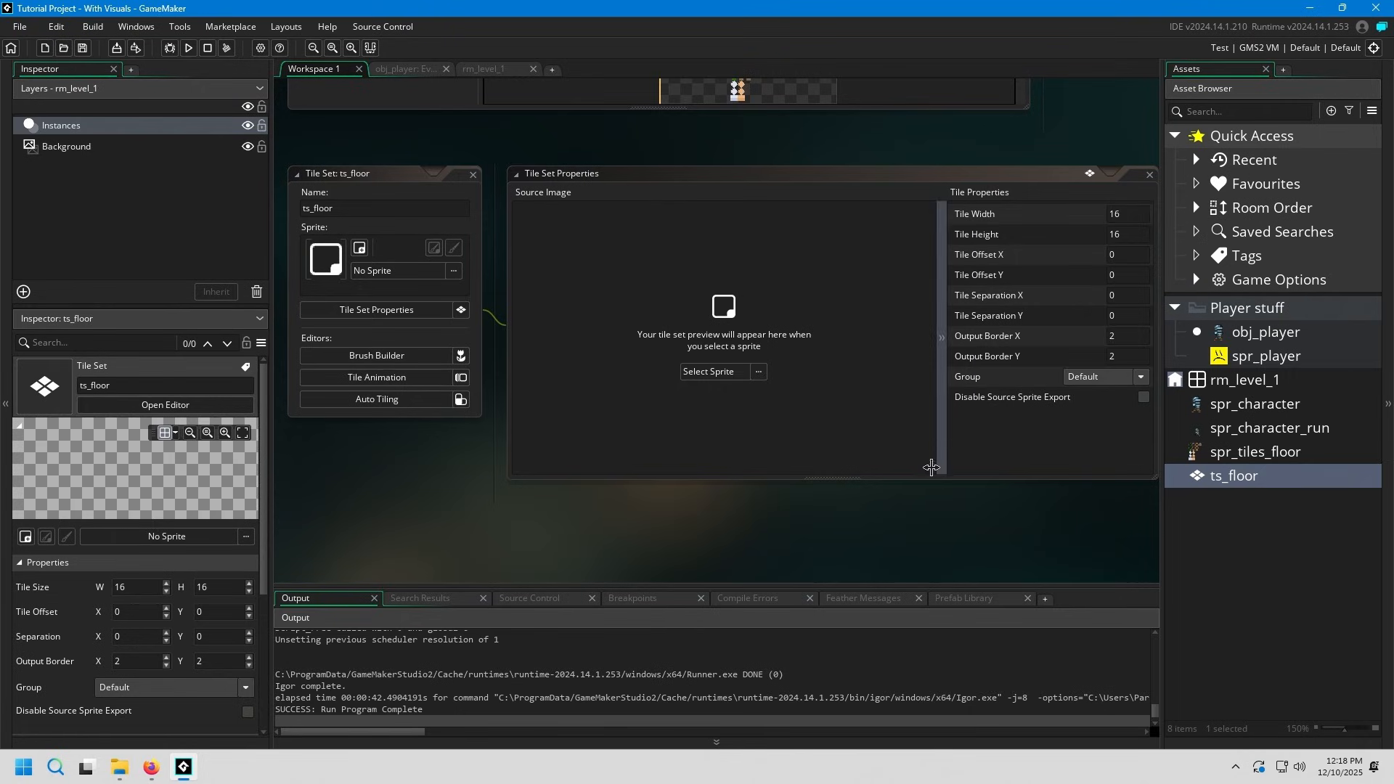
middle_drag(983, 519, 988, 526)
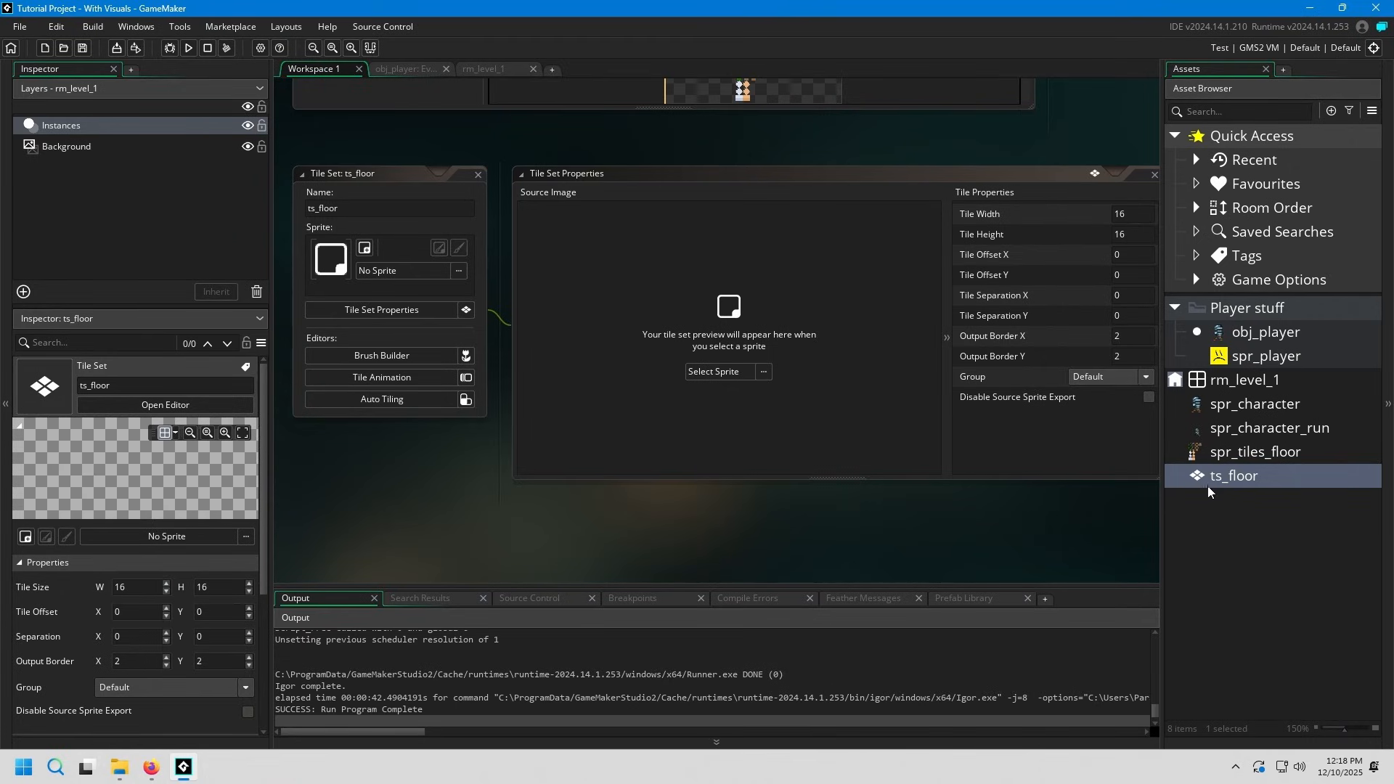
click(1299, 454)
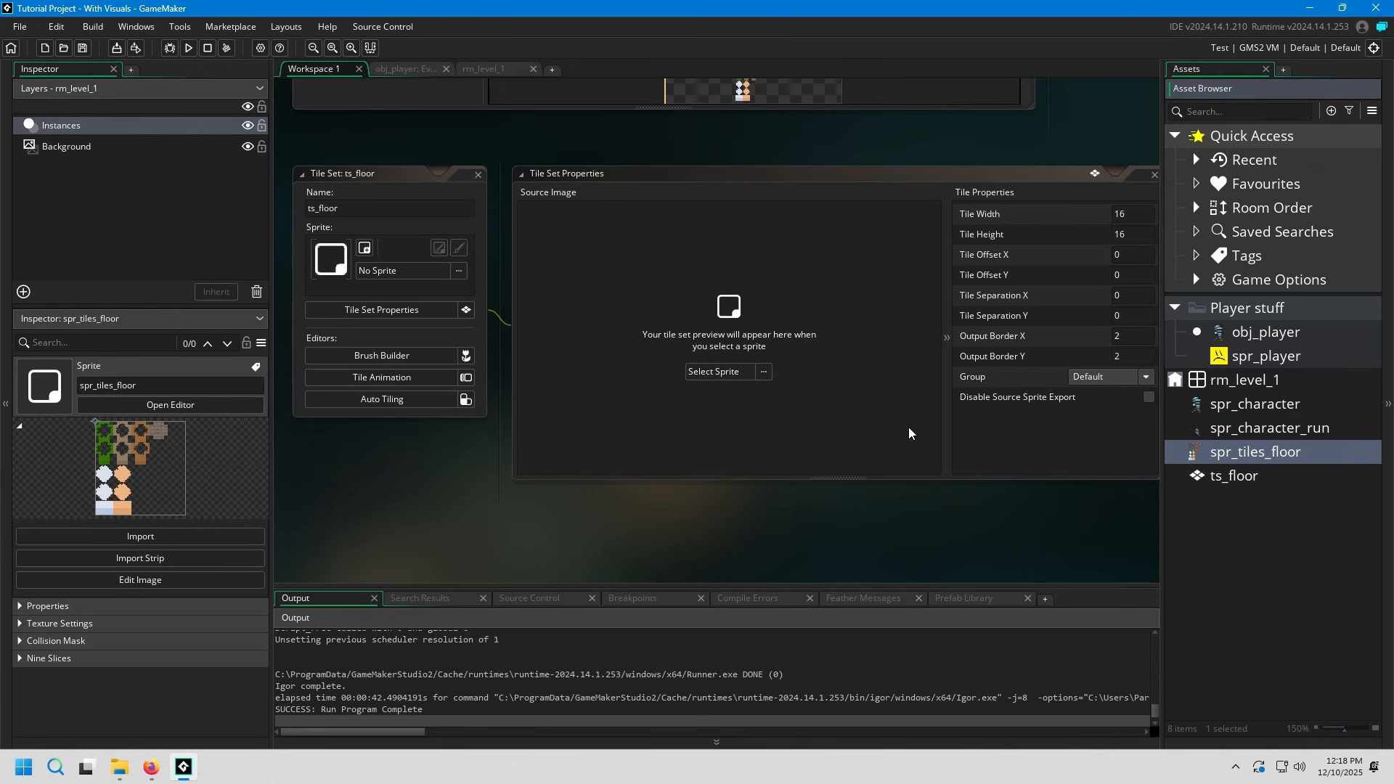
click(764, 372)
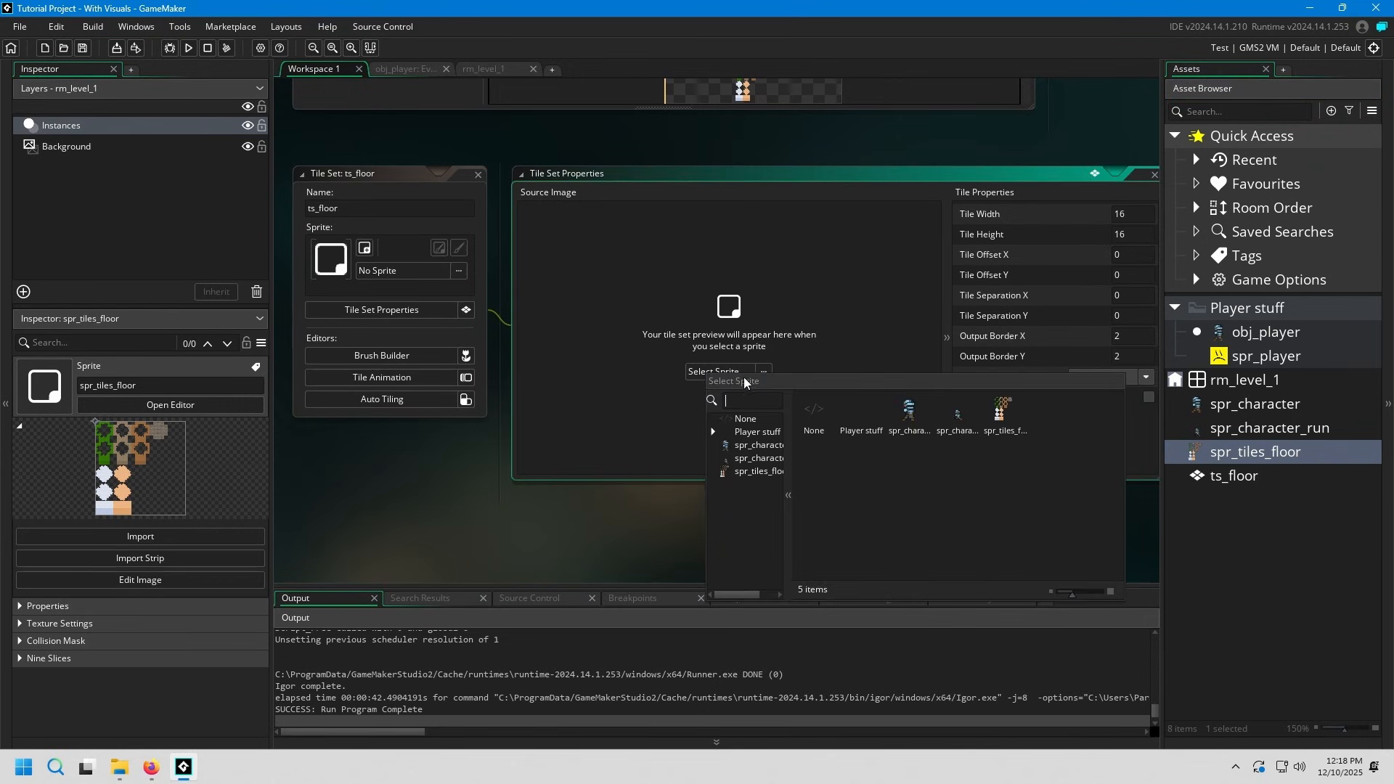
double_click(1004, 414)
click(1240, 481)
click(1296, 456)
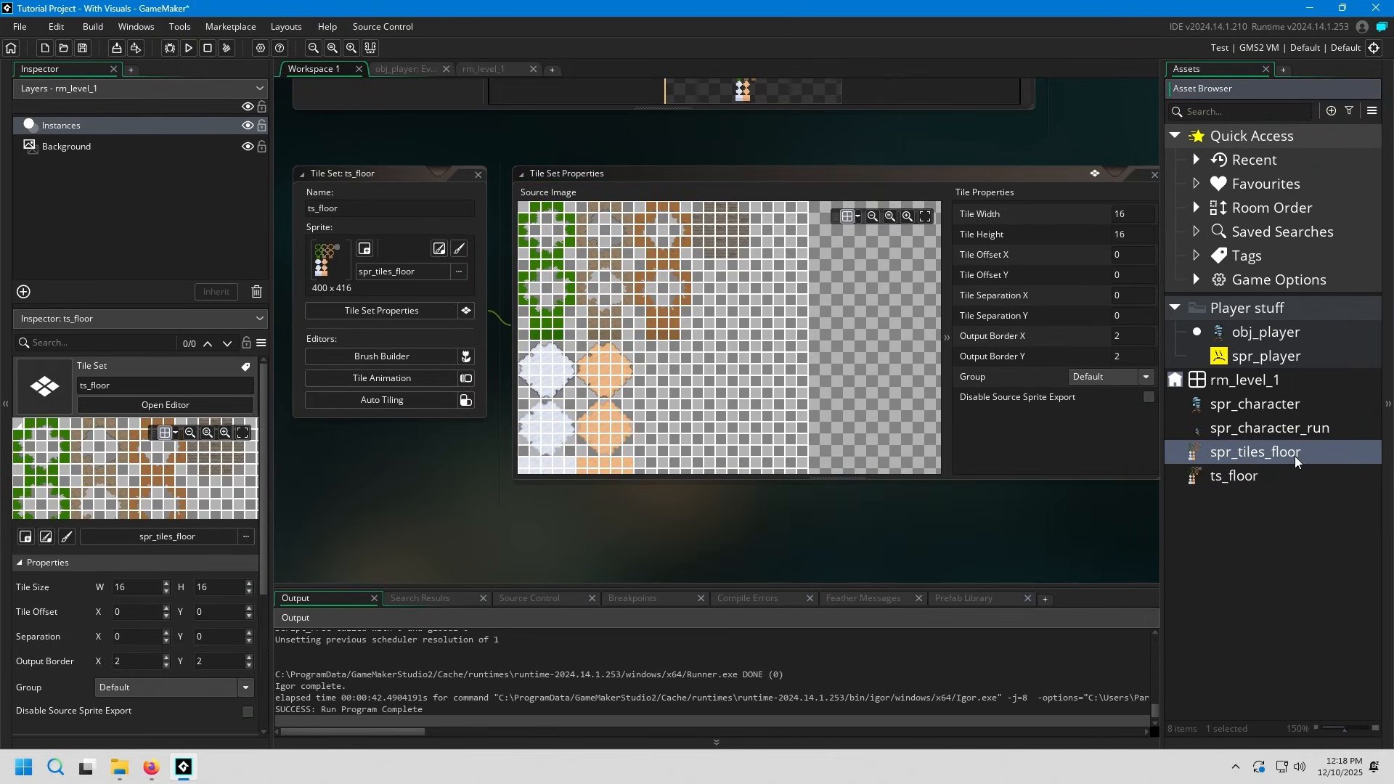
drag(1255, 404, 369, 256)
drag(1262, 450, 385, 263)
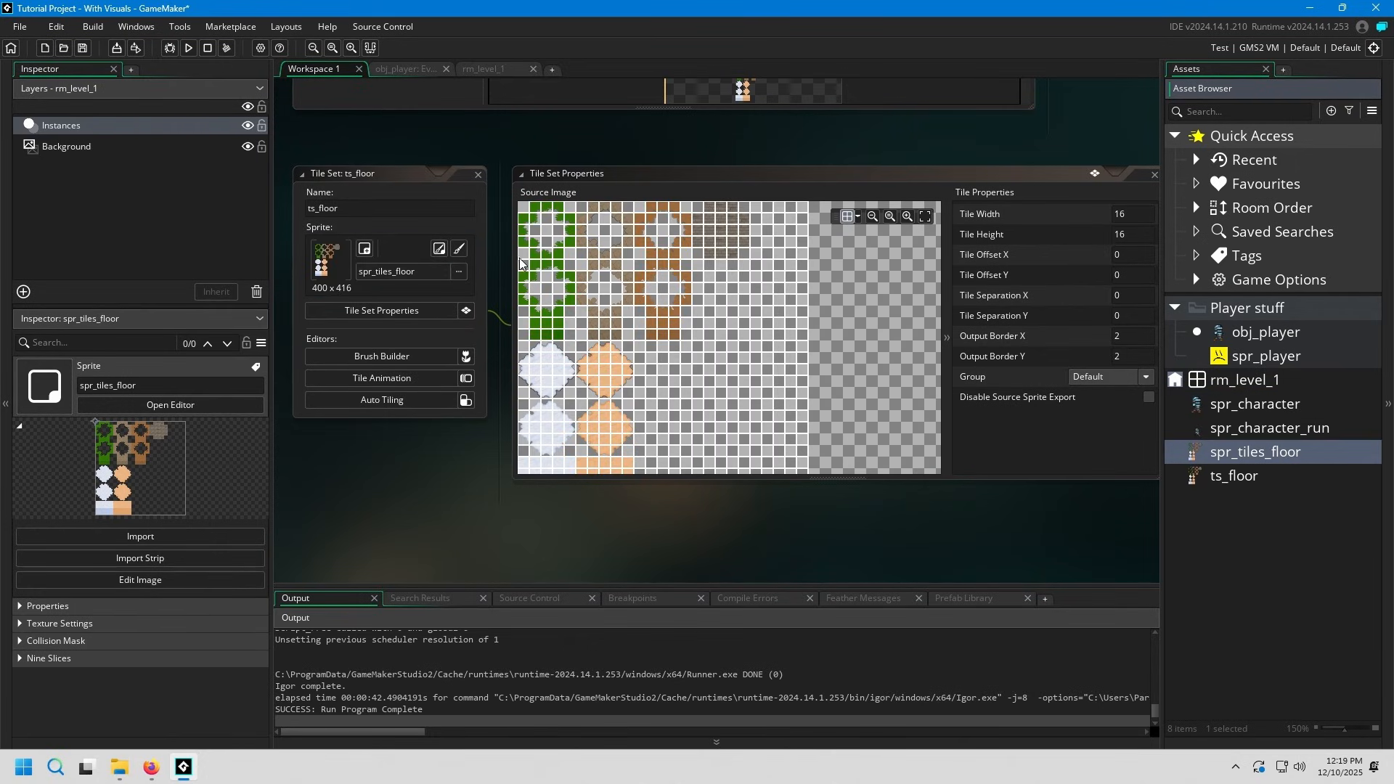
- Examine how the grid divides the floor artwork in the ts_floor source image and review the tile size properties
middle_drag(602, 274, 715, 356)
scroll(648, 304, up, 1)
scroll(648, 304, up, 3)
scroll(640, 297, down, 2)
scroll(641, 294, up, 2)
scroll(634, 321, up, 2)
scroll(633, 321, up, 2)
scroll(795, 376, down, 2)
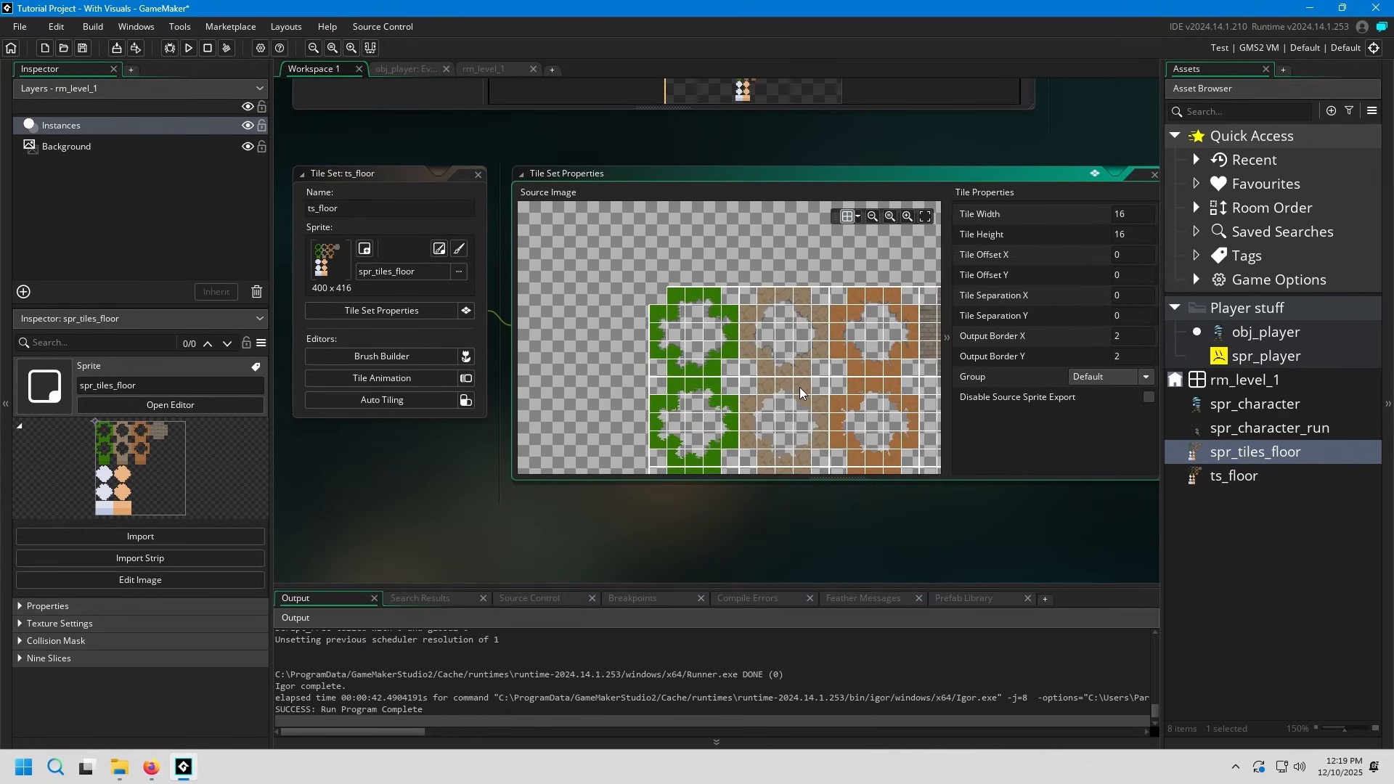
scroll(782, 369, up, 4)
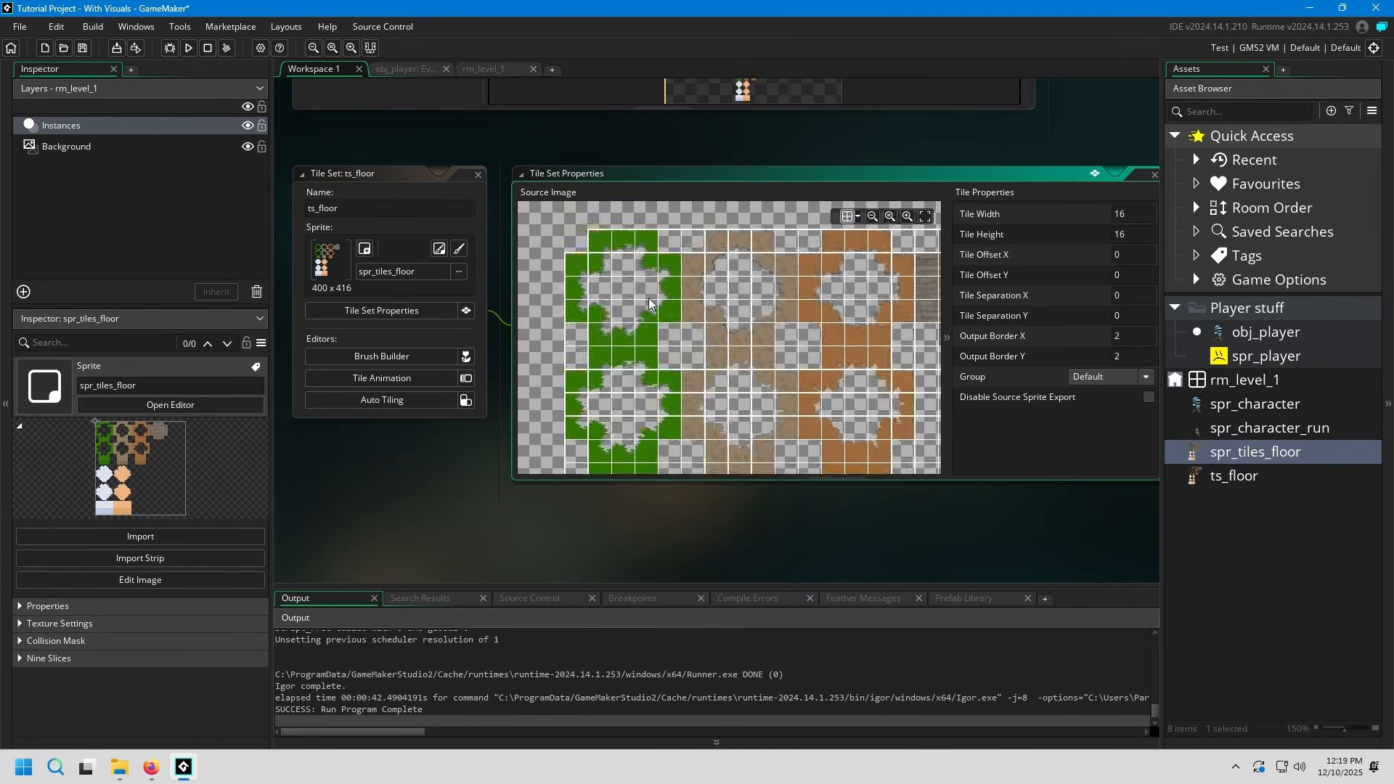
middle_drag(612, 291, 647, 324)
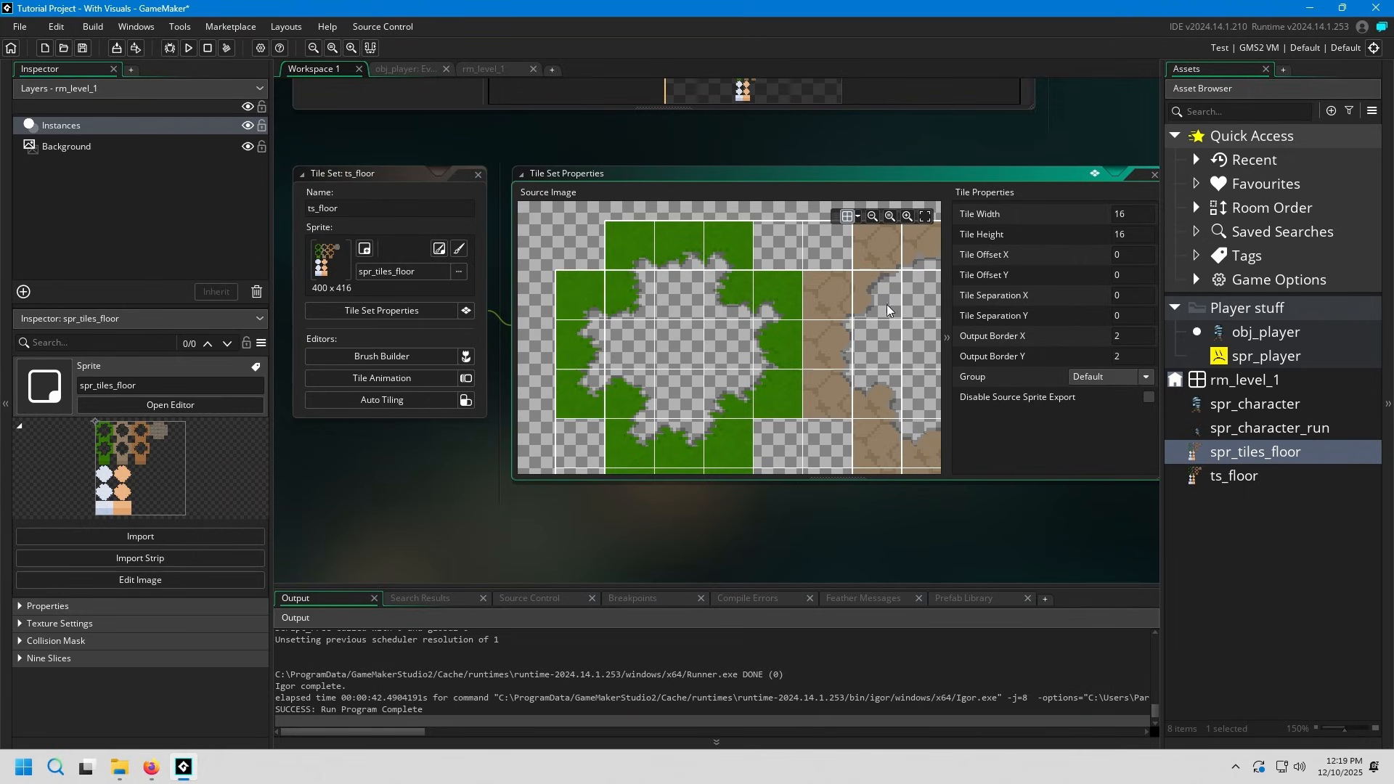
middle_drag(1018, 152, 885, 150)
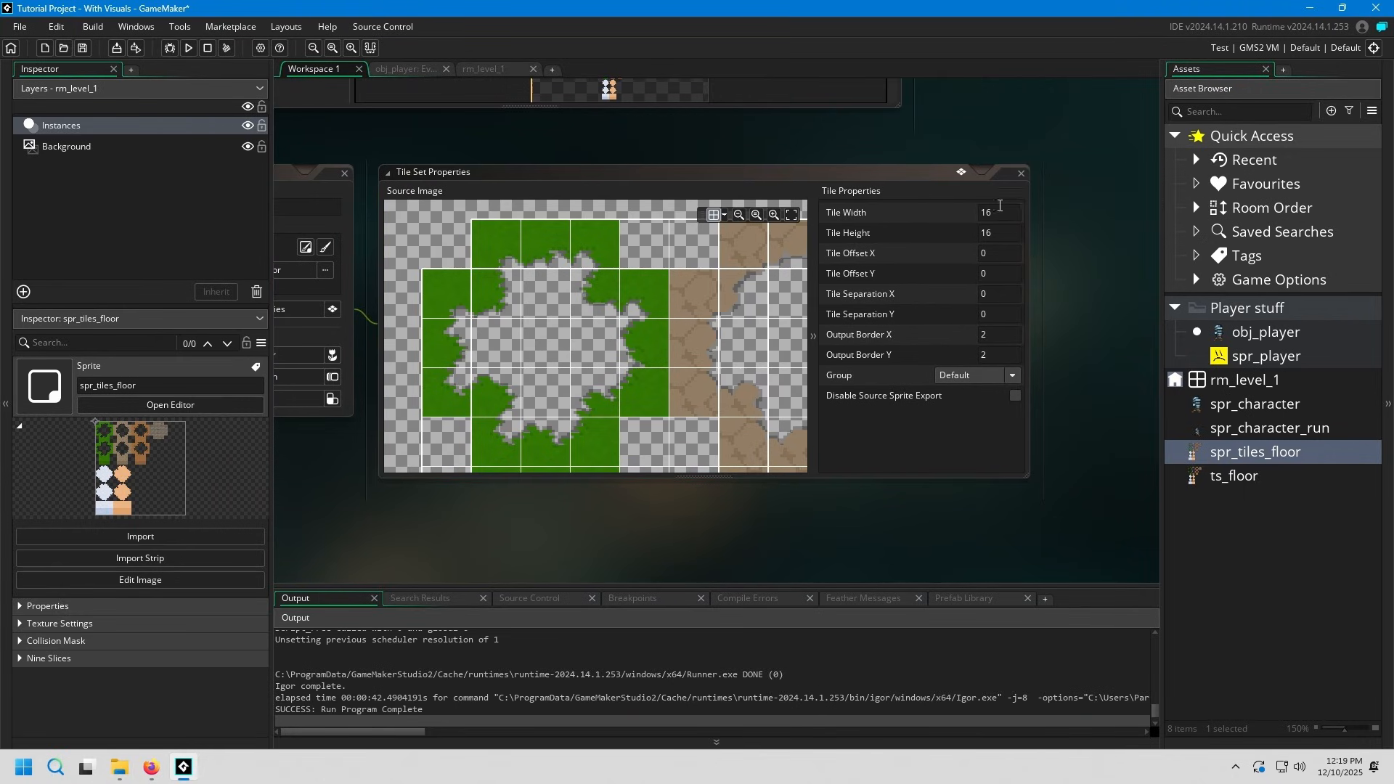
- Try a Tile Offset X of 8 on the ts_floor tile grid, and reset it to 0
click(1000, 208)
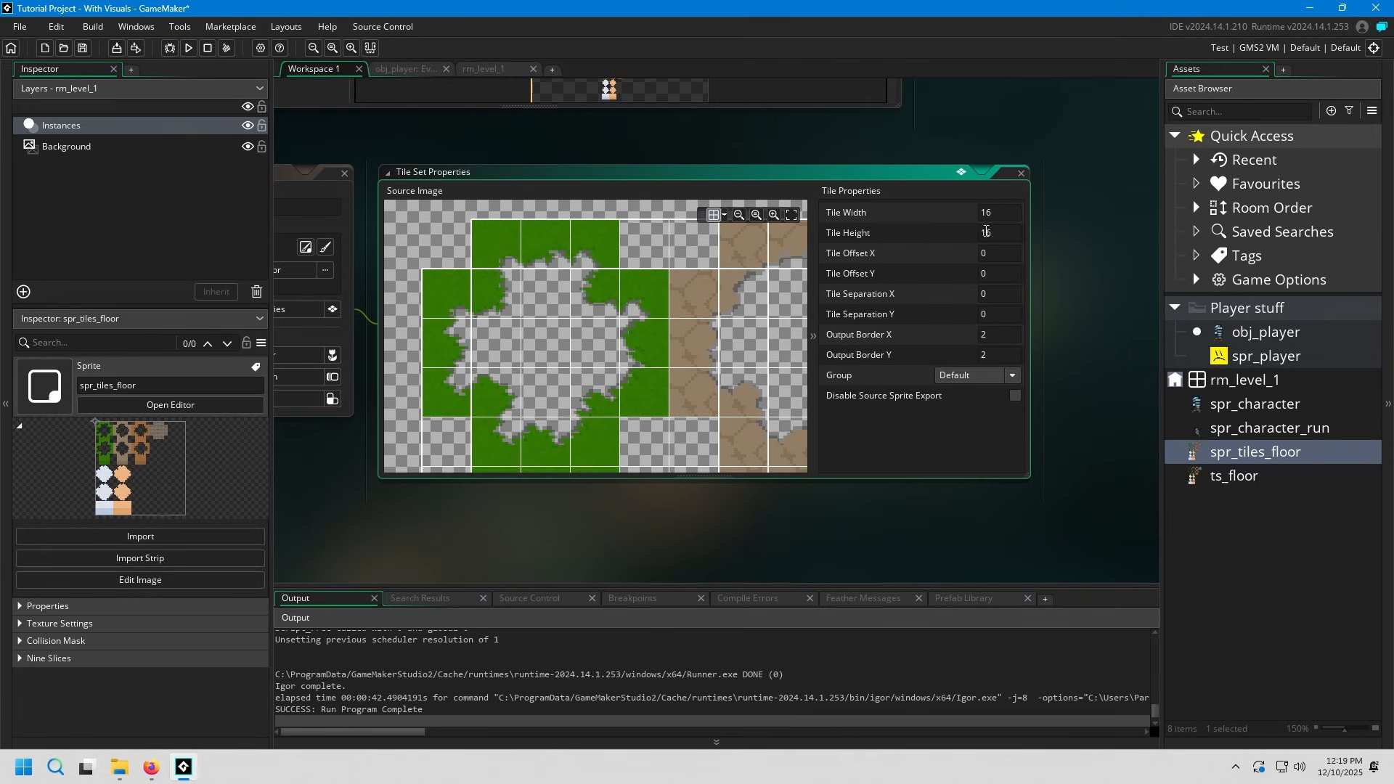
click(1007, 235)
text(8)
key(Tab)
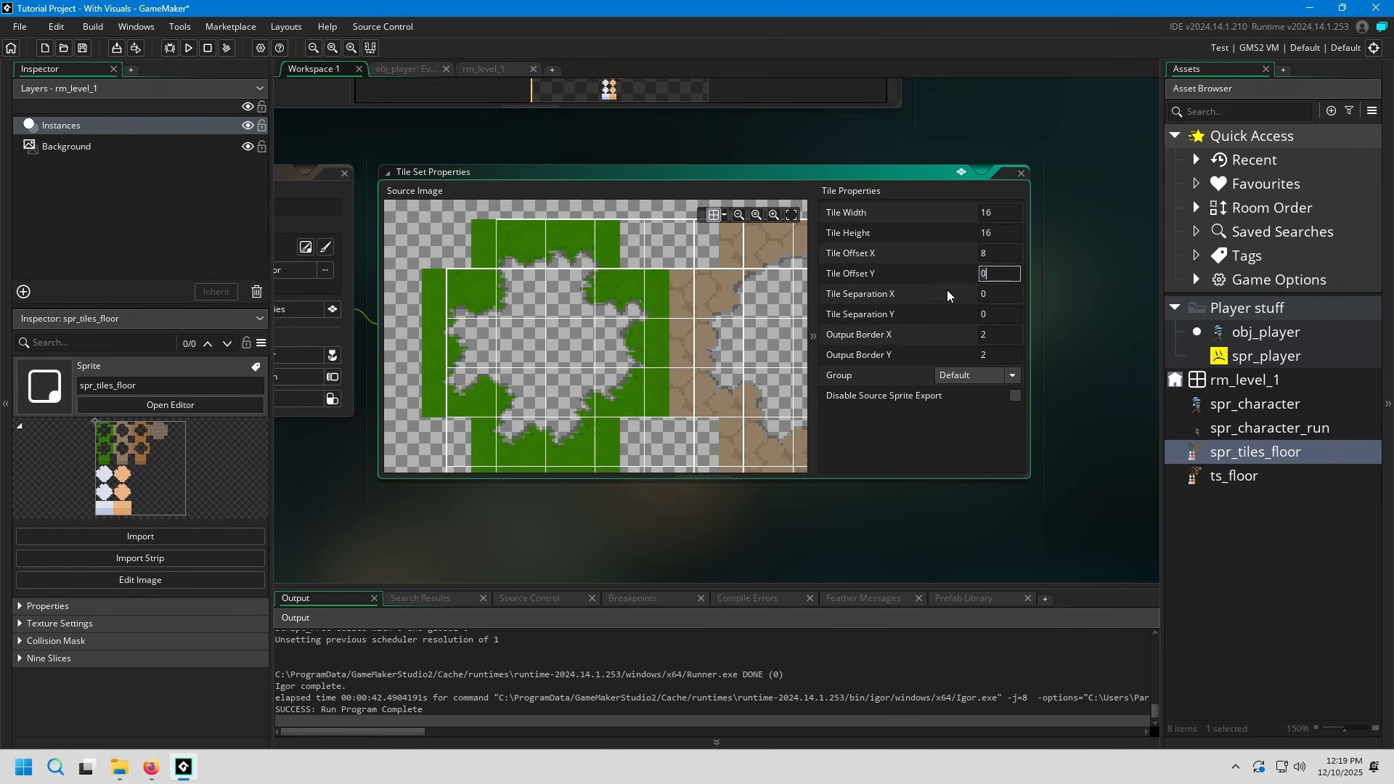
click(988, 295)
click(997, 258)
text(0)
key(Return)
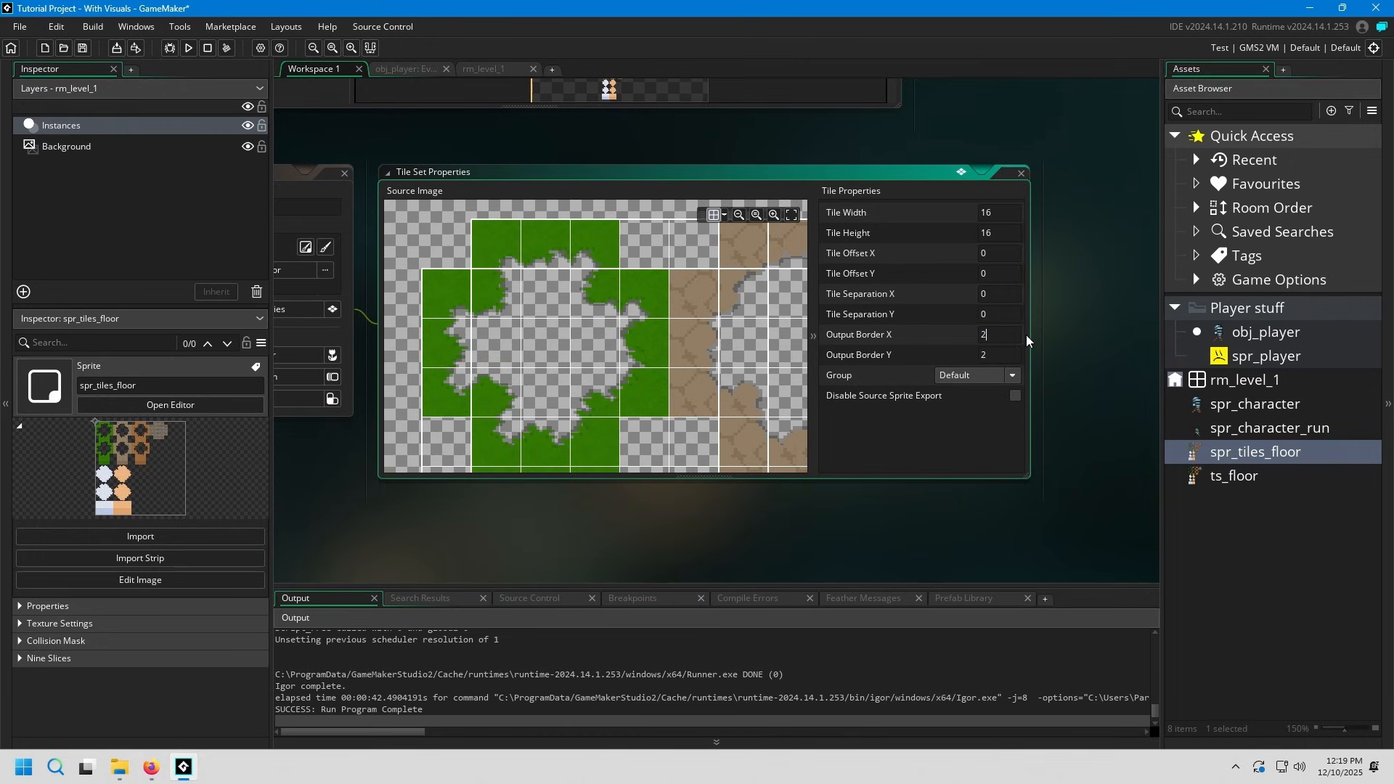
- Review the output border and texture group properties of ts_floor, and compare them with the texture group setting of spr_character
click(1005, 351)
mouse_move(946, 503)
middle_down()
mouse_move(1020, 508)
mouse_move(970, 515)
middle_up()
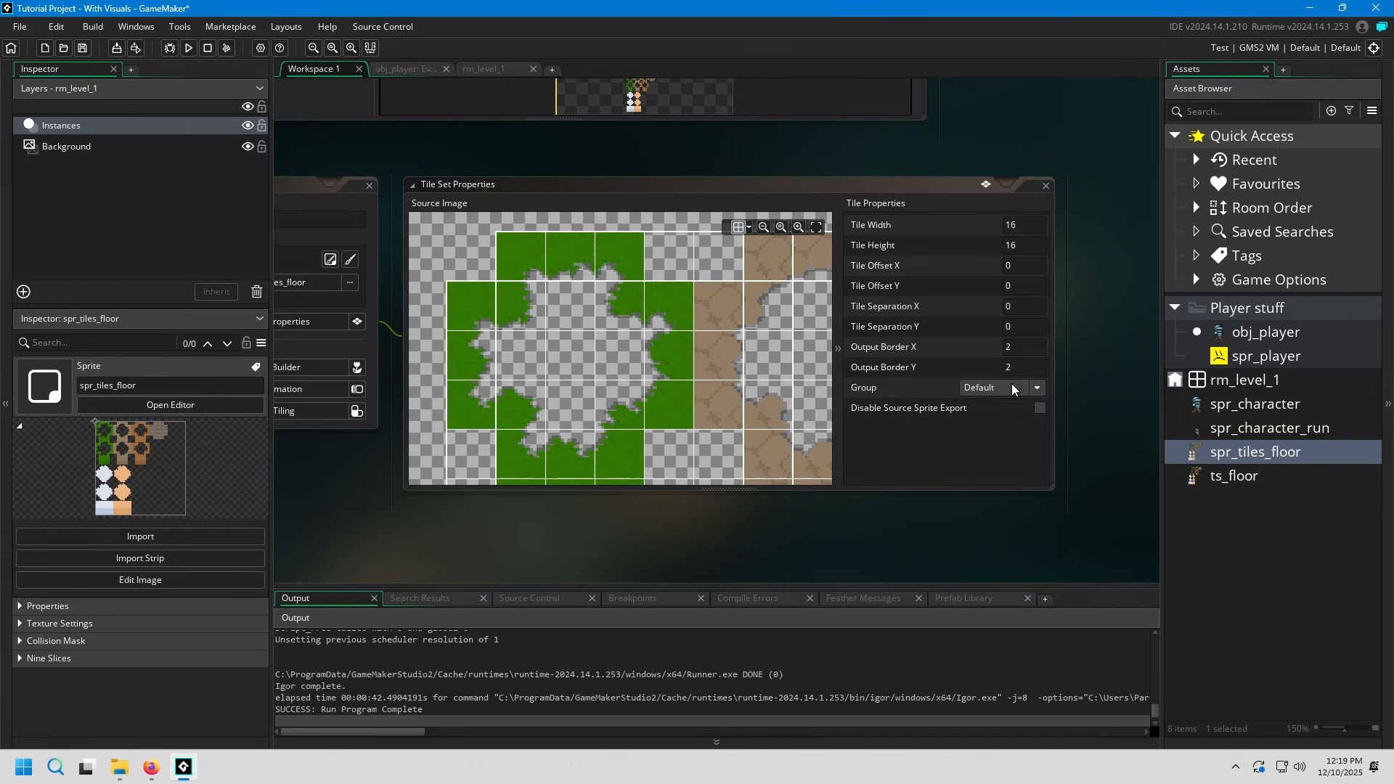
click(1025, 347)
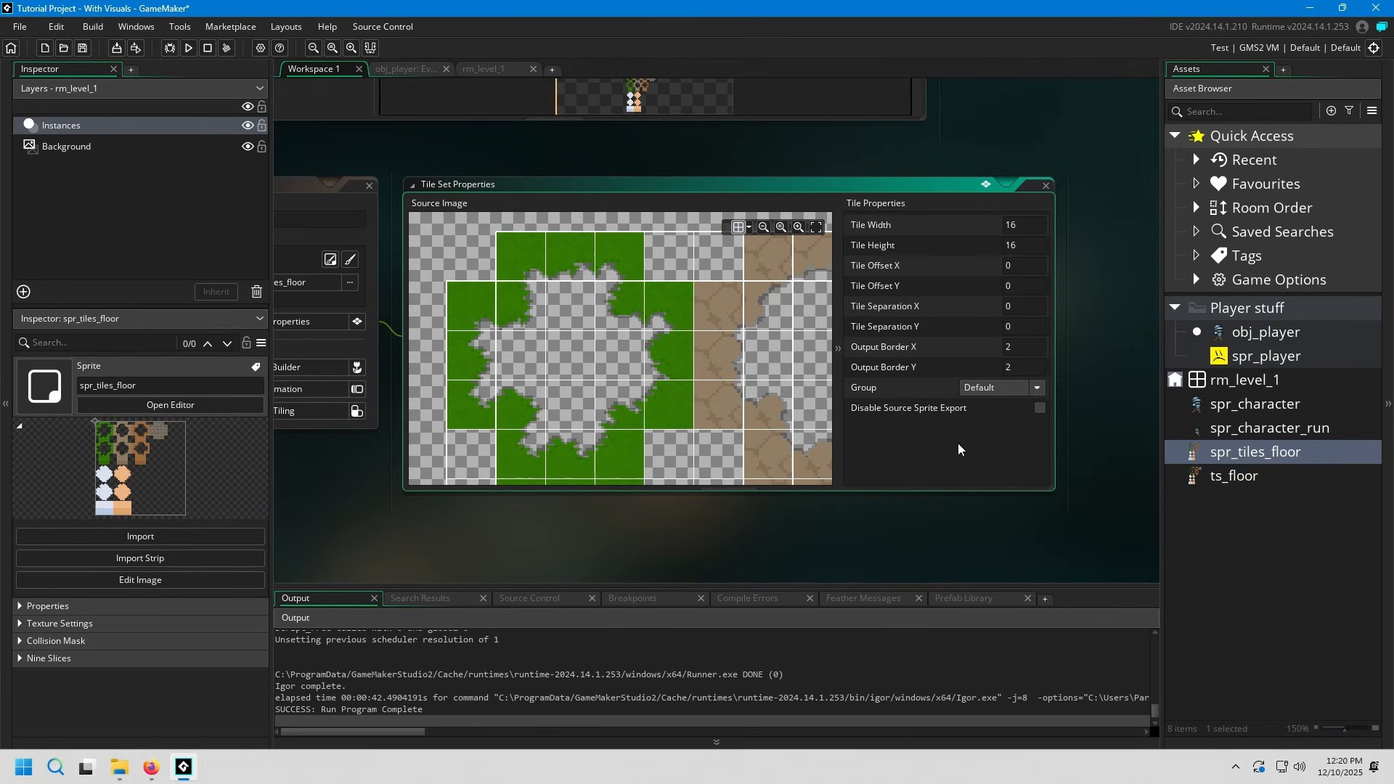
click(991, 388)
click(1234, 405)
click(32, 624)
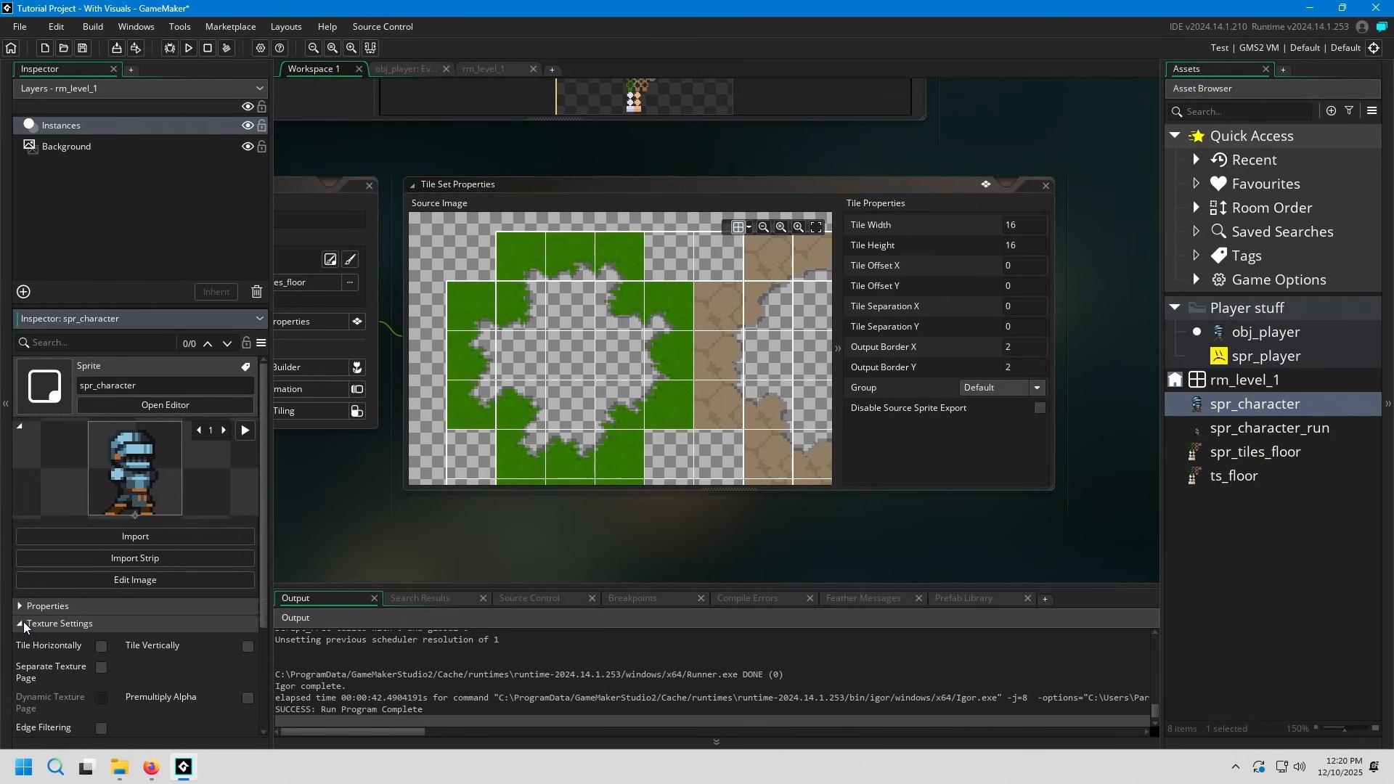
scroll(197, 618, down, 1)
click(161, 677)
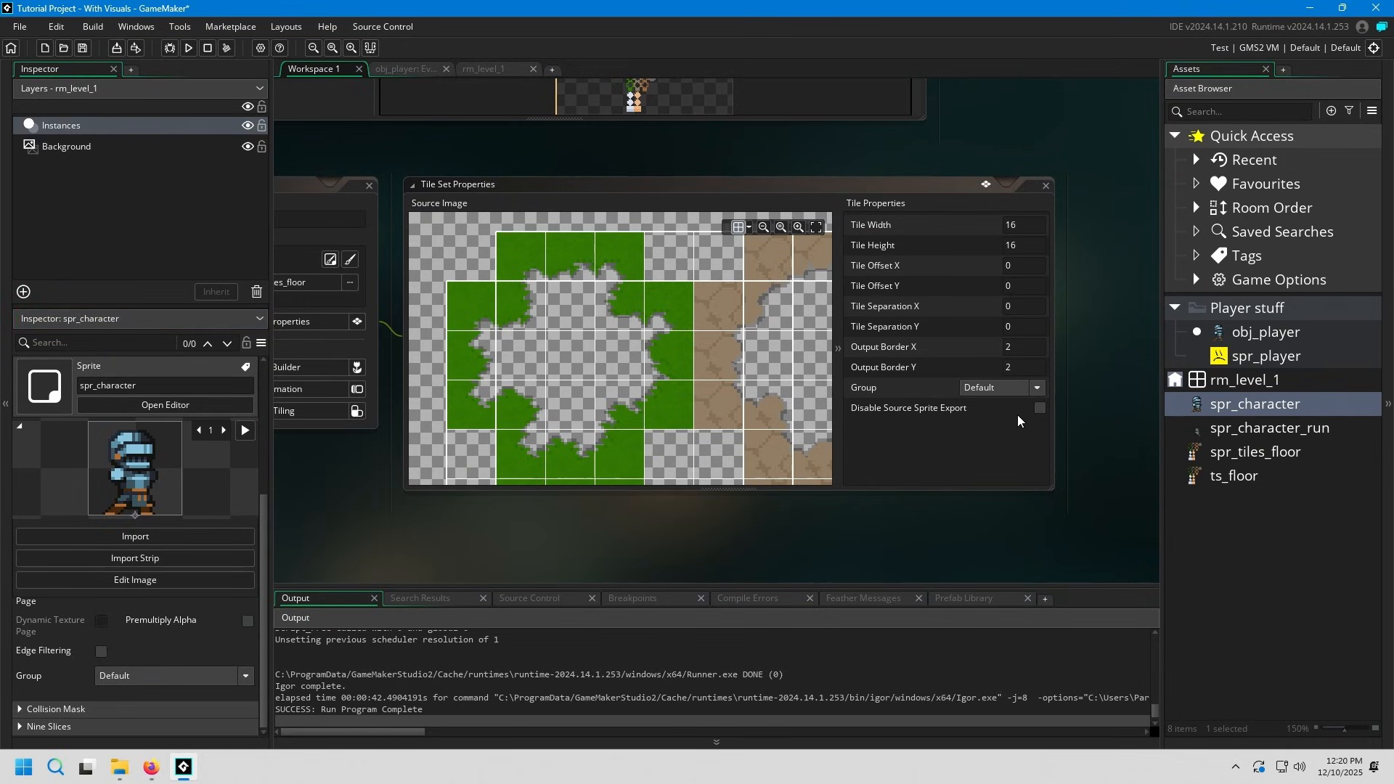
- Try out the Disable Source Sprite Export option for ts_floor, and leave it switched off
click(1039, 409)
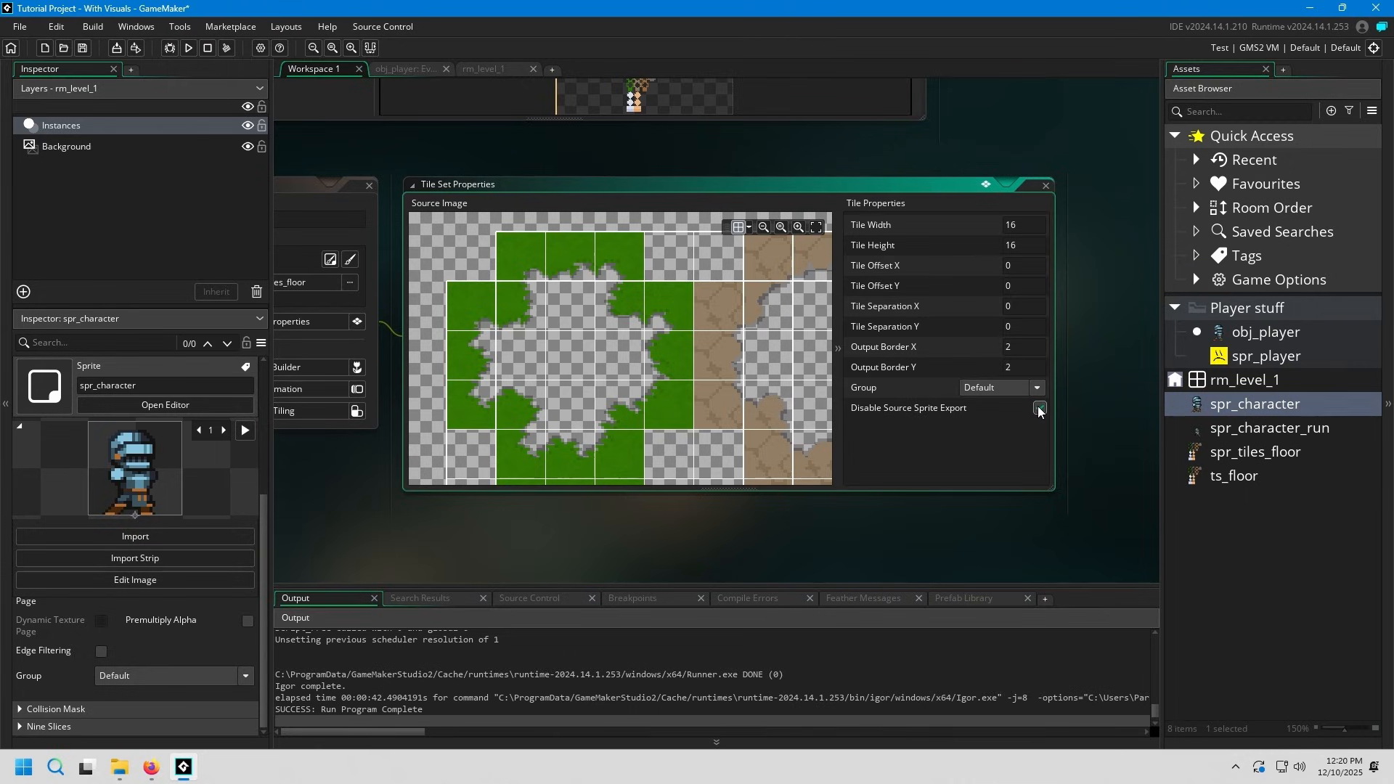
middle_drag(957, 513, 1000, 519)
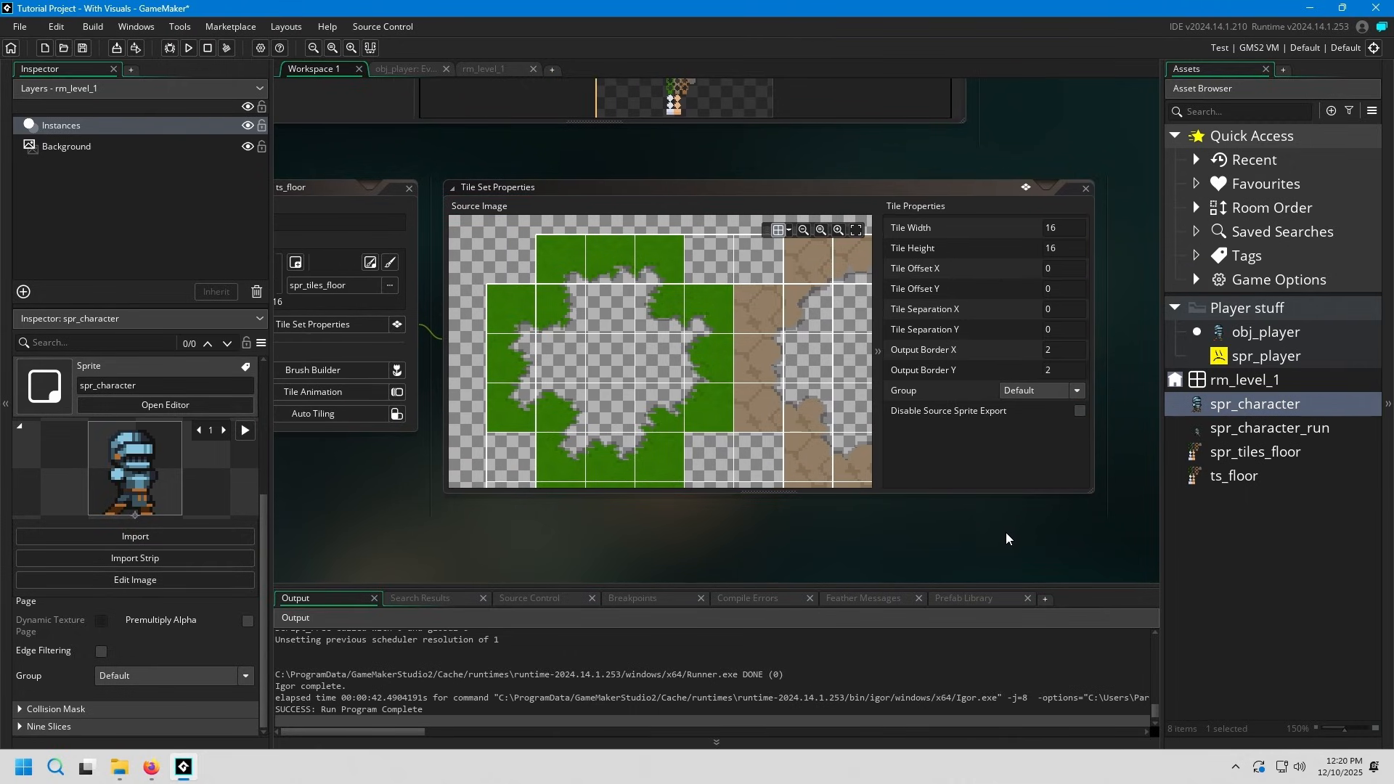
click(1081, 411)
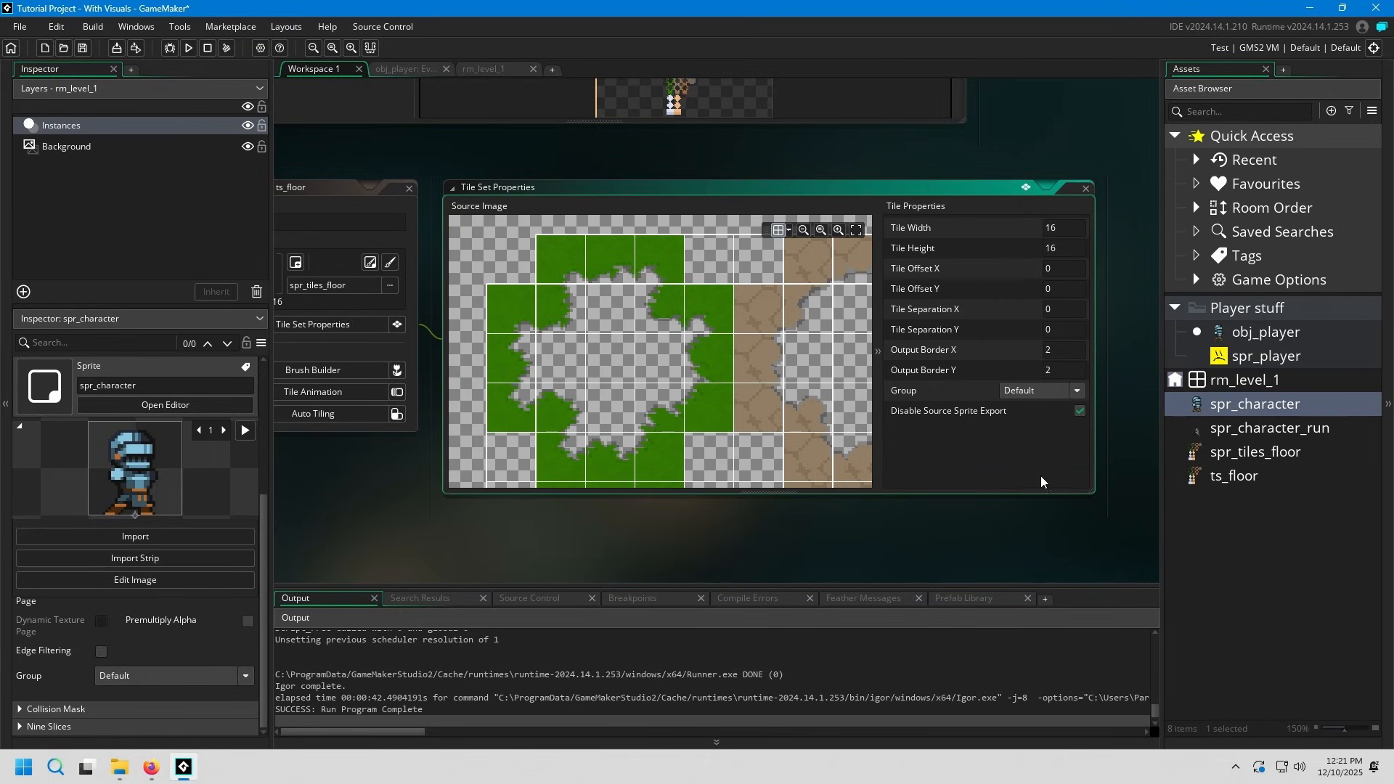
middle_drag(916, 521, 887, 534)
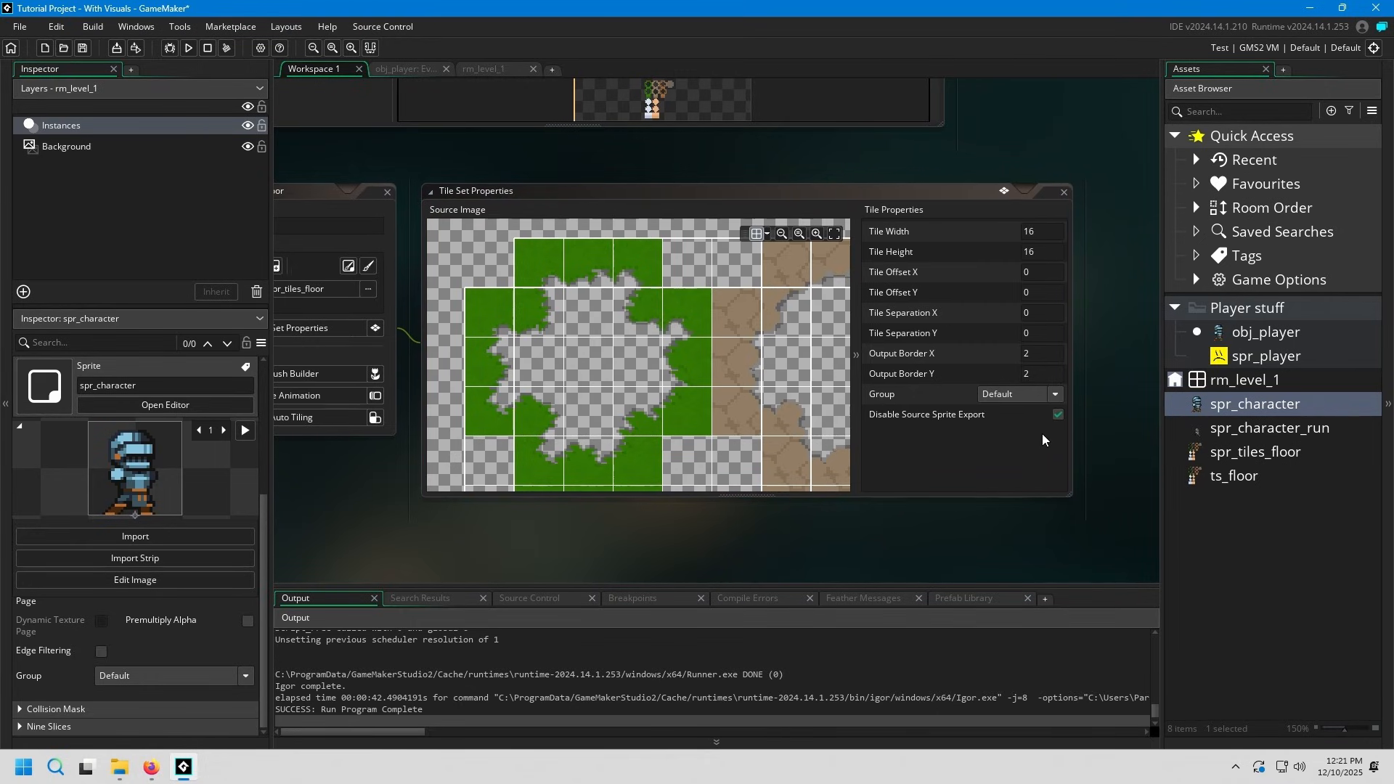
click(1056, 414)
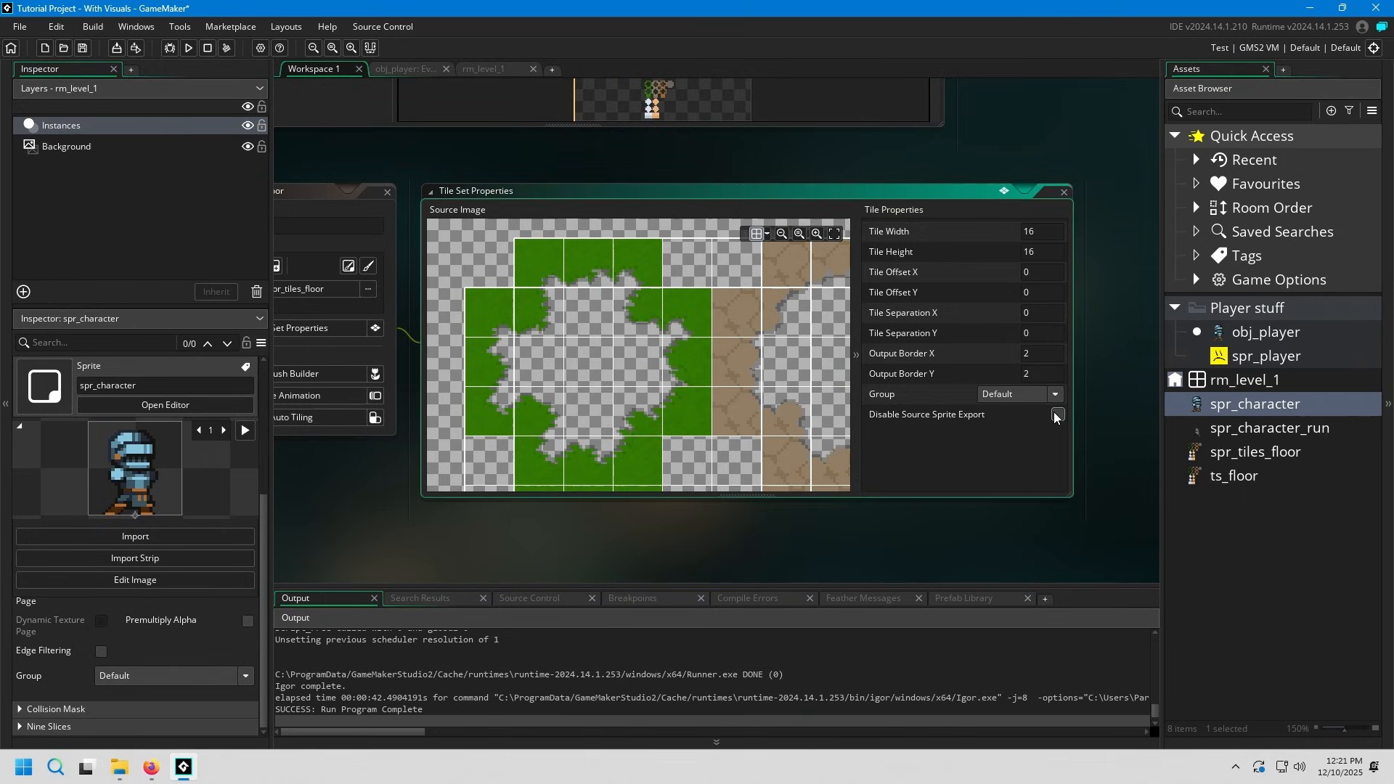
click(1057, 414)
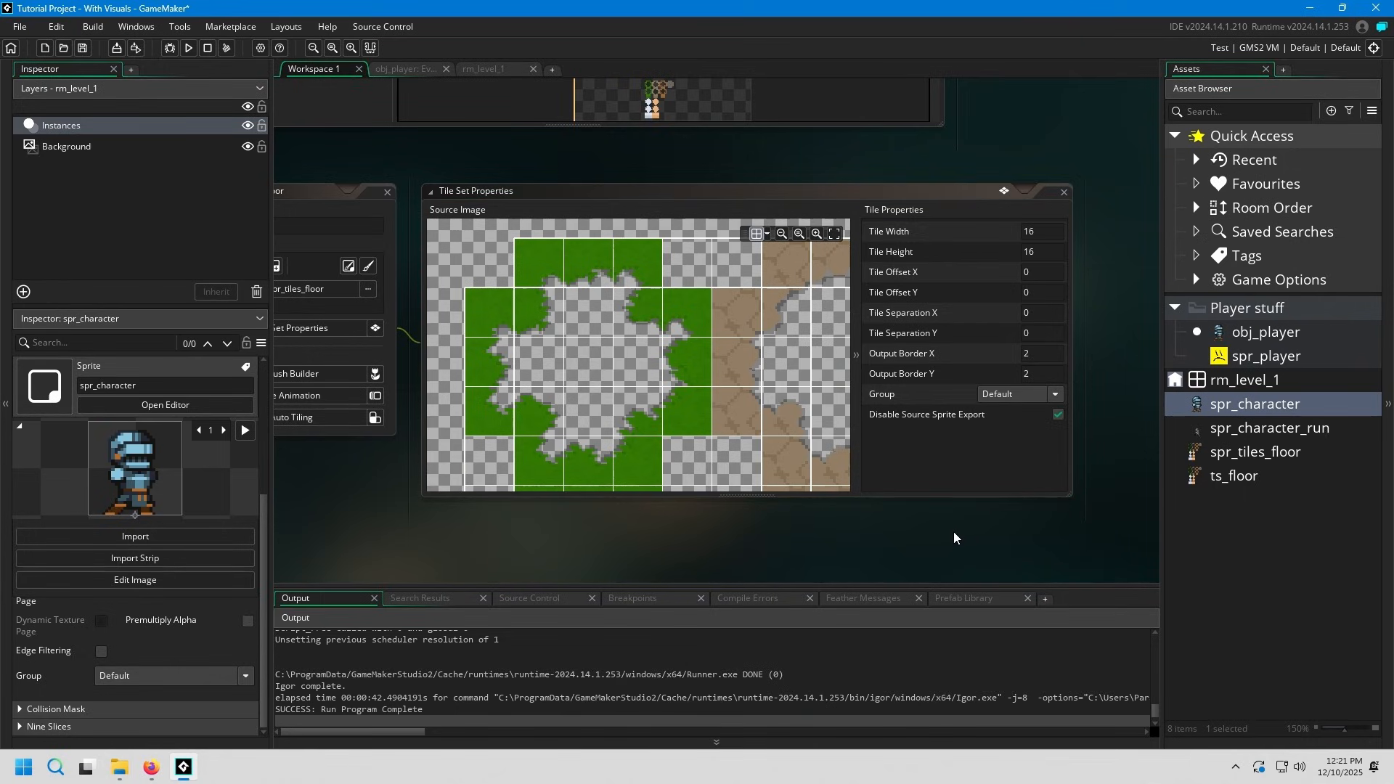
click(1058, 416)
- Close the ts_floor tile set editor and return to the rm_level_1 room
middle_drag(761, 443, 659, 298)
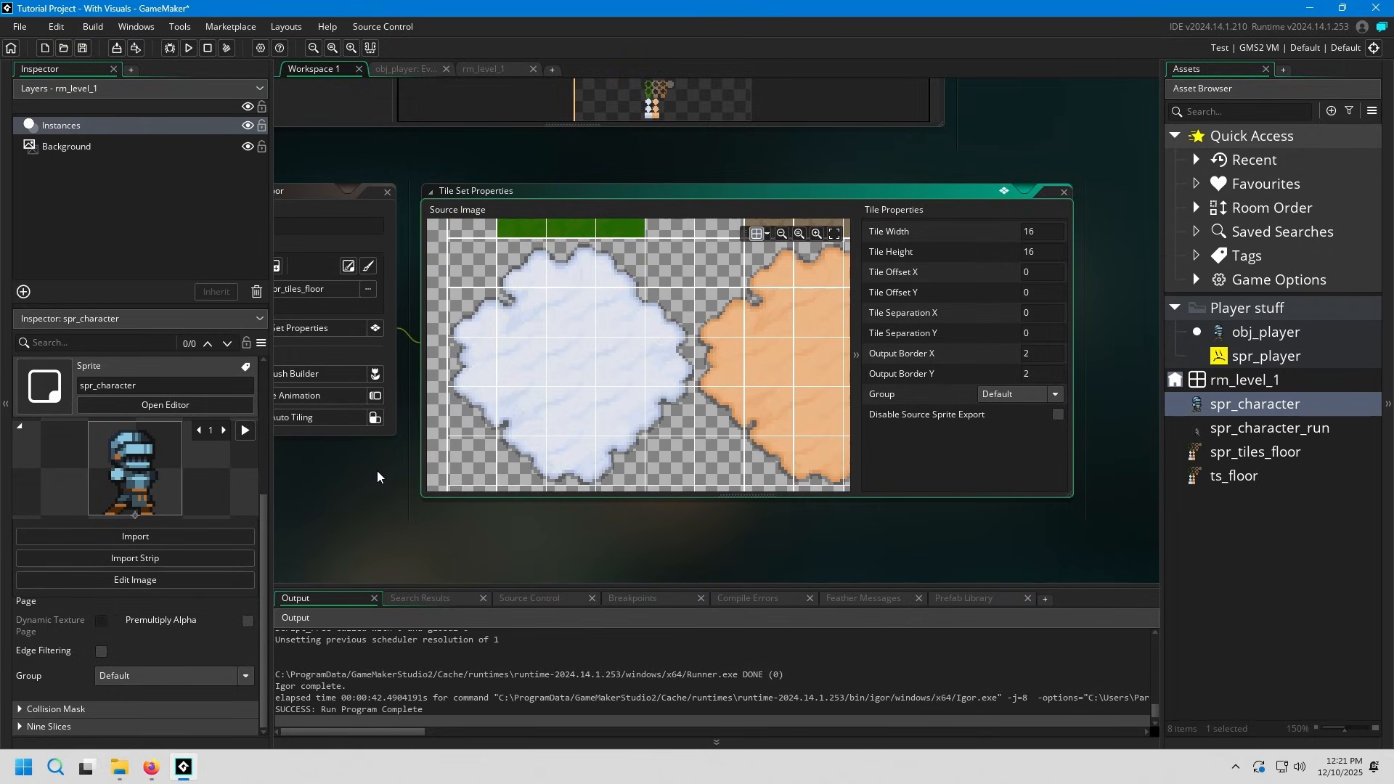
mouse_move(377, 471)
middle_down()
mouse_move(489, 443)
mouse_move(475, 449)
middle_up()
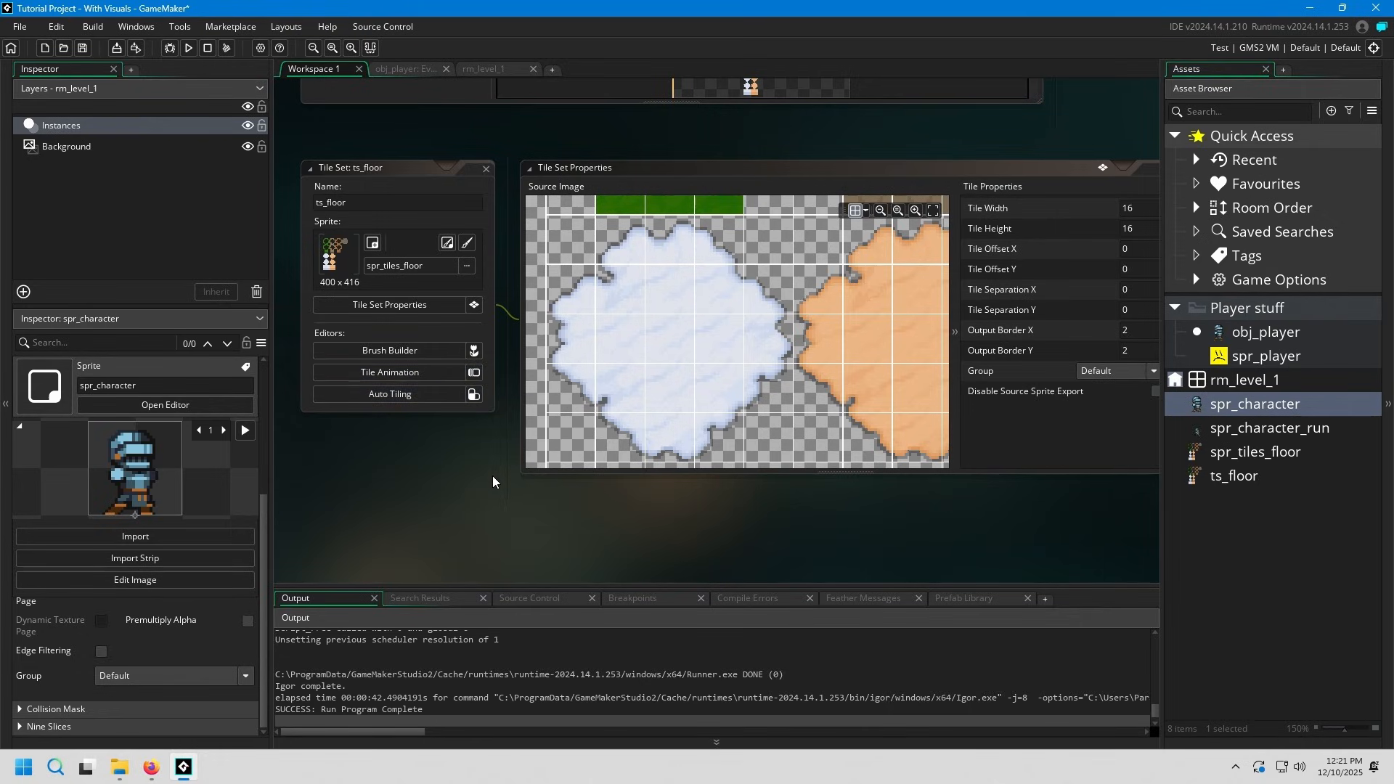
middle_drag(459, 486, 475, 515)
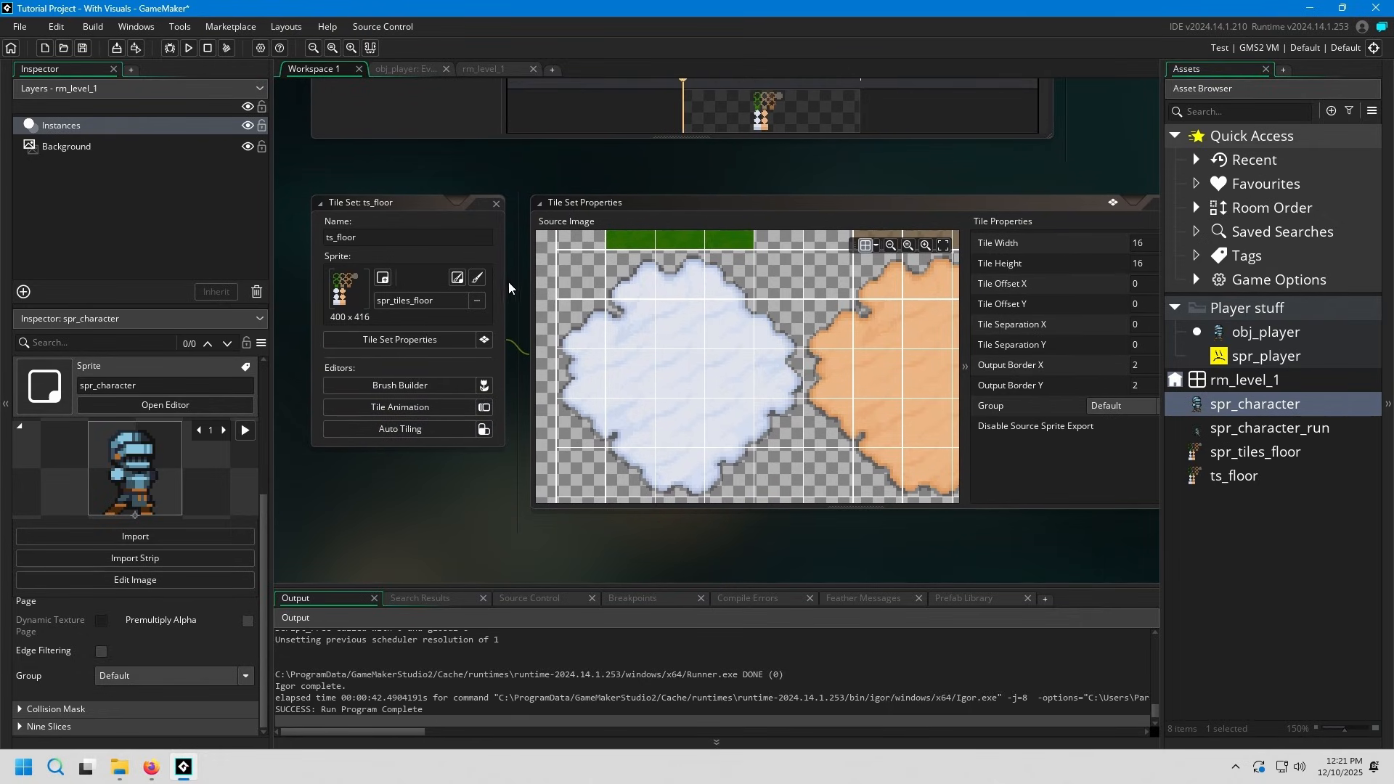
click(496, 204)
click(486, 68)
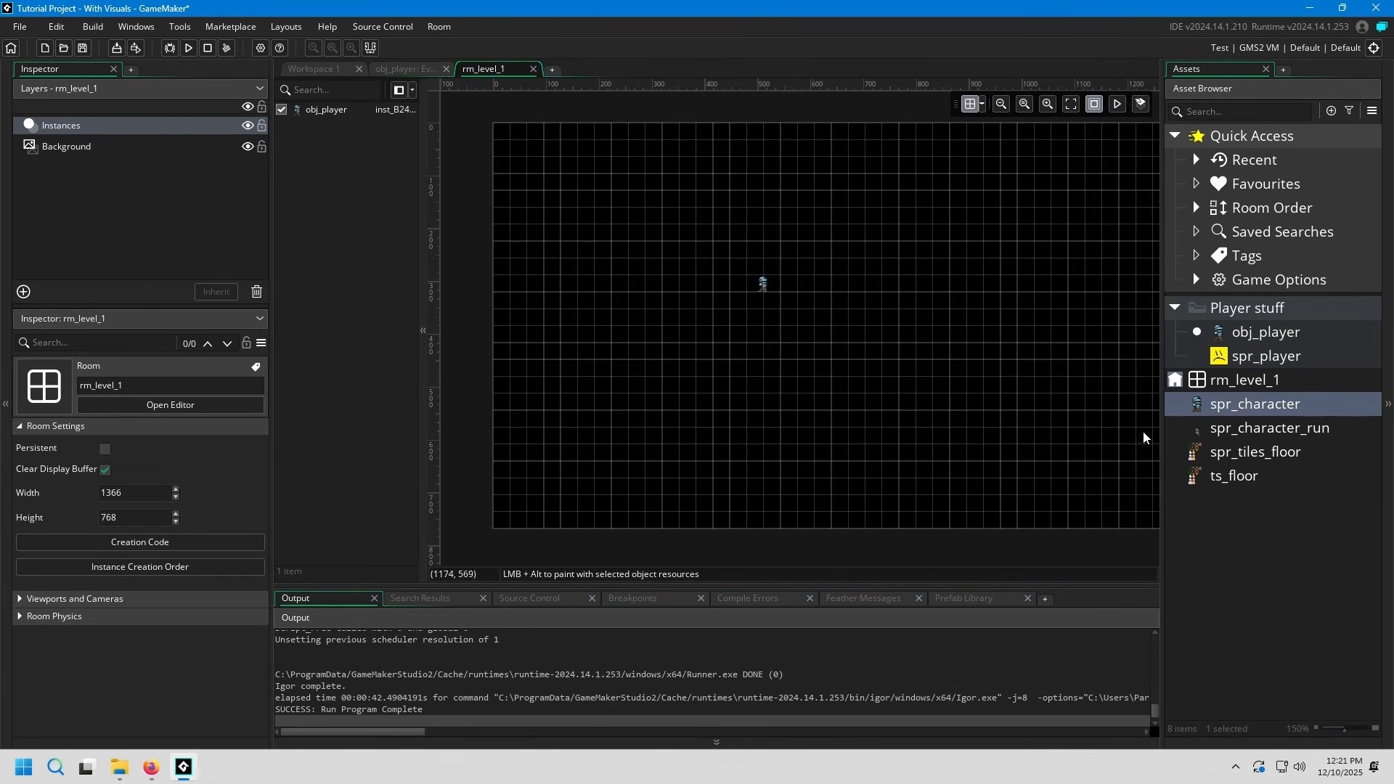
- Add a new tile layer to the rm_level_1 room and name it Tiles_Floor
click(168, 250)
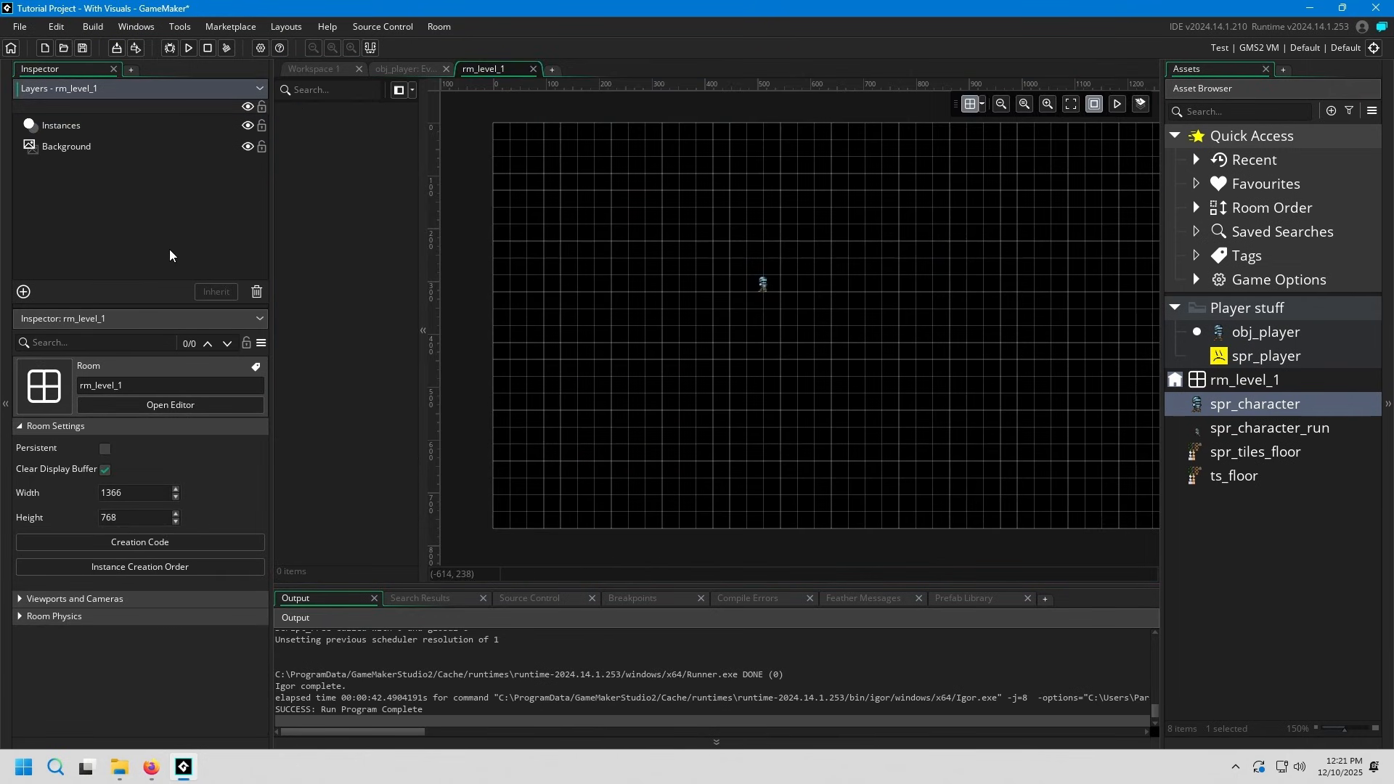
click(23, 292)
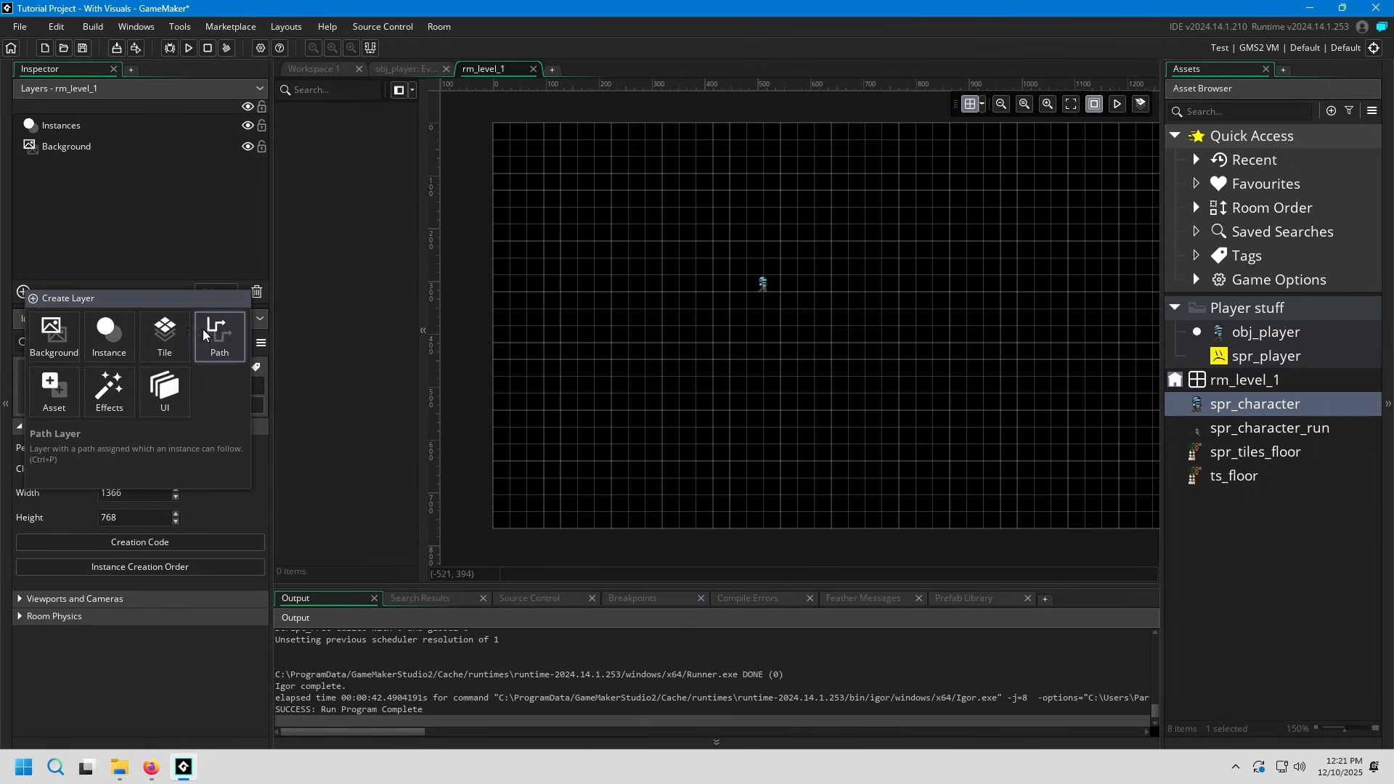
click(24, 291)
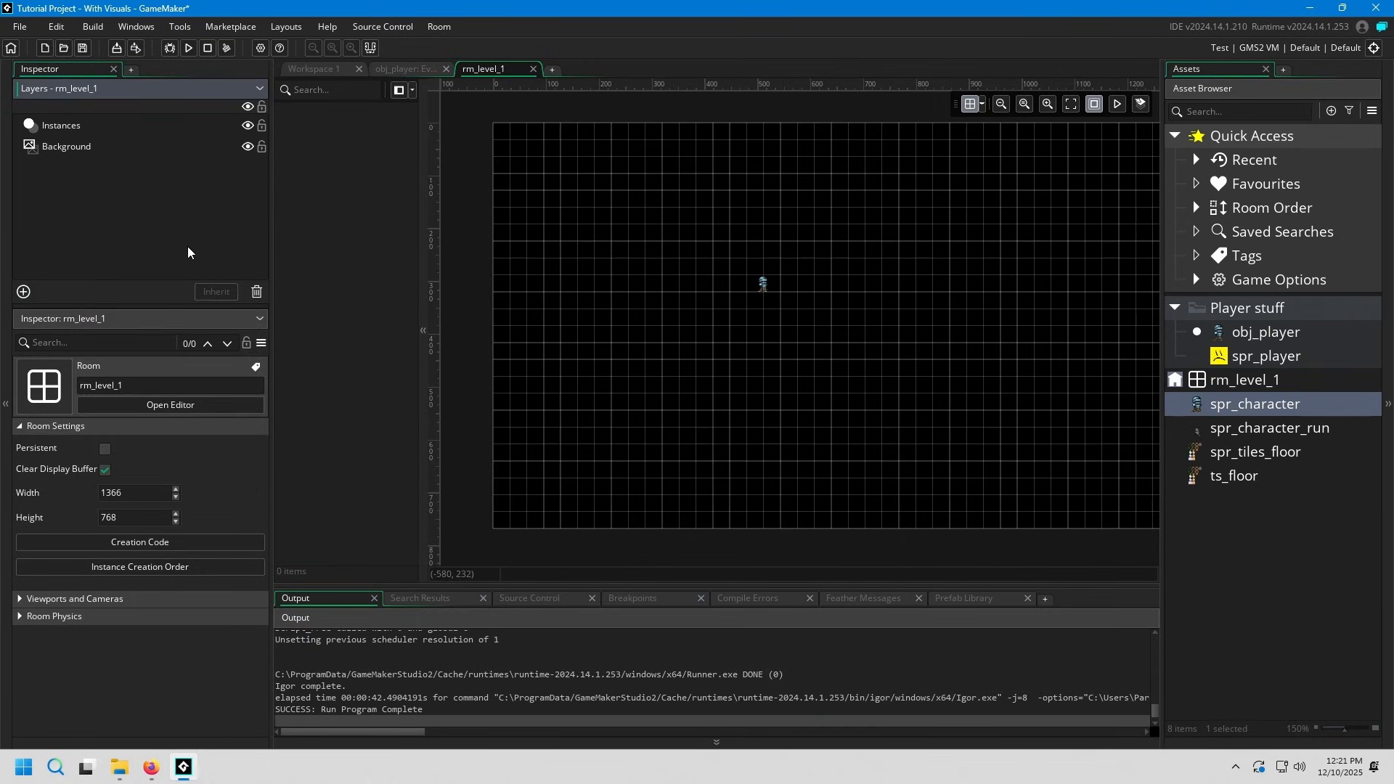
click(23, 293)
click(33, 288)
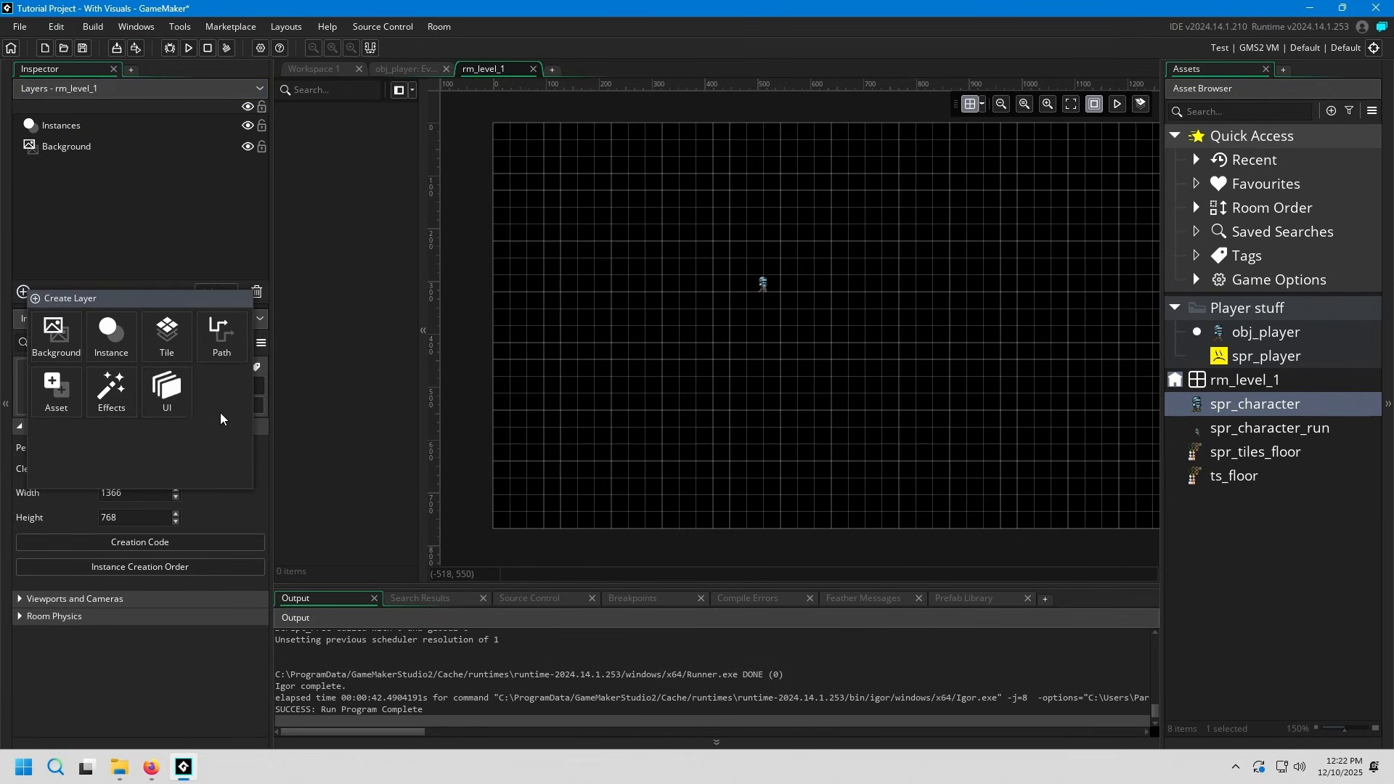
click(22, 294)
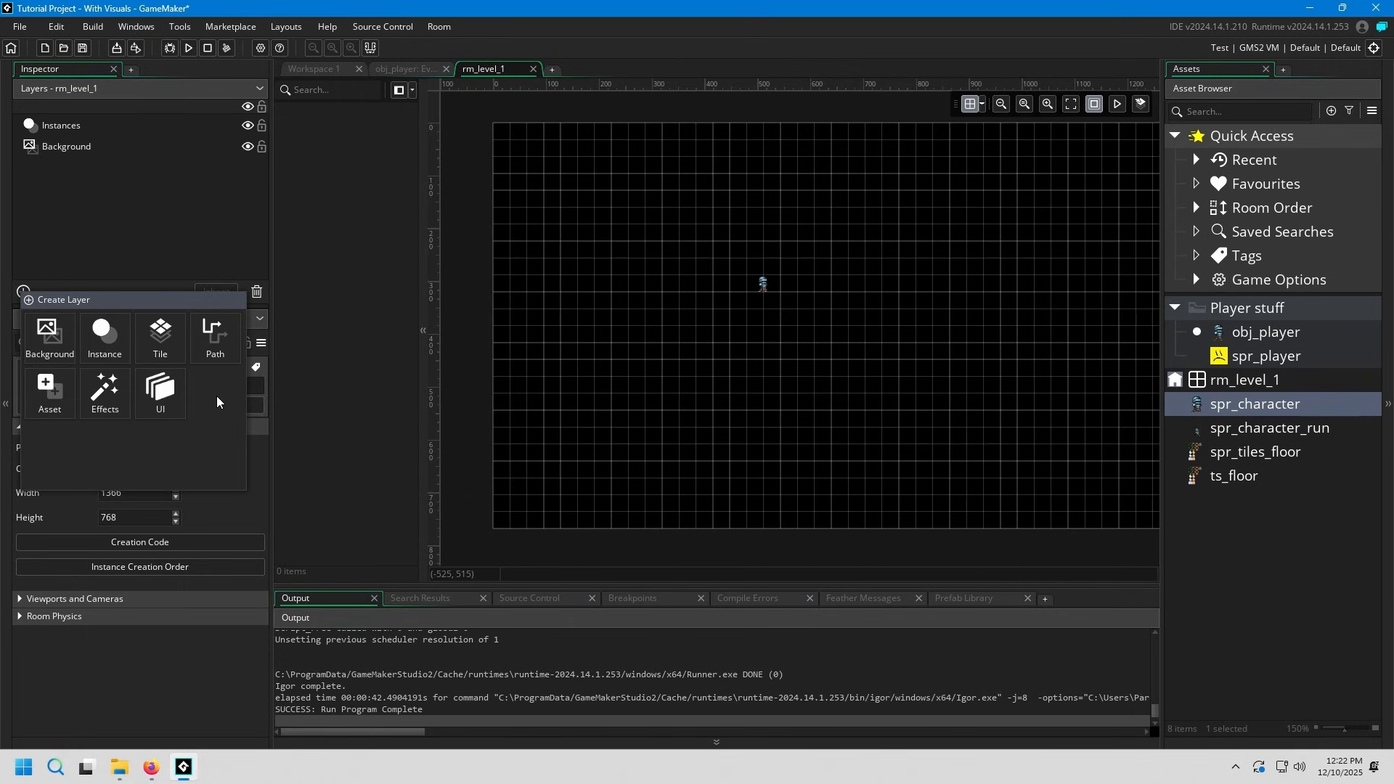
click(162, 338)
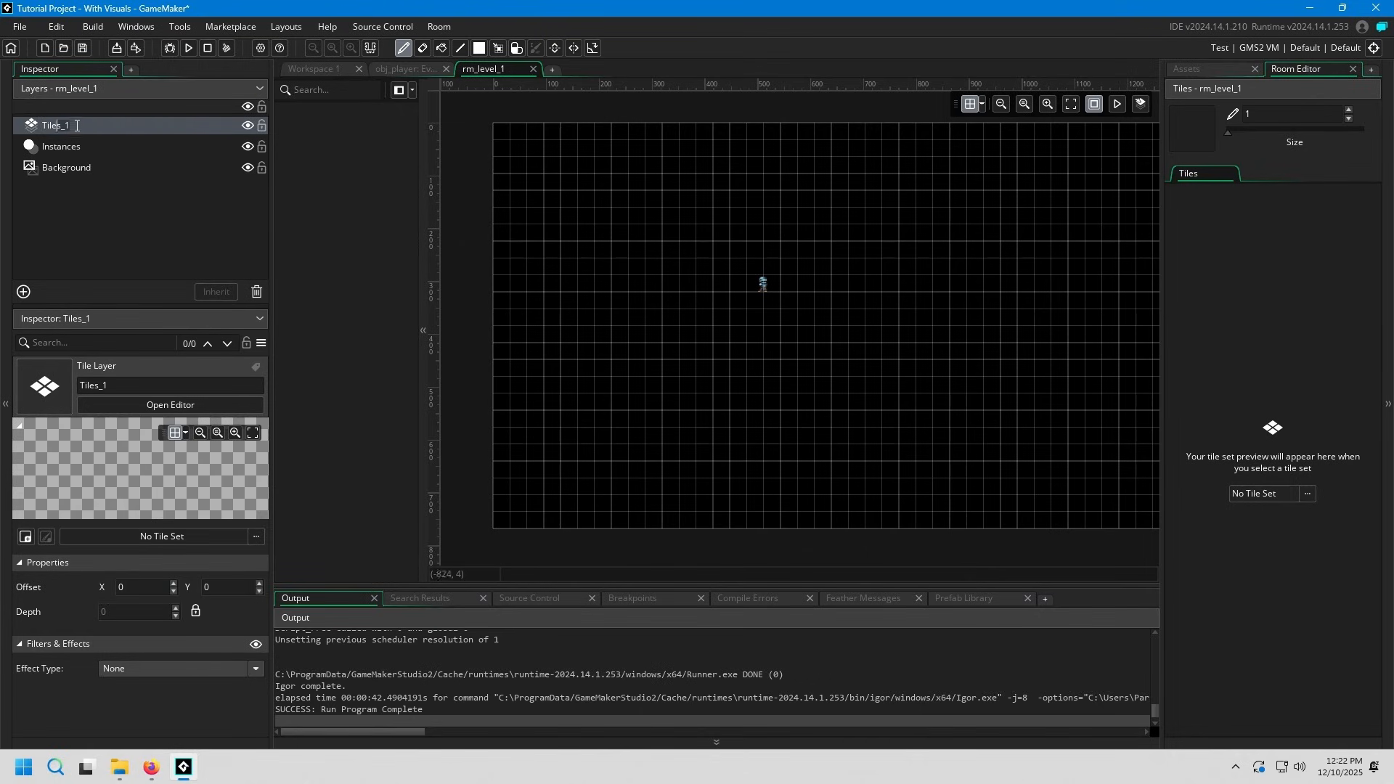
key(ctrl+a)
text(Tiles_Flo)
key(Return)
mouse_move(128, 133)
mouse_down()
mouse_move(132, 144)
mouse_move(143, 124)
mouse_up()
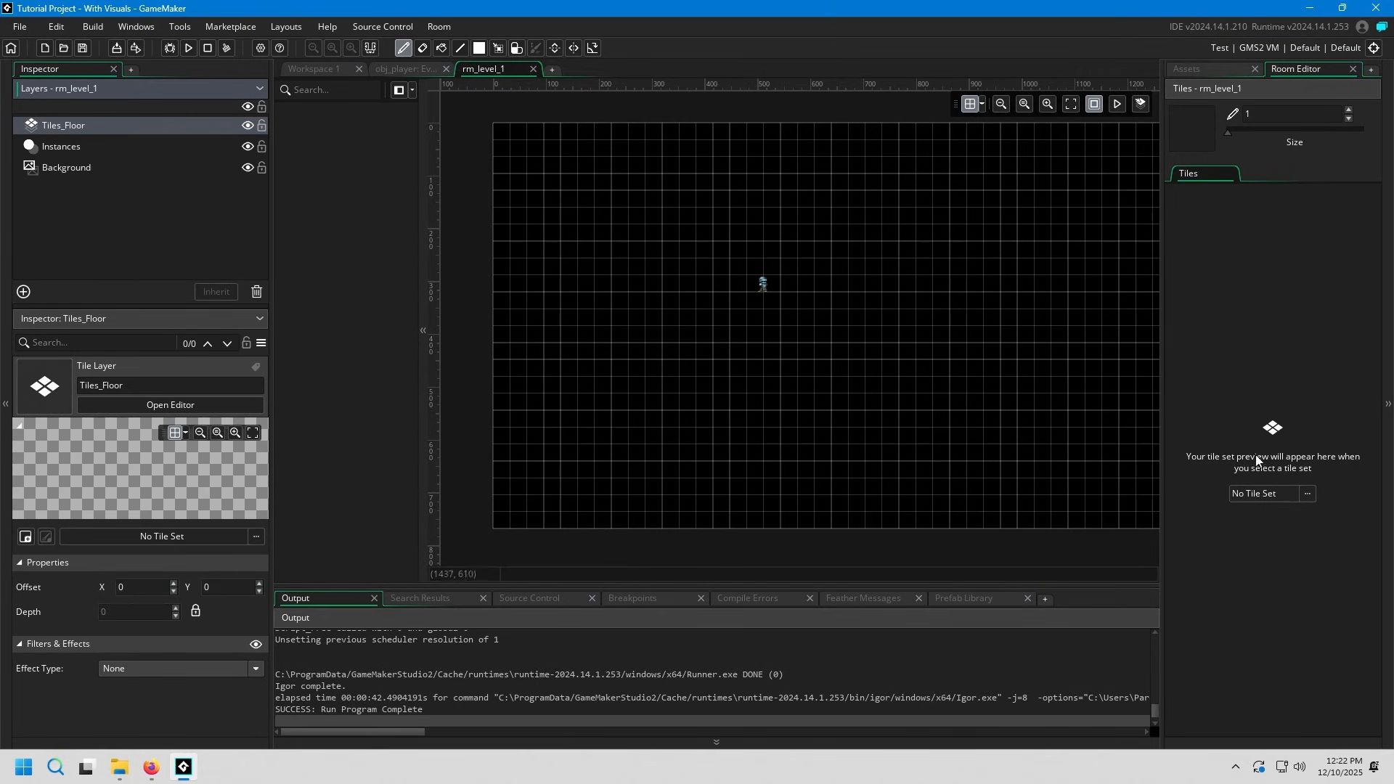
- Assign the ts_floor tile set from the project's assets to the Tiles_Floor layer
click(1267, 499)
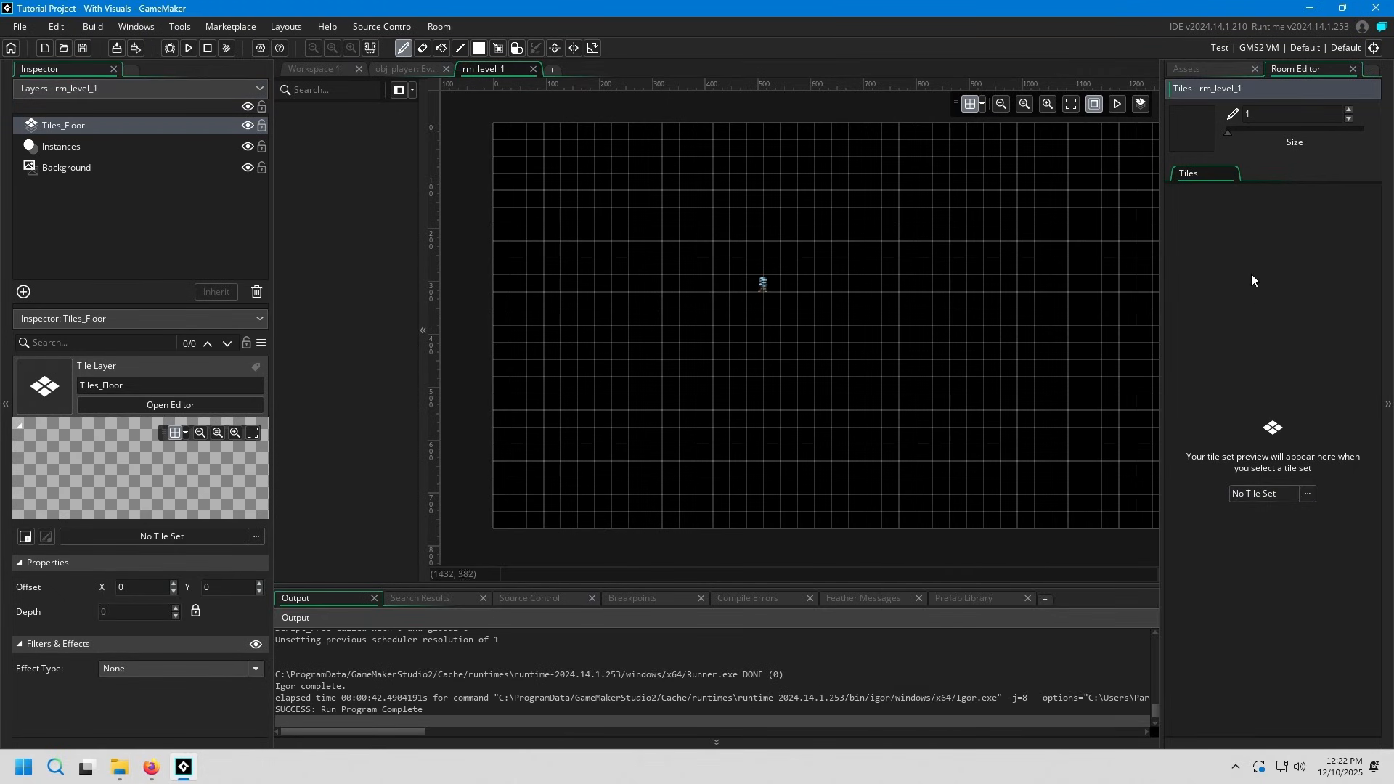
click(1197, 70)
drag(1248, 474, 150, 538)
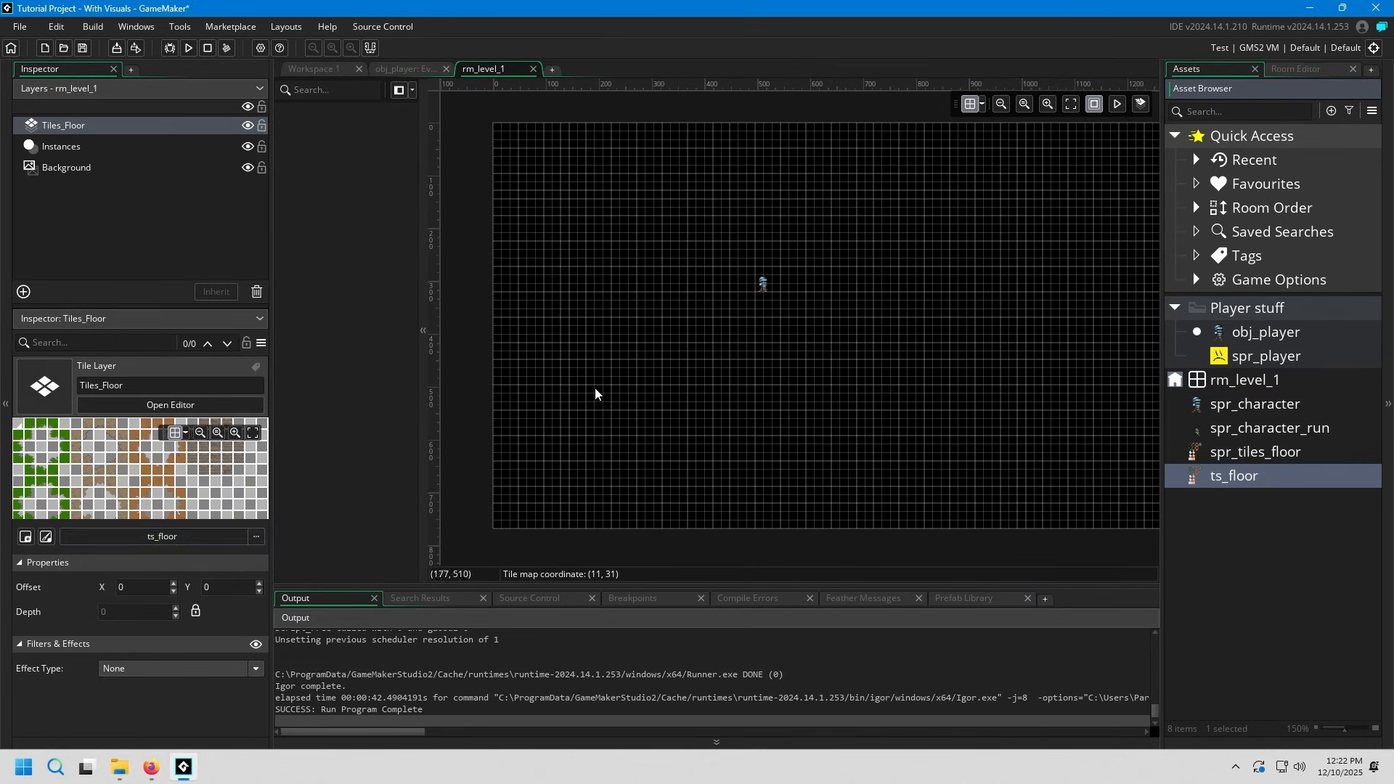
- Pick a plain orange sand tile from the ts_floor palette and paint a rough freehand patch of it around the player on Tiles_Floor
ctrl+scroll(628, 361, up, 3)
ctrl+scroll(655, 342, up, 5)
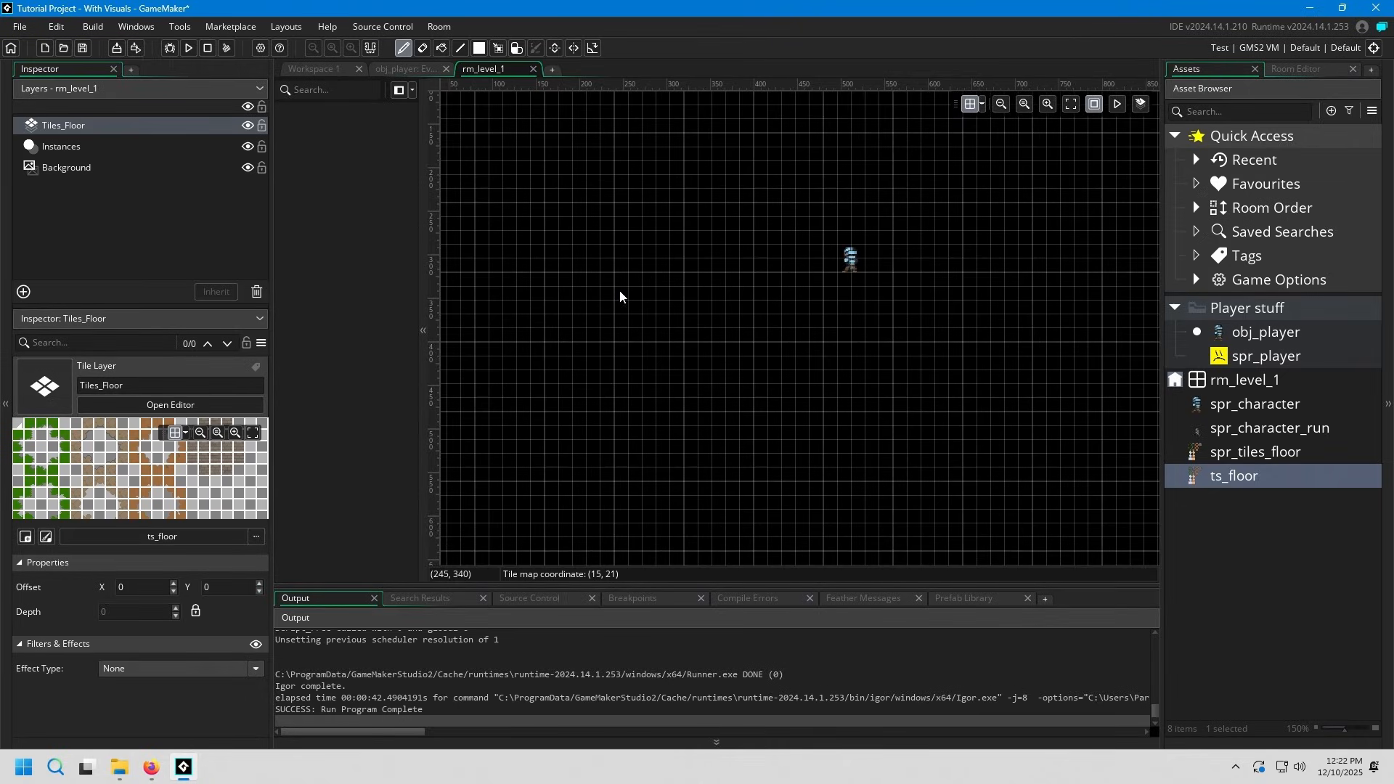
middle_drag(601, 347, 595, 335)
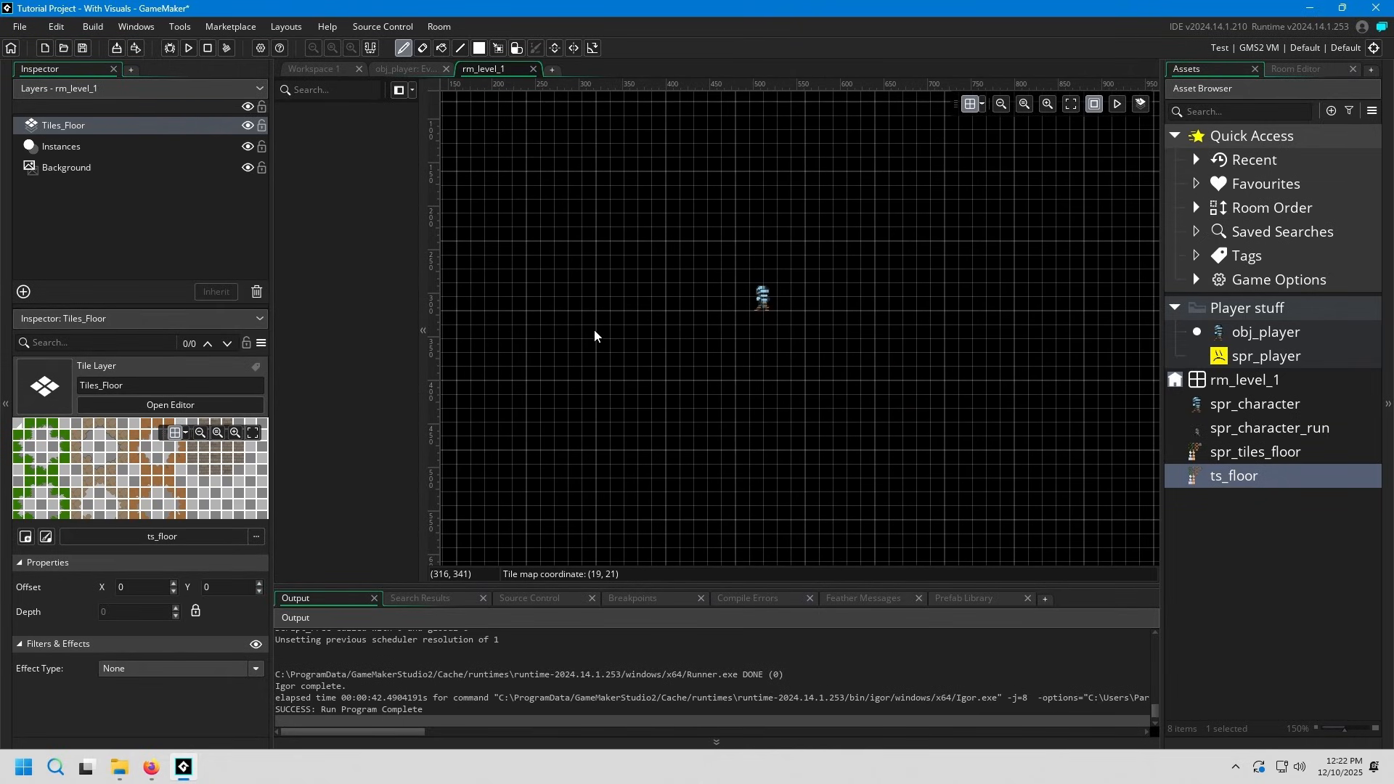
click(1296, 69)
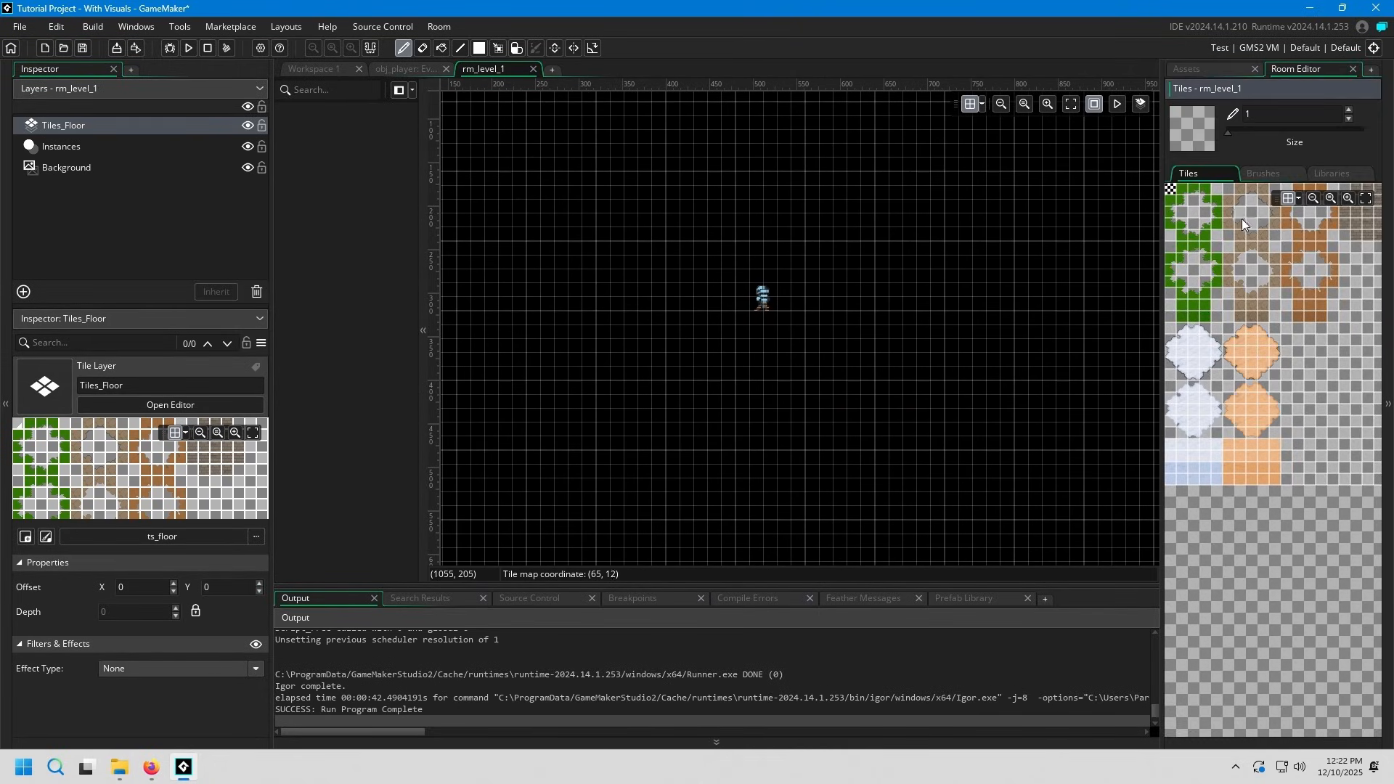
ctrl+scroll(1249, 254, up, 2)
middle_drag(1241, 300, 1275, 314)
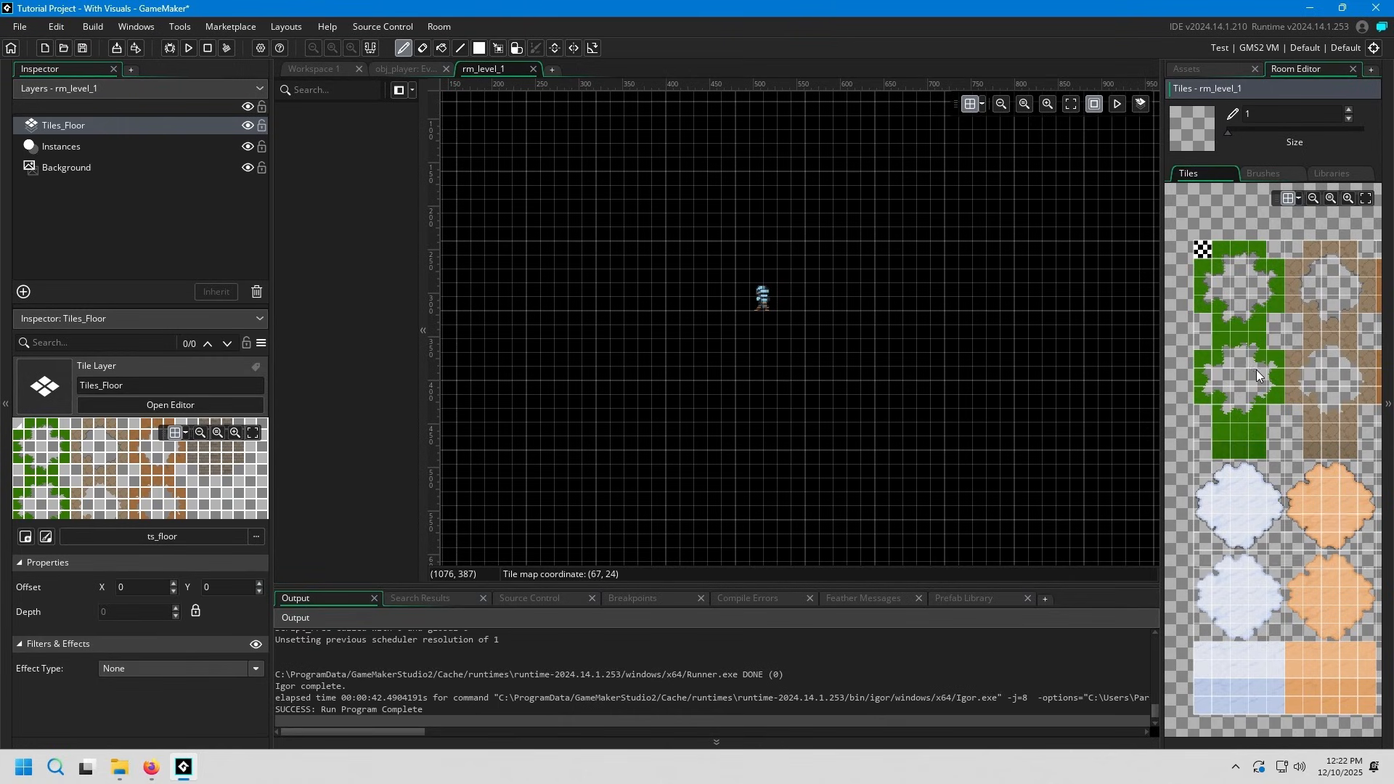
ctrl+scroll(1257, 369, up, 3)
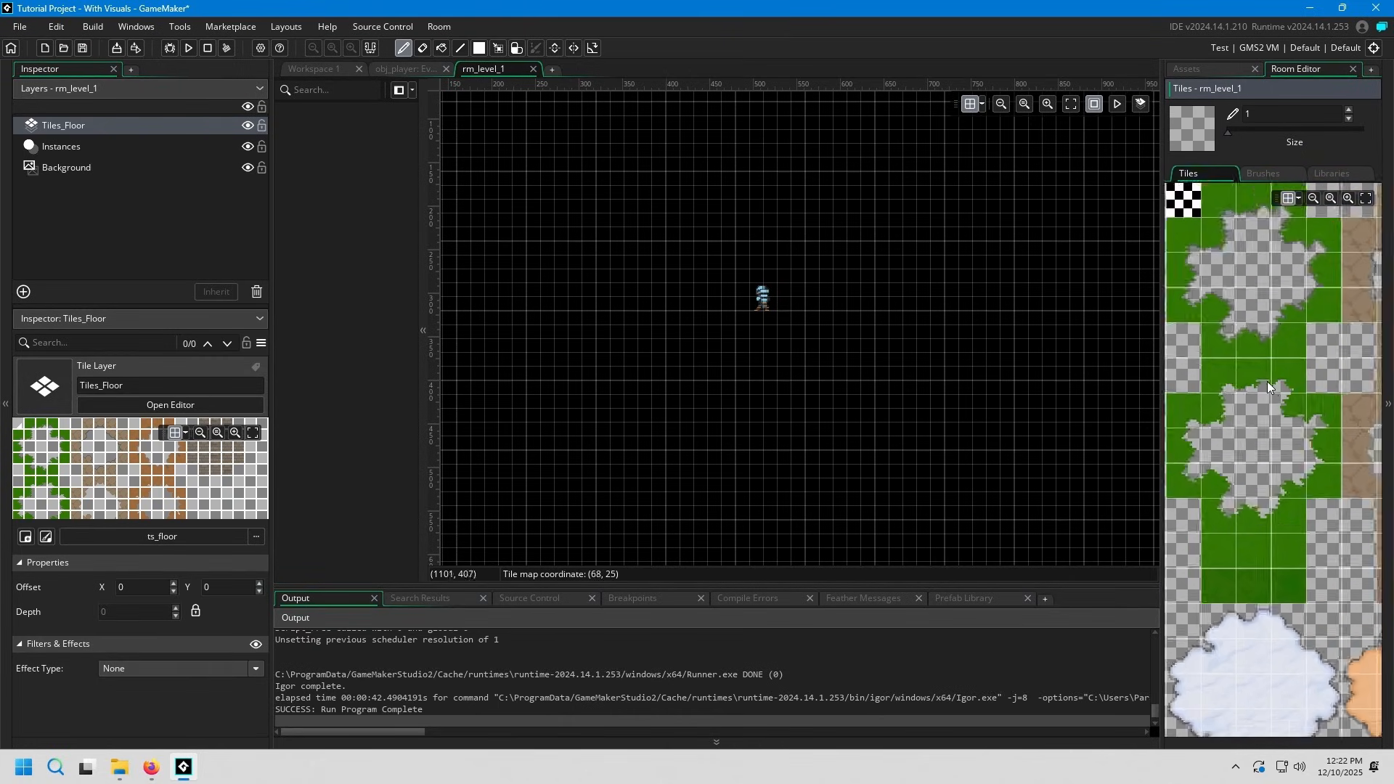
middle_drag(1265, 377, 1279, 436)
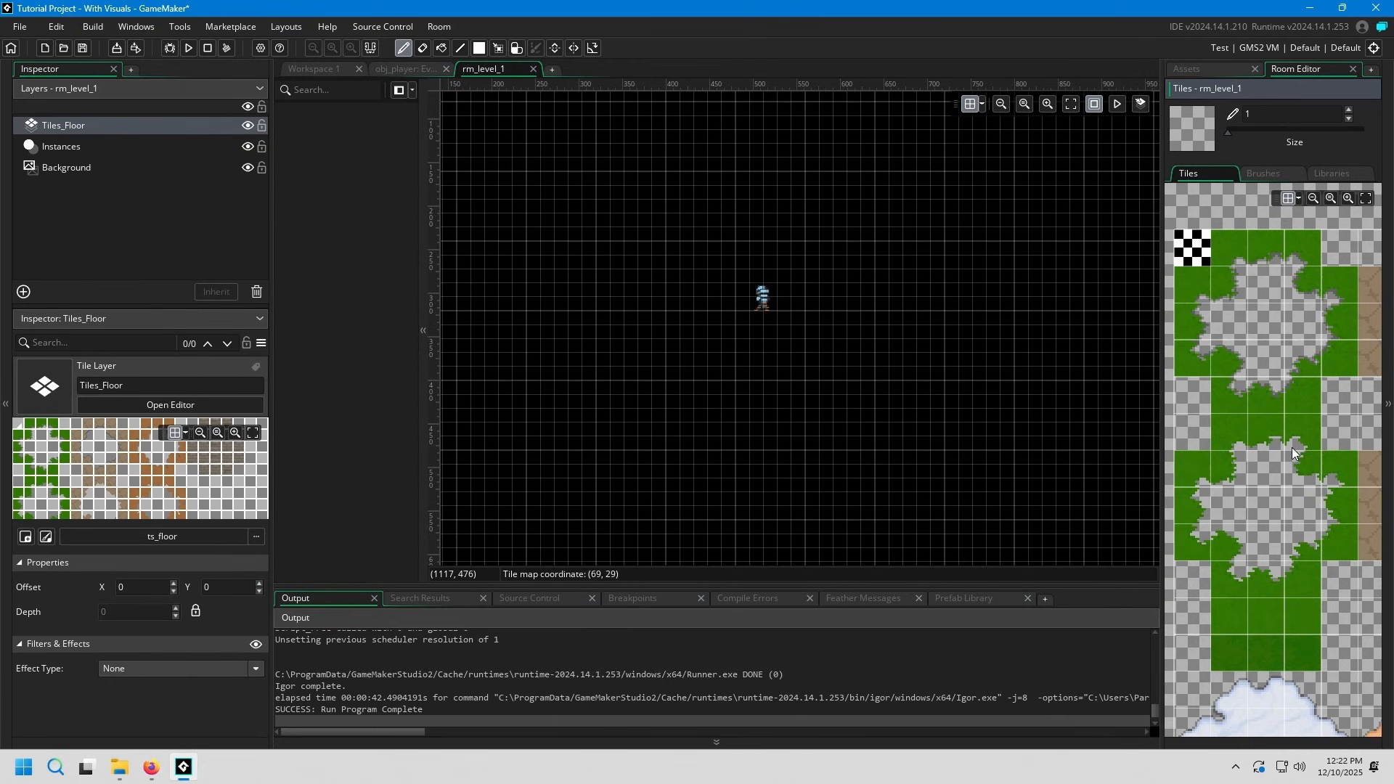
mouse_move(1292, 448)
middle_down()
mouse_move(1180, 411)
mouse_move(1299, 332)
mouse_move(1196, 287)
mouse_move(1157, 342)
middle_up()
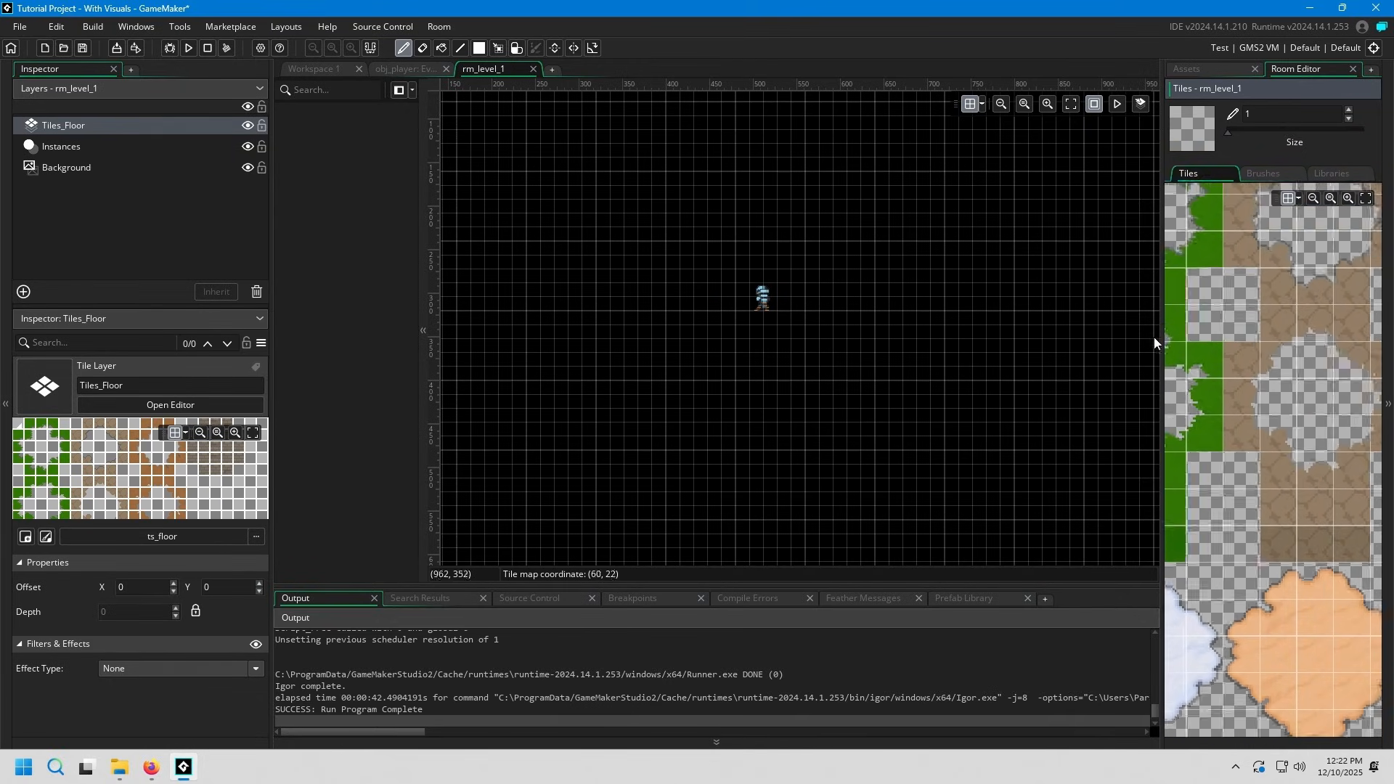
click(1290, 610)
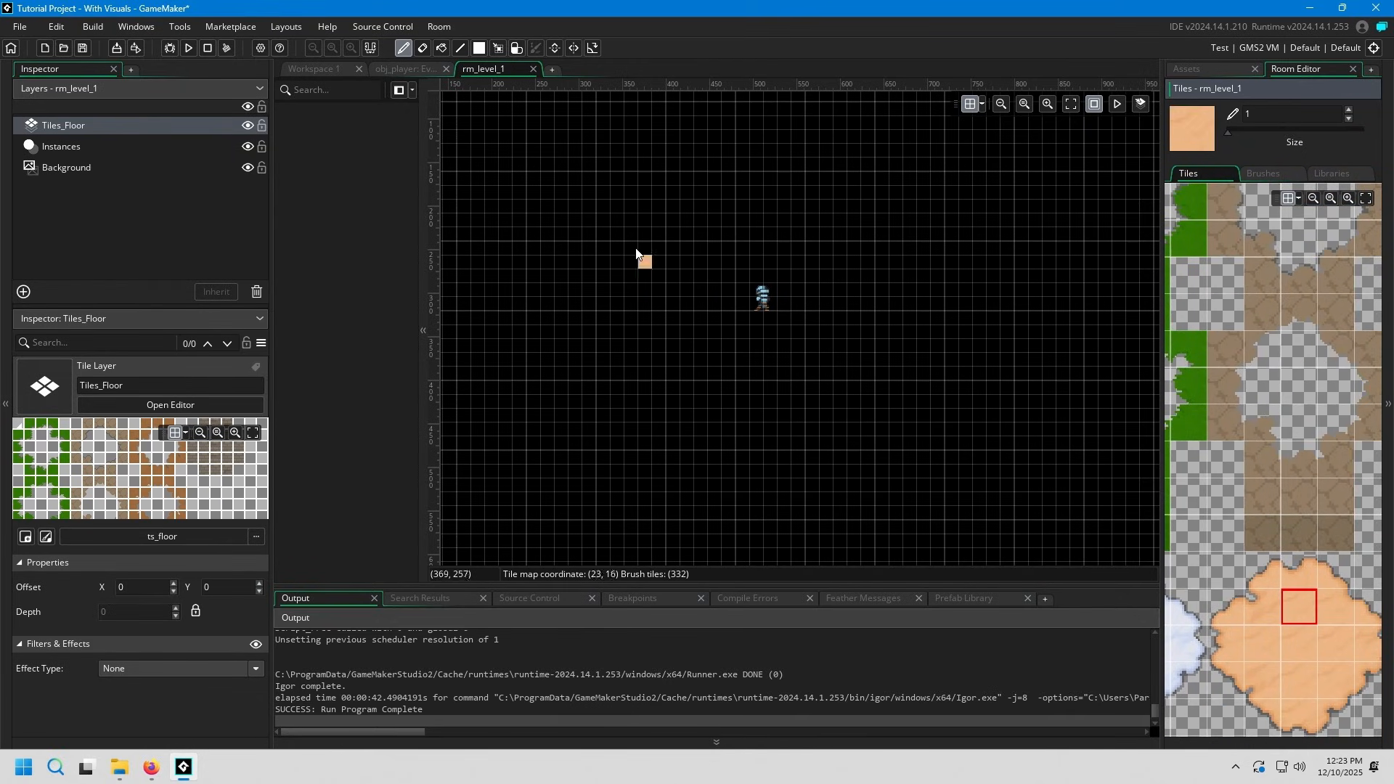
mouse_move(641, 258)
mouse_down()
mouse_move(899, 324)
mouse_move(842, 290)
mouse_move(872, 313)
mouse_move(717, 299)
mouse_move(804, 340)
mouse_up()
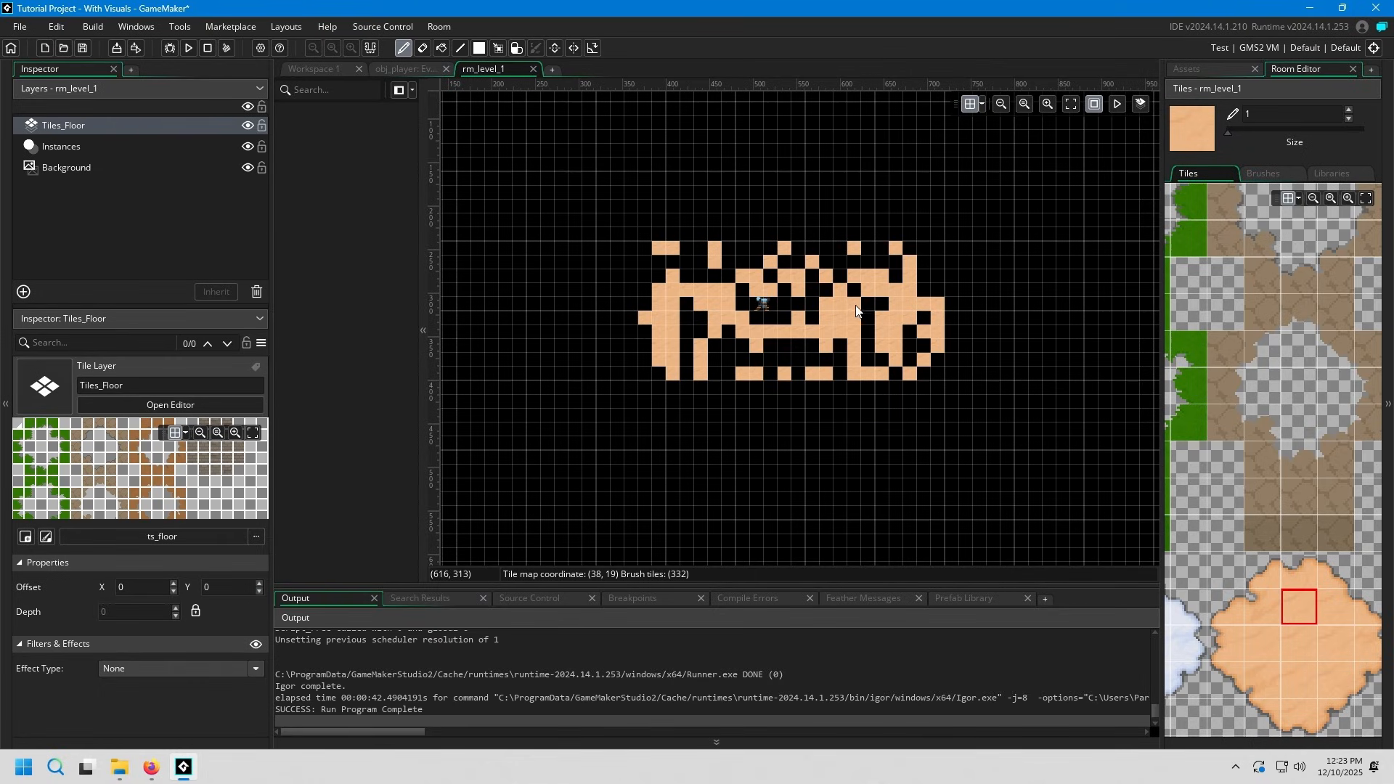
- Draw a filled rectangle of sand tiles over the patch around the player and flood-fill the rest of the room with the same tile
click(482, 49)
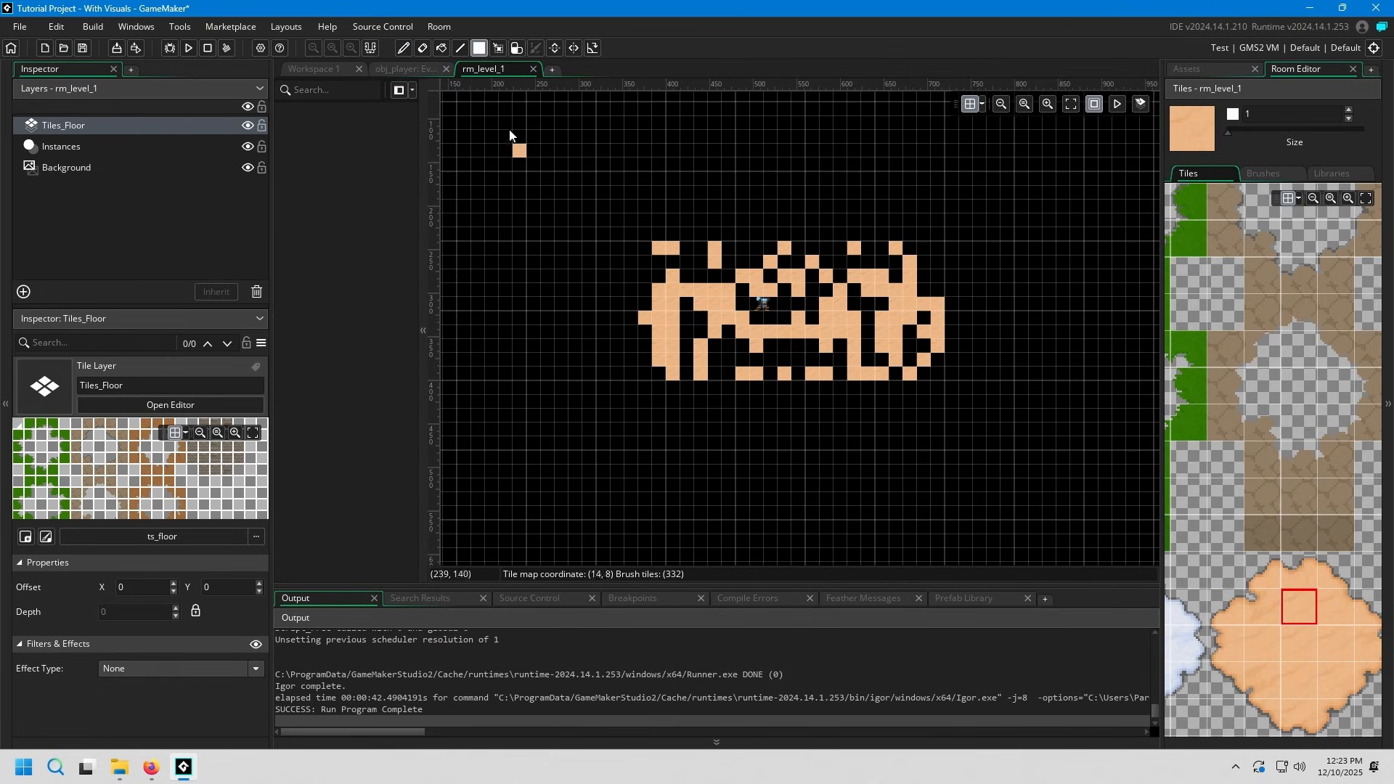
drag(588, 219, 982, 404)
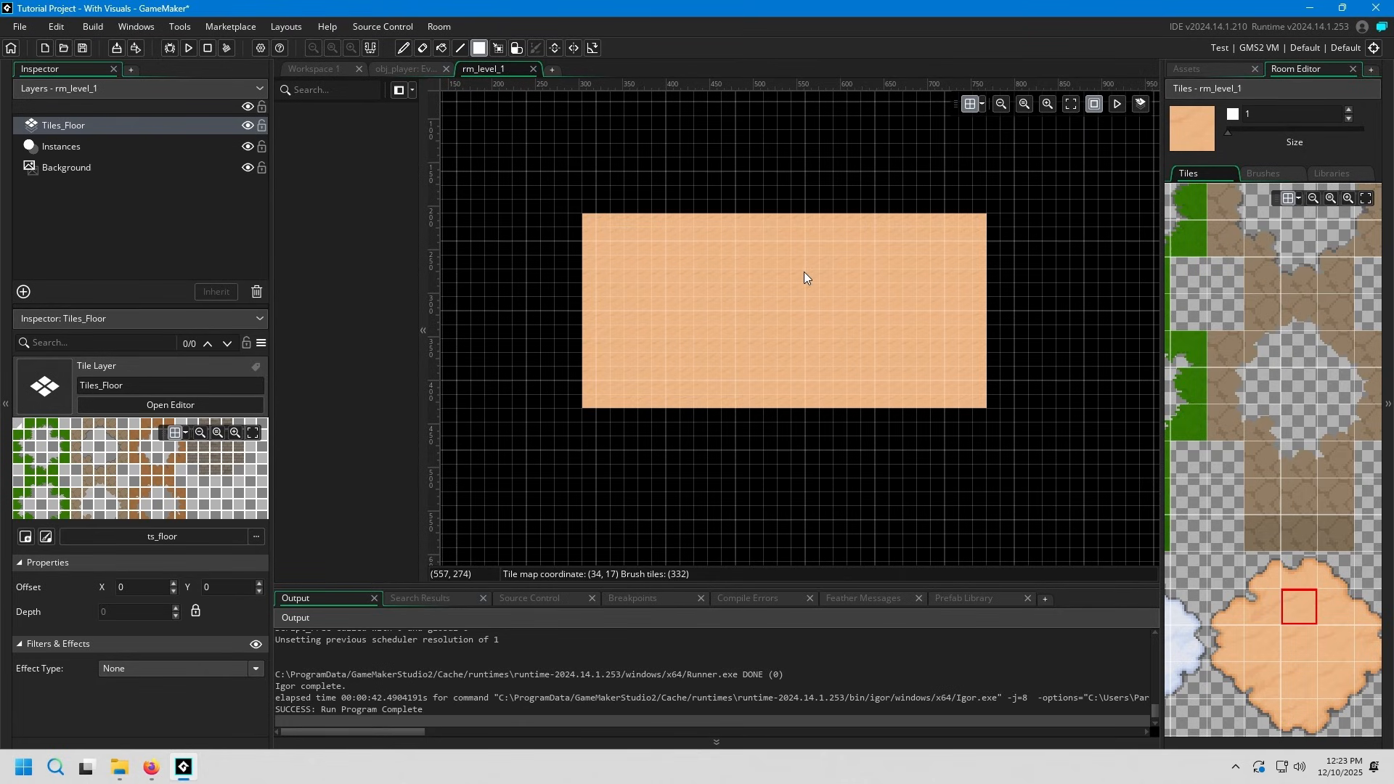
click(443, 45)
click(651, 160)
ctrl+scroll(769, 258, down, 2)
ctrl+scroll(769, 258, down, 1)
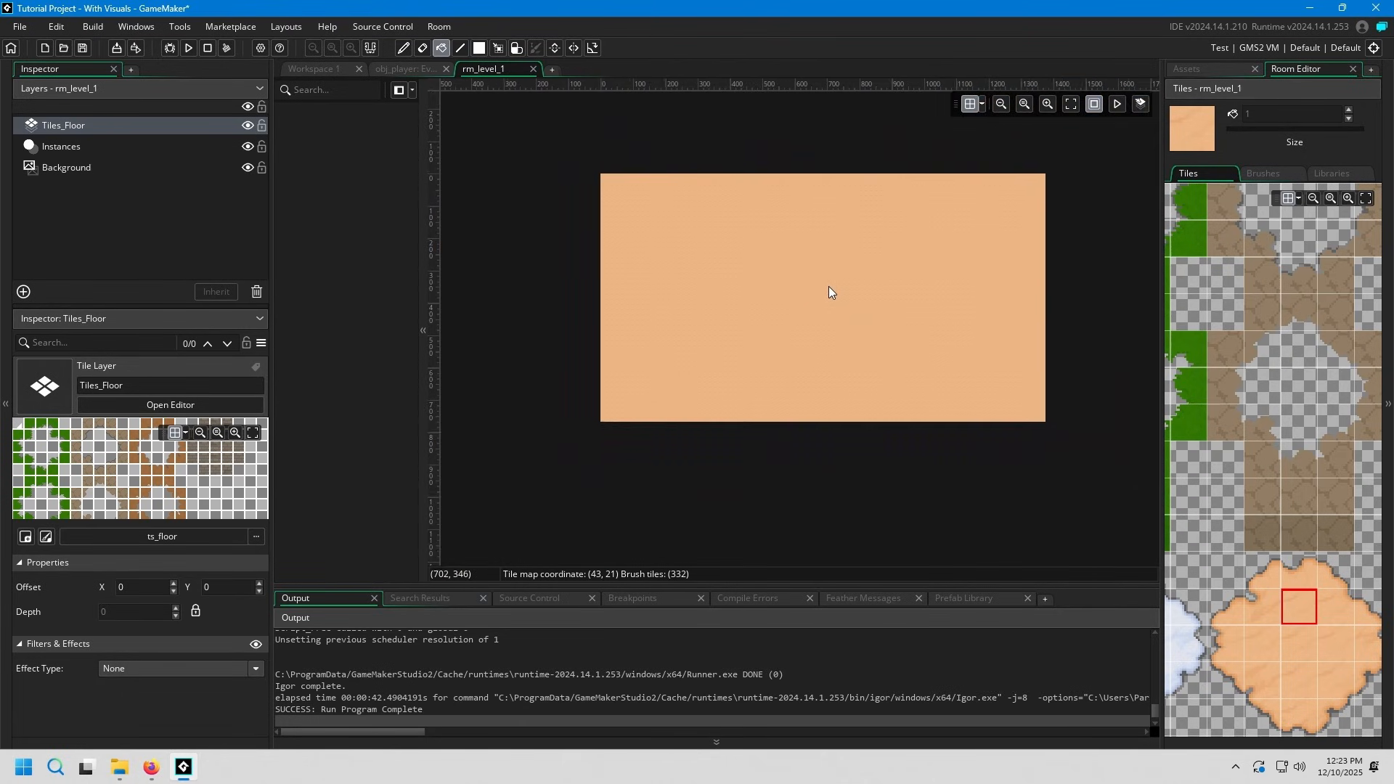
ctrl+scroll(829, 286, up, 4)
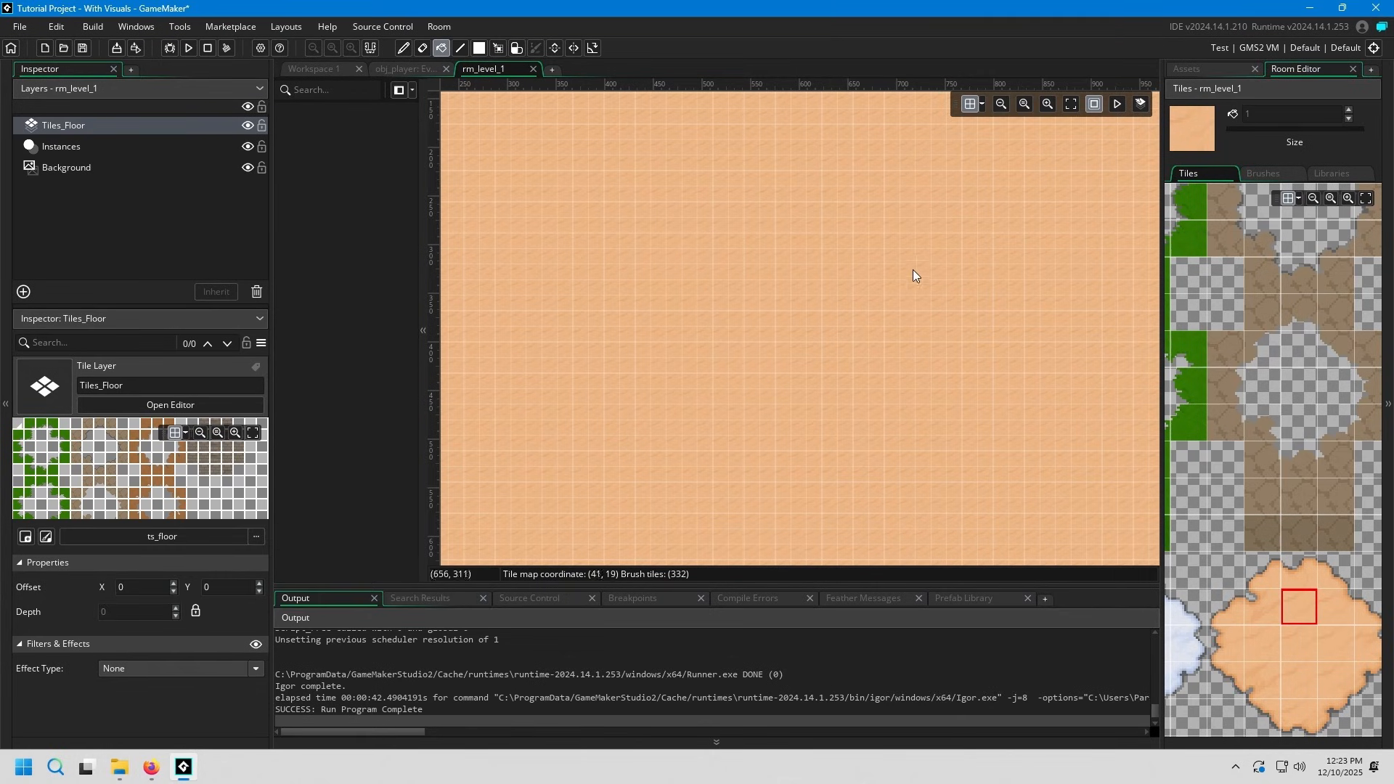
ctrl+scroll(835, 307, up, 2)
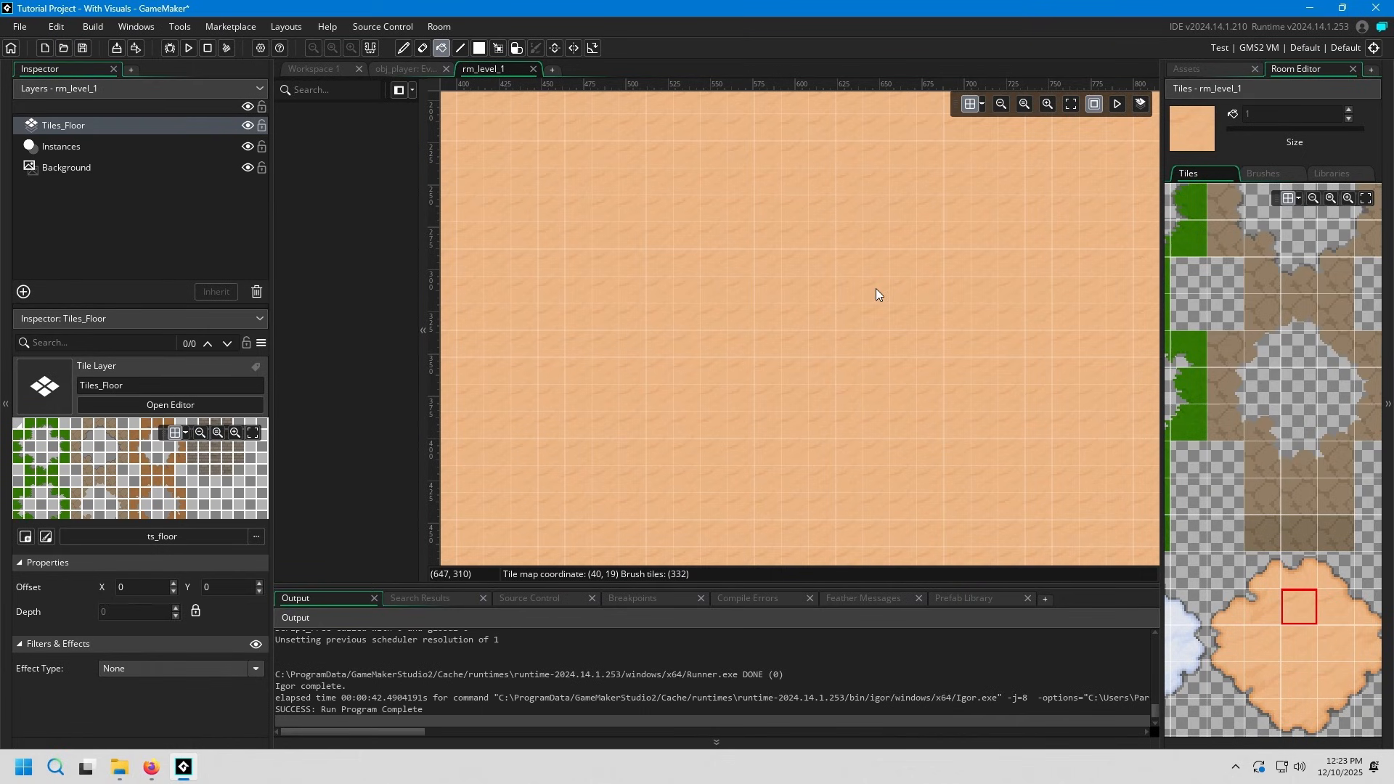
- Erase a rough freehand patch of sand tiles in the middle of the room with the eraser
scroll(1305, 377, up, 10)
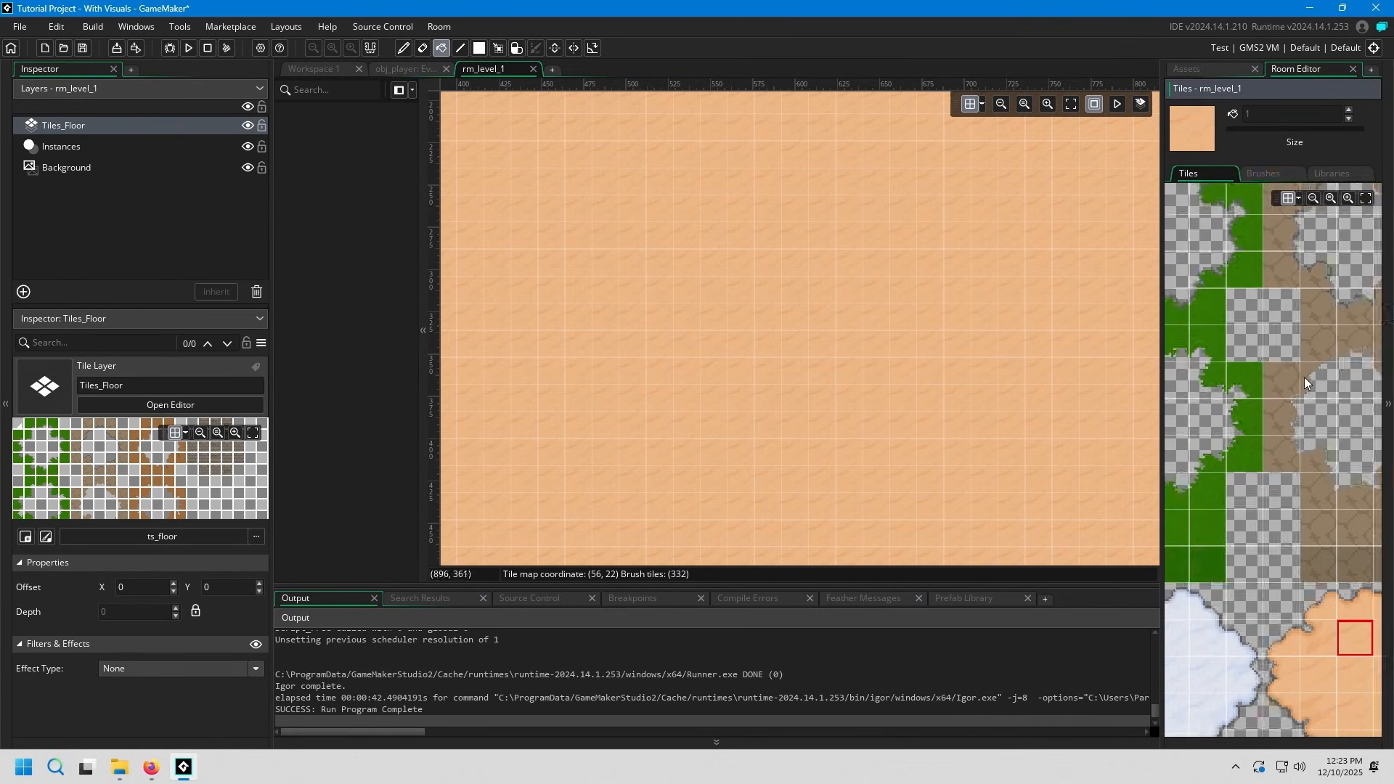
middle_drag(1280, 411, 1337, 469)
middle_drag(1272, 372, 1268, 460)
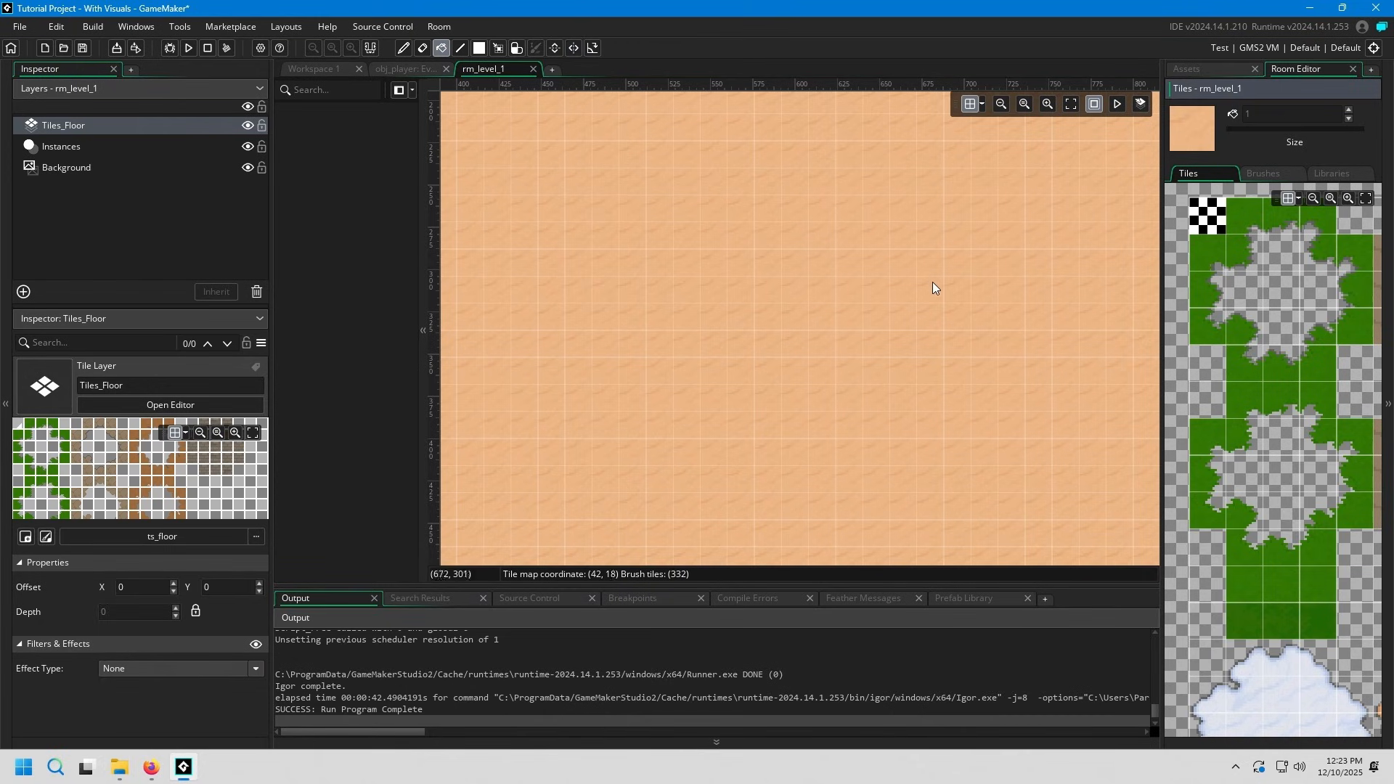
middle_drag(1231, 354, 1239, 408)
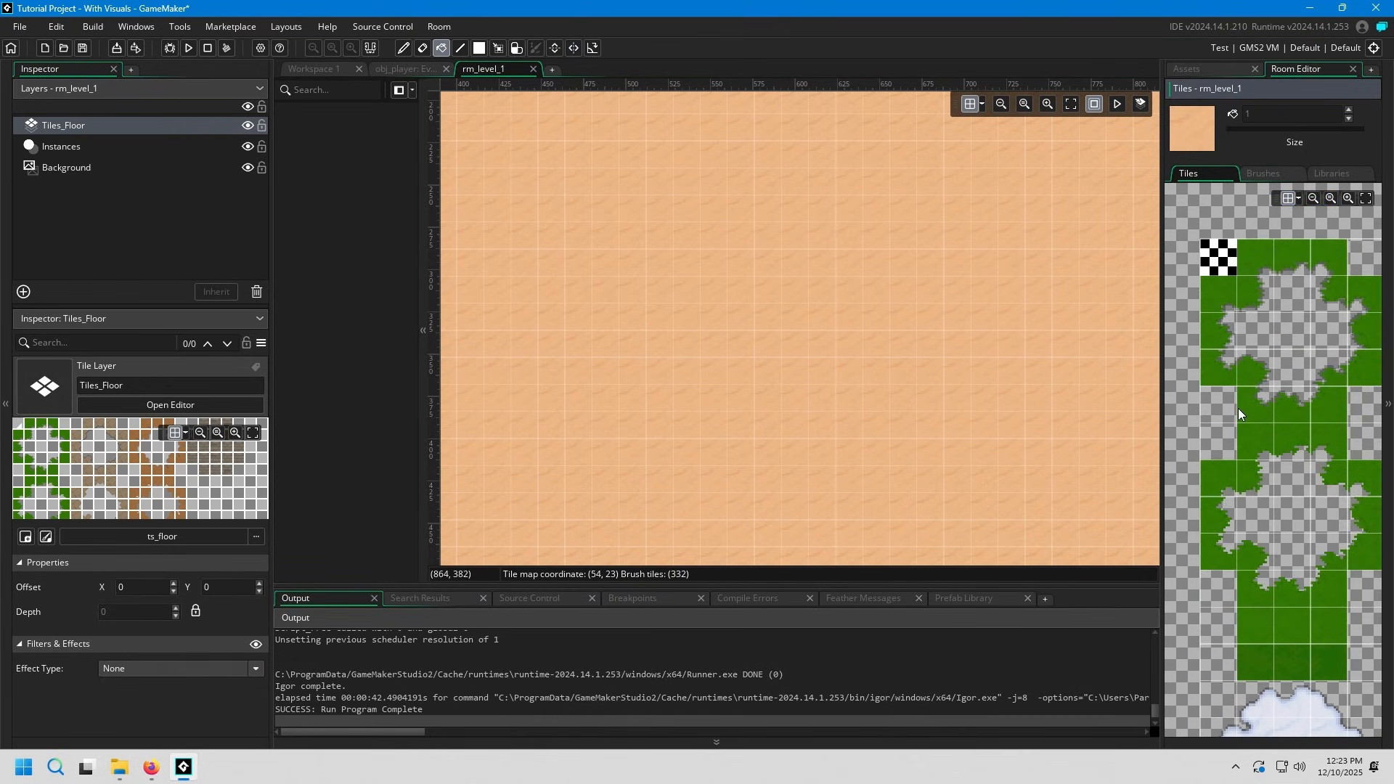
middle_drag(1284, 513, 1274, 571)
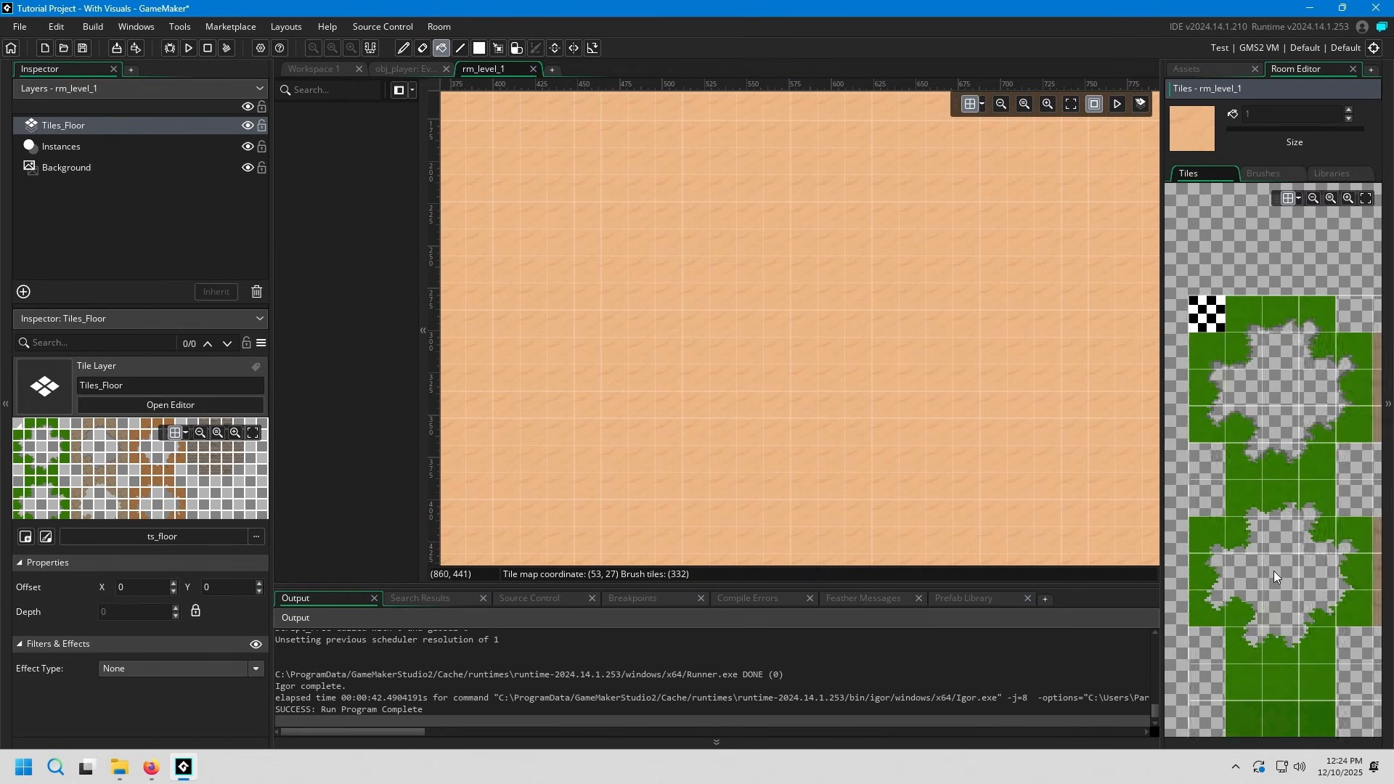
middle_drag(660, 207, 785, 338)
ctrl+scroll(792, 339, down, 2)
ctrl+scroll(791, 338, down, 2)
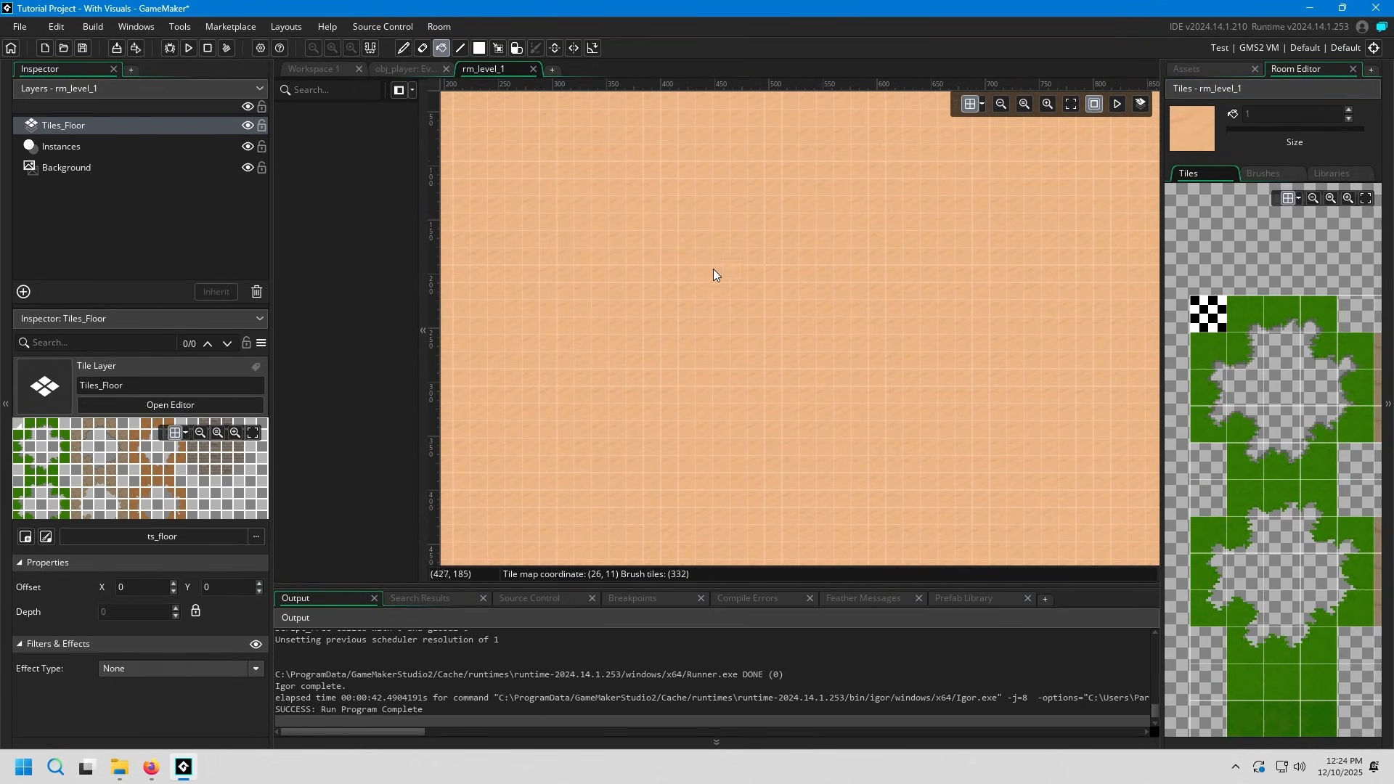
click(424, 49)
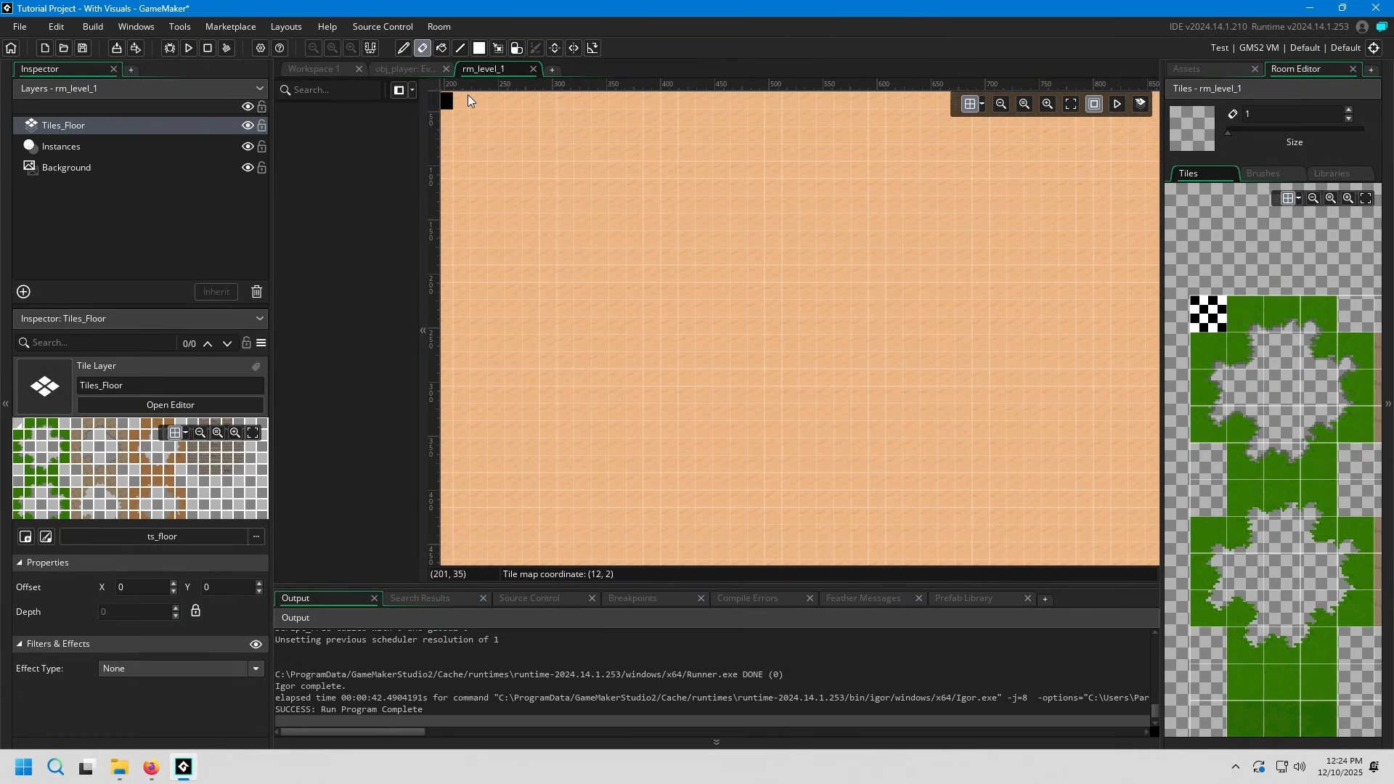
mouse_move(703, 273)
mouse_down()
mouse_move(950, 303)
mouse_move(777, 333)
mouse_move(857, 343)
mouse_up()
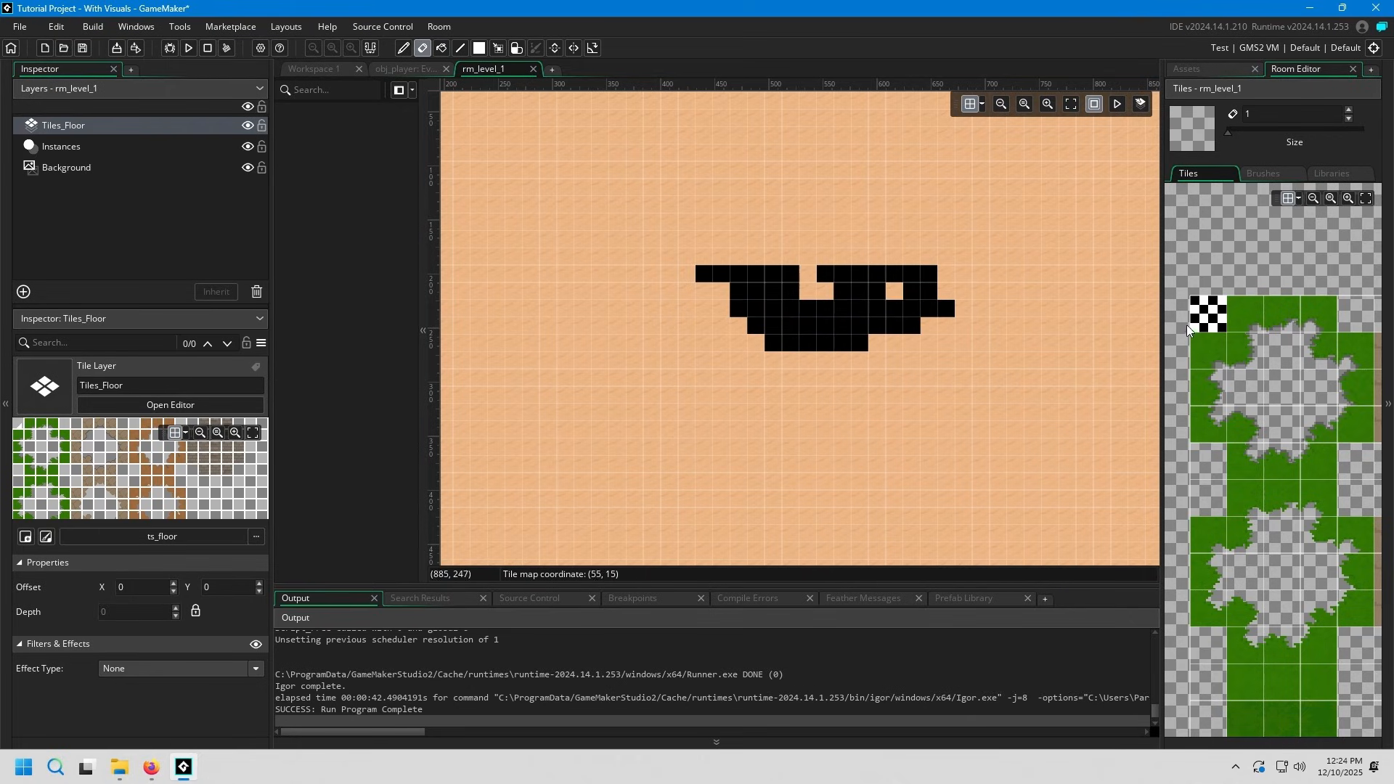
- Pick the empty checkered first tile of ts_floor and paint a small freehand gap in the sand beside the erased patch
click(1209, 320)
ctrl+scroll(1213, 325, up, 5)
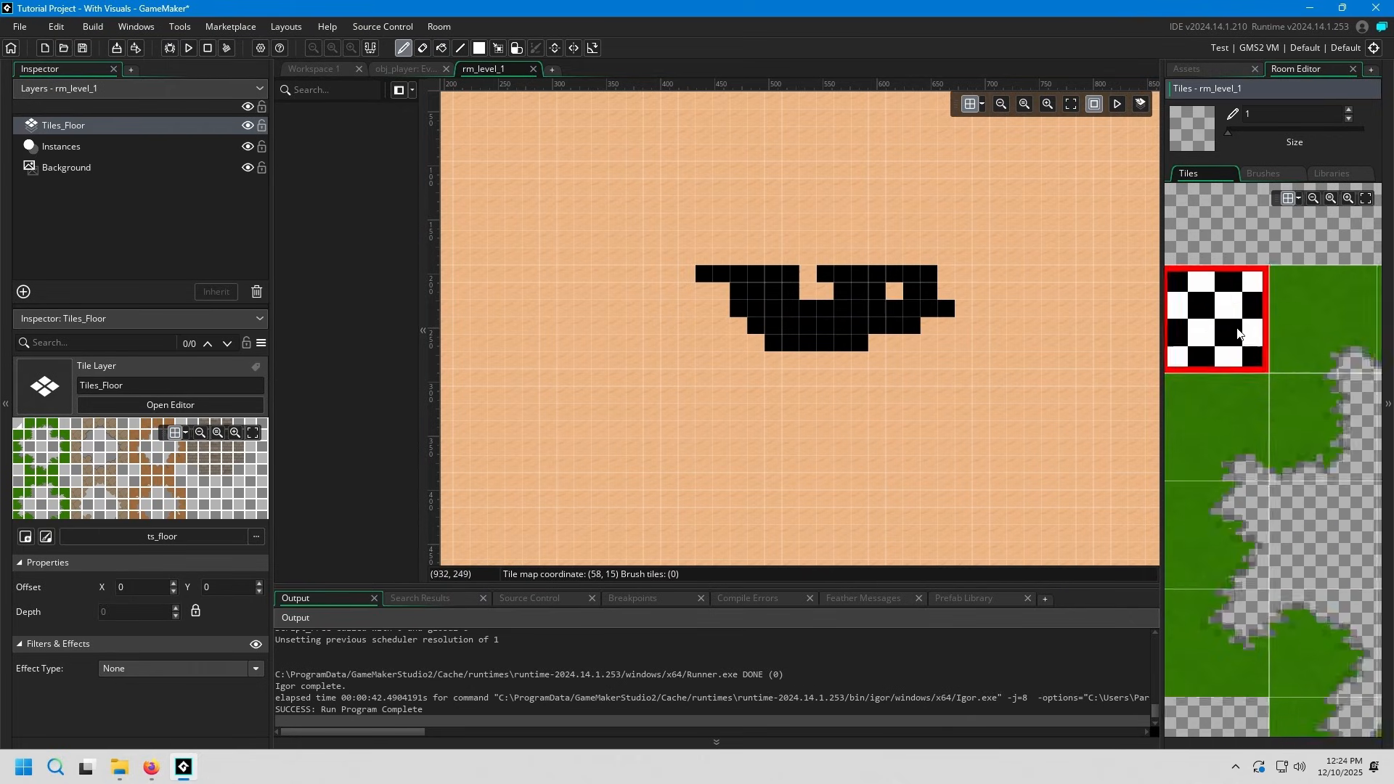
ctrl+scroll(1290, 371, down, 3)
middle_drag(1277, 368, 1262, 308)
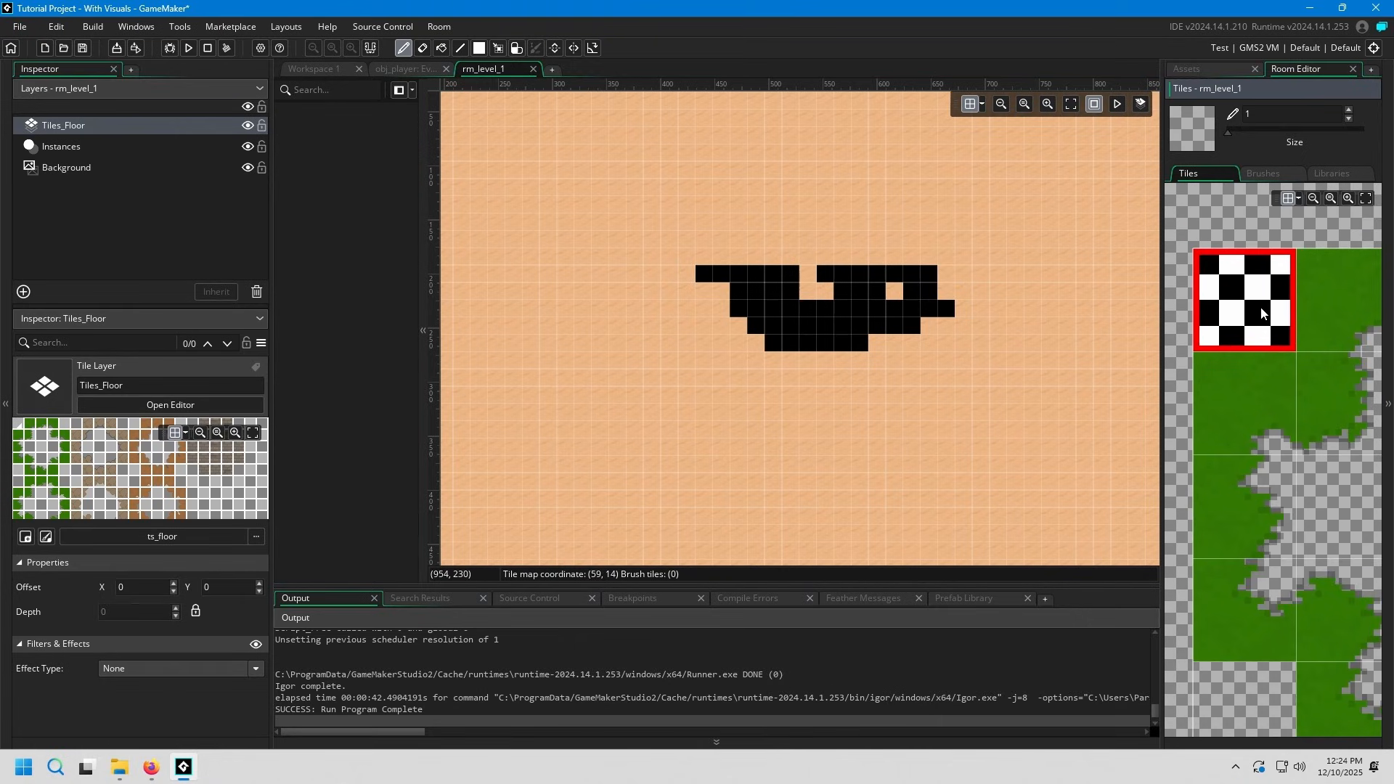
click(894, 296)
mouse_move(1035, 223)
mouse_down()
mouse_move(1041, 320)
mouse_move(1023, 285)
mouse_move(1037, 321)
mouse_up()
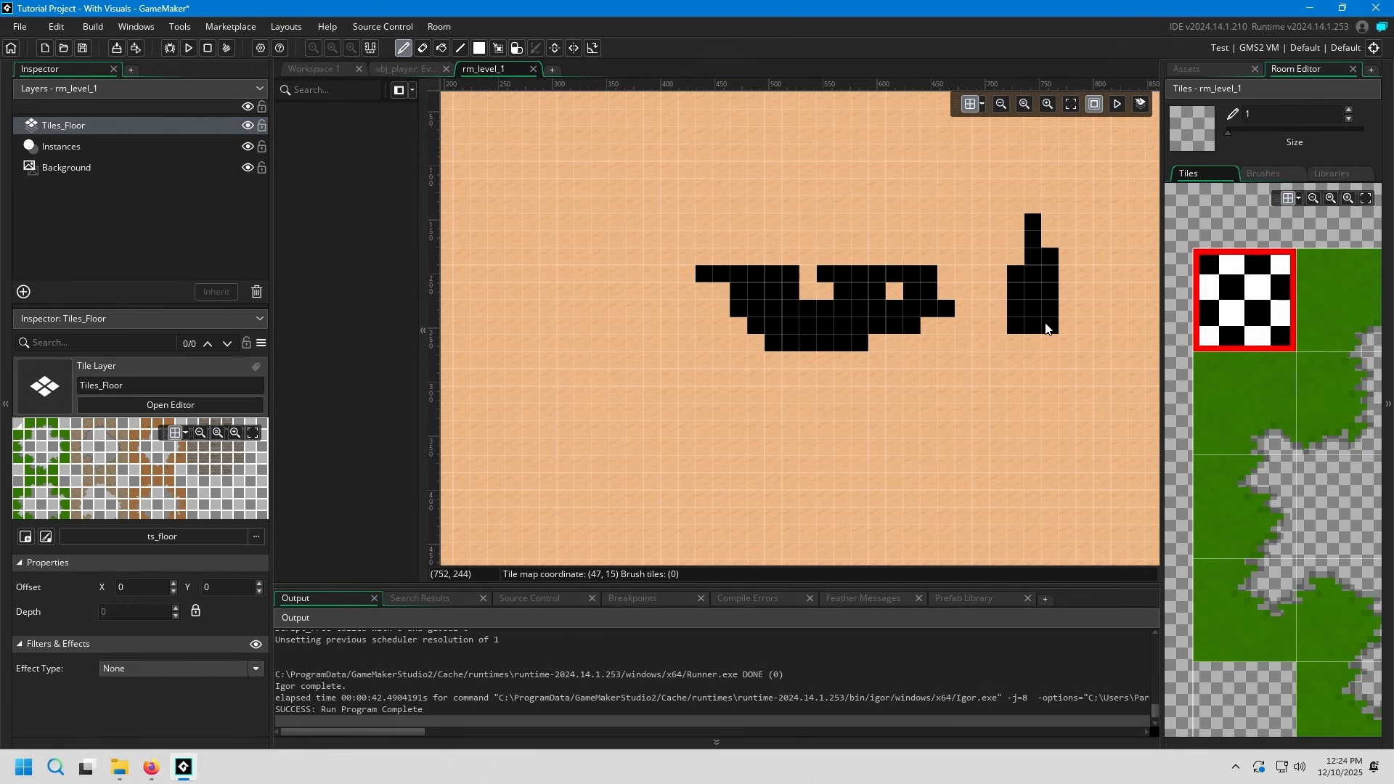
ctrl+scroll(1287, 337, down, 4)
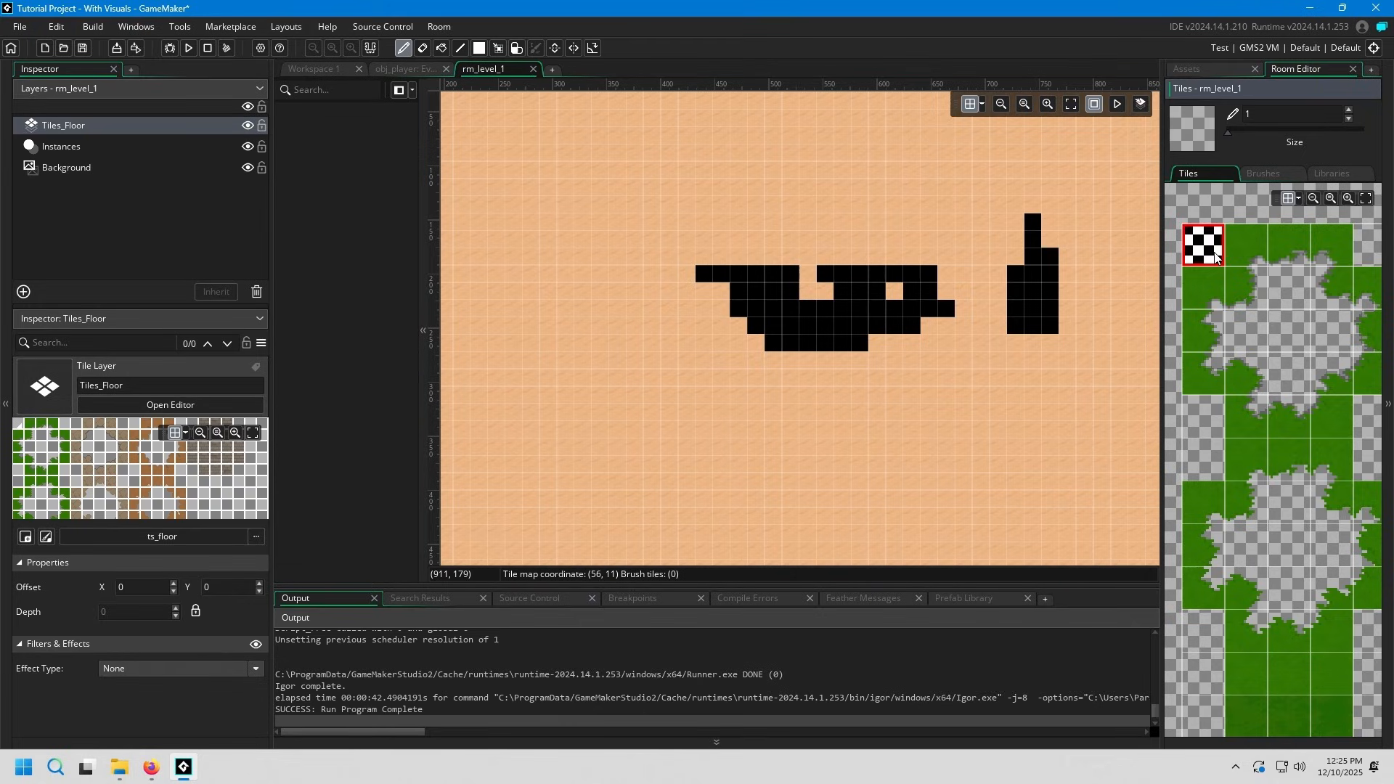
- Open the spr_tiles_floor sprite to examine its first tile, close it and return to rm_level_1
click(1192, 71)
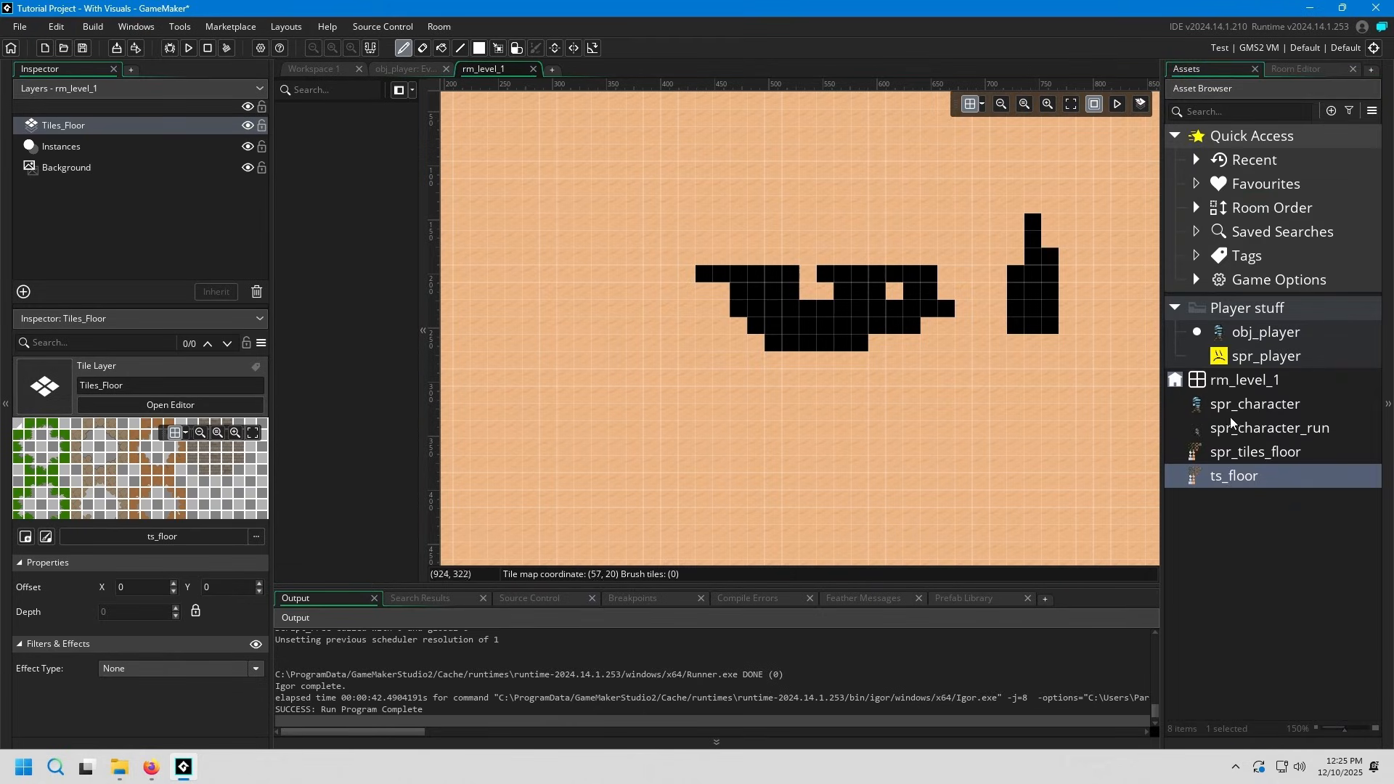
click(1251, 453)
double_click(1252, 453)
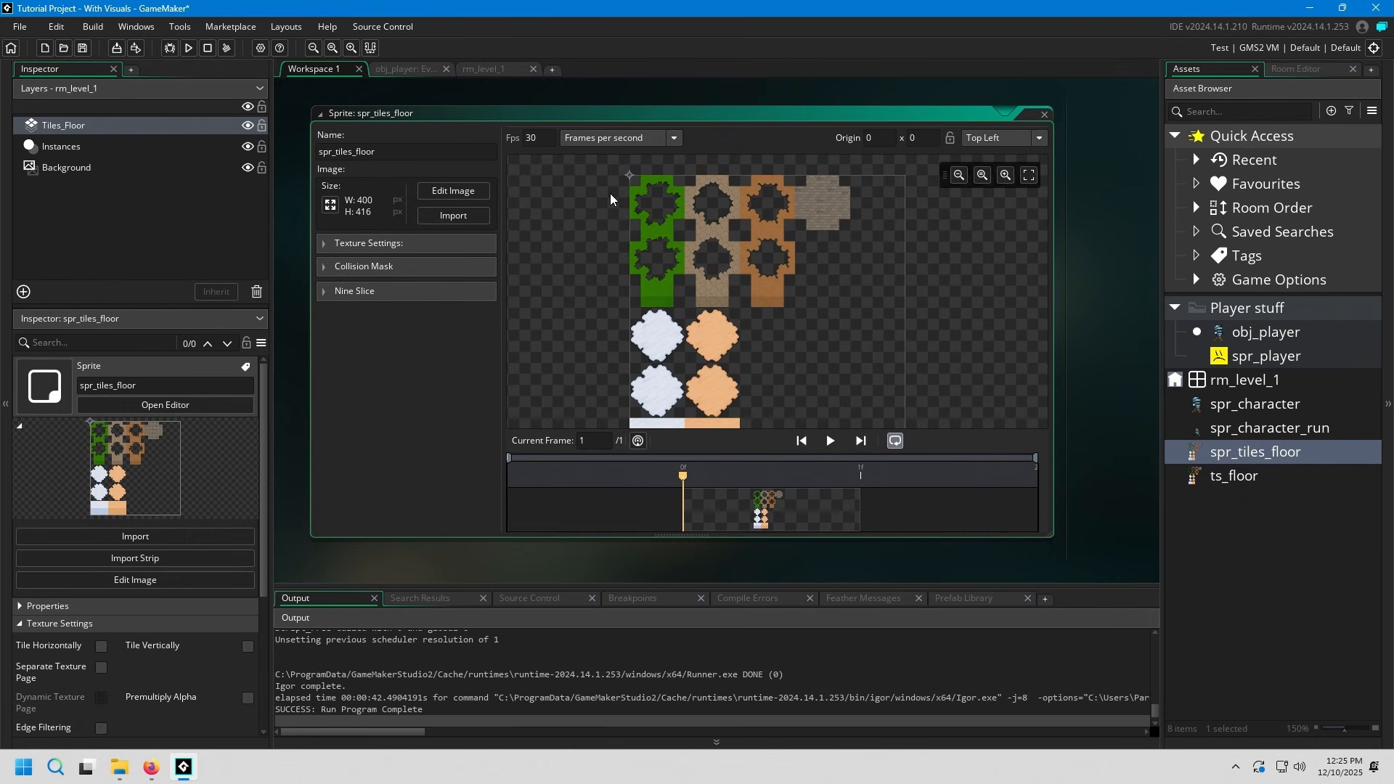
click(1044, 114)
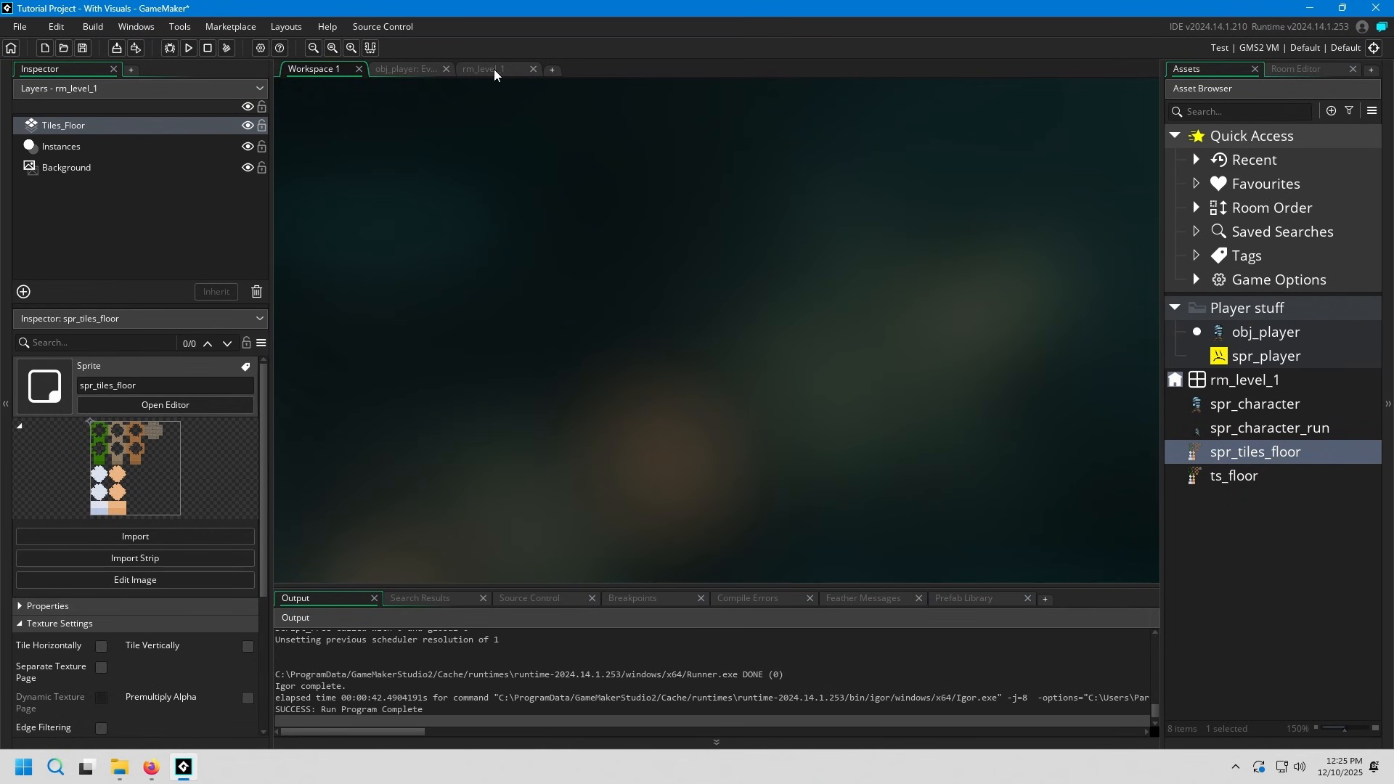
click(484, 69)
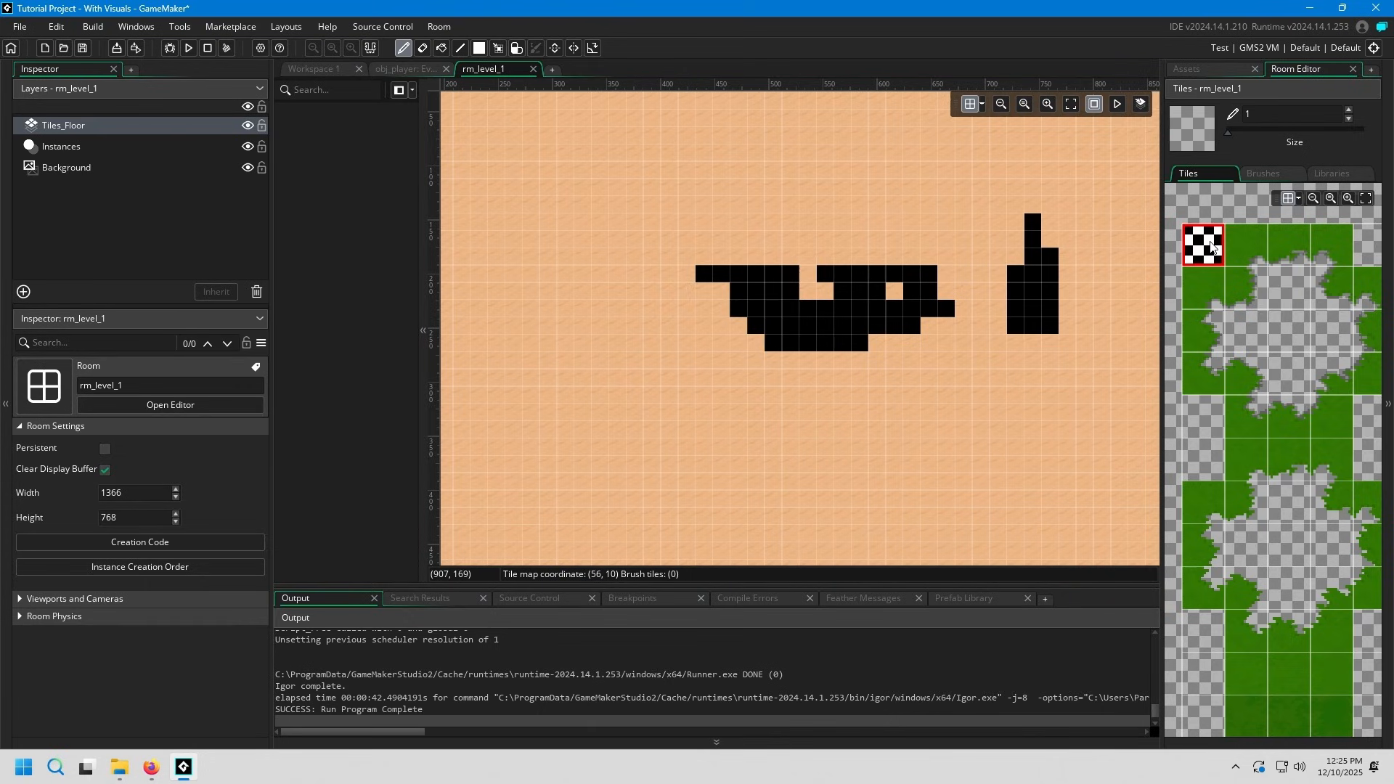
- Clear two overlapping rectangular areas of sand around the player using the Rectangle tool with the empty tile
click(485, 50)
drag(575, 197, 1066, 379)
drag(619, 346, 982, 444)
mouse_move(847, 333)
middle_down()
mouse_move(723, 314)
mouse_move(851, 329)
middle_up()
scroll(1282, 431, down, 3)
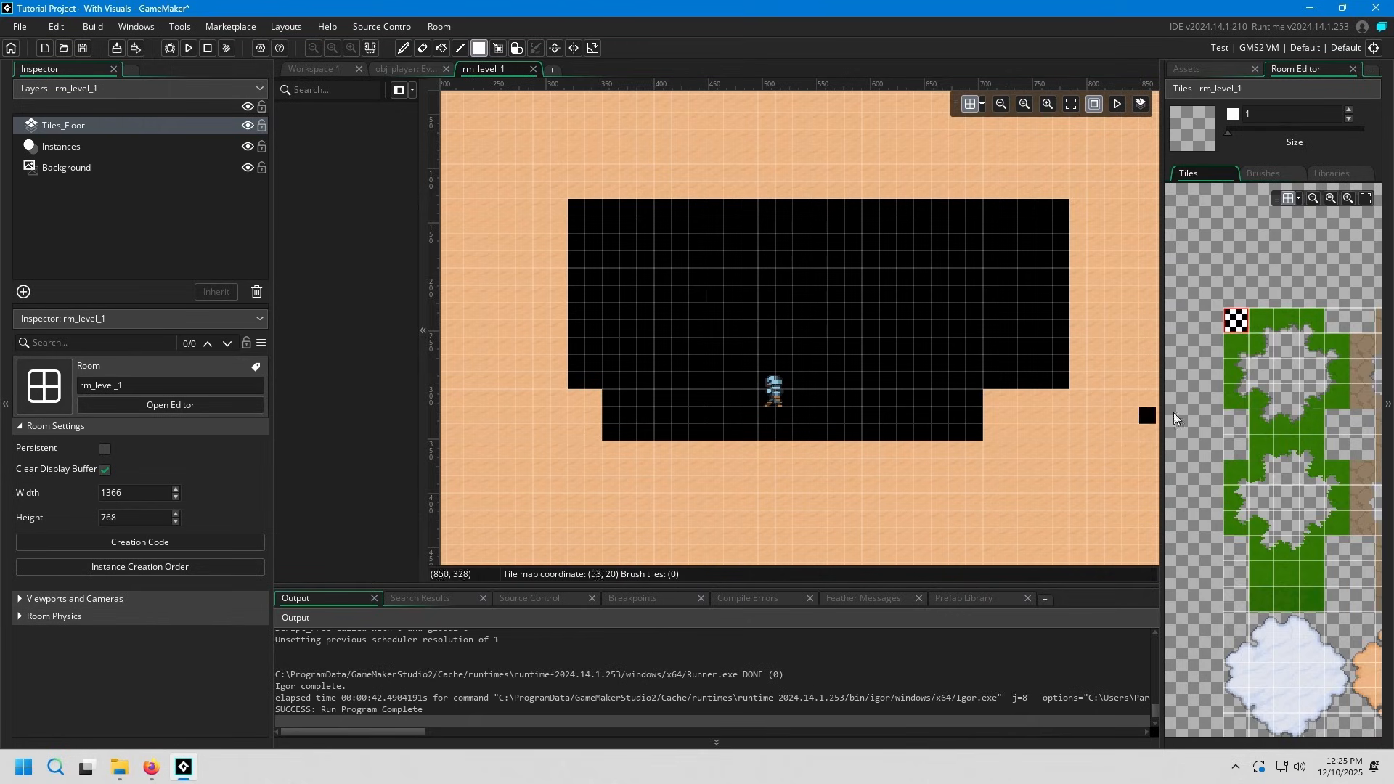
scroll(1265, 424, up, 4)
scroll(839, 289, up, 1)
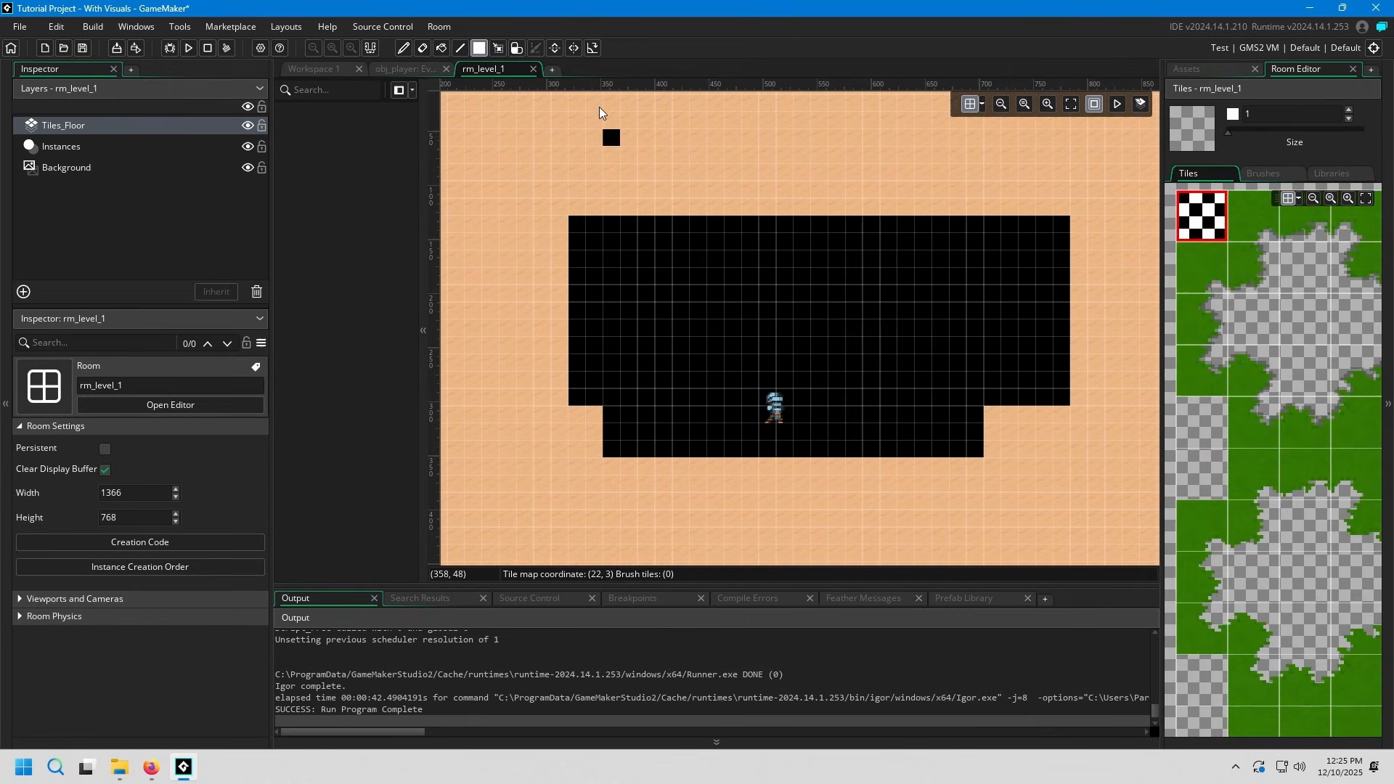
- Select and cut one rectangular block of sand tiles above the cleared area and another below it
click(498, 48)
drag(589, 114, 905, 192)
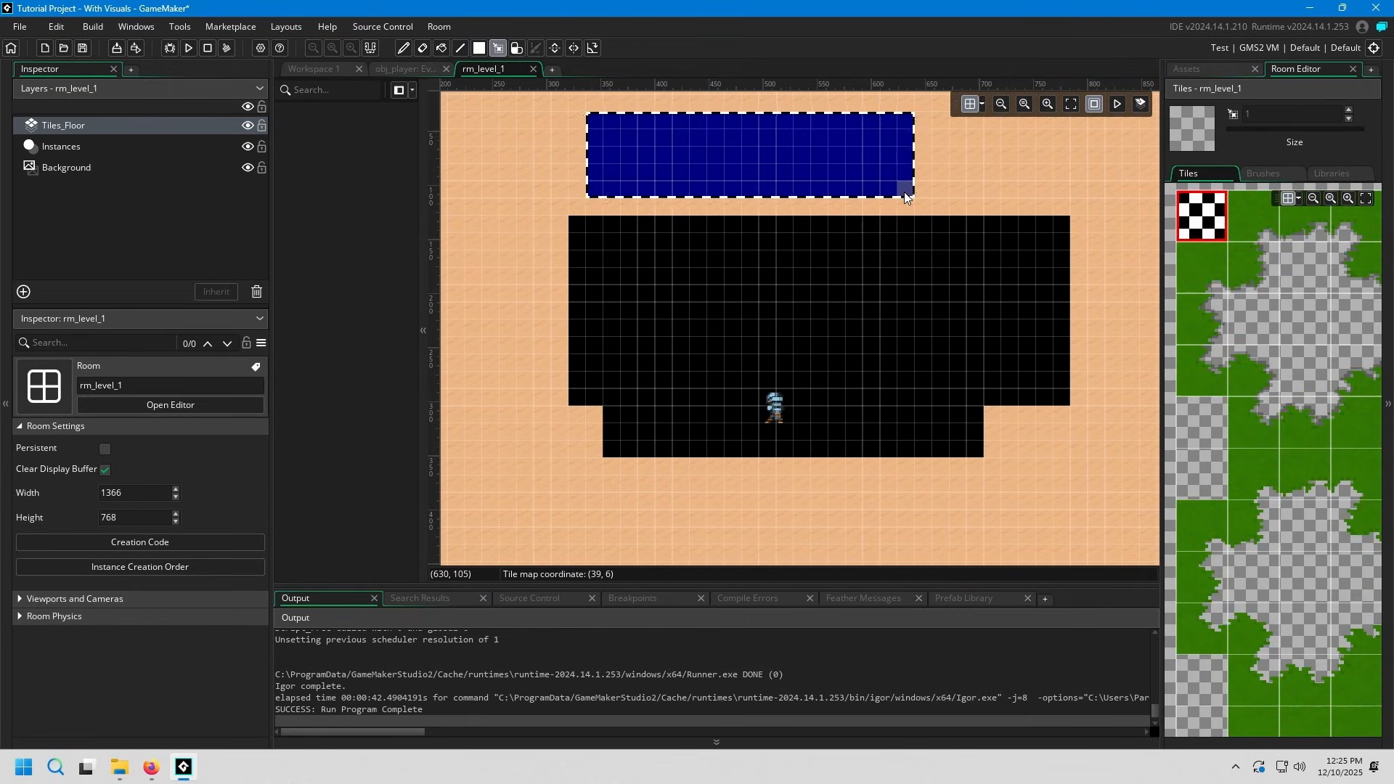
middle_drag(806, 446, 845, 342)
mouse_move(788, 414)
mouse_down()
mouse_move(946, 468)
mouse_move(876, 433)
mouse_move(686, 501)
mouse_up()
key(ctrl+x)
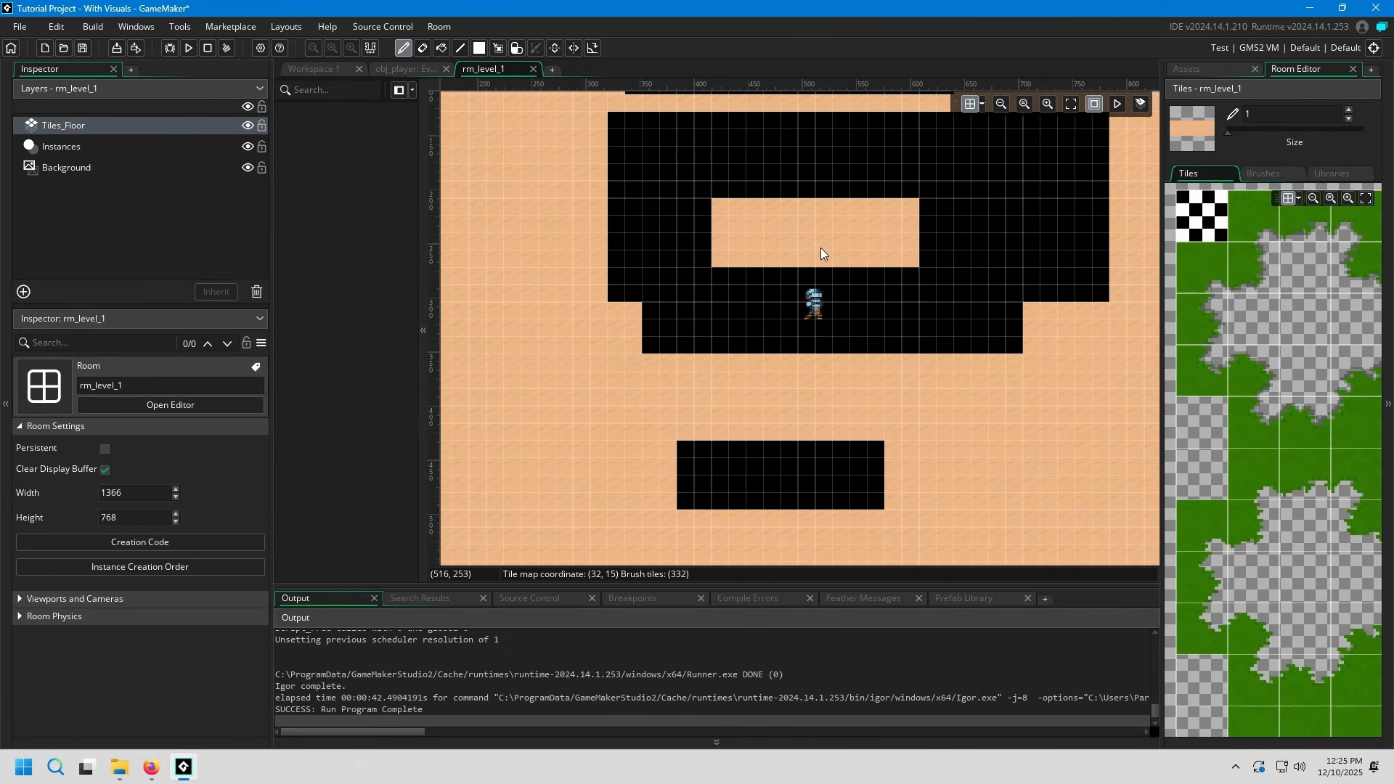
- Stamp and paint with the cut block of sand tiles until every gap in the floor is filled
click(750, 190)
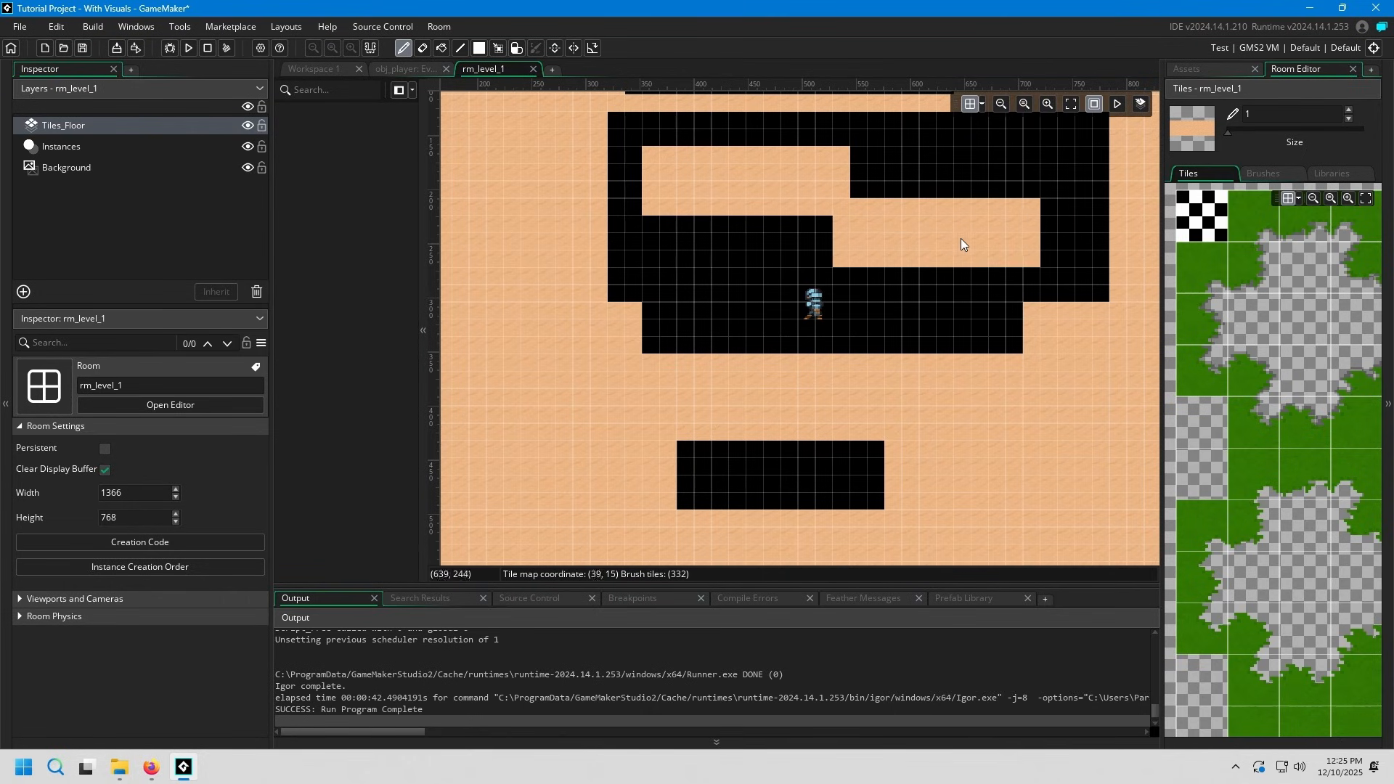
click(979, 240)
middle_drag(917, 385, 882, 438)
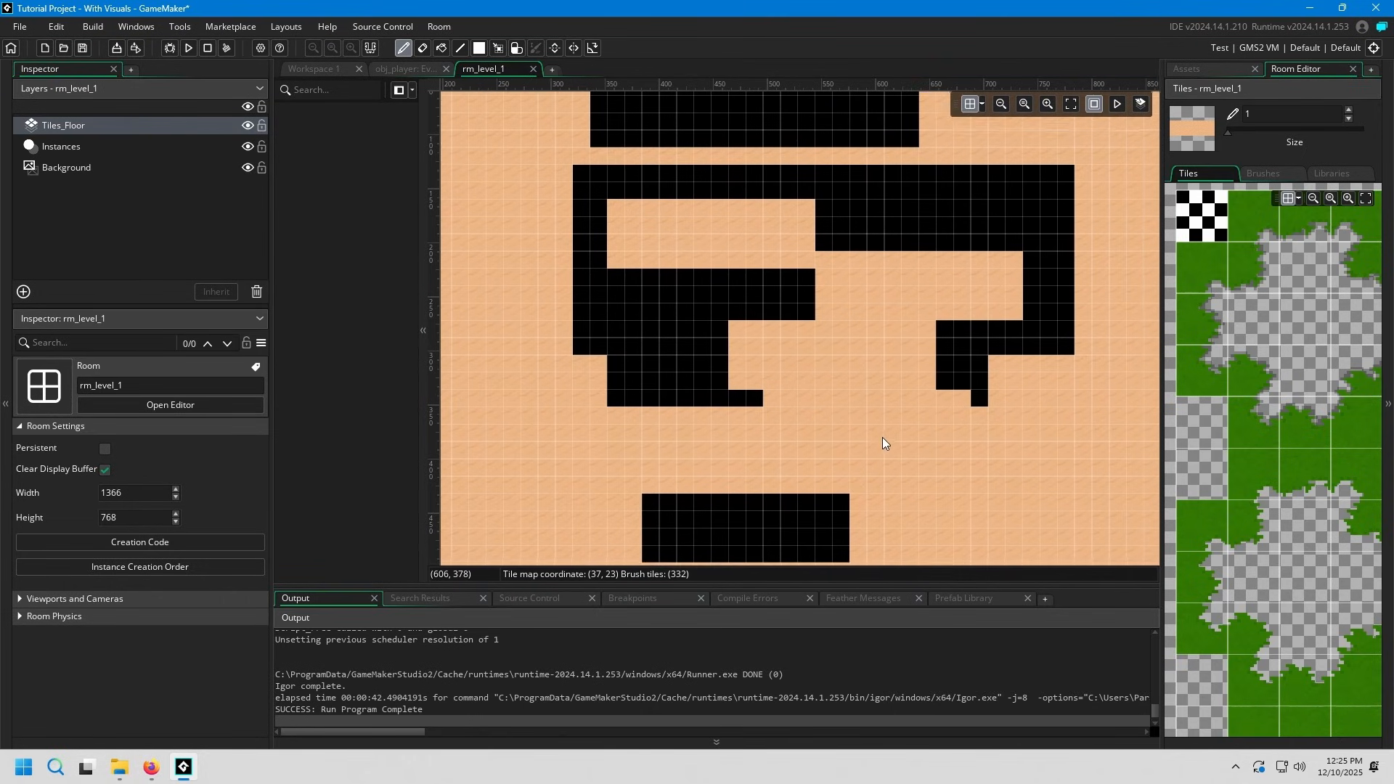
scroll(882, 433, down, 2)
mouse_move(716, 201)
mouse_down()
mouse_move(730, 144)
mouse_move(635, 456)
mouse_move(847, 323)
mouse_move(999, 285)
mouse_move(743, 477)
mouse_move(841, 481)
mouse_up()
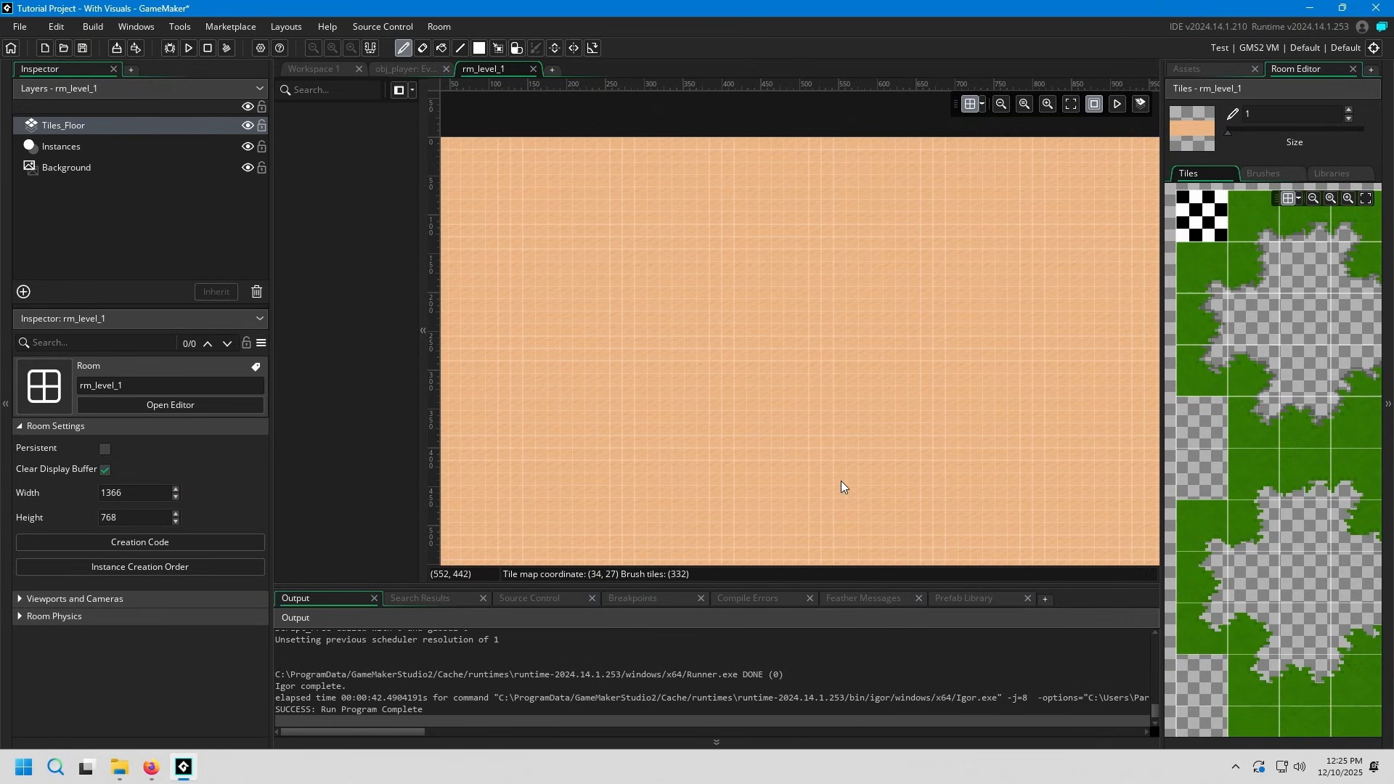
scroll(880, 275, down, 3)
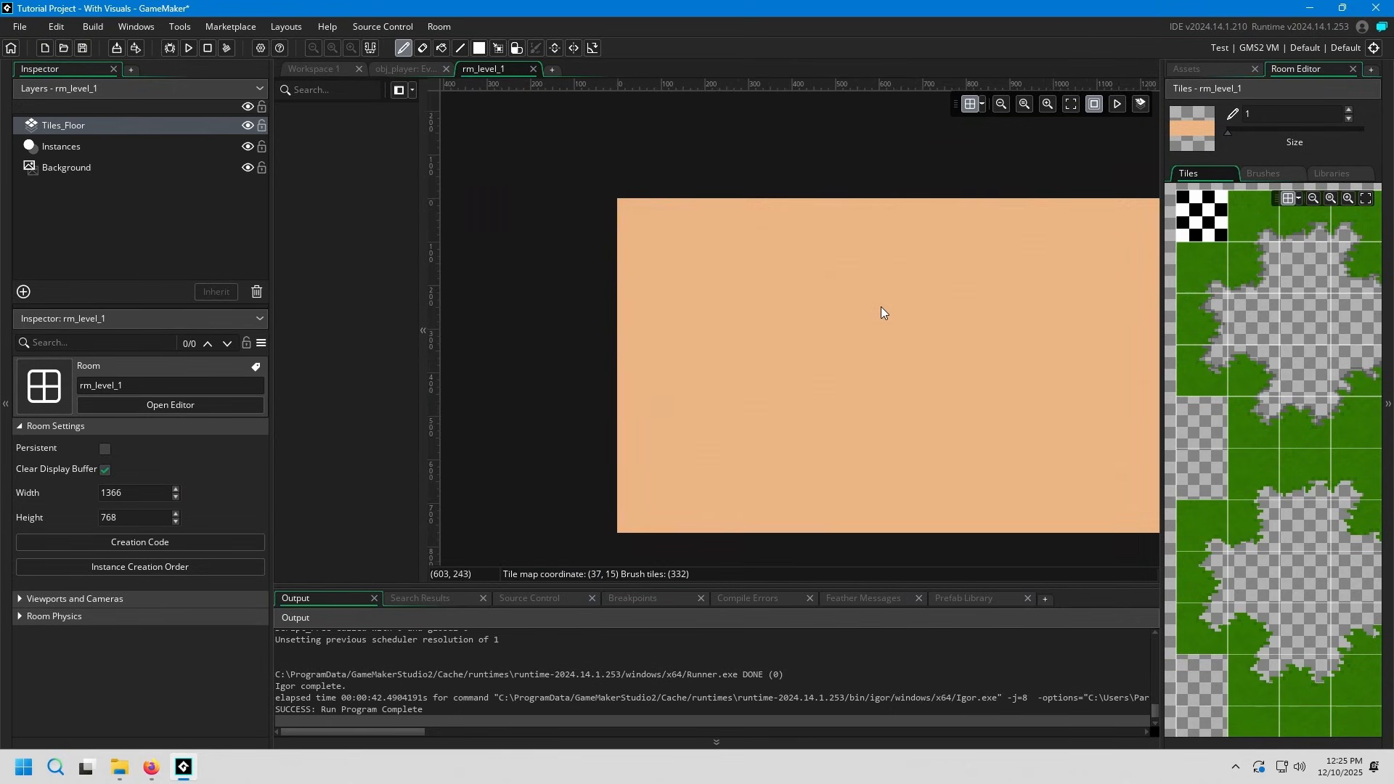
- Move the Tiles_Floor layer below the Instances layer, keeping it above Background
scroll(788, 246, up, 3)
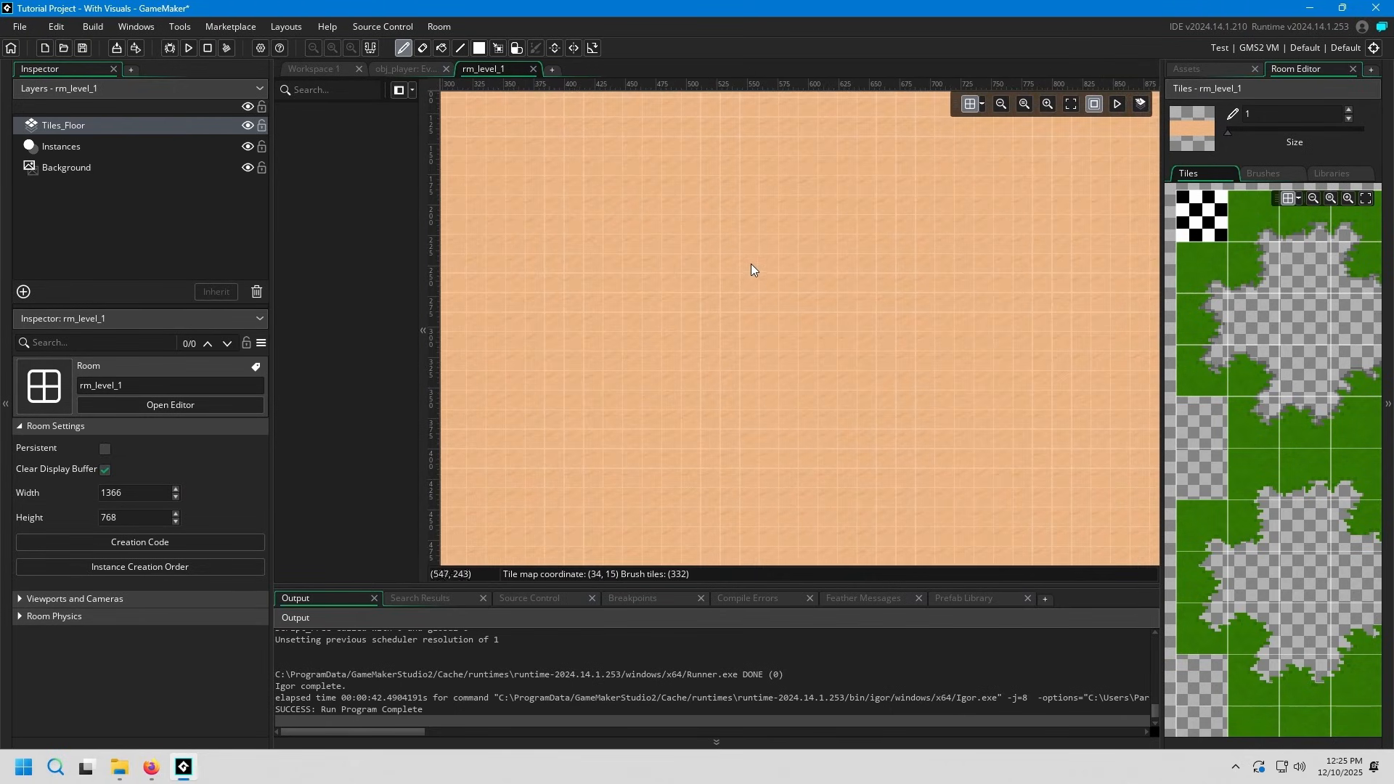
middle_drag(786, 254, 848, 369)
scroll(842, 352, down, 1)
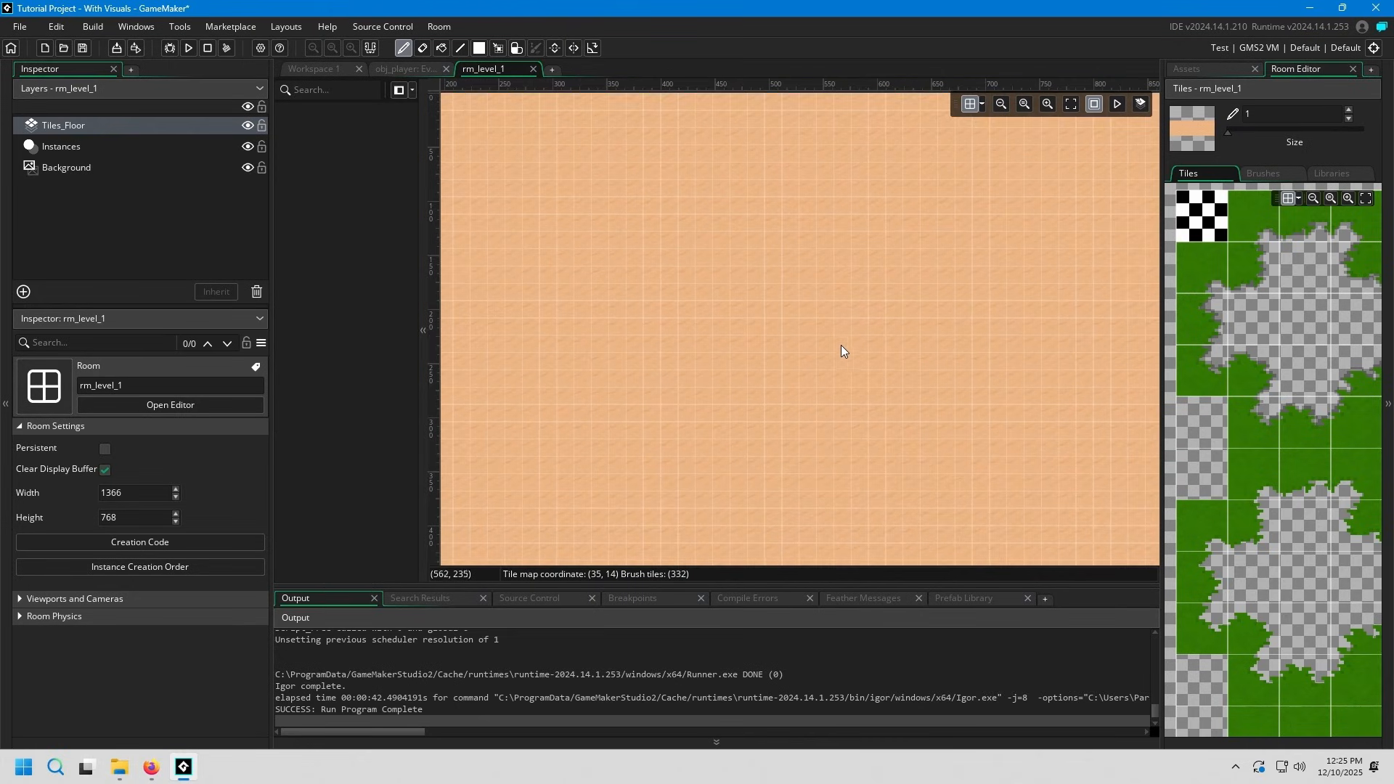
scroll(786, 264, down, 2)
middle_drag(848, 271, 897, 270)
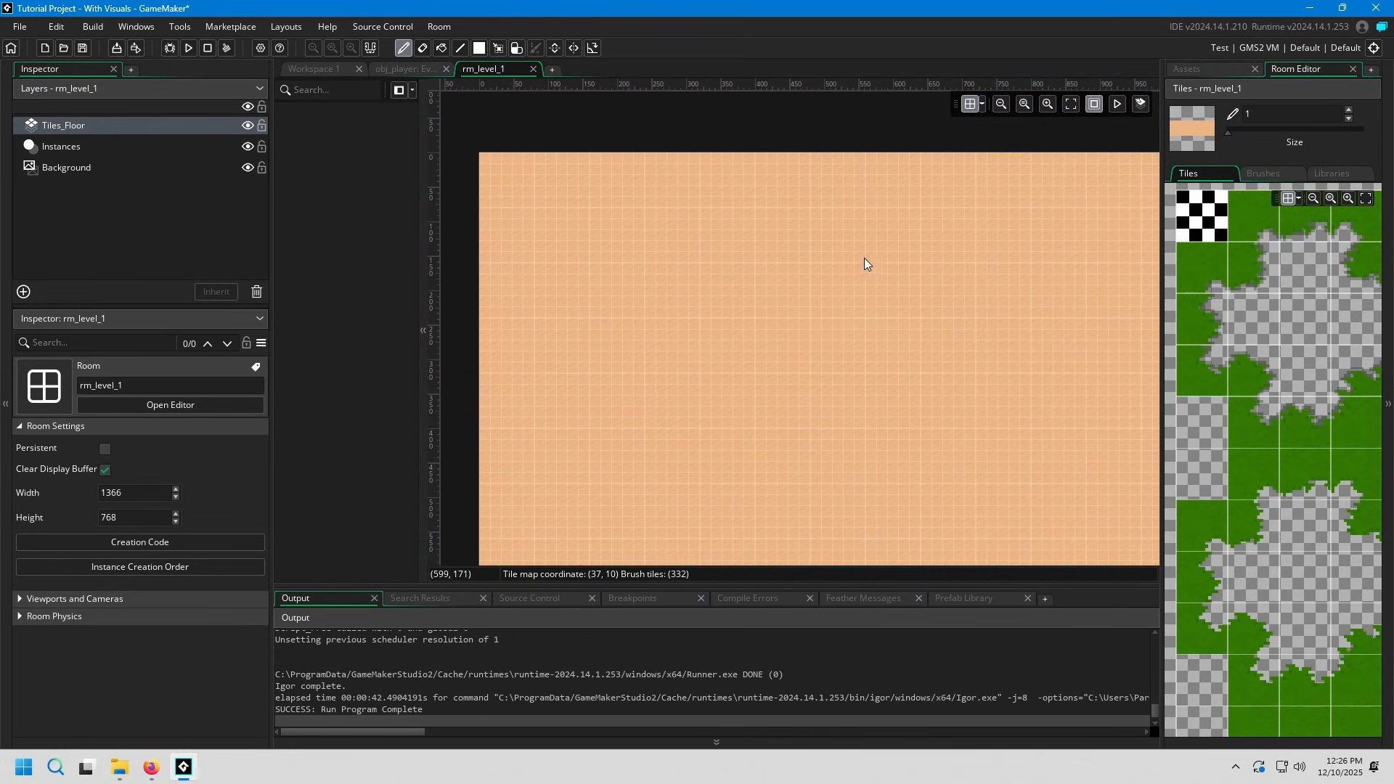
click(135, 128)
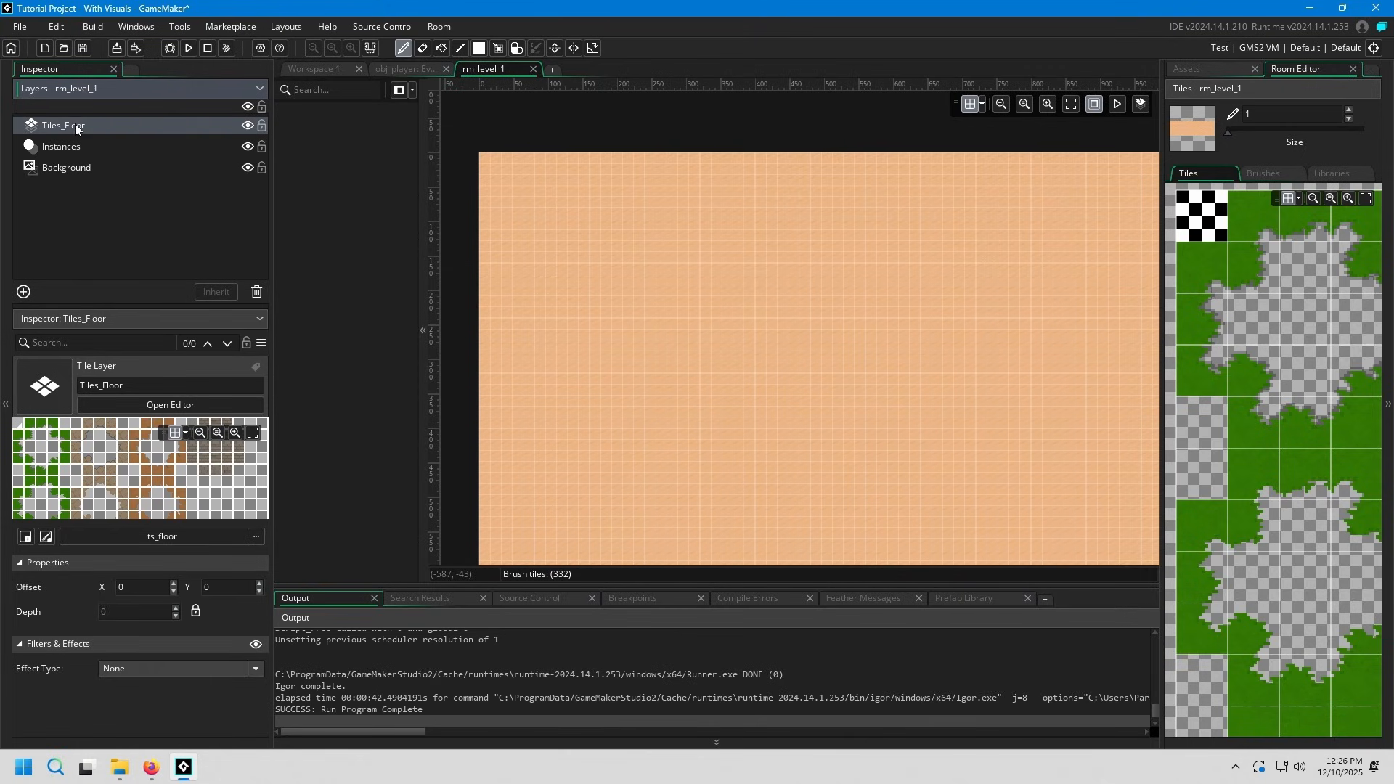
drag(77, 125, 98, 152)
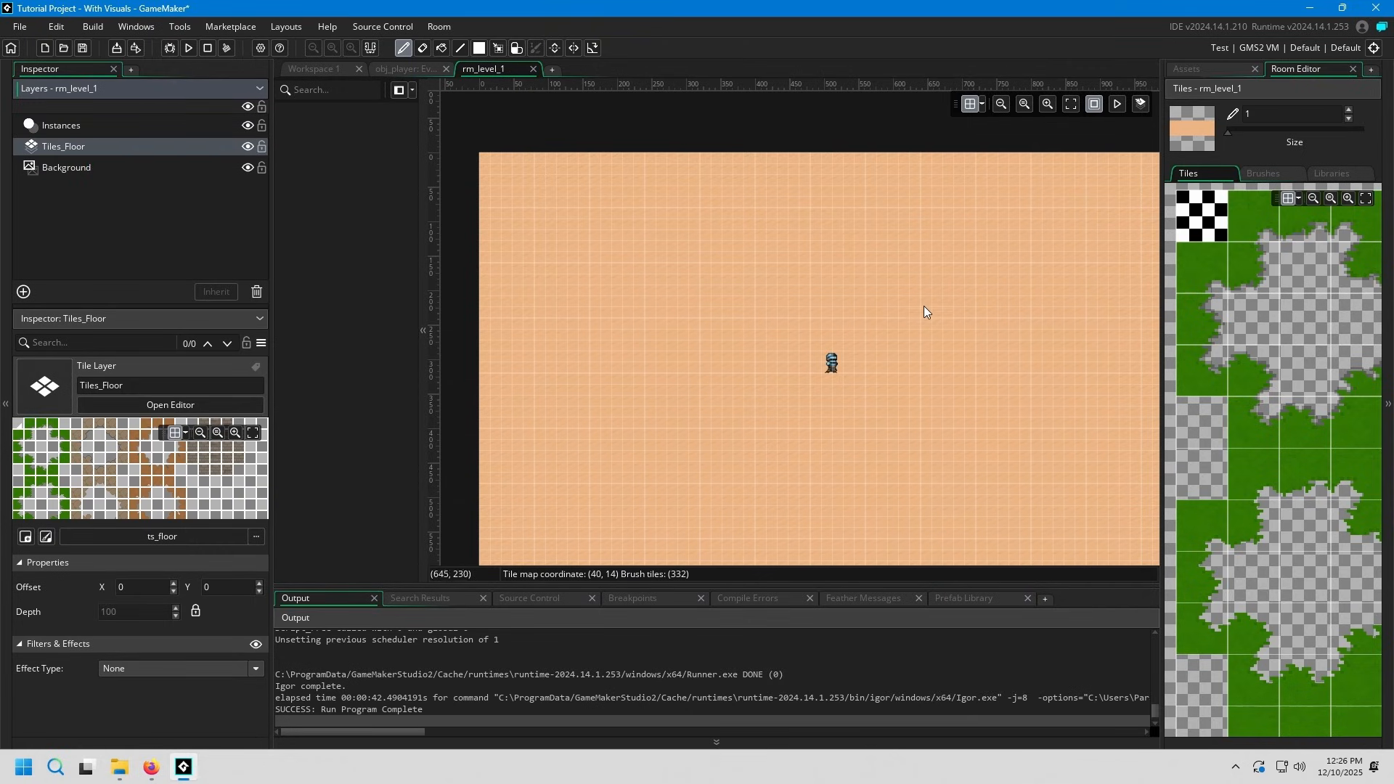
scroll(856, 340, up, 3)
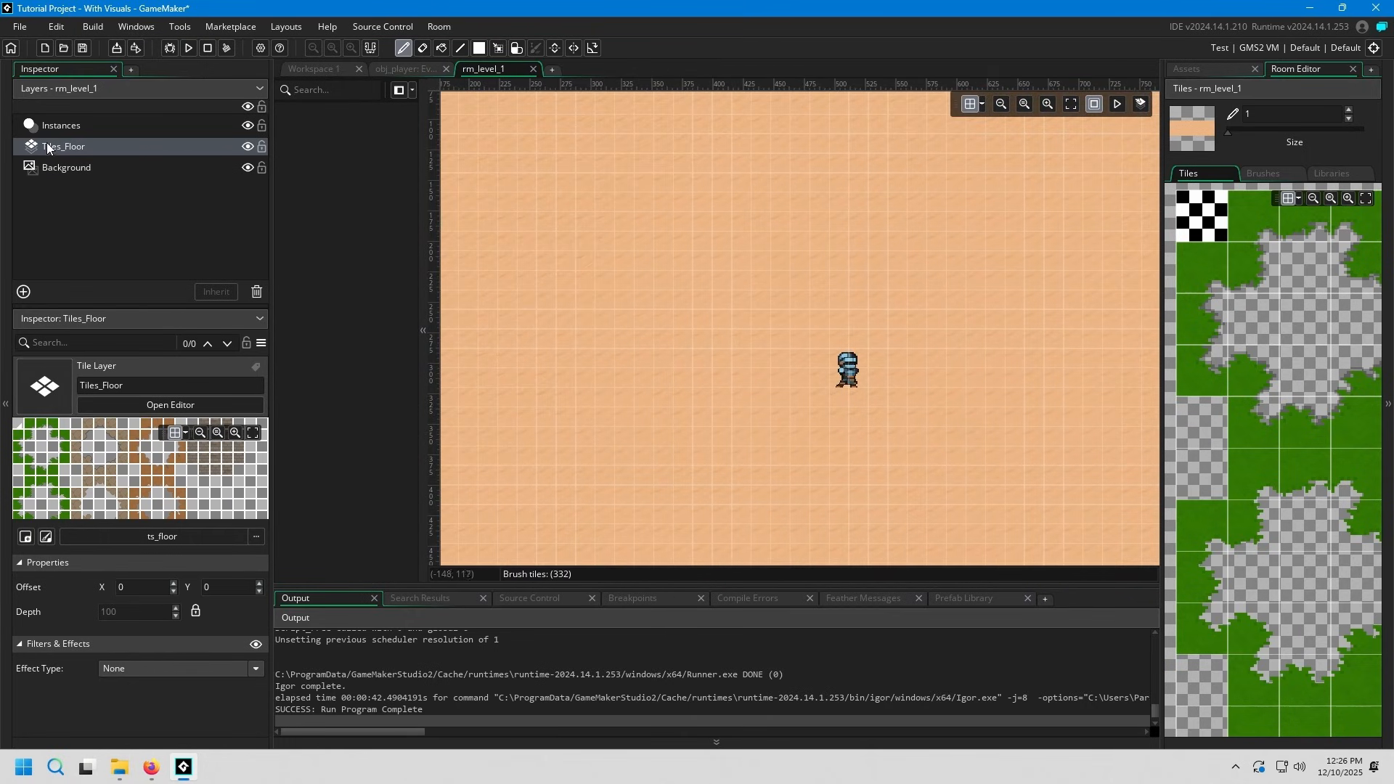
drag(47, 145, 69, 150)
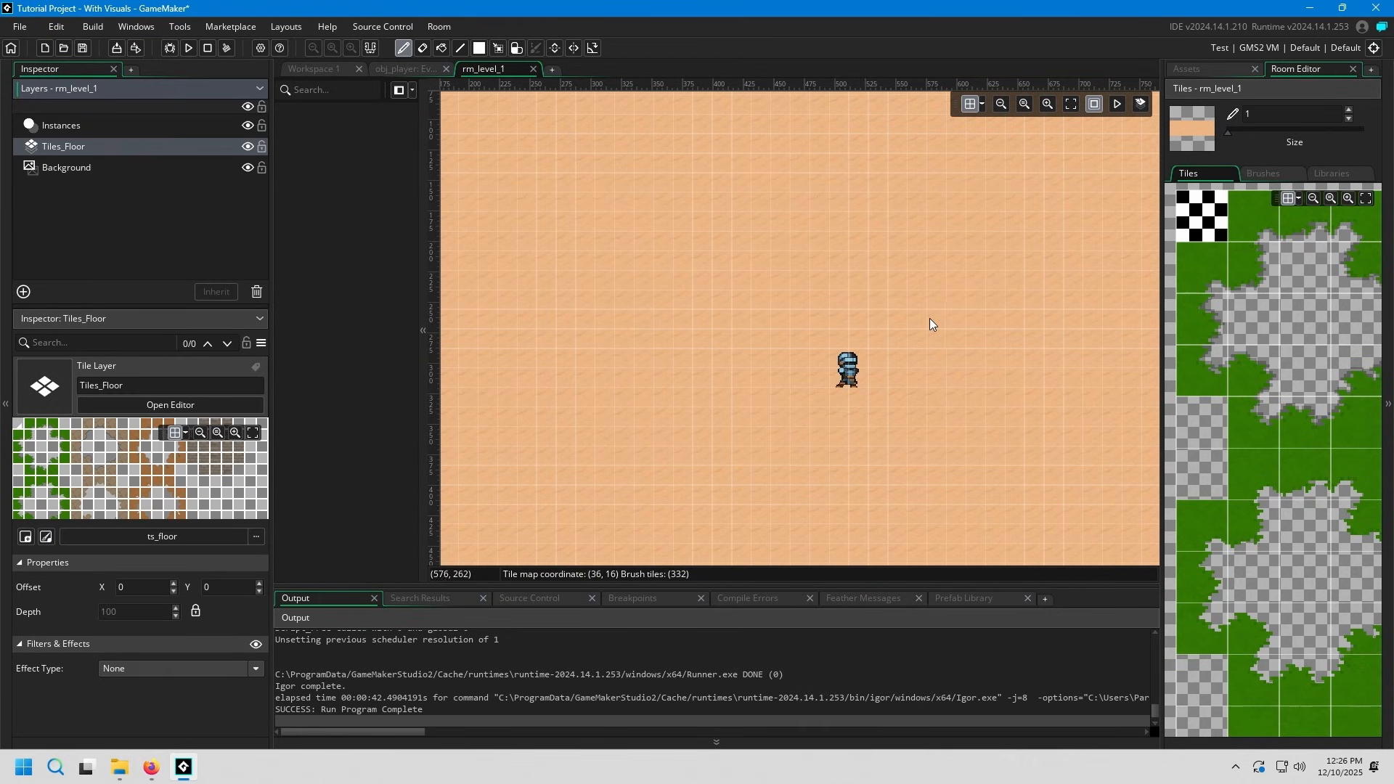
- Run the game, walk the player around the sand floor in several directions, and close the game window
ctrl+scroll(864, 323, down, 2)
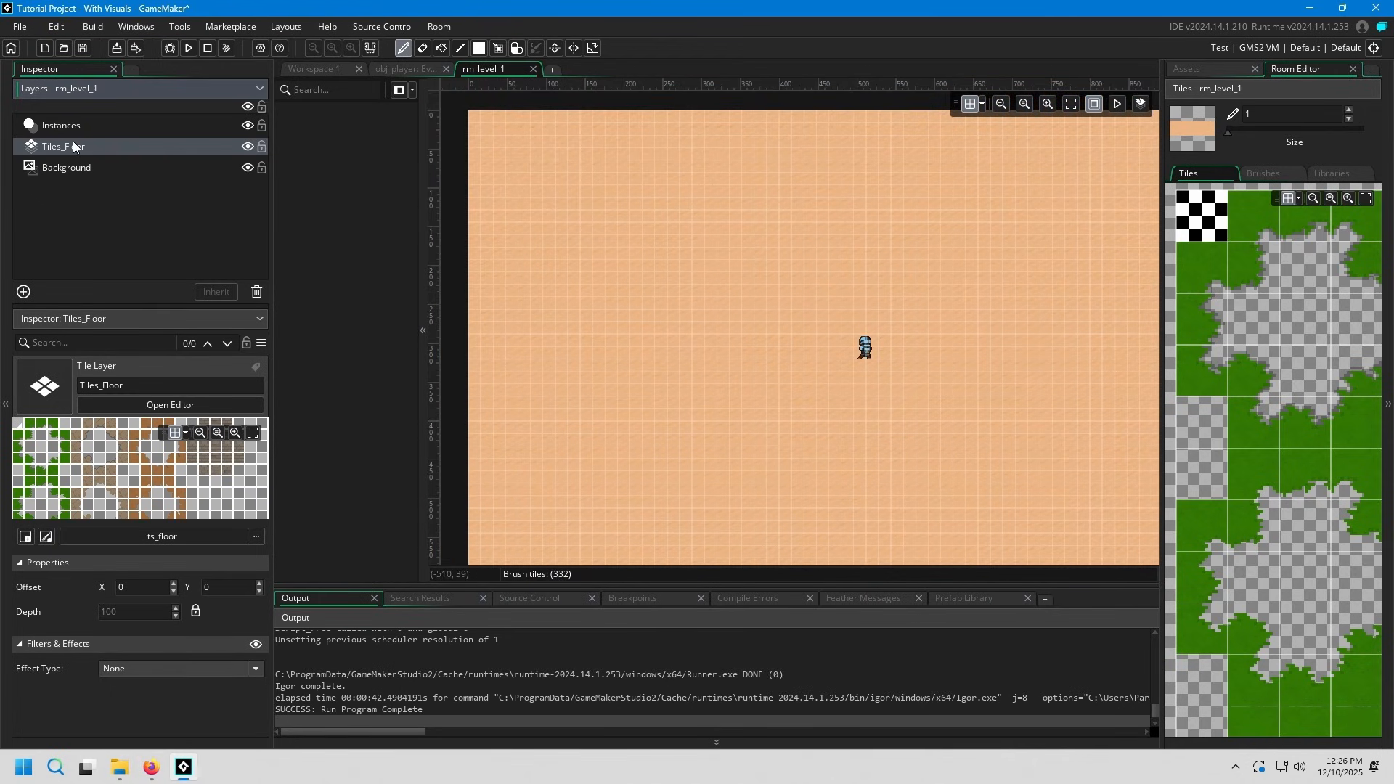
drag(73, 142, 93, 147)
mouse_move(799, 285)
middle_down()
mouse_move(754, 268)
mouse_move(803, 280)
middle_up()
click(189, 48)
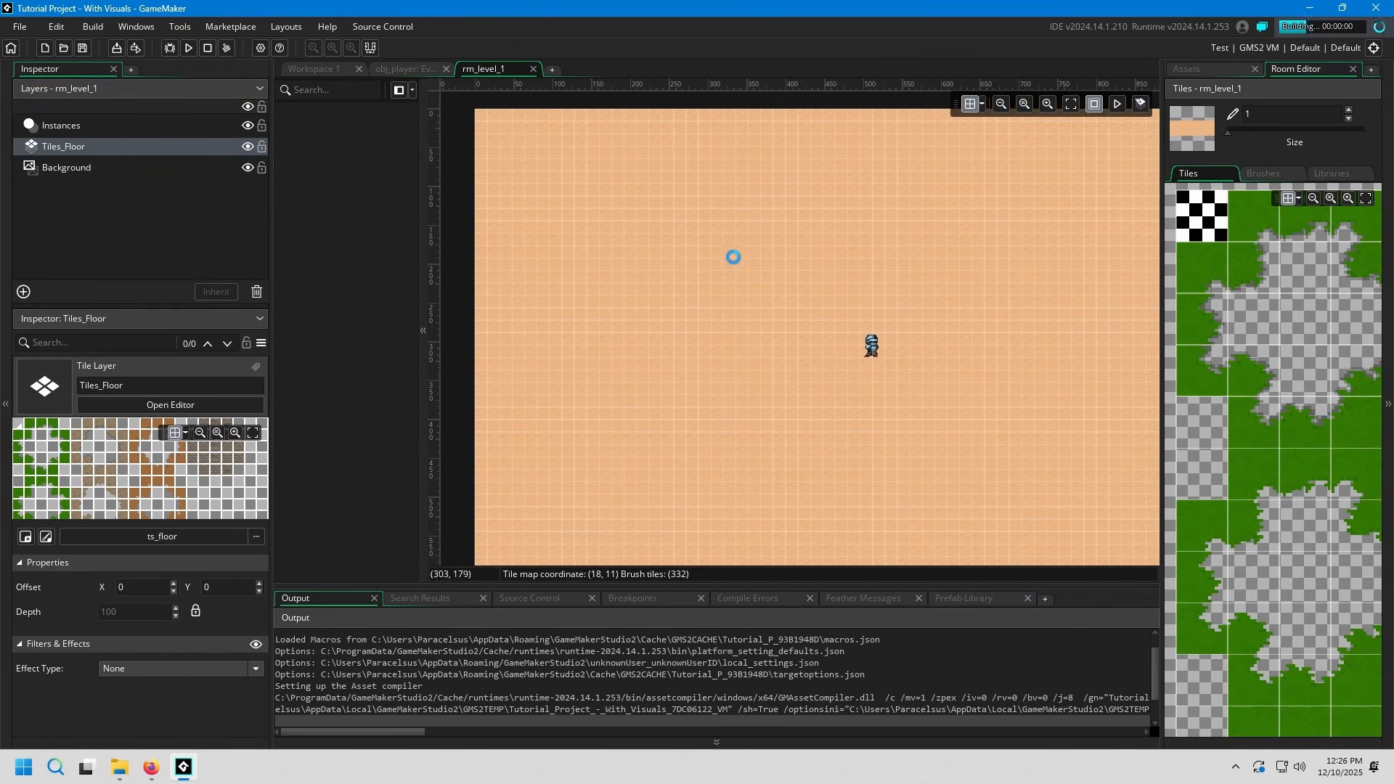
key(s)
key(d)
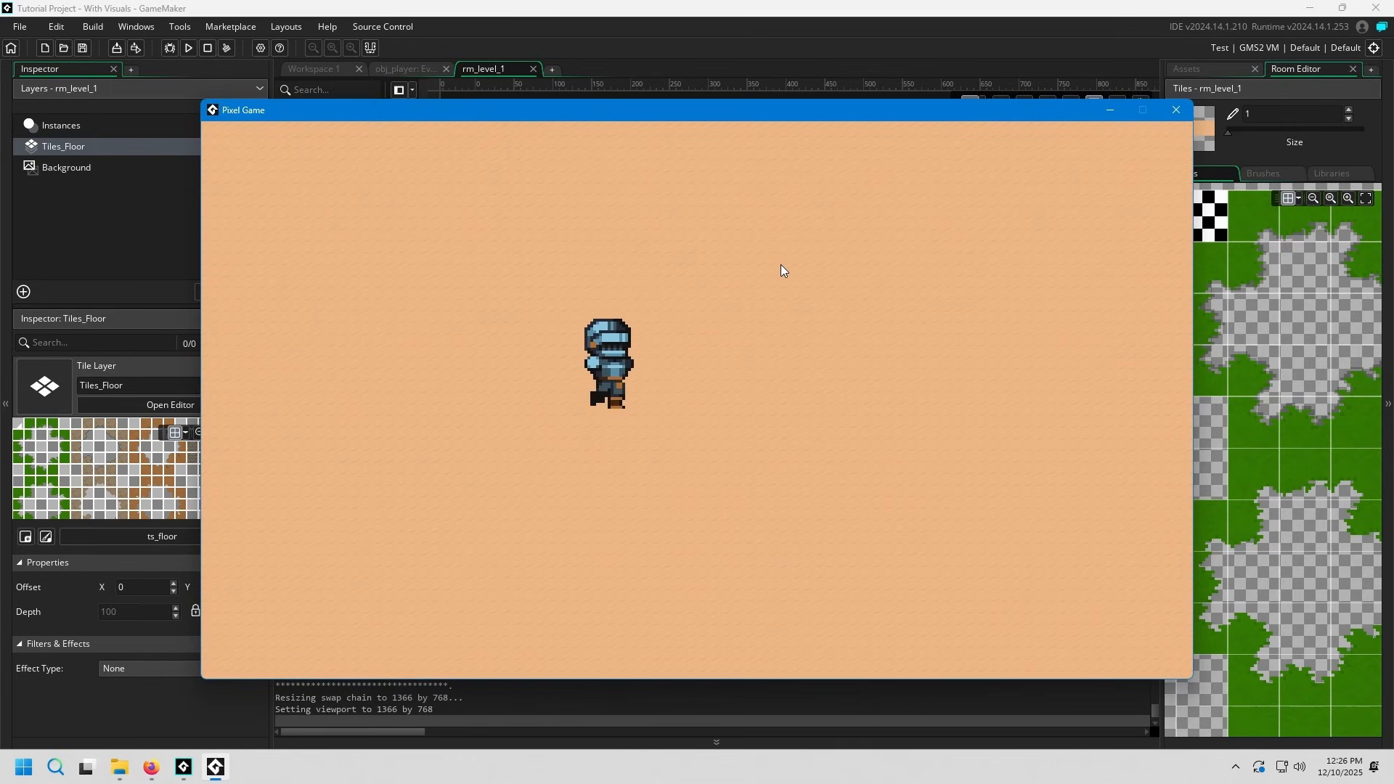
key(s)
key(a)
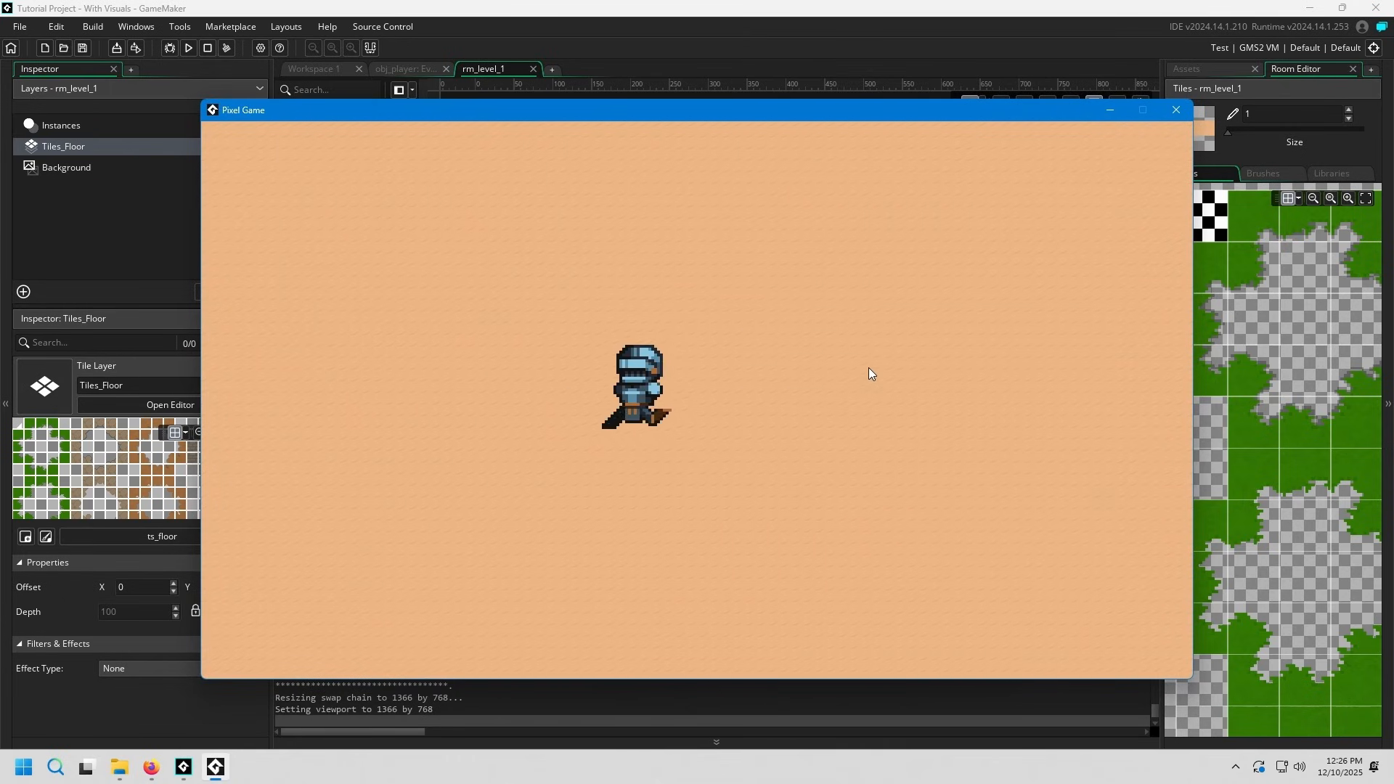
key(w)
key(d)
key(s)
key(w)
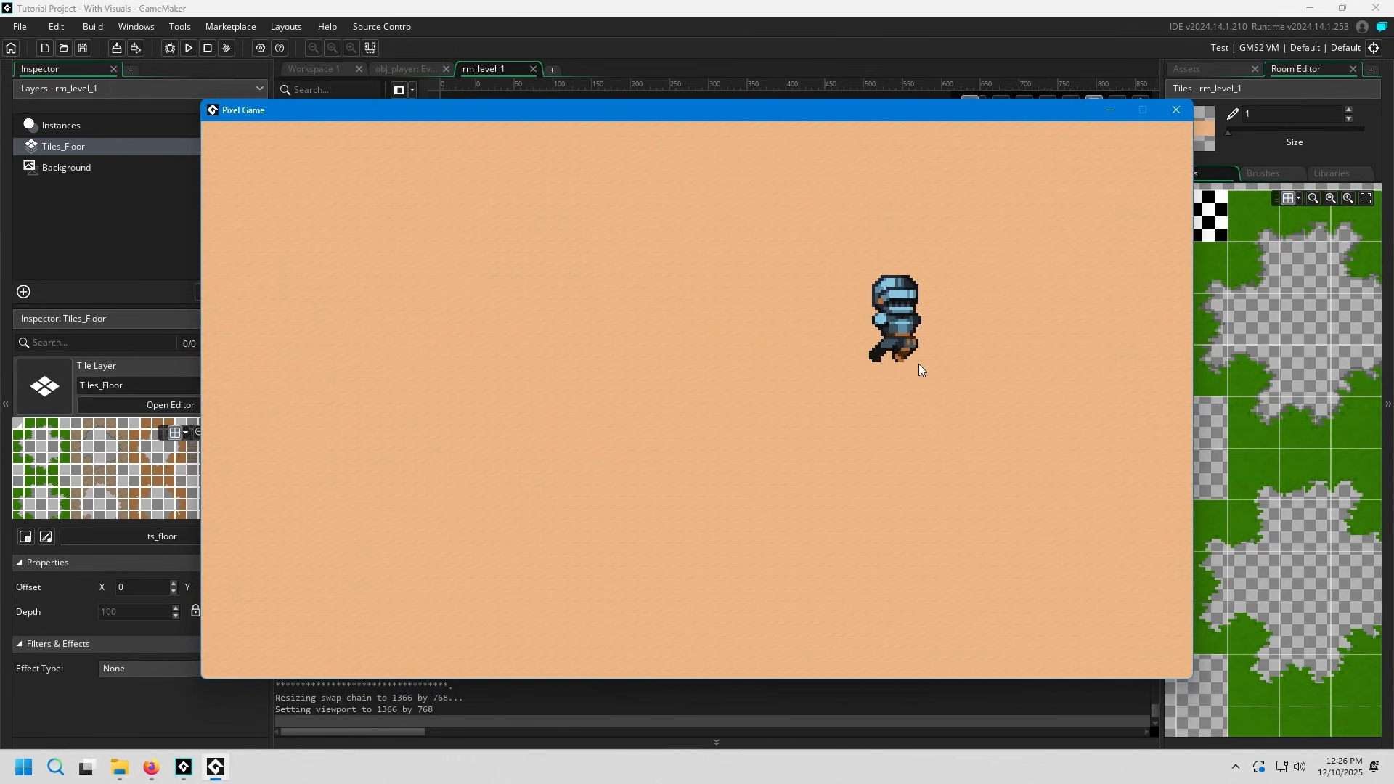
key(a)
key(s)
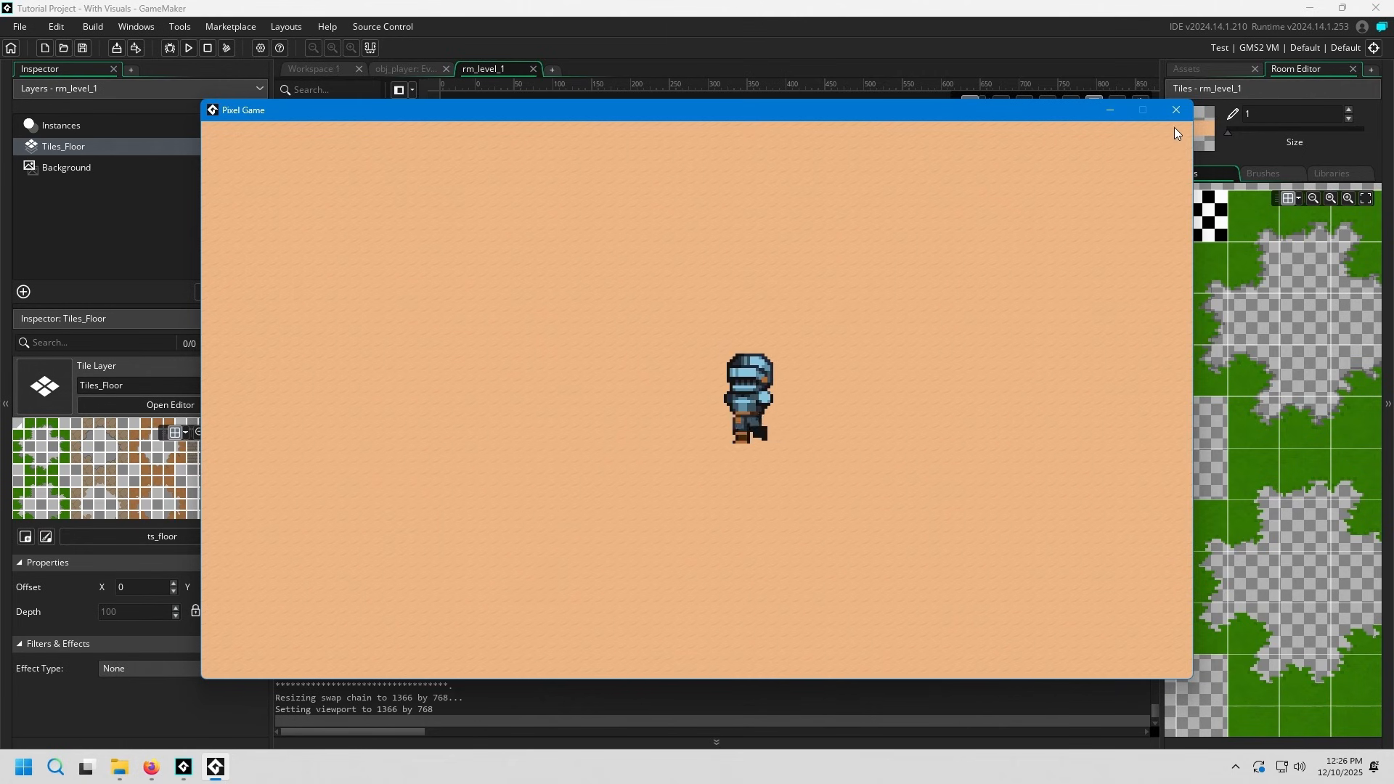
click(1177, 110)
- Pick the column of three grass edge tiles from the ts_floor tile set as the brush
click(117, 148)
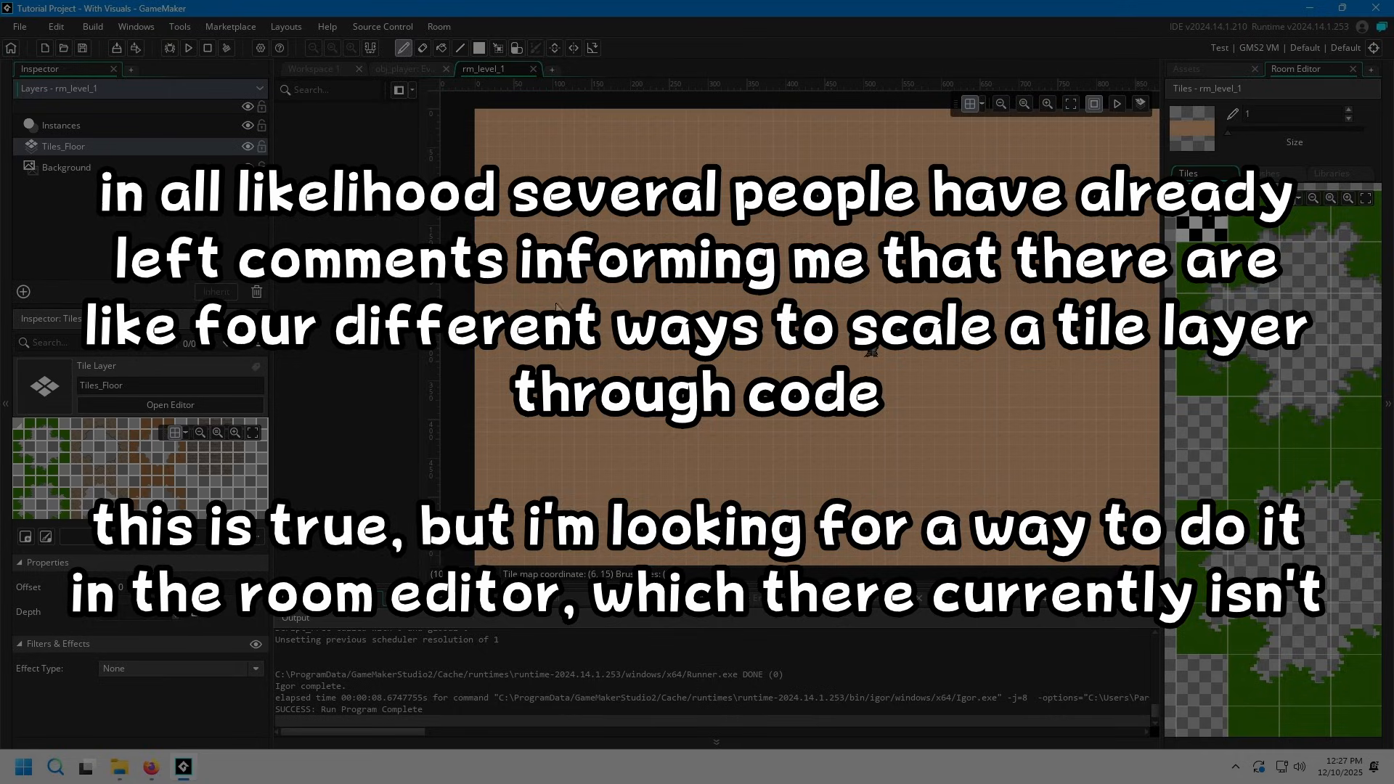
mouse_move(635, 338)
middle_down()
mouse_move(652, 350)
mouse_move(635, 320)
mouse_move(619, 339)
middle_up()
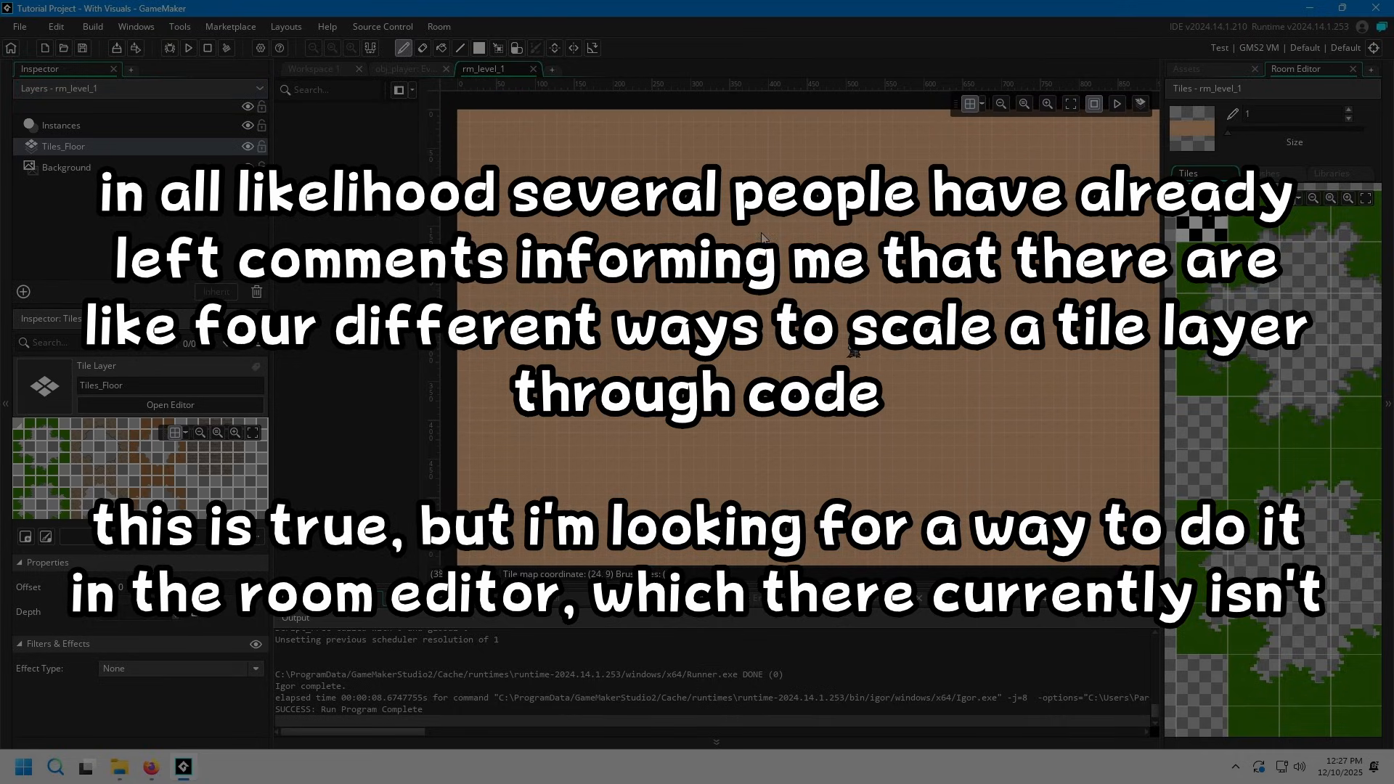
click(1202, 360)
click(1207, 319)
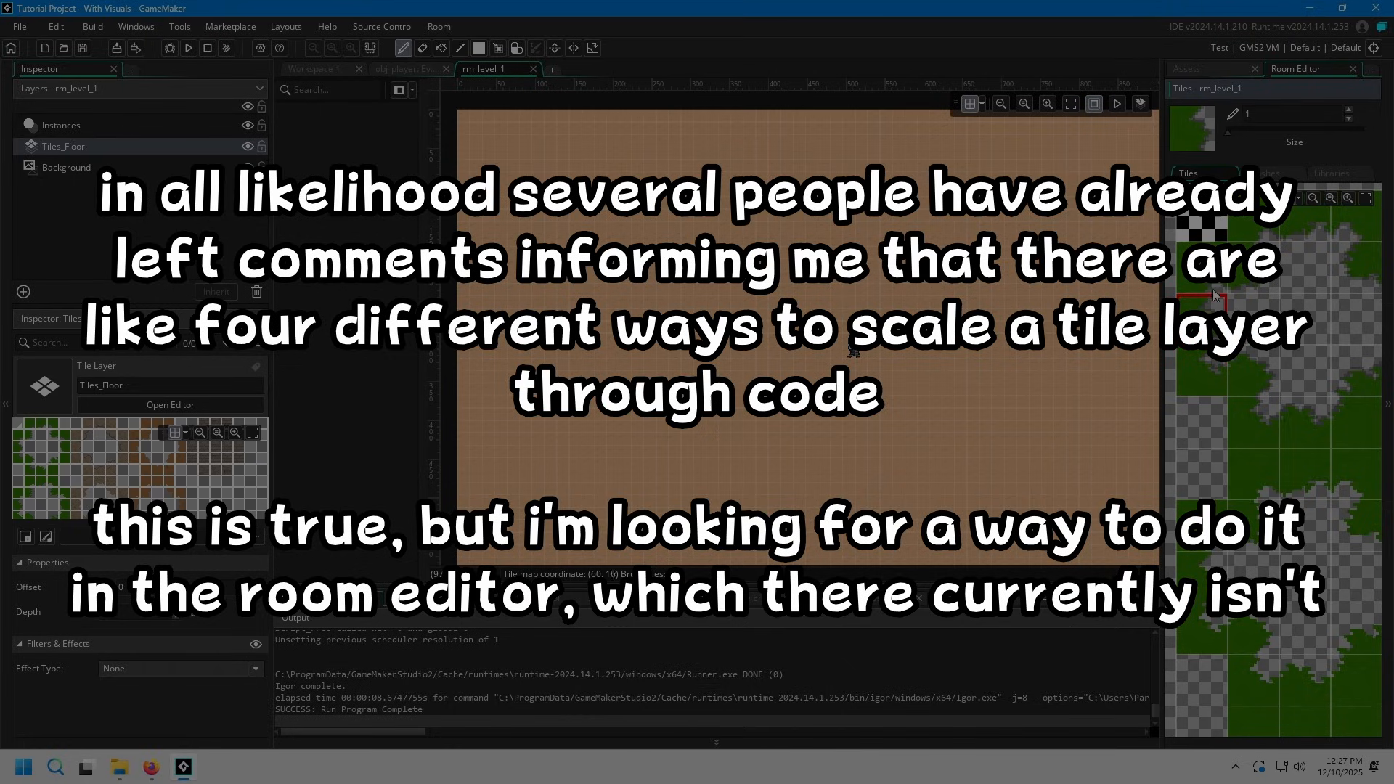
drag(1207, 273, 1210, 362)
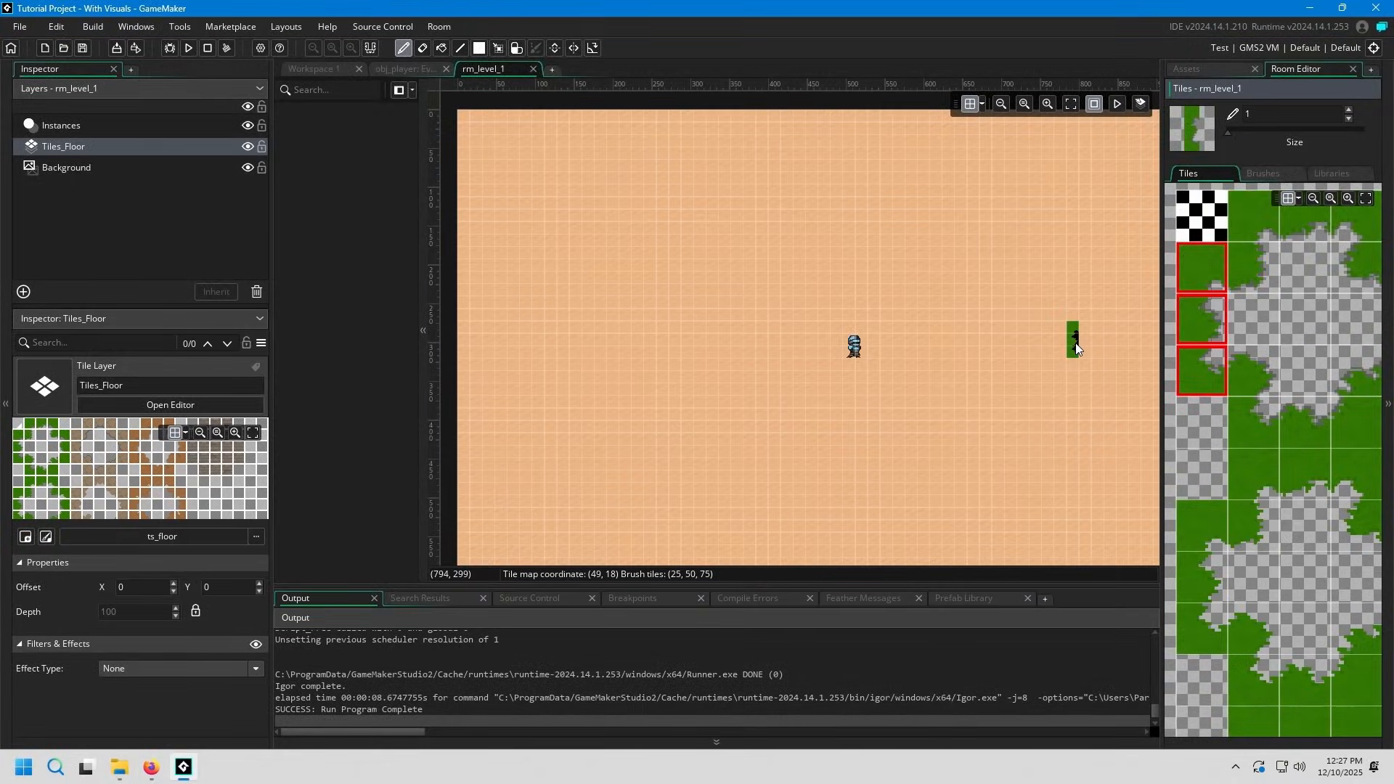
click(1256, 319)
- Review the image scale code in obj_player's Create event and return to the rm_level_1 room
click(320, 71)
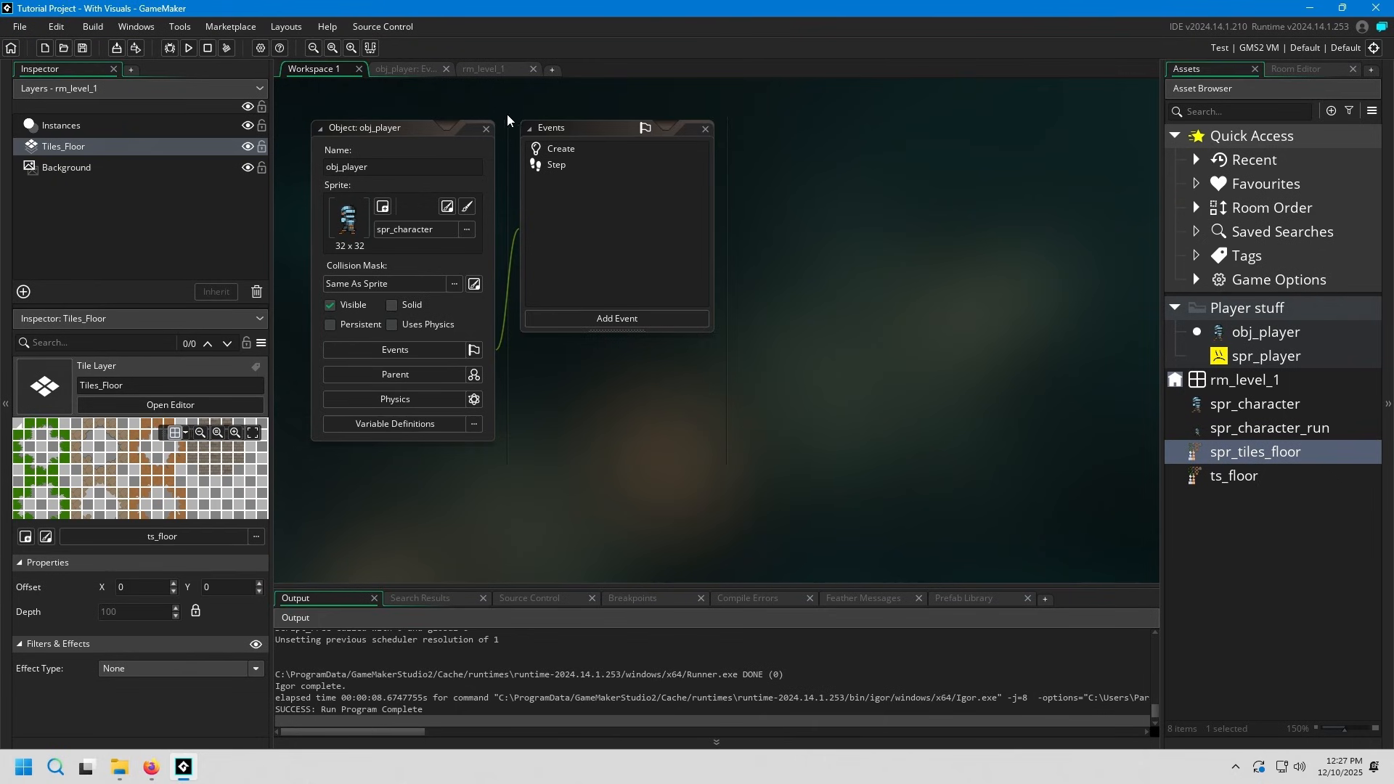
double_click(575, 149)
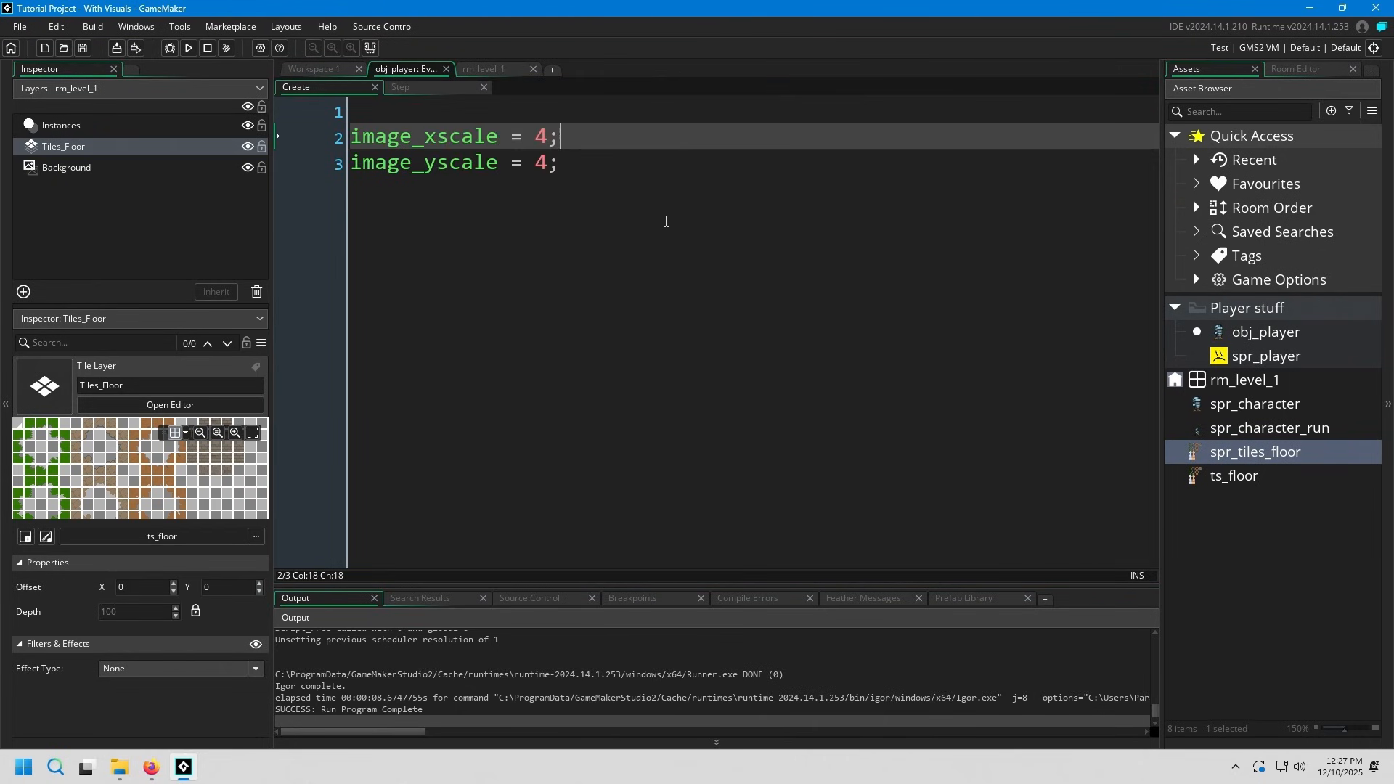
click(488, 69)
- Stamp the column of three grass edge tiles beside and above the player on the Tiles_Floor layer
ctrl+scroll(848, 267, up, 2)
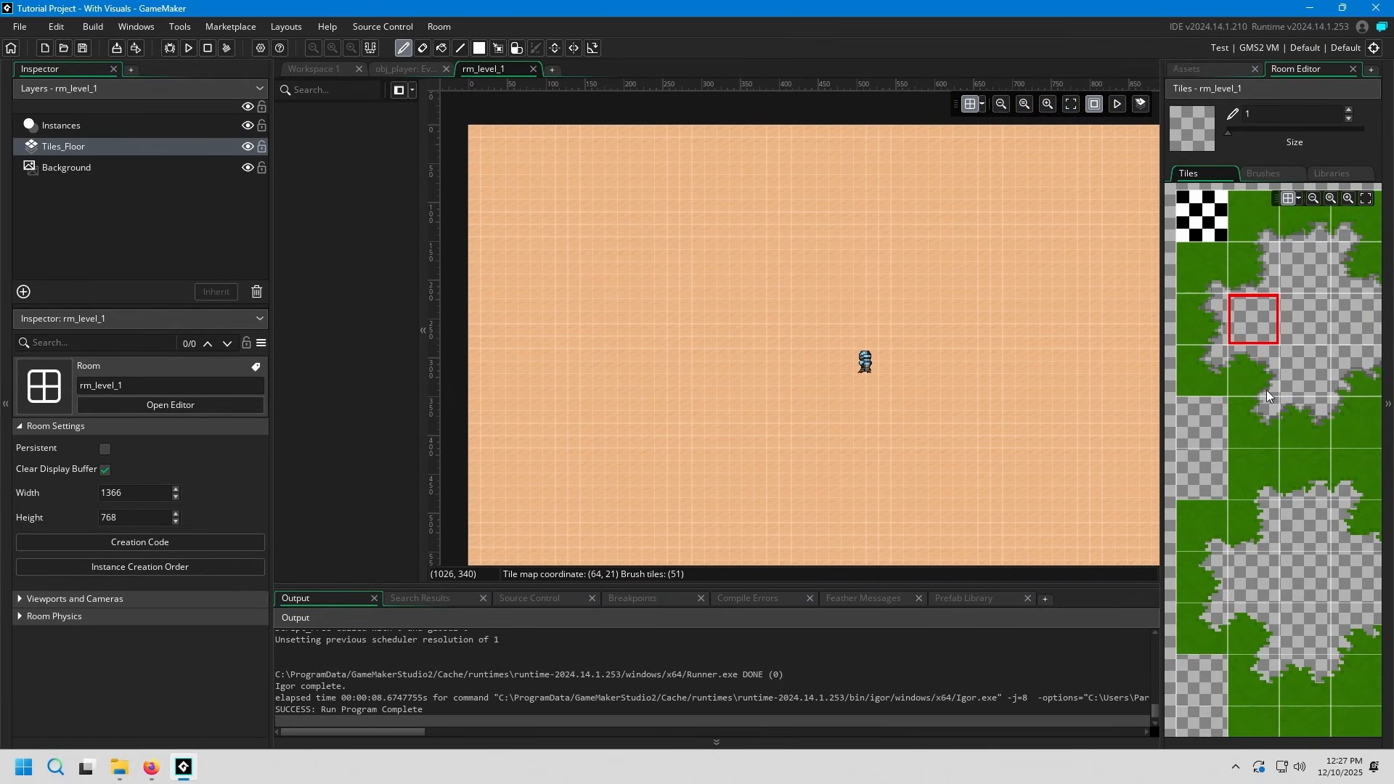
mouse_move(1266, 390)
middle_down()
mouse_move(1163, 403)
mouse_move(1283, 399)
middle_up()
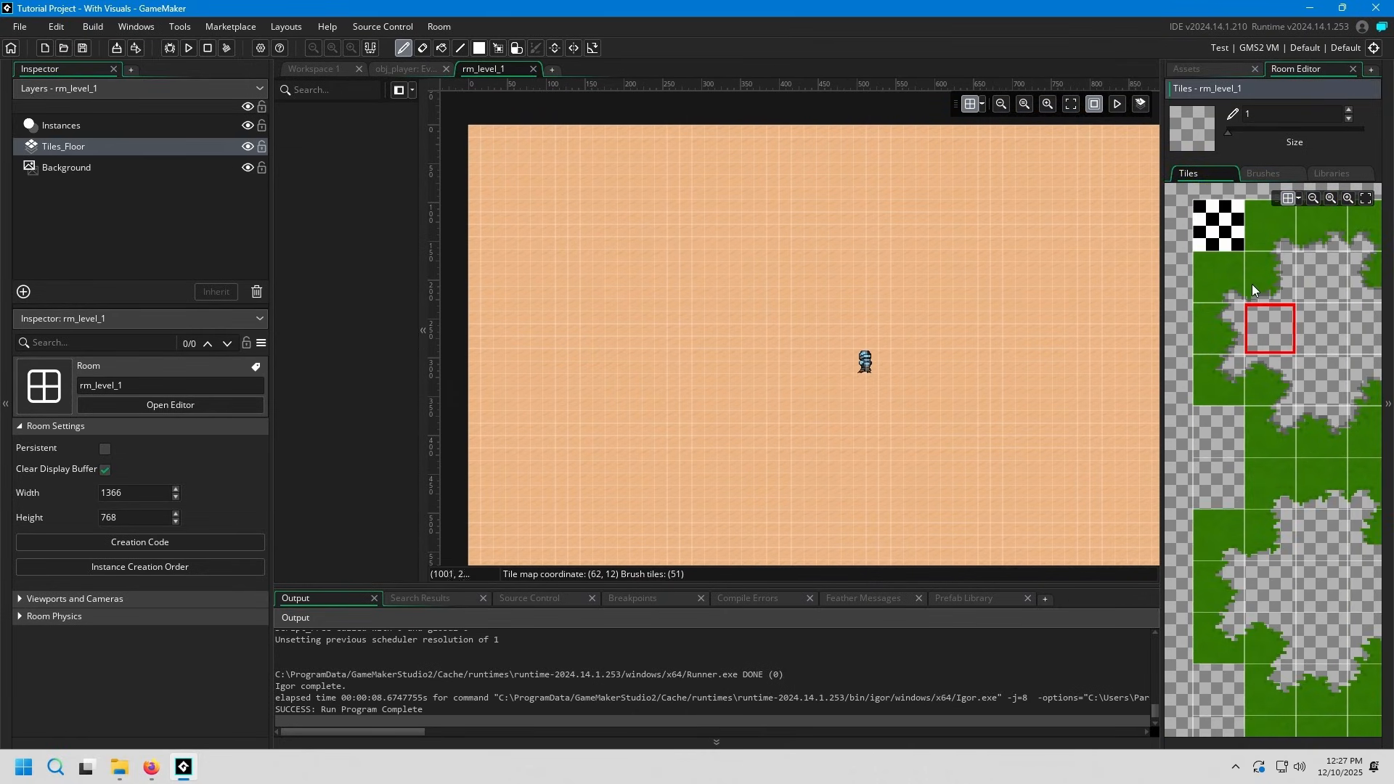
drag(1227, 284, 1226, 370)
click(822, 363)
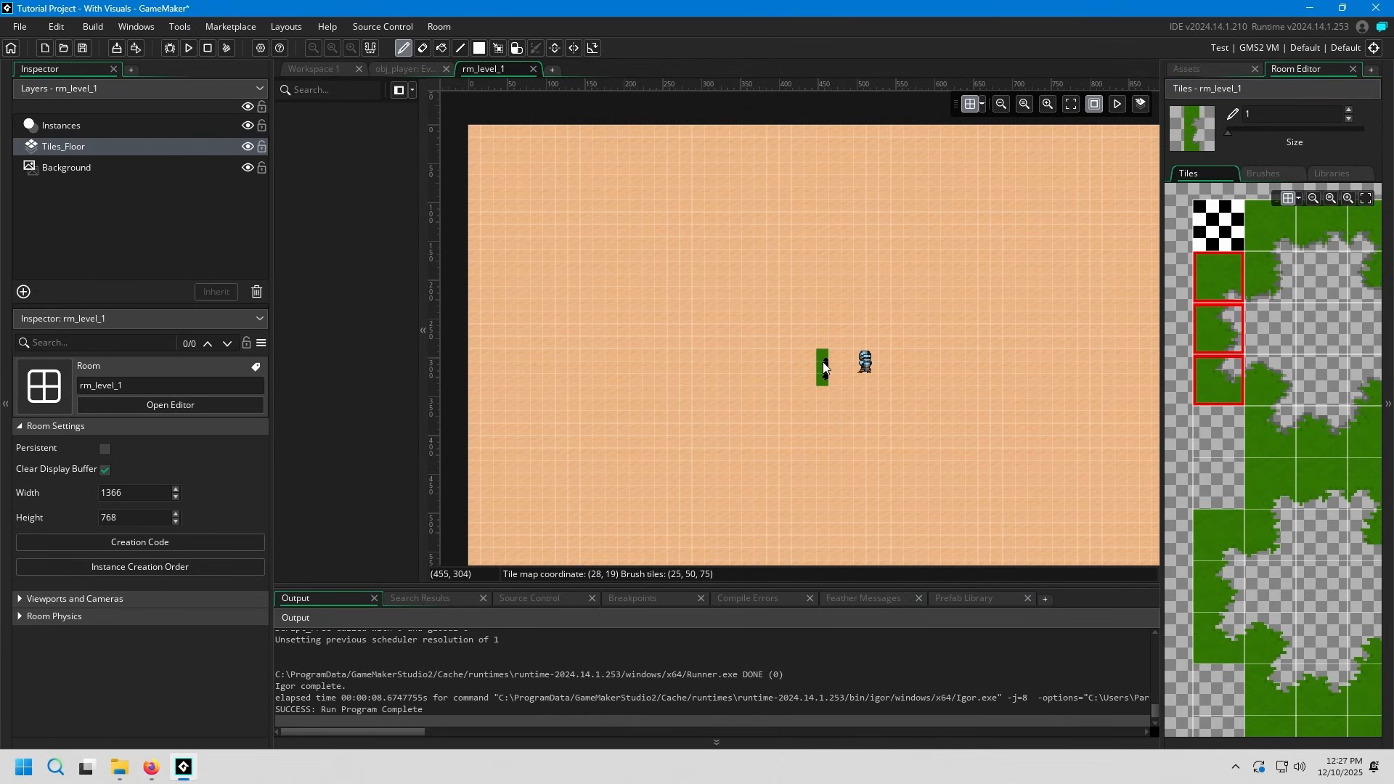
click(861, 292)
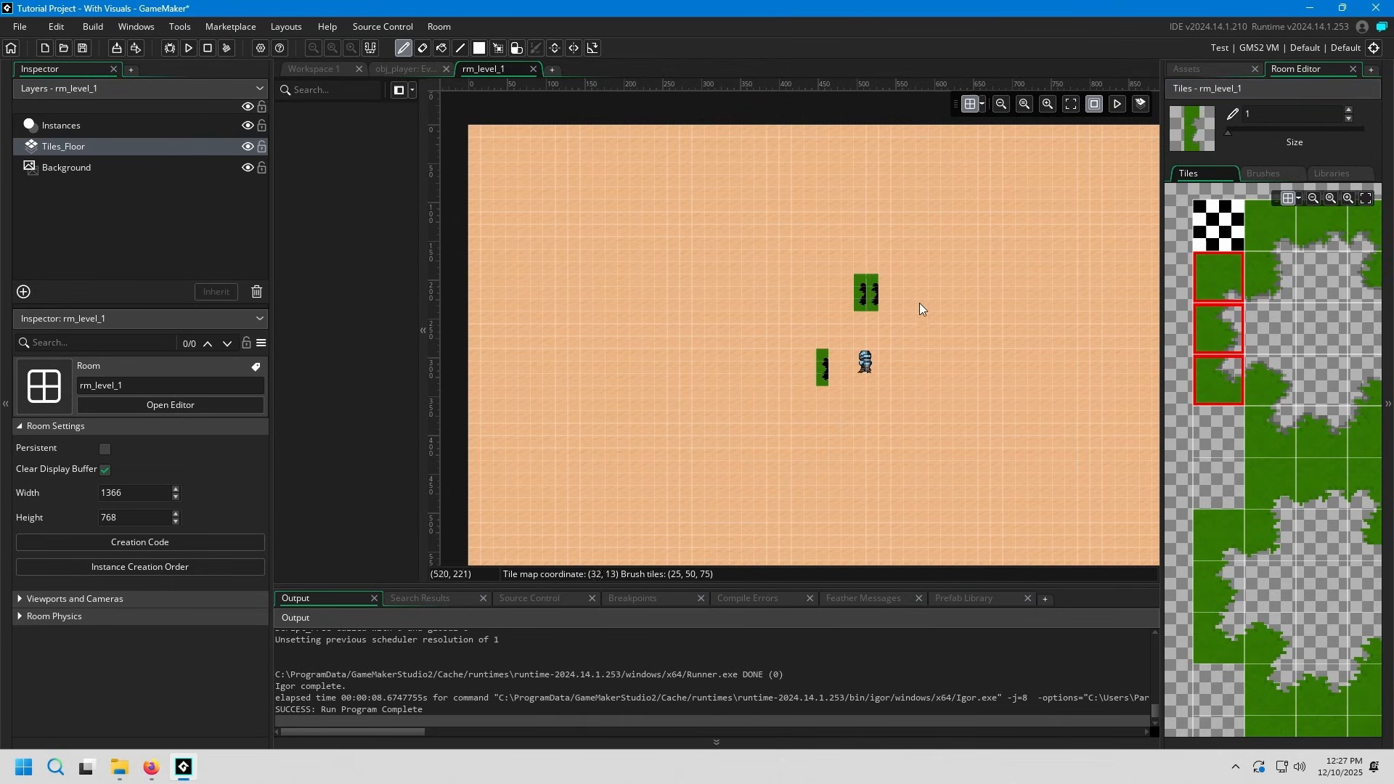
- Connect the two grass columns with a corner tile, a horizontal row of grass edge tiles and vertical edge tiles
click(1256, 276)
click(860, 357)
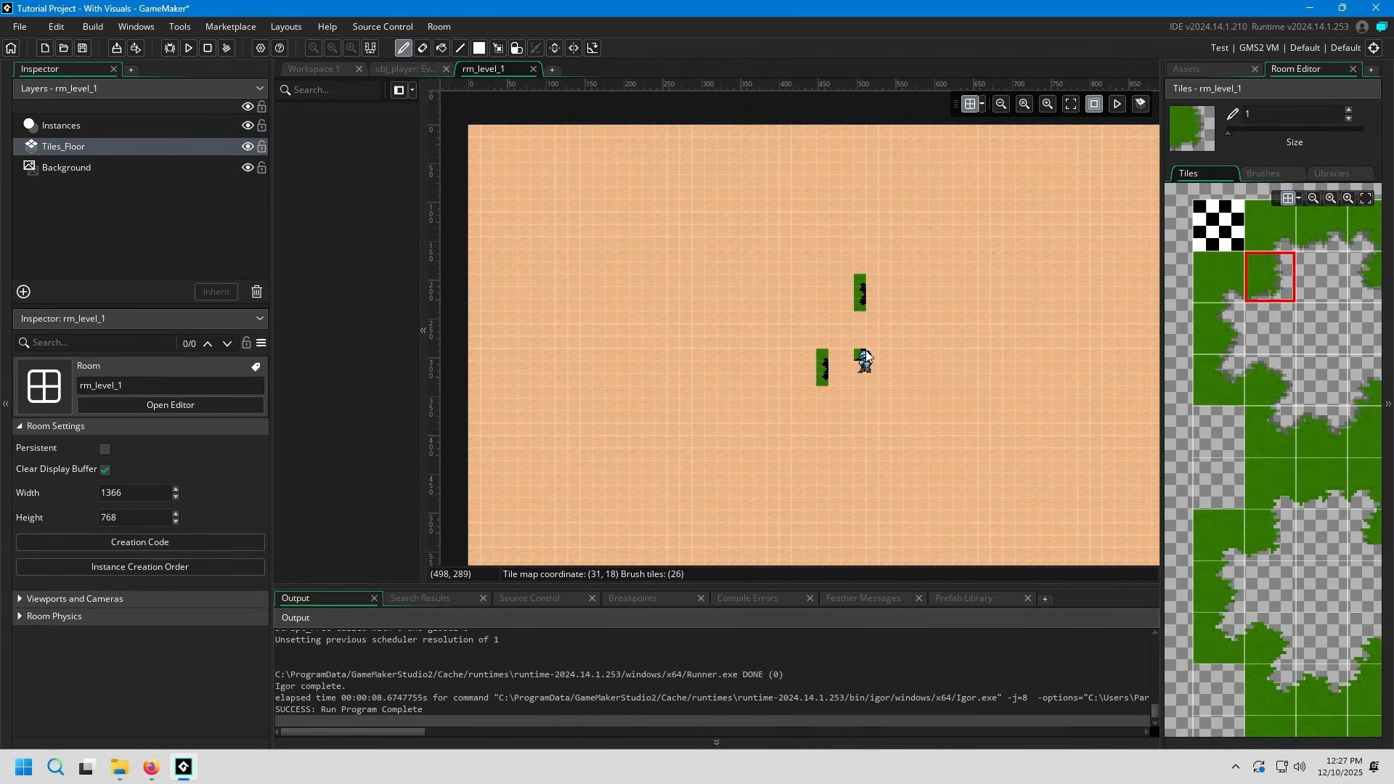
click(1312, 235)
drag(835, 356, 849, 356)
scroll(886, 374, up, 3)
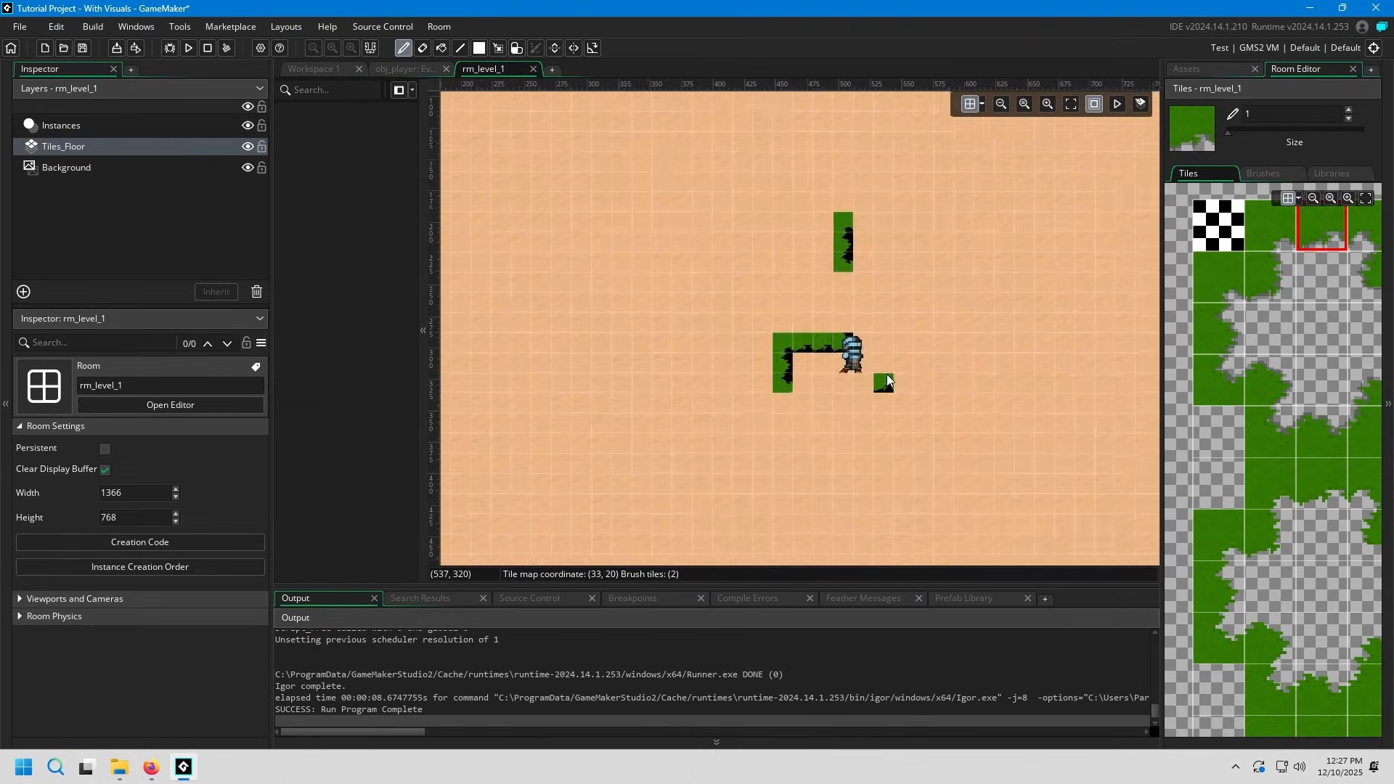
scroll(887, 379, up, 3)
click(1230, 346)
drag(735, 256, 735, 288)
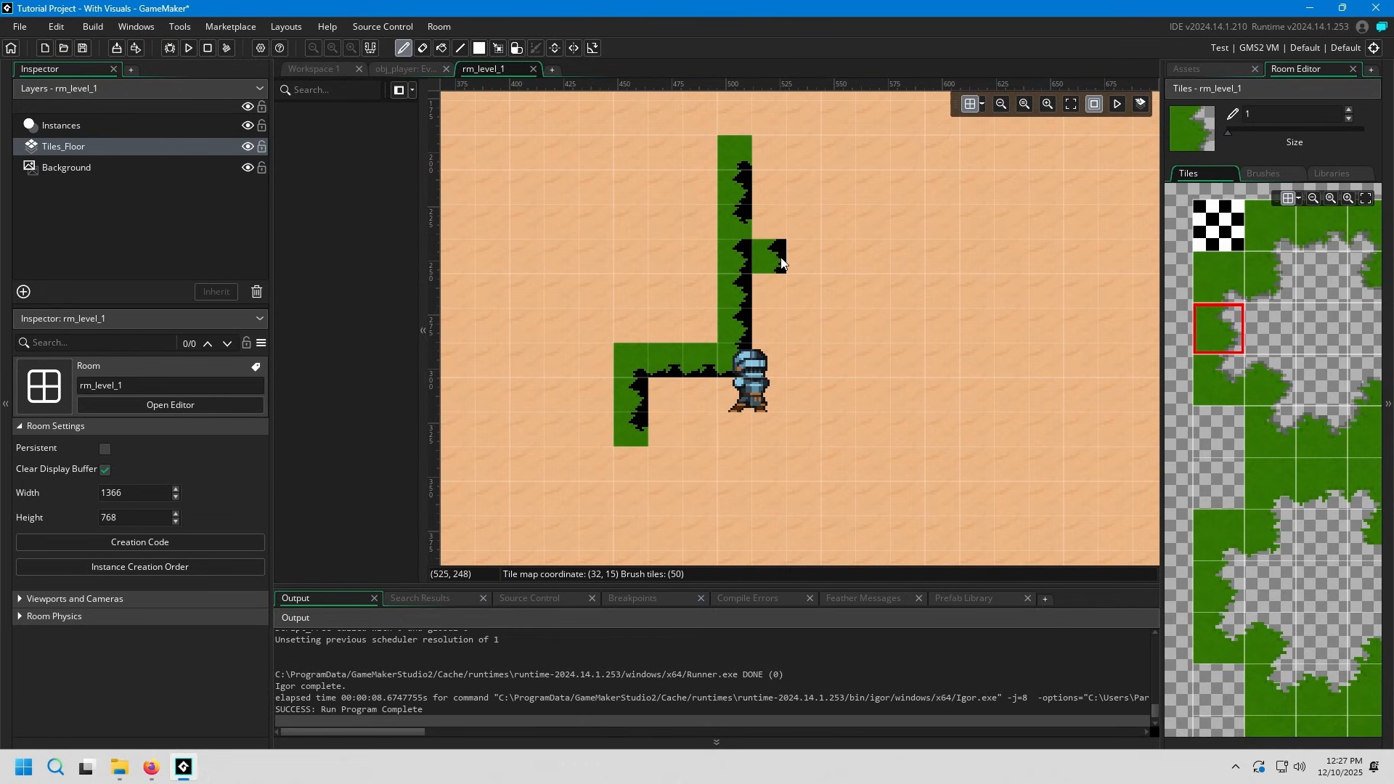
- Undo all the grass tiles painted on the Tiles_Floor layer
key(ctrl+z)
key(ctrl+z)
key(ctrl+z)
key(ctrl+z)
key(ctrl+z)
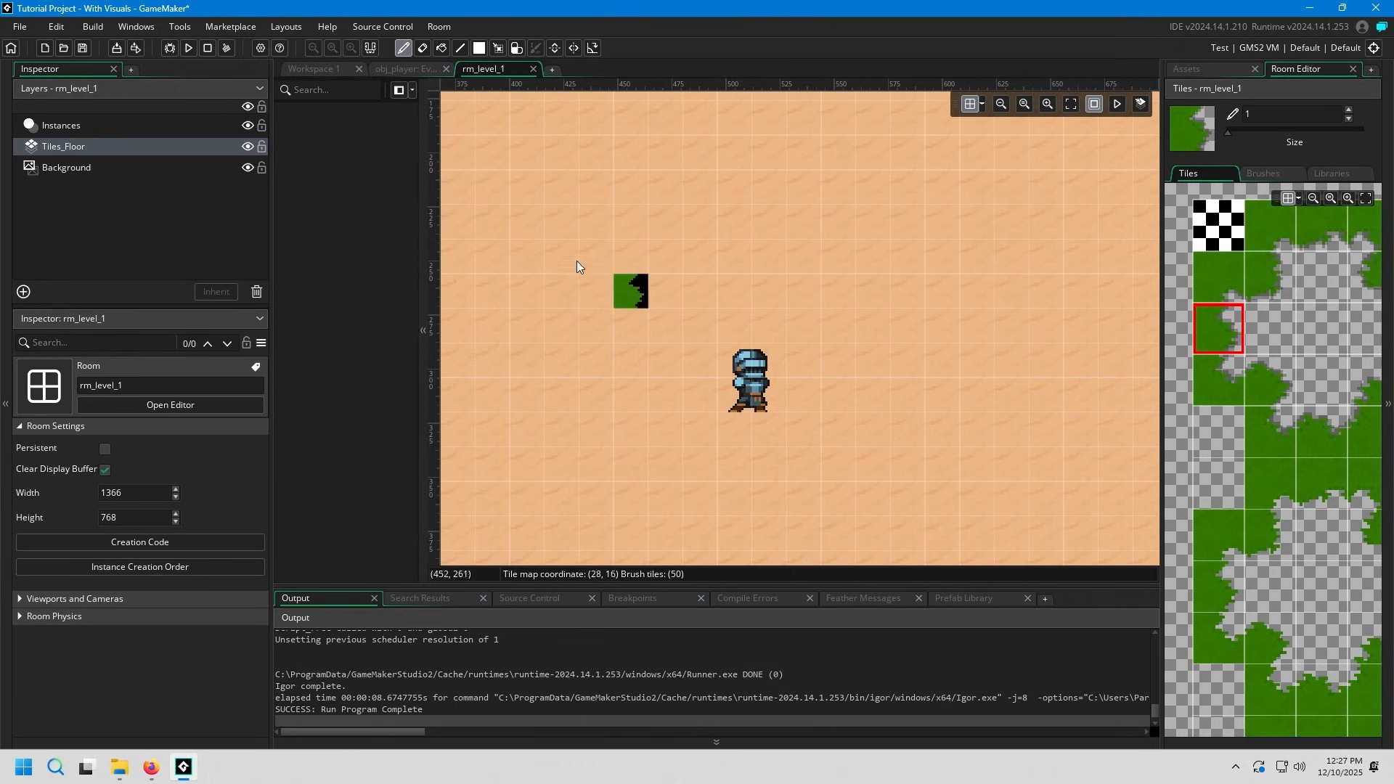
- Add a tile layer named Tile_Grass directly above Tiles_Floor and assign it the ts_floor tile set
scroll(931, 307, down, 2)
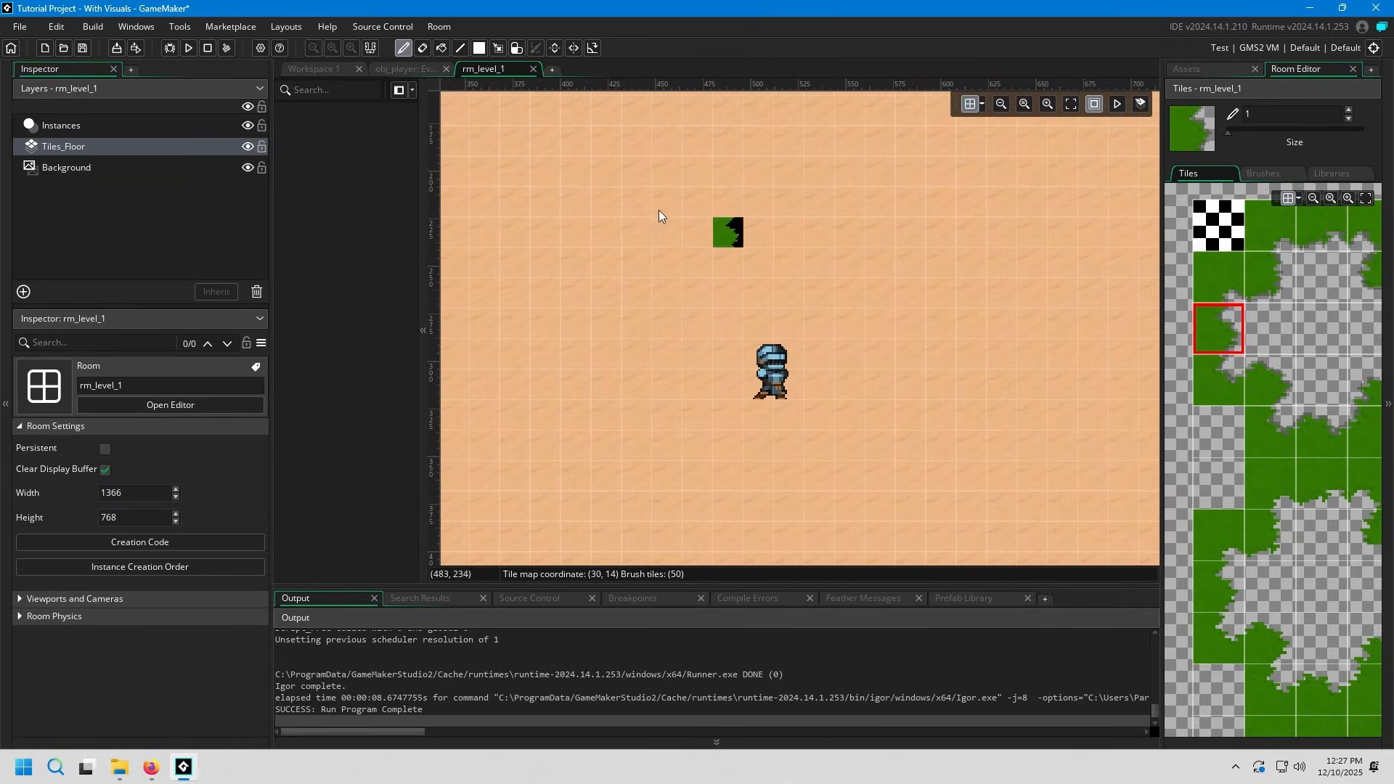
click(23, 291)
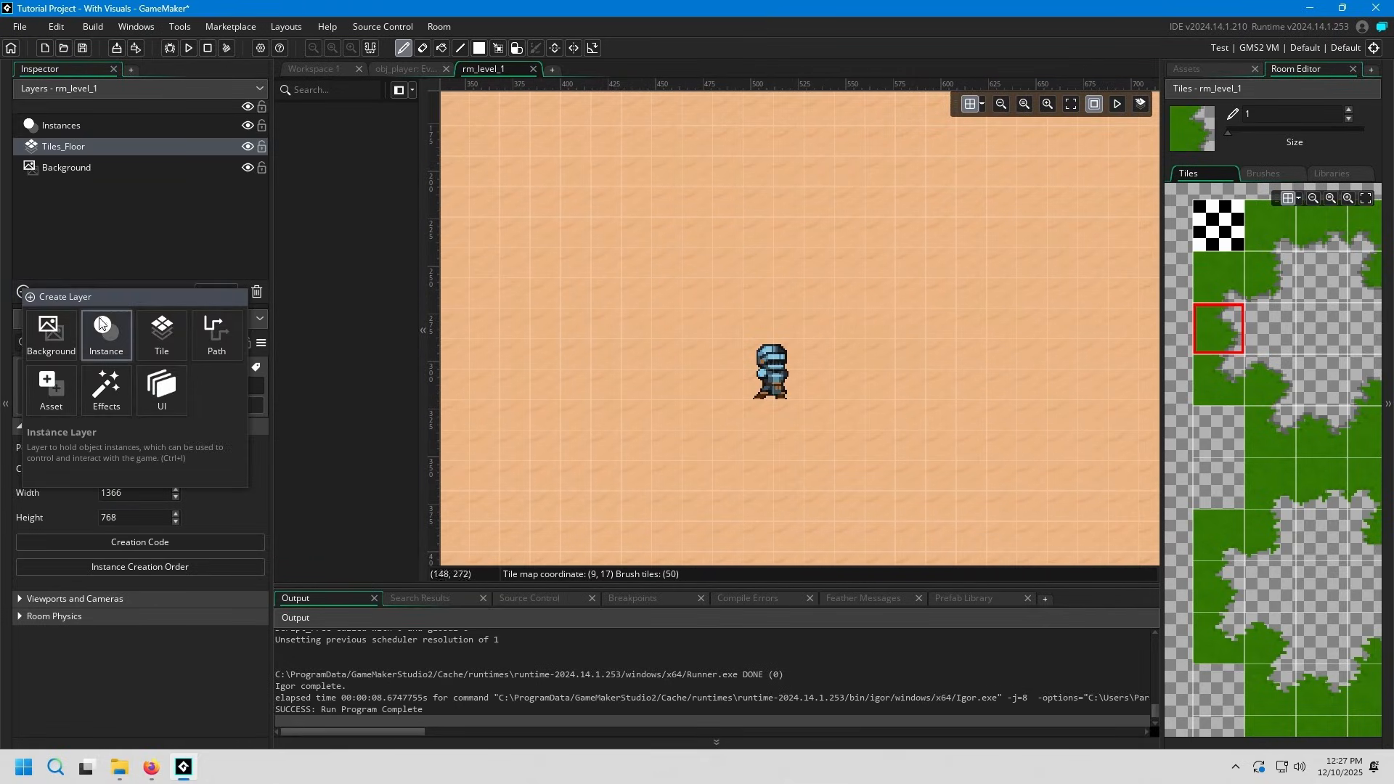
click(162, 332)
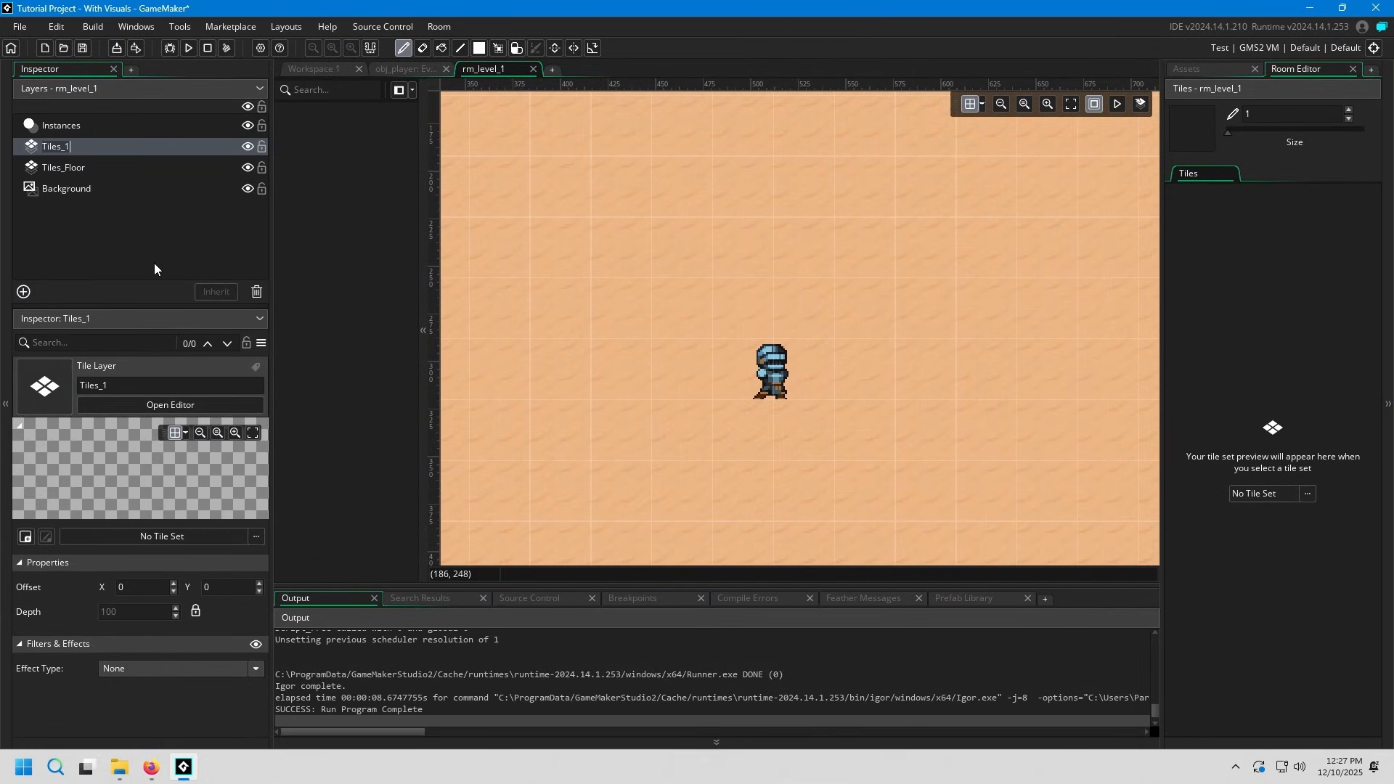
key(BackSpace)
text(Tile_Grass)
key(Return)
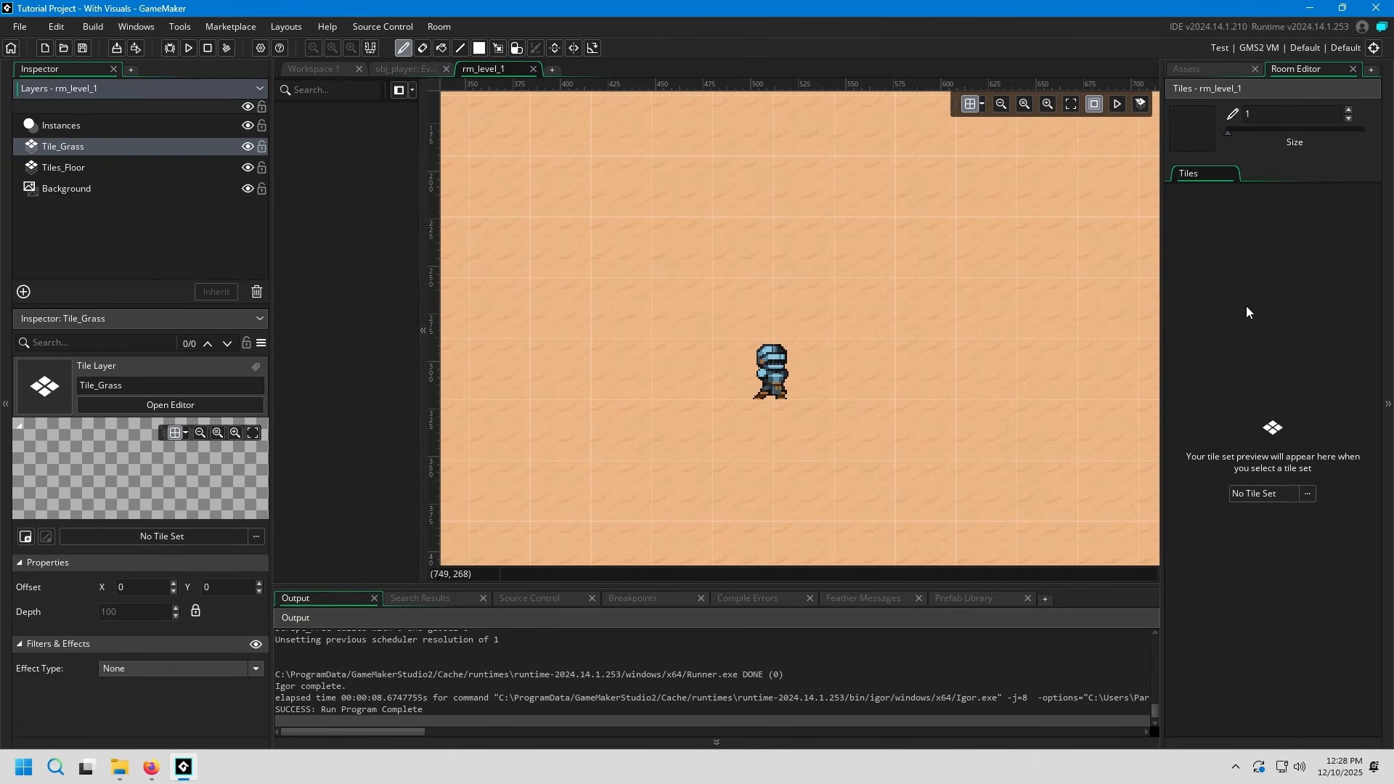
click(1249, 492)
double_click(1030, 530)
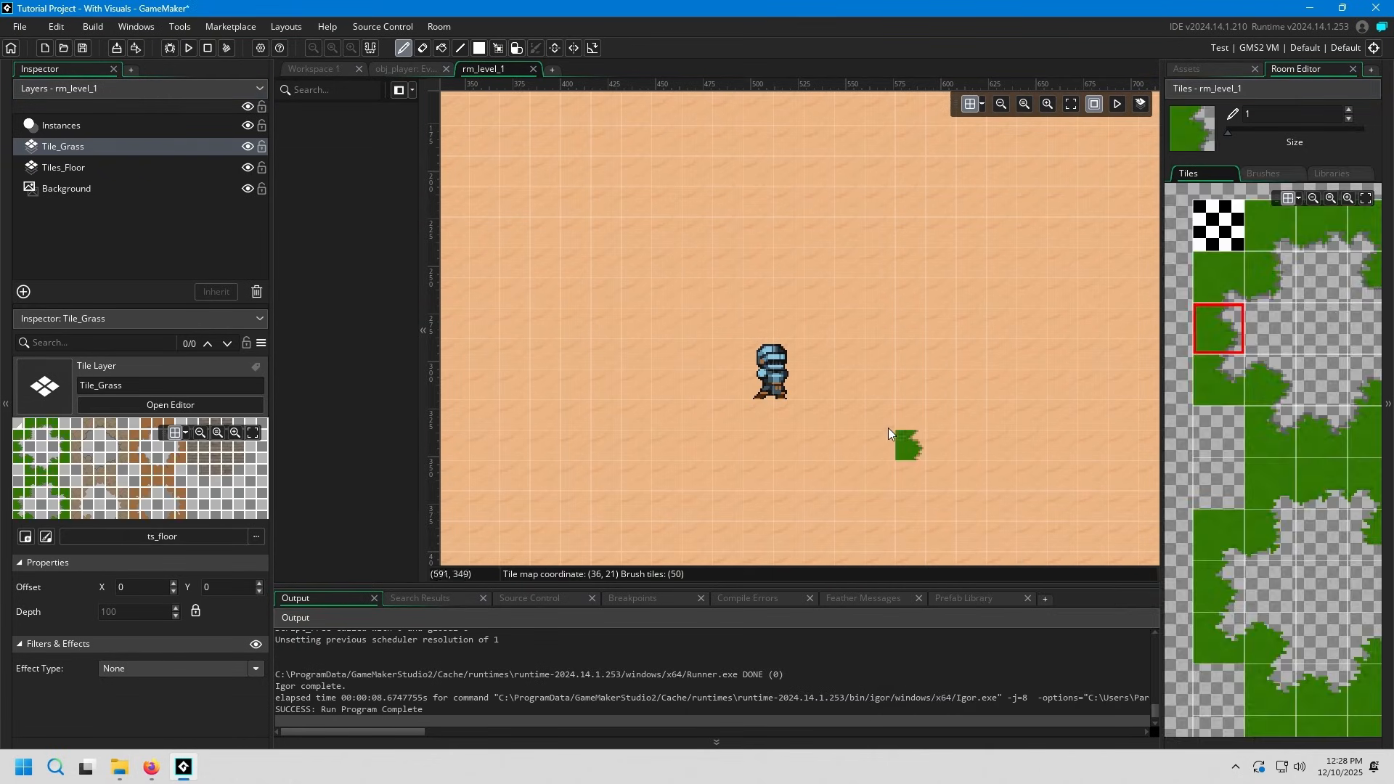
- Place the rounded top-right and top-left grass corner tiles beside the player on the Tile_Grass layer, one tile apart
ctrl+scroll(1288, 425, down, 3)
middle_drag(1296, 427, 1262, 401)
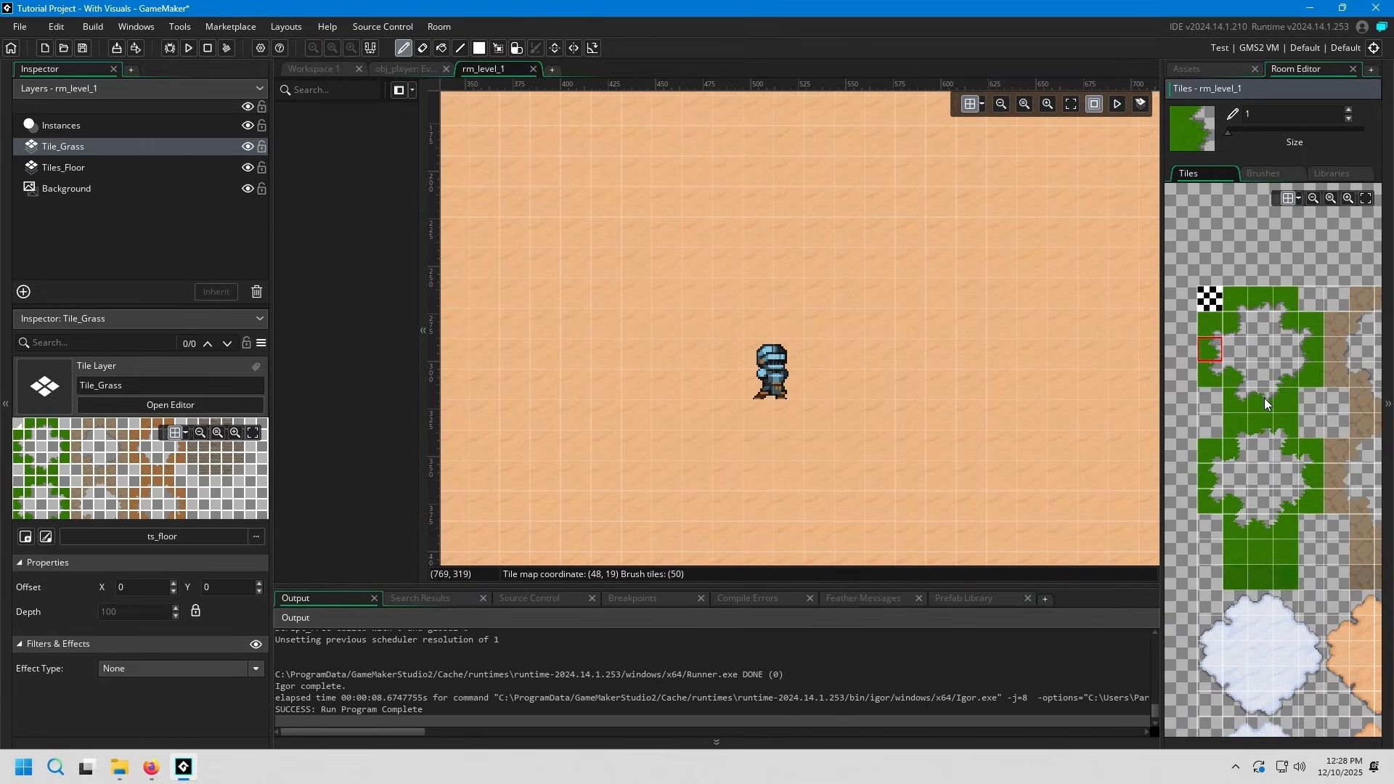
click(1211, 324)
ctrl+scroll(785, 353, up, 3)
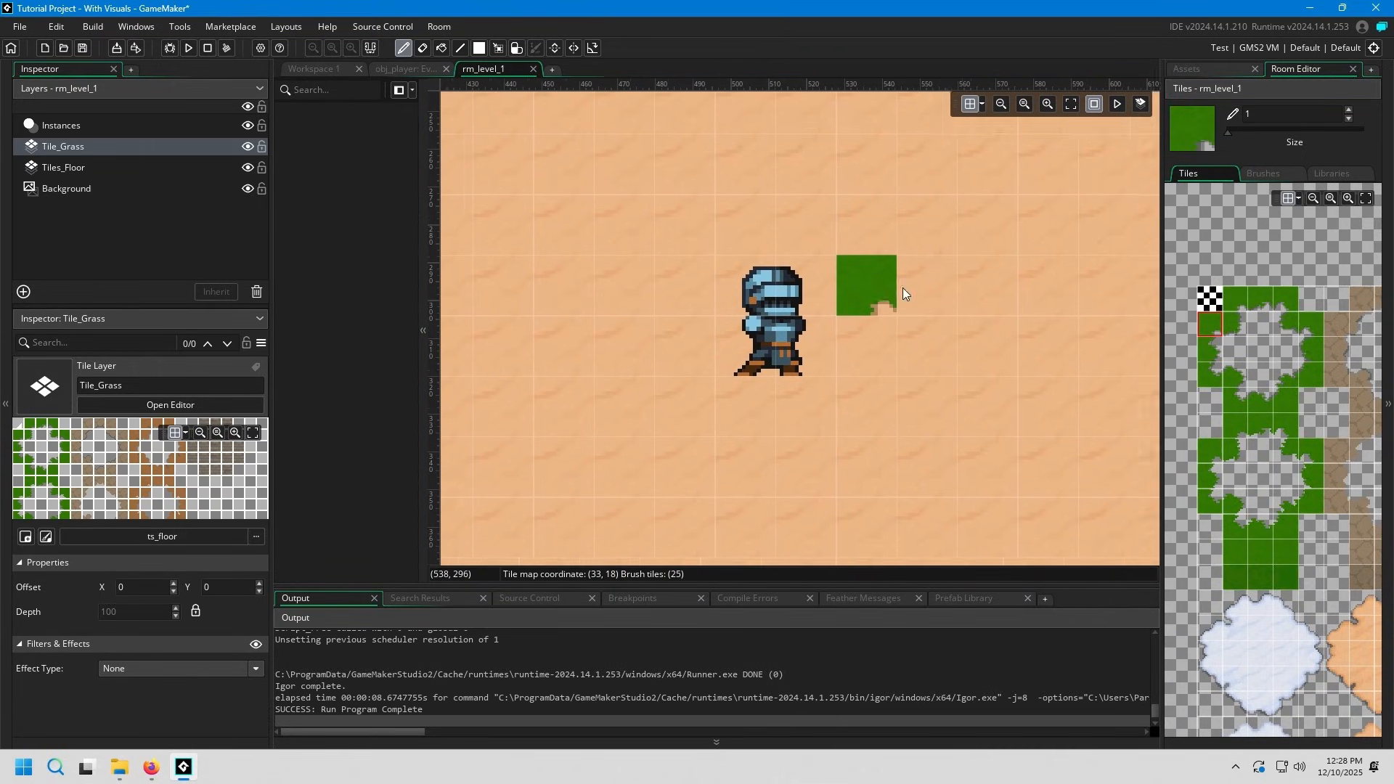
middle_drag(904, 288, 792, 300)
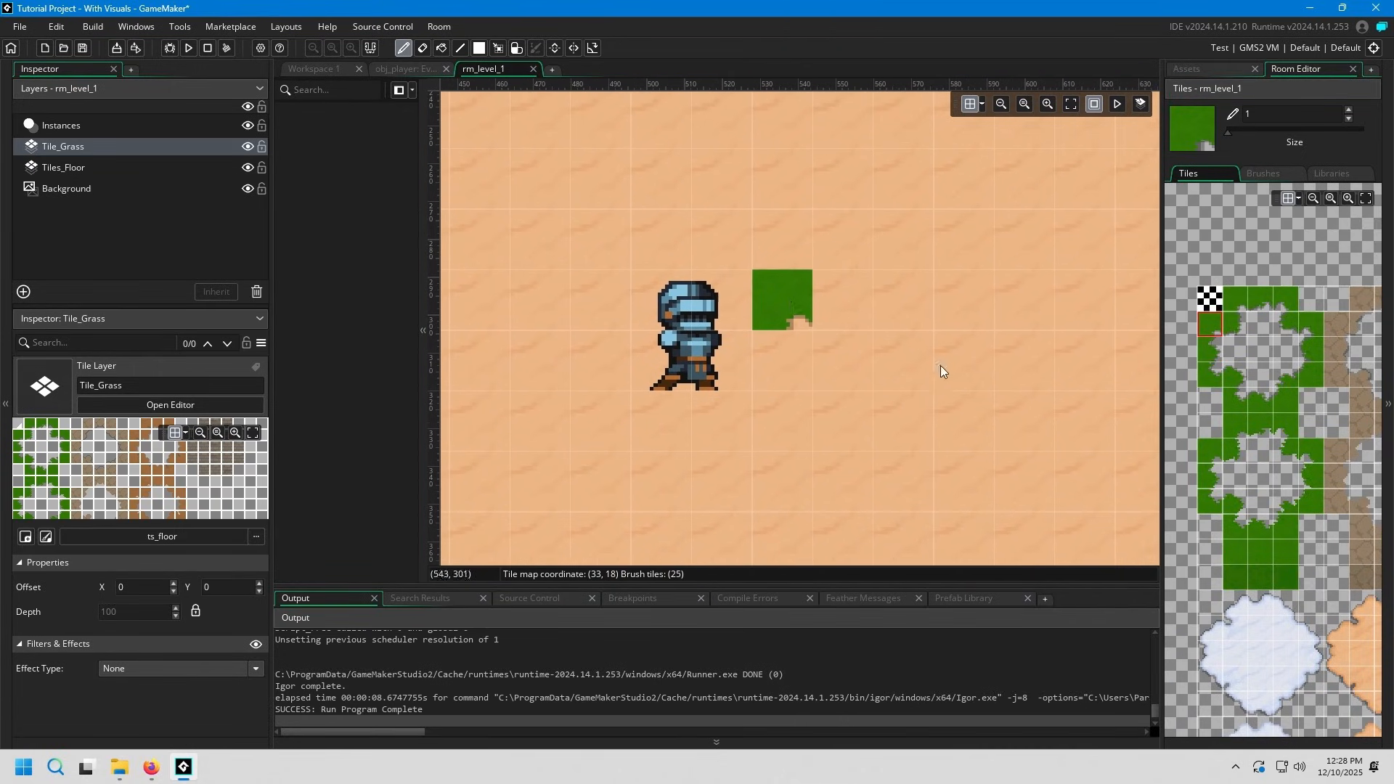
click(1224, 504)
click(927, 247)
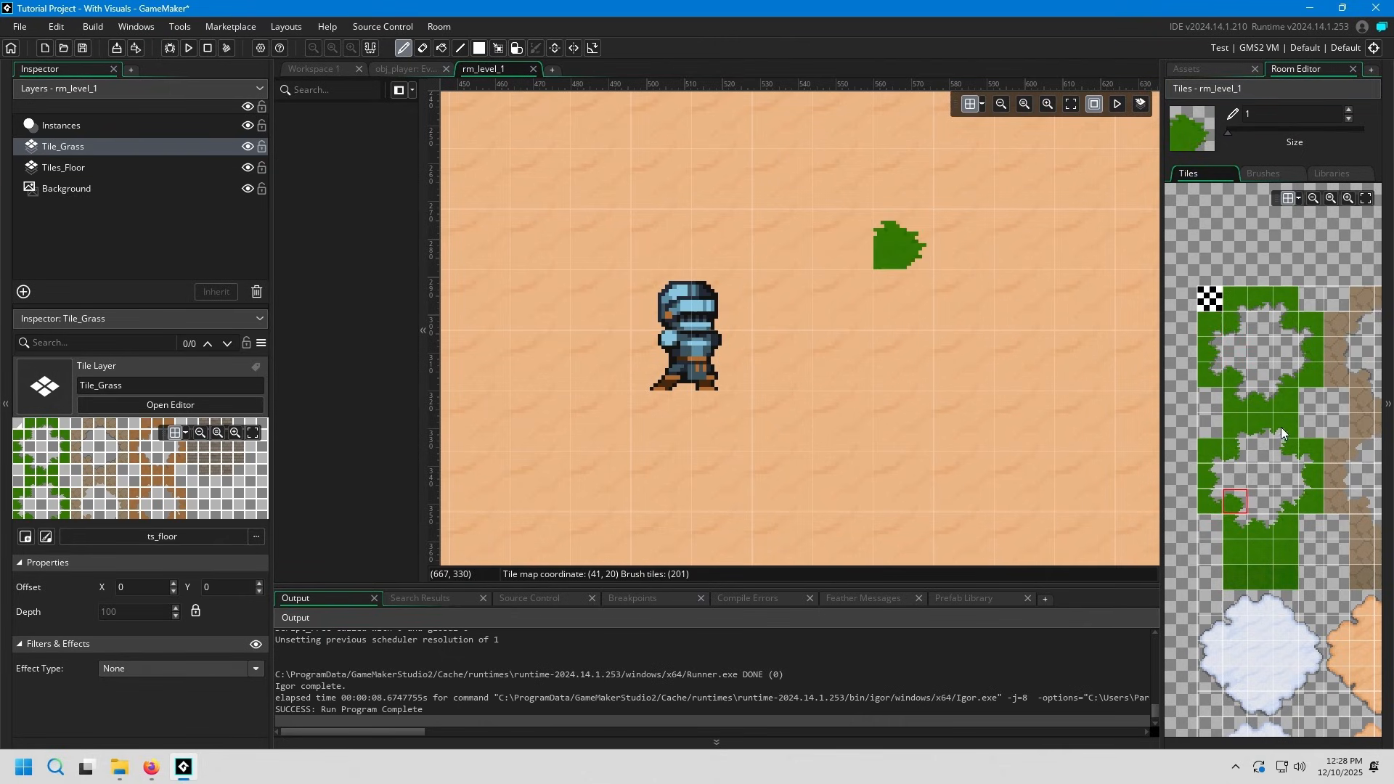
click(1285, 503)
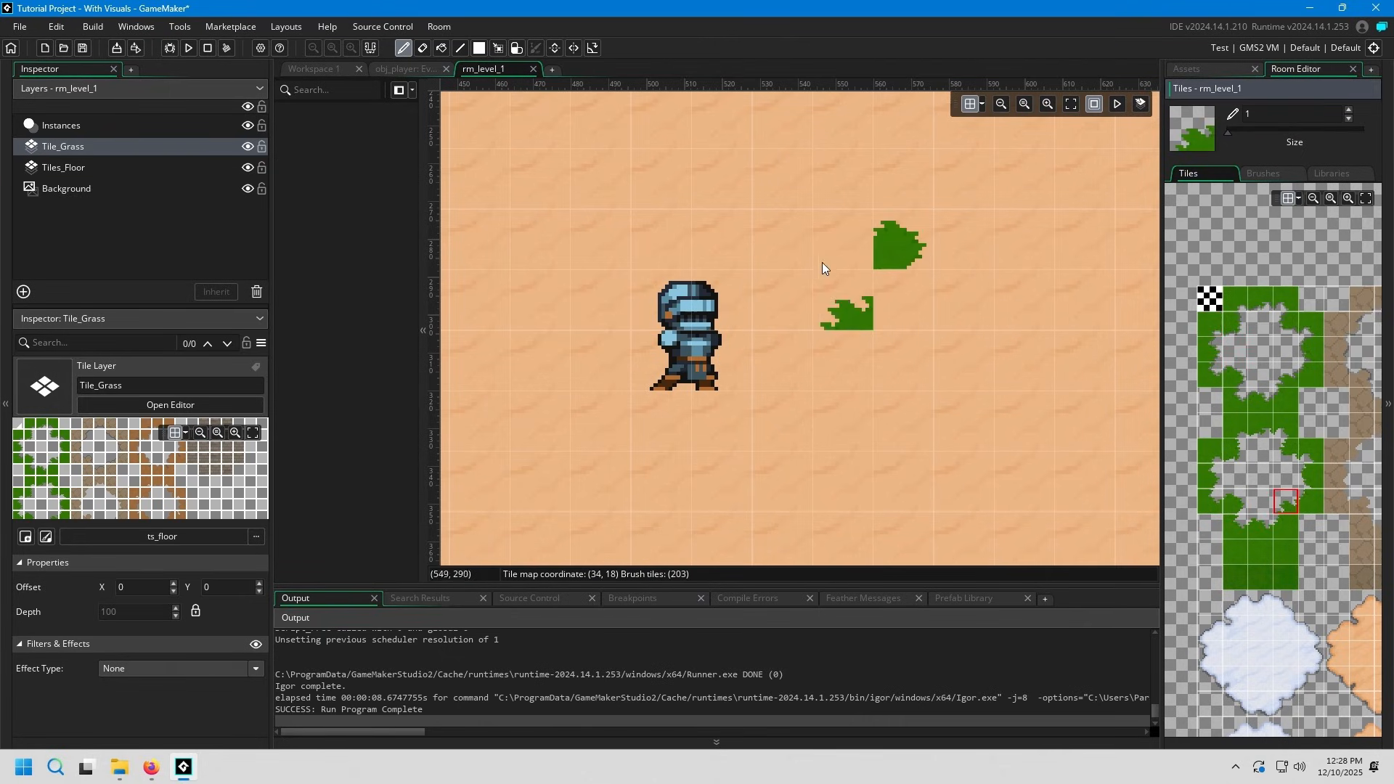
click(792, 251)
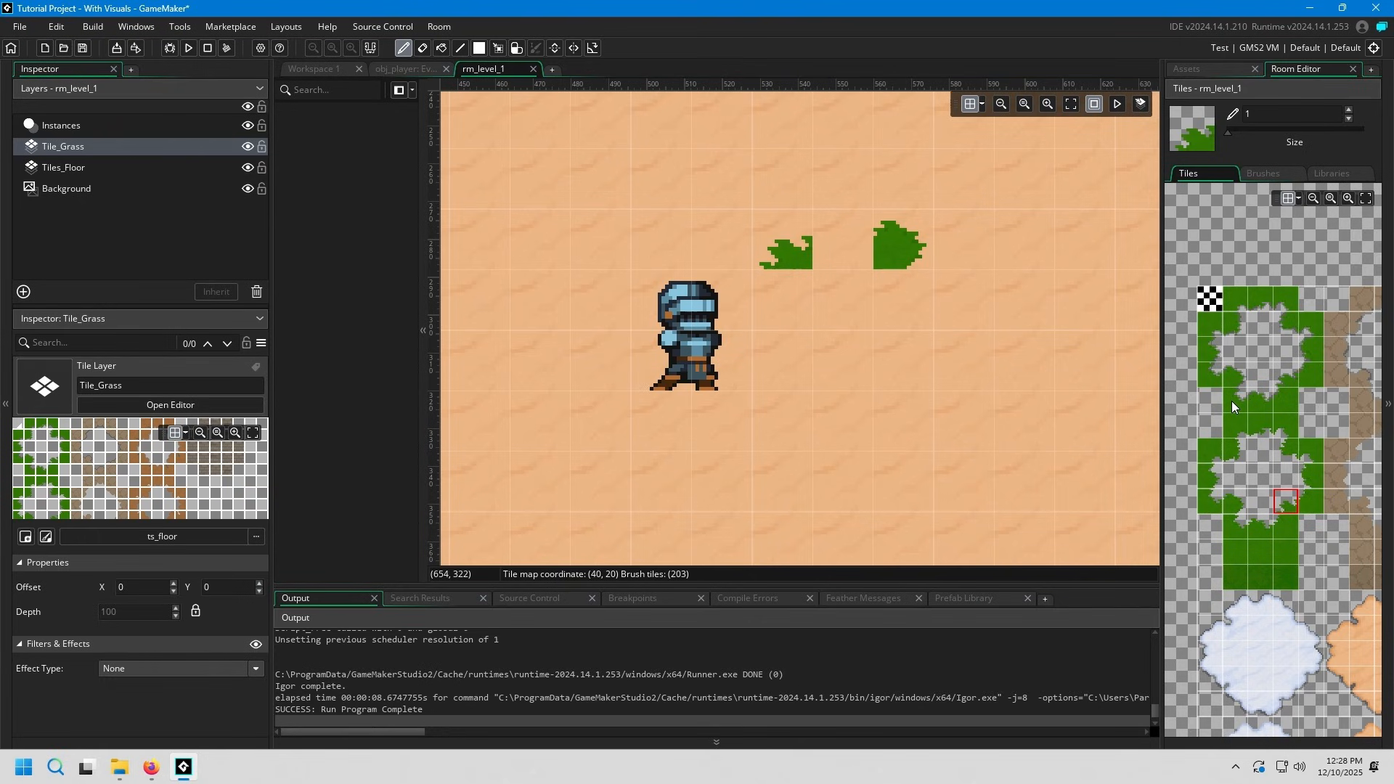
- Place the bottom-right and bottom-left grass corner tiles and paint the patch's left edge with two grass edge tiles
click(1235, 451)
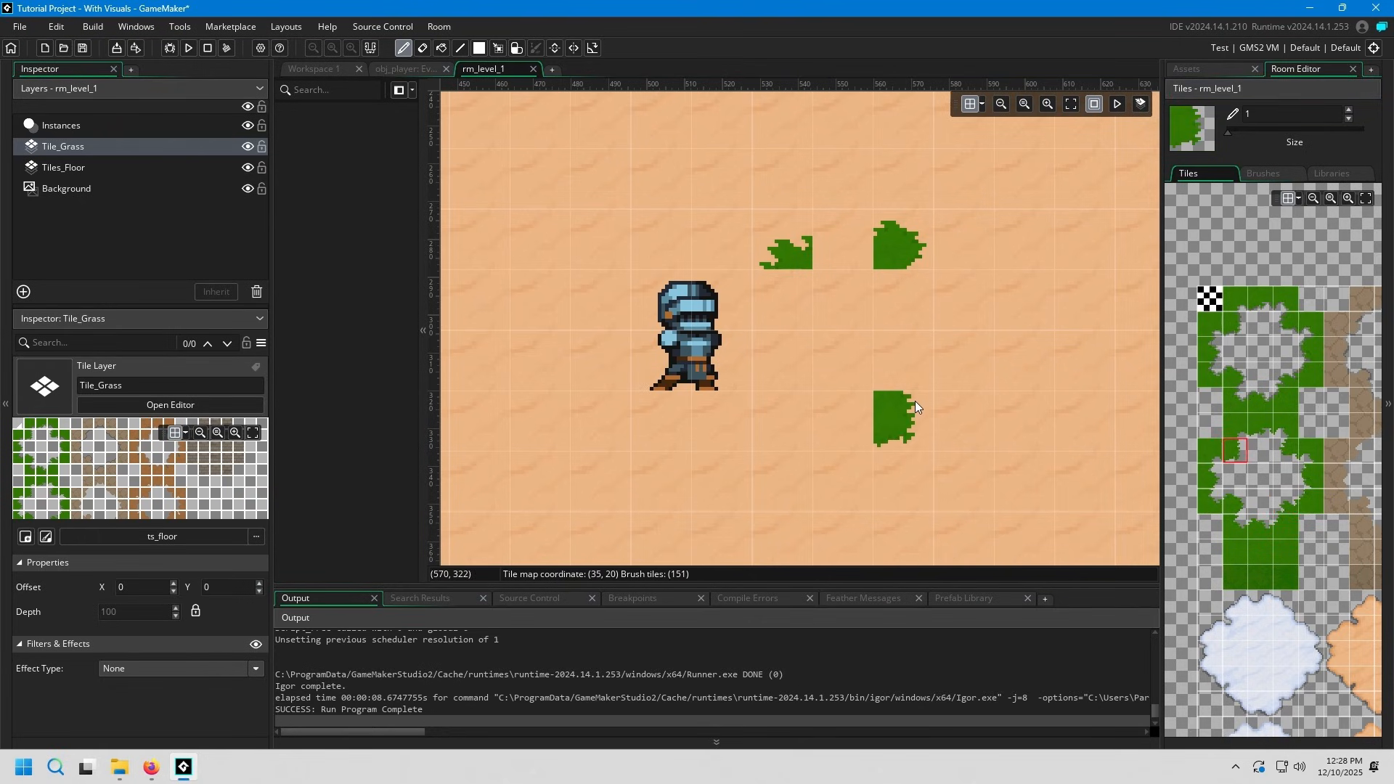
click(1286, 452)
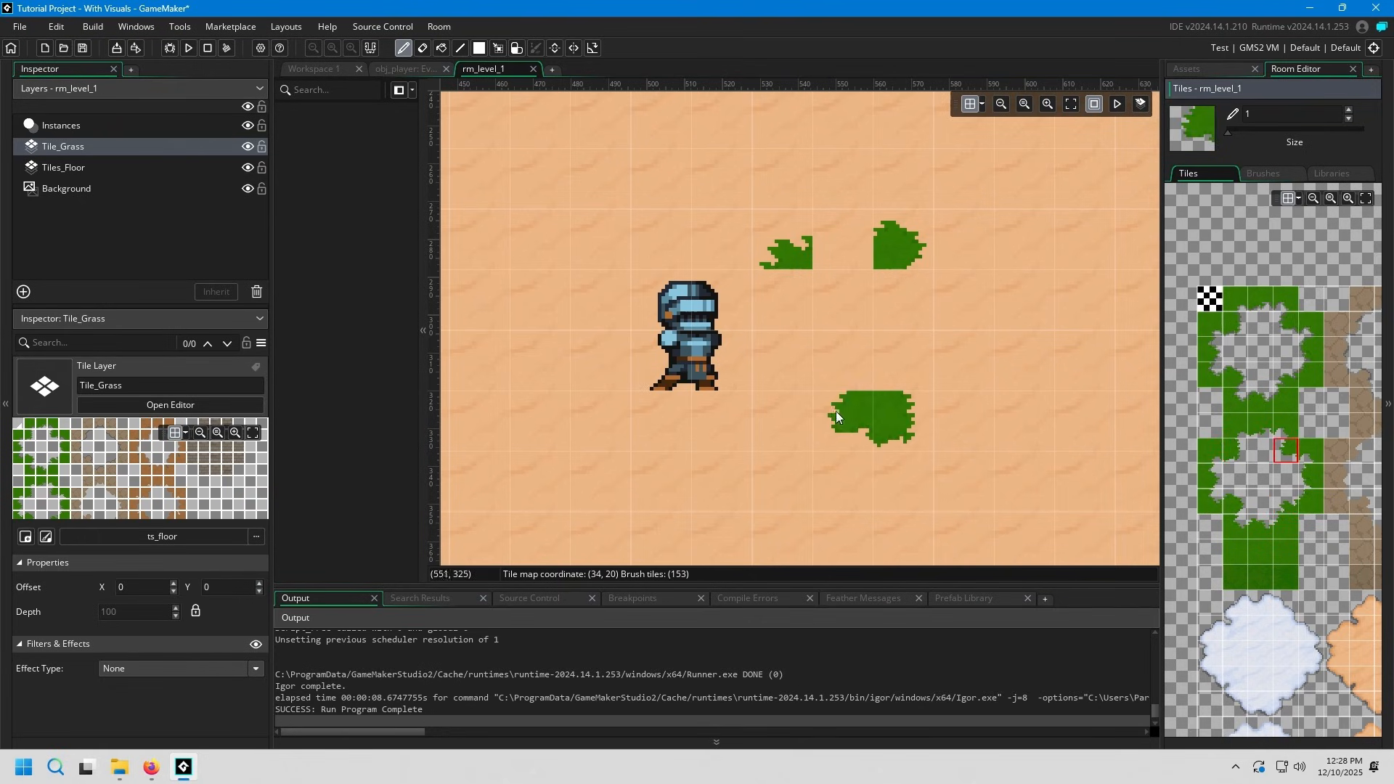
click(1312, 478)
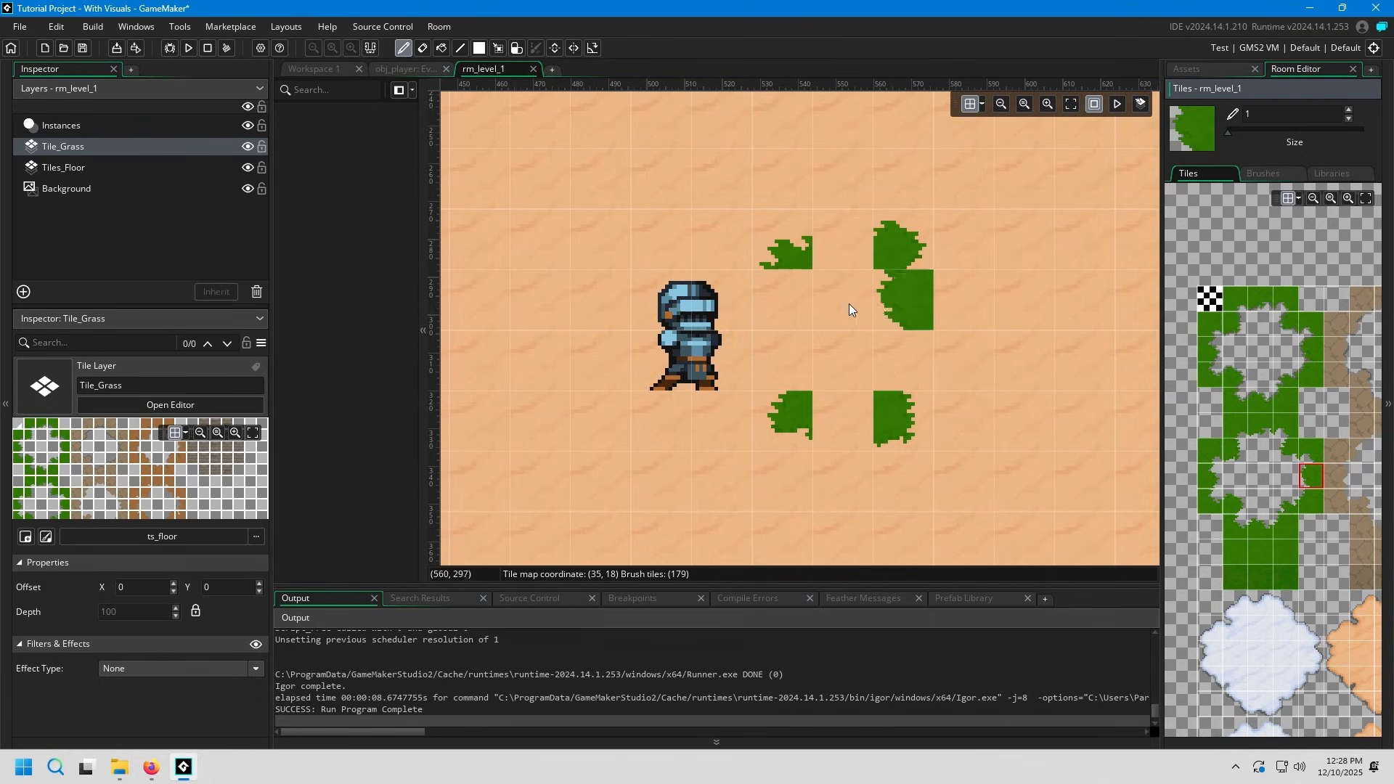
drag(791, 312, 791, 370)
- Complete the patch's bottom, right and top edges with matching grass edge tiles and fill its two centre cells with the solid grass tile
click(1262, 432)
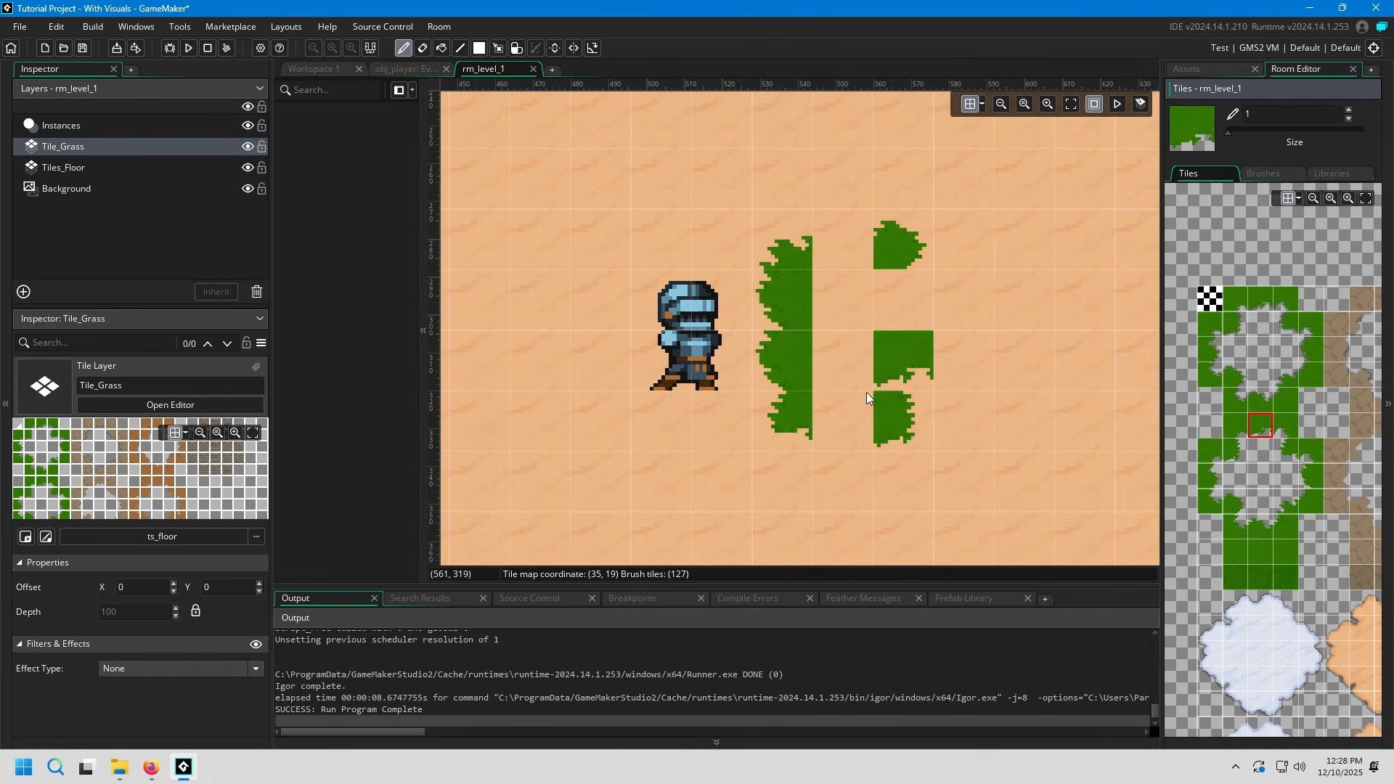
click(845, 414)
click(1211, 477)
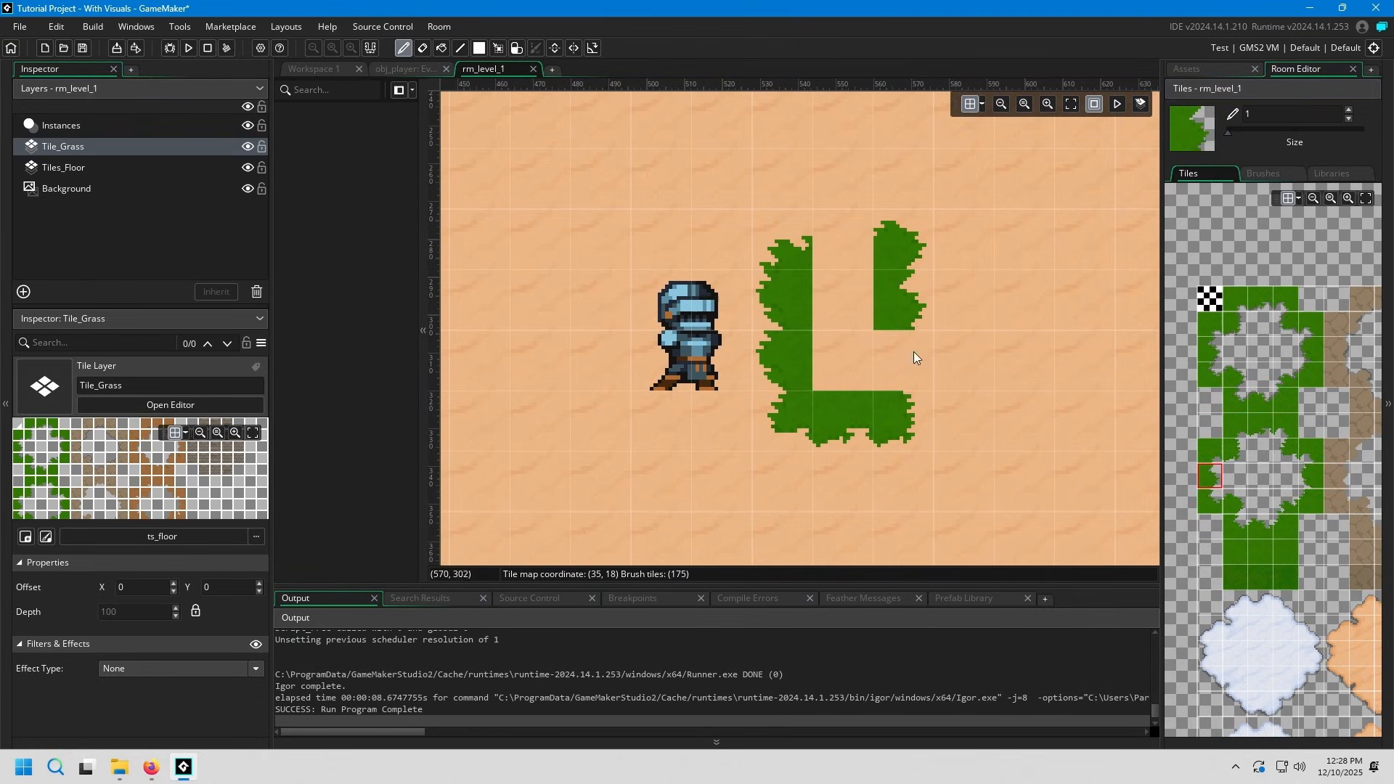
click(1258, 532)
click(842, 243)
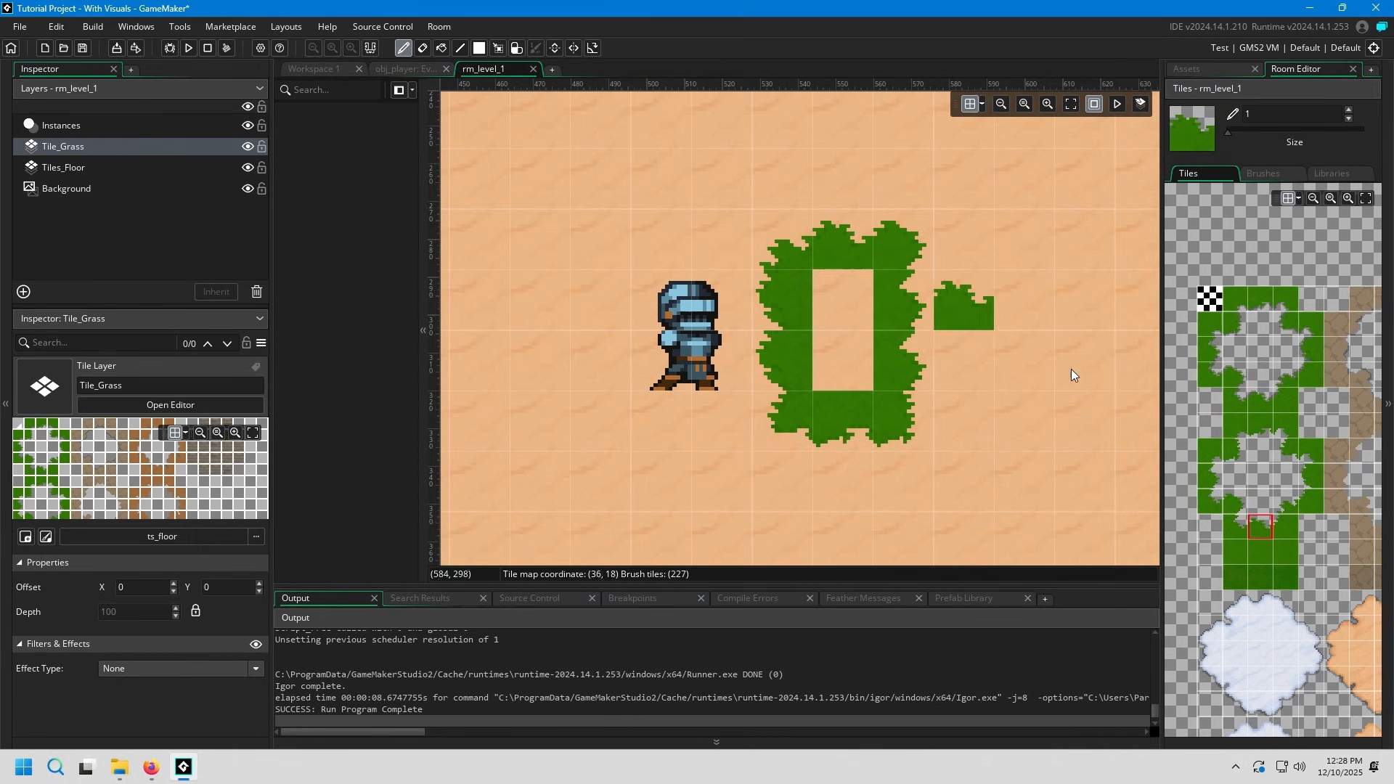
click(1261, 551)
click(835, 347)
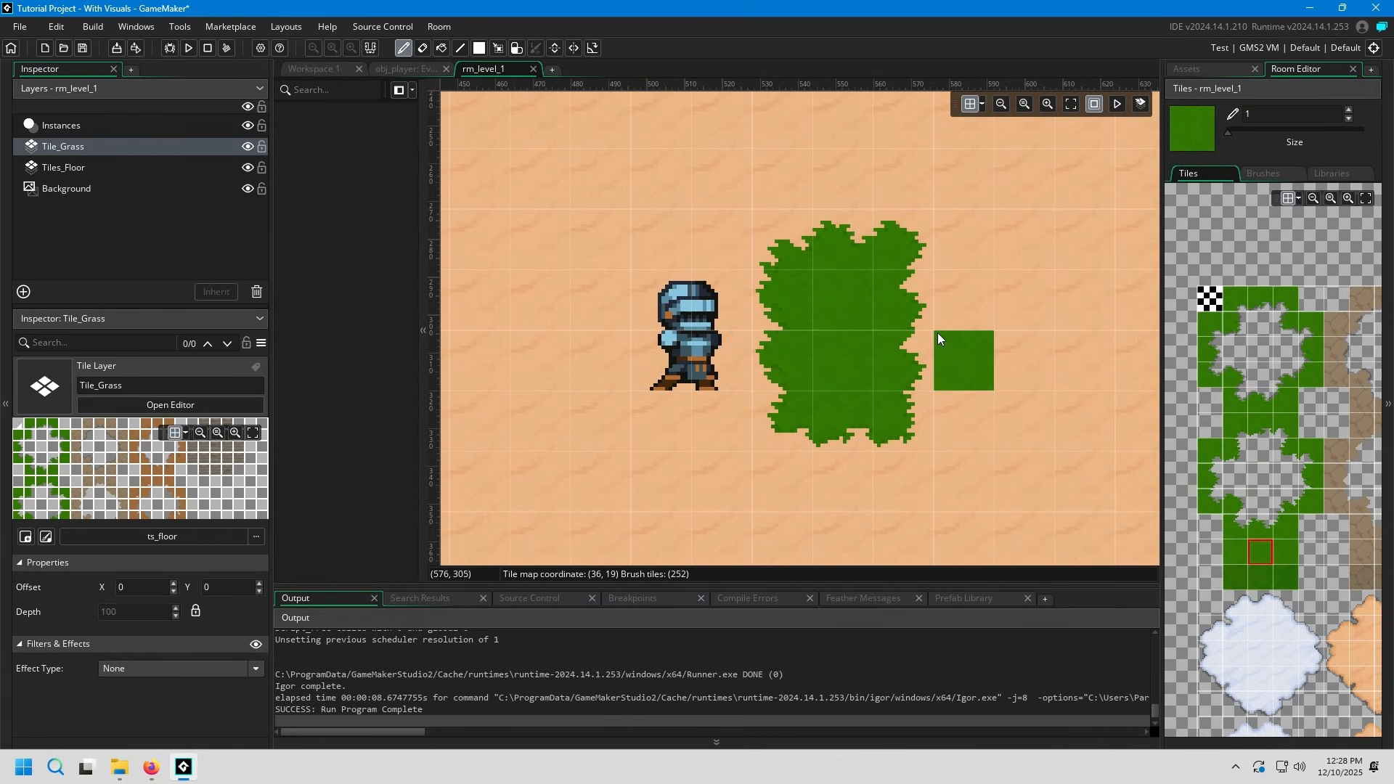
ctrl+scroll(938, 332, down, 3)
ctrl+scroll(938, 332, up, 5)
ctrl+scroll(939, 332, down, 3)
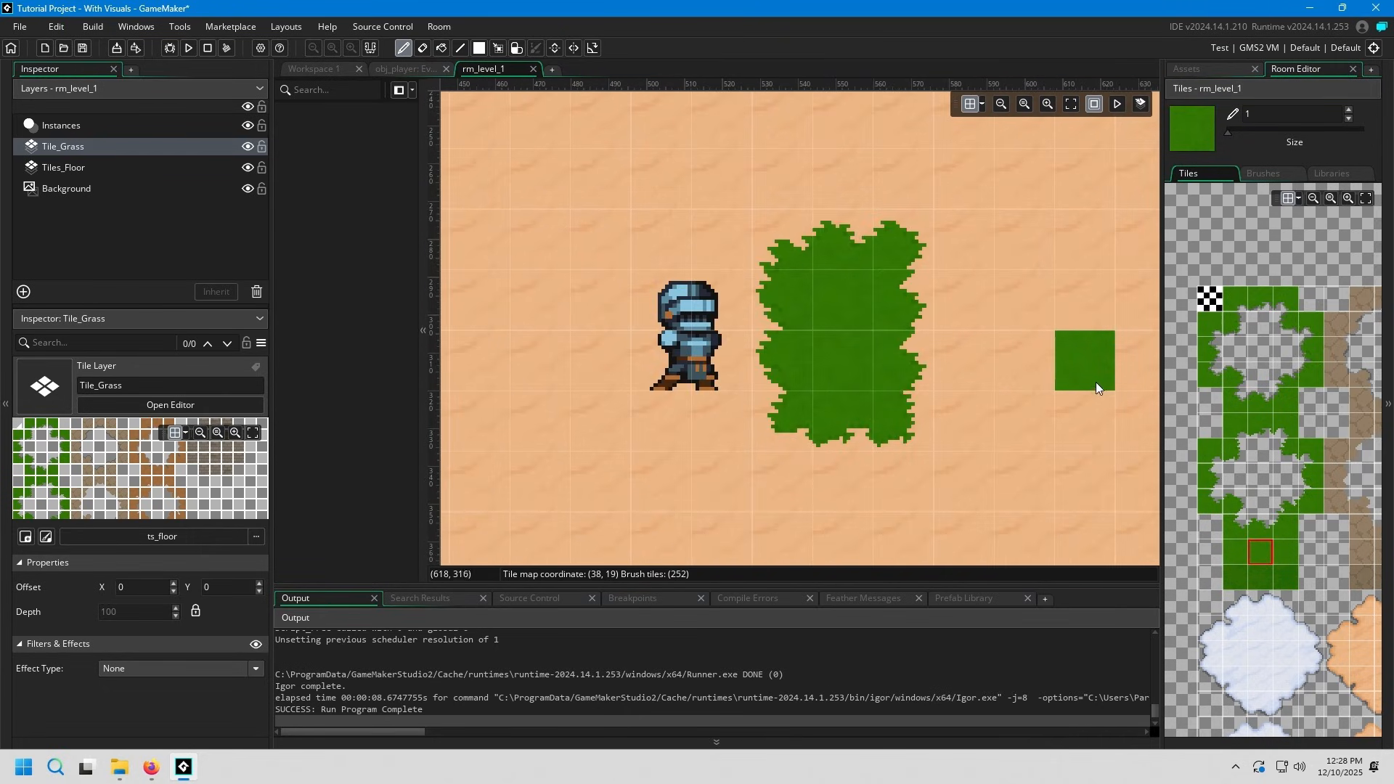
ctrl+scroll(1035, 372, down, 6)
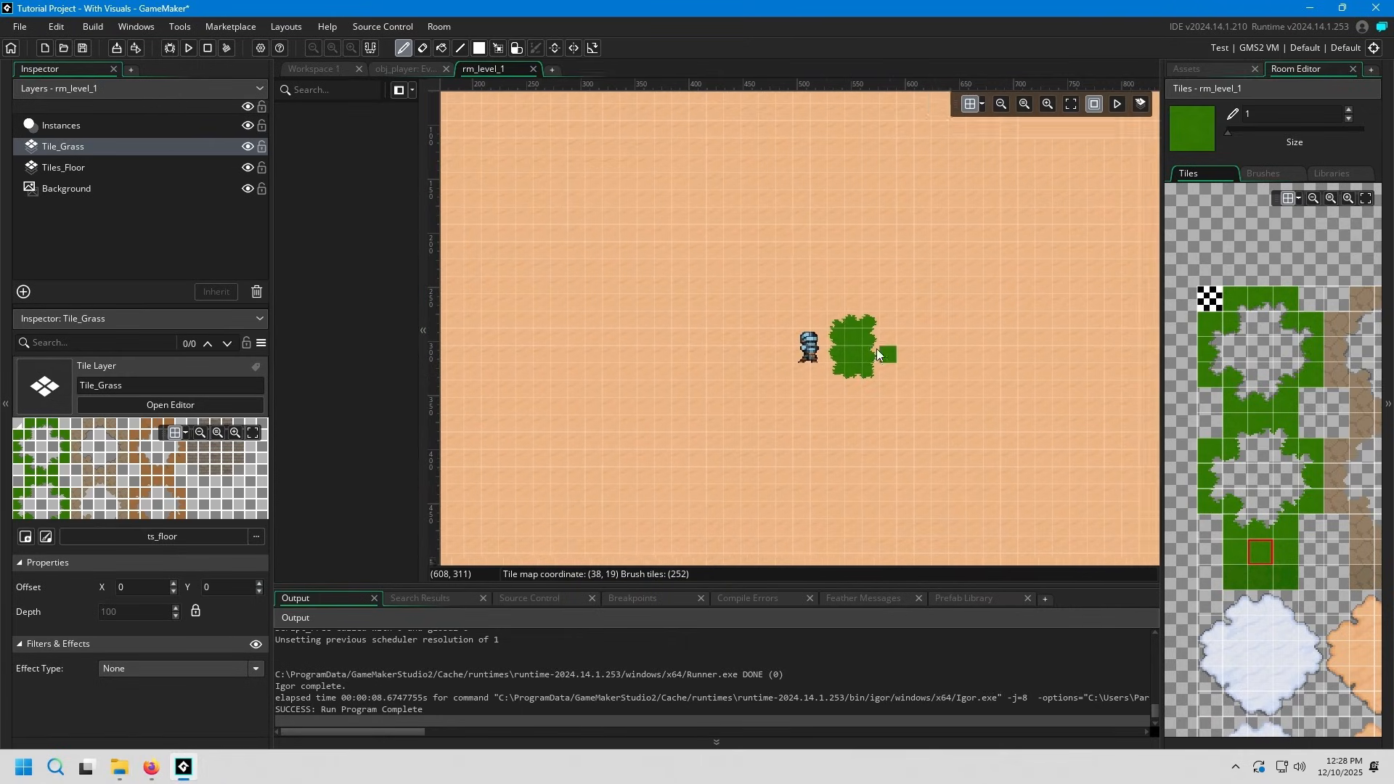
ctrl+scroll(728, 303, up, 6)
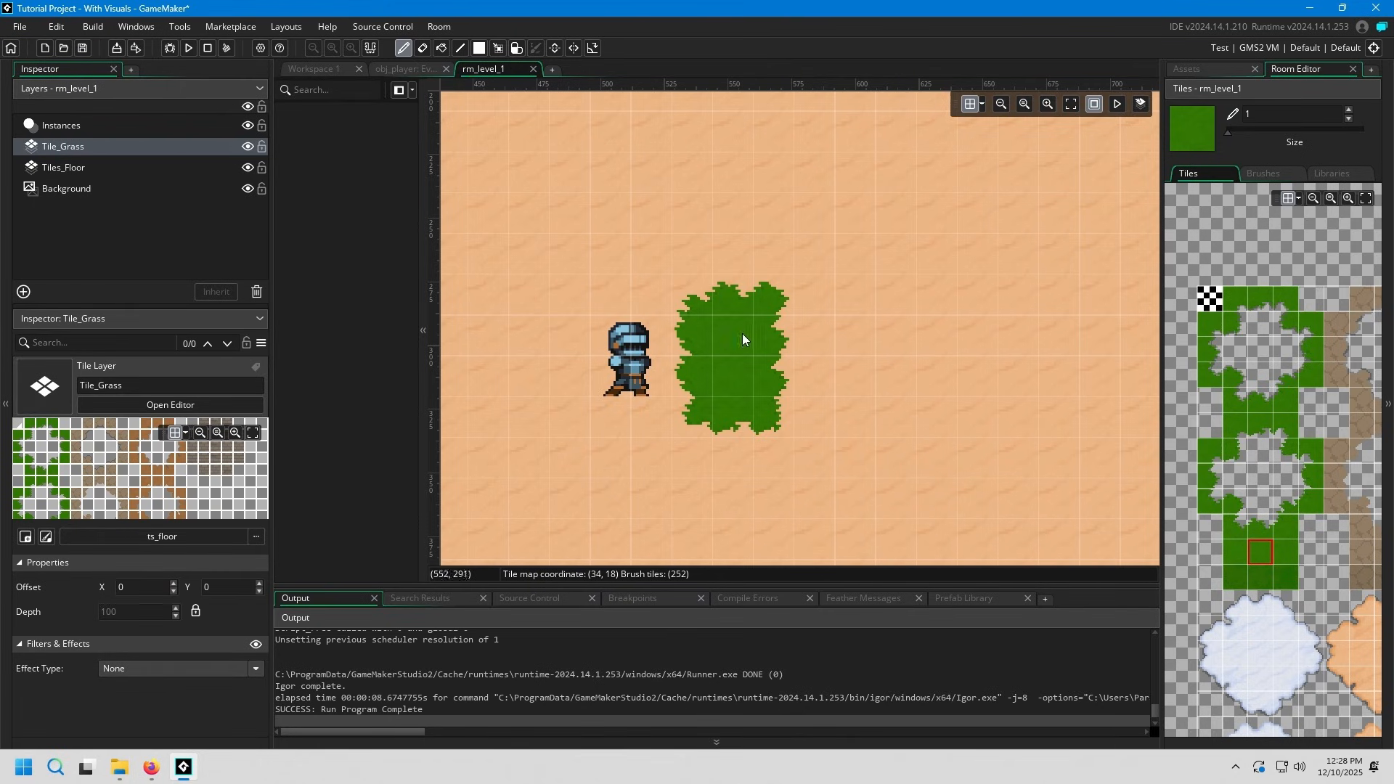
ctrl+scroll(988, 365, down, 4)
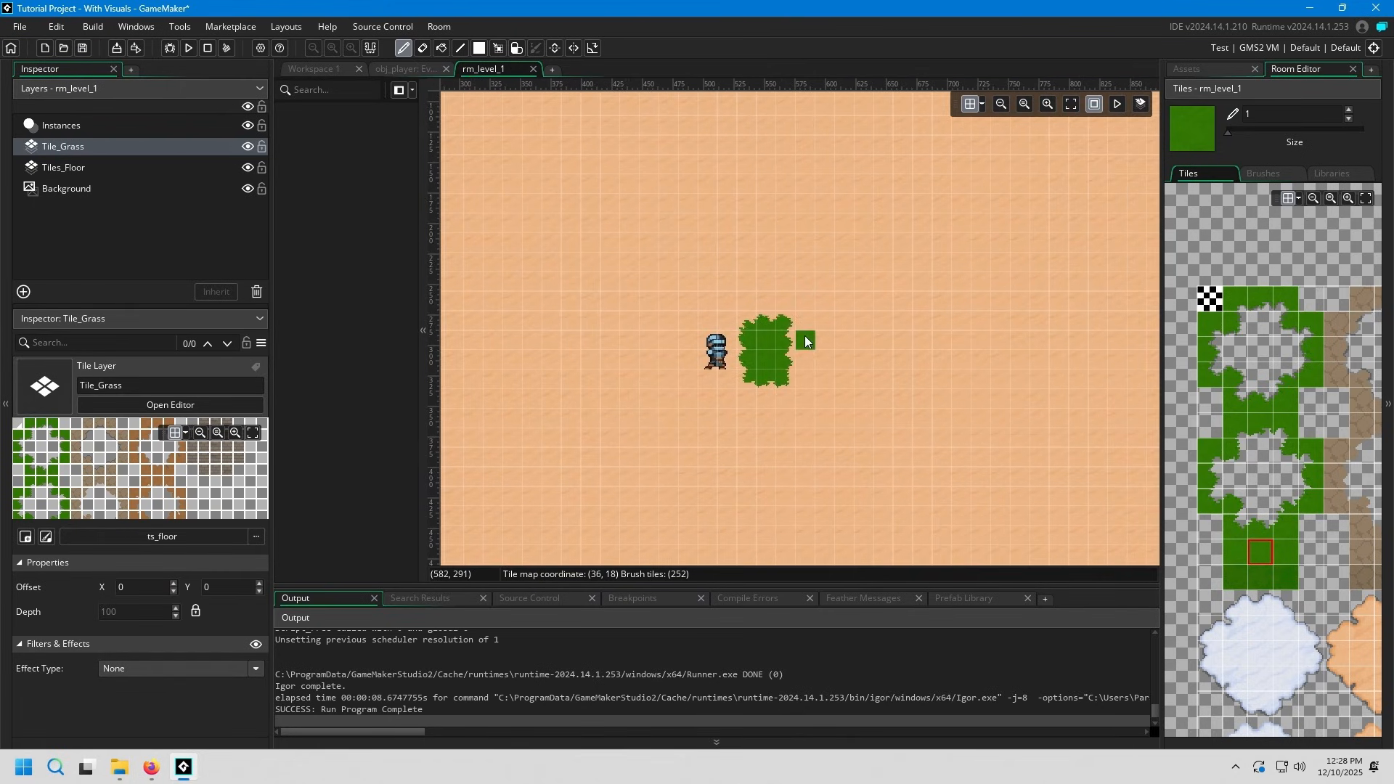
scroll(928, 337, up, 2)
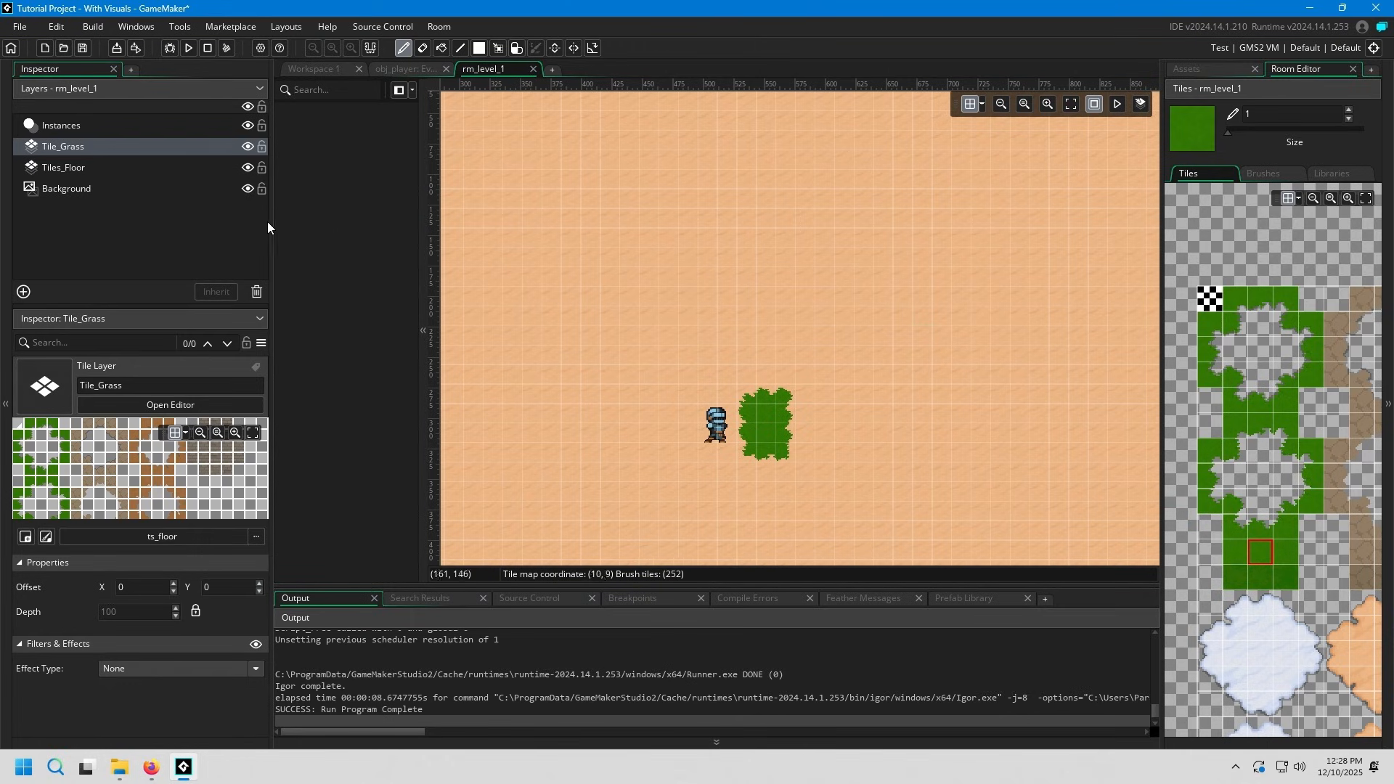
- Run the game, walk the player around and across the grass patch to test the layer order, and close the game window
click(104, 147)
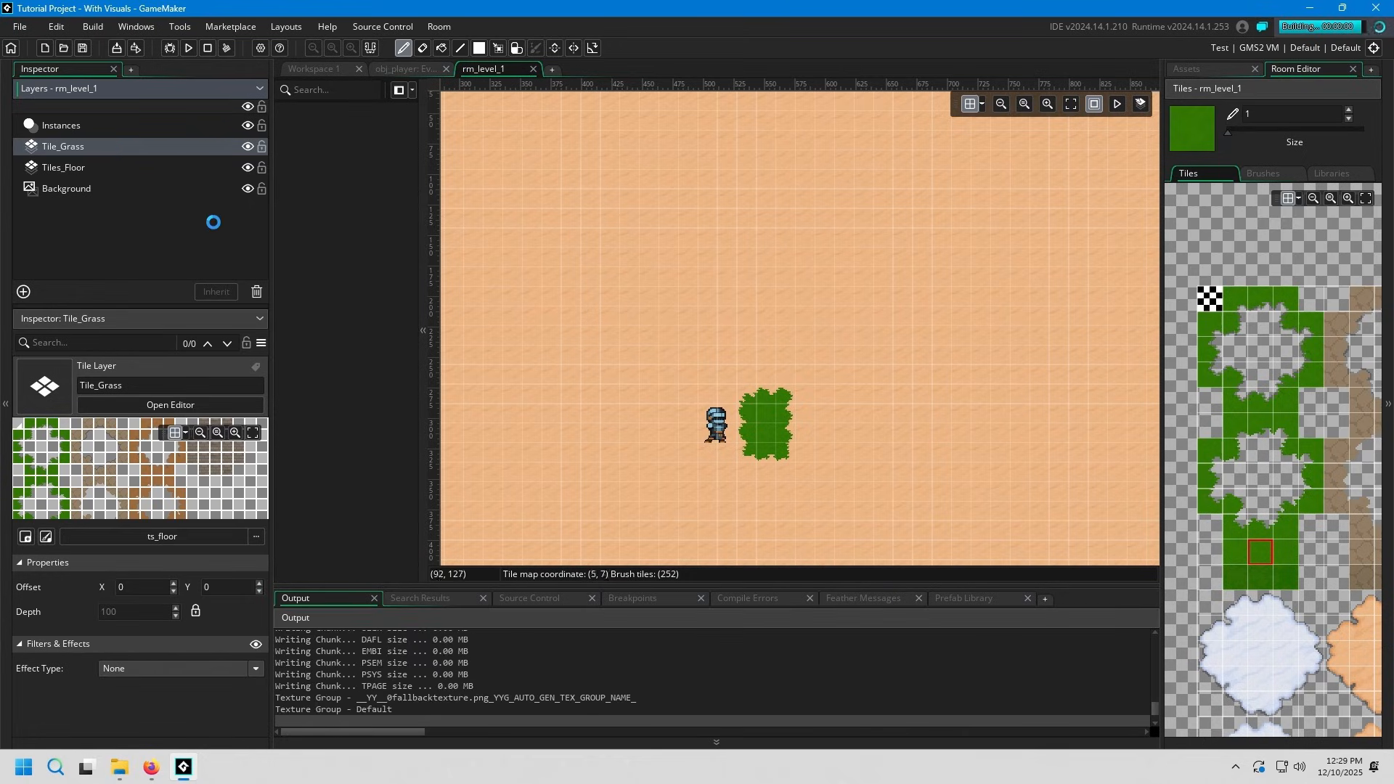
key(s)
key(d)
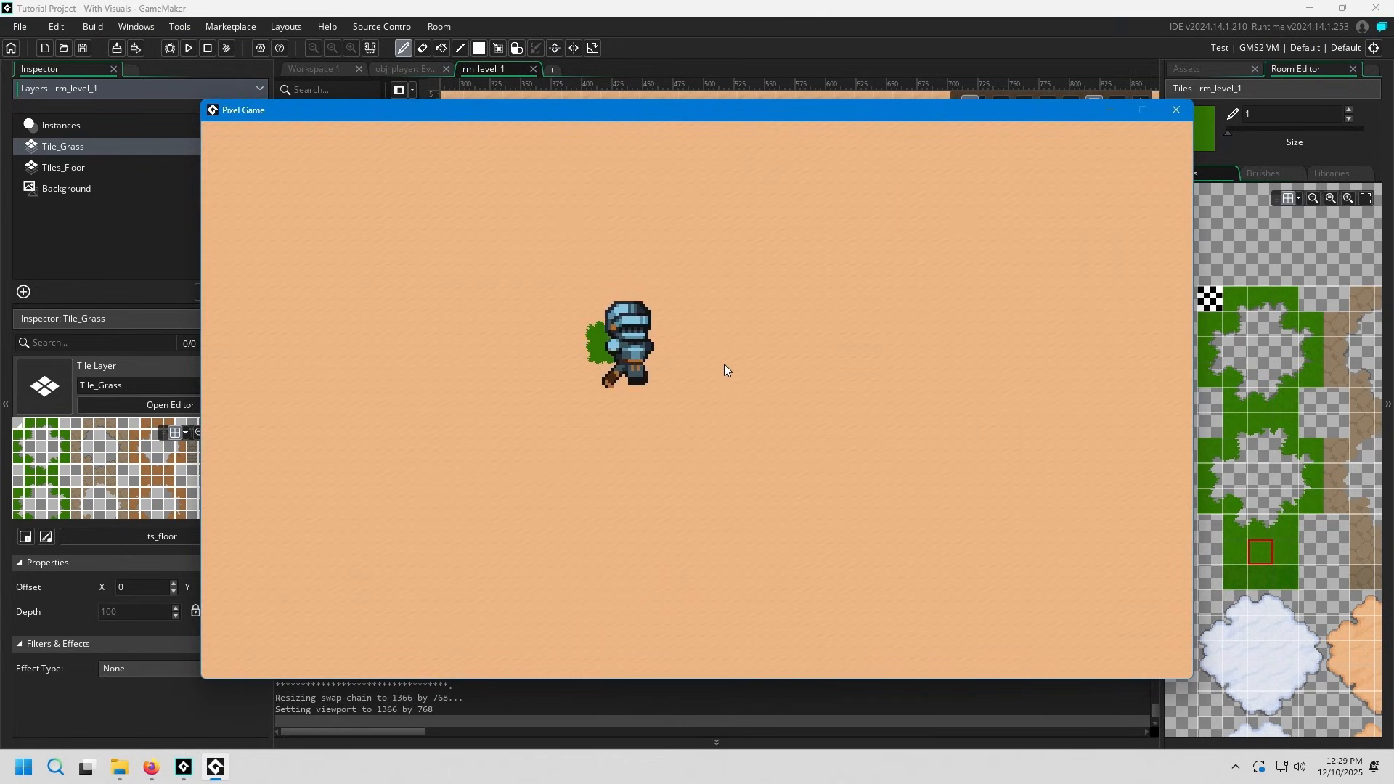
key(w)
key(a)
key(s)
key(d)
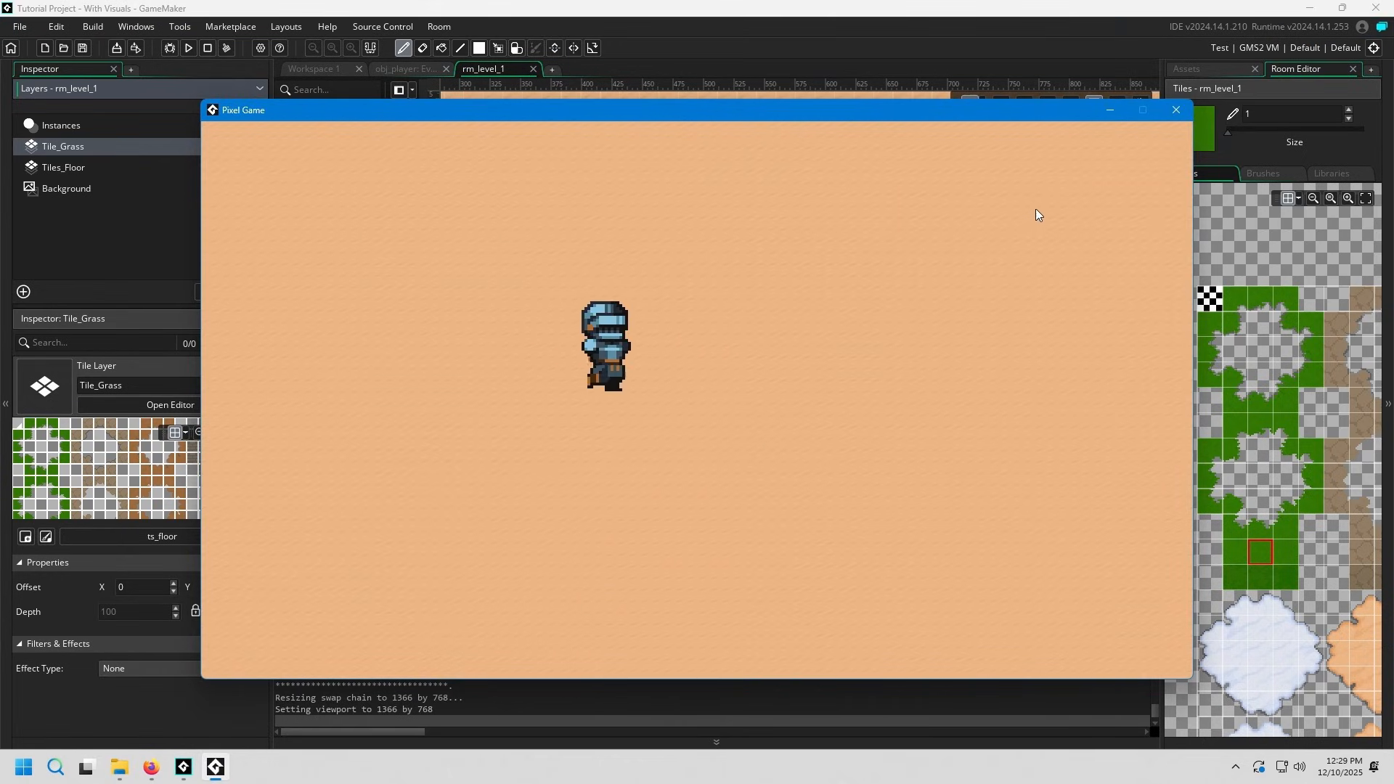
key(s)
key(a)
key(w)
key(d)
click(1178, 112)
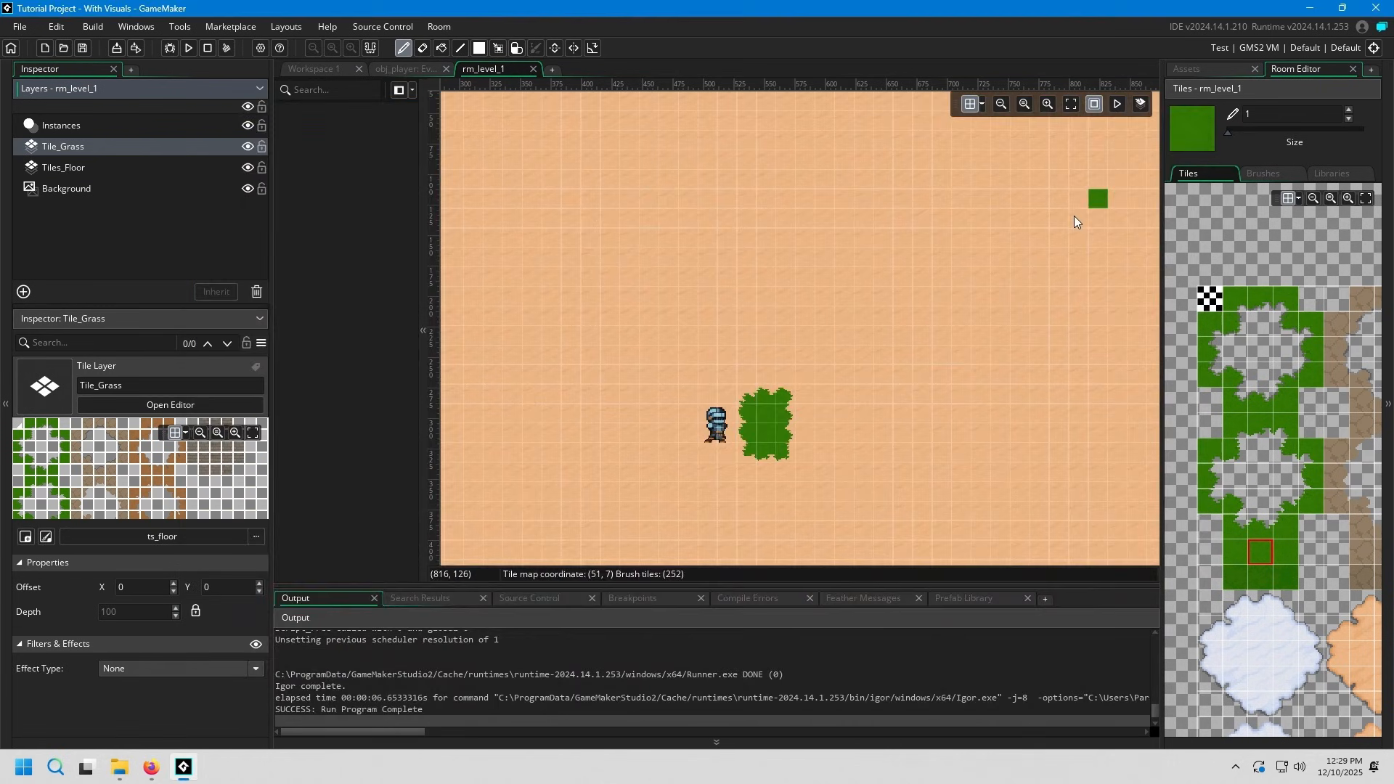
- Switch to the Tilesets folder in File Explorer and examine the Dungeon_Tiles.png tile sheet at a larger size
mouse_move(119, 767)
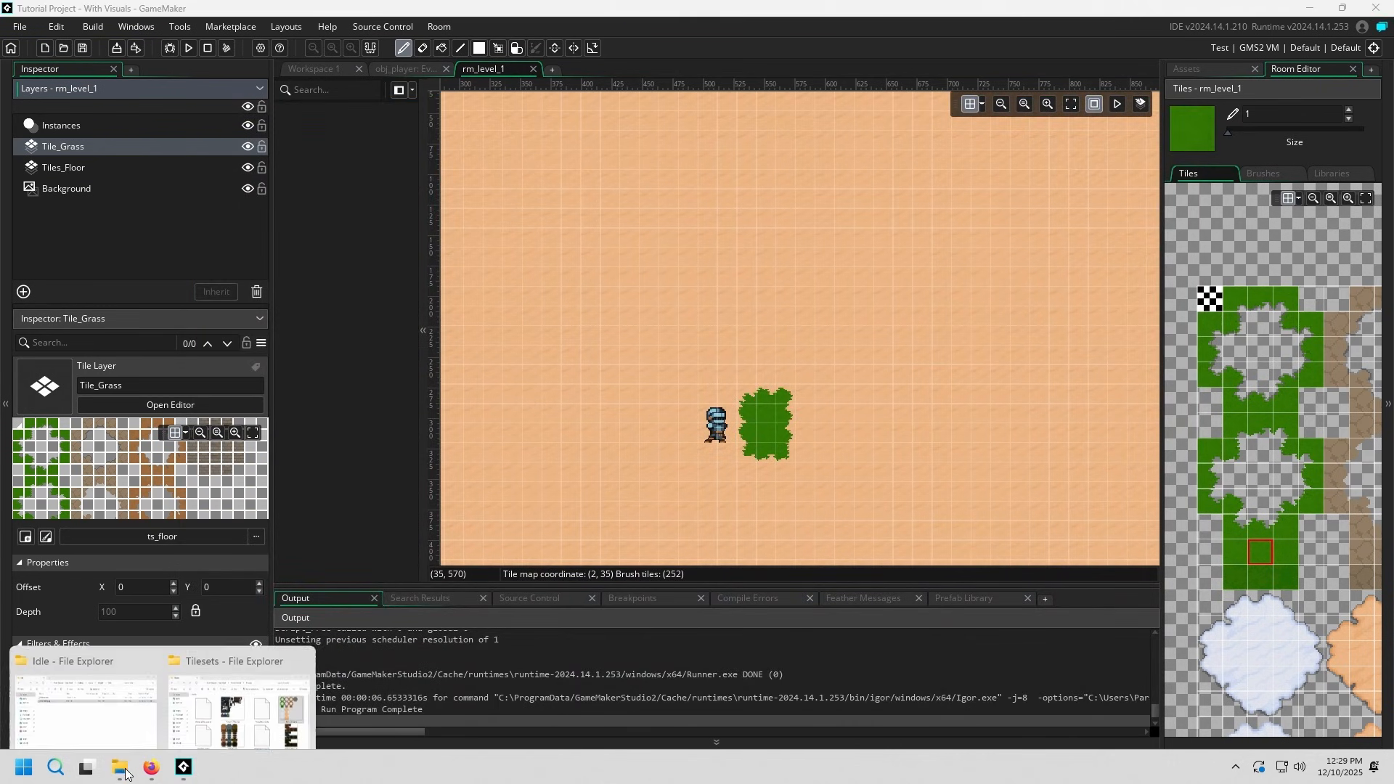
click(294, 715)
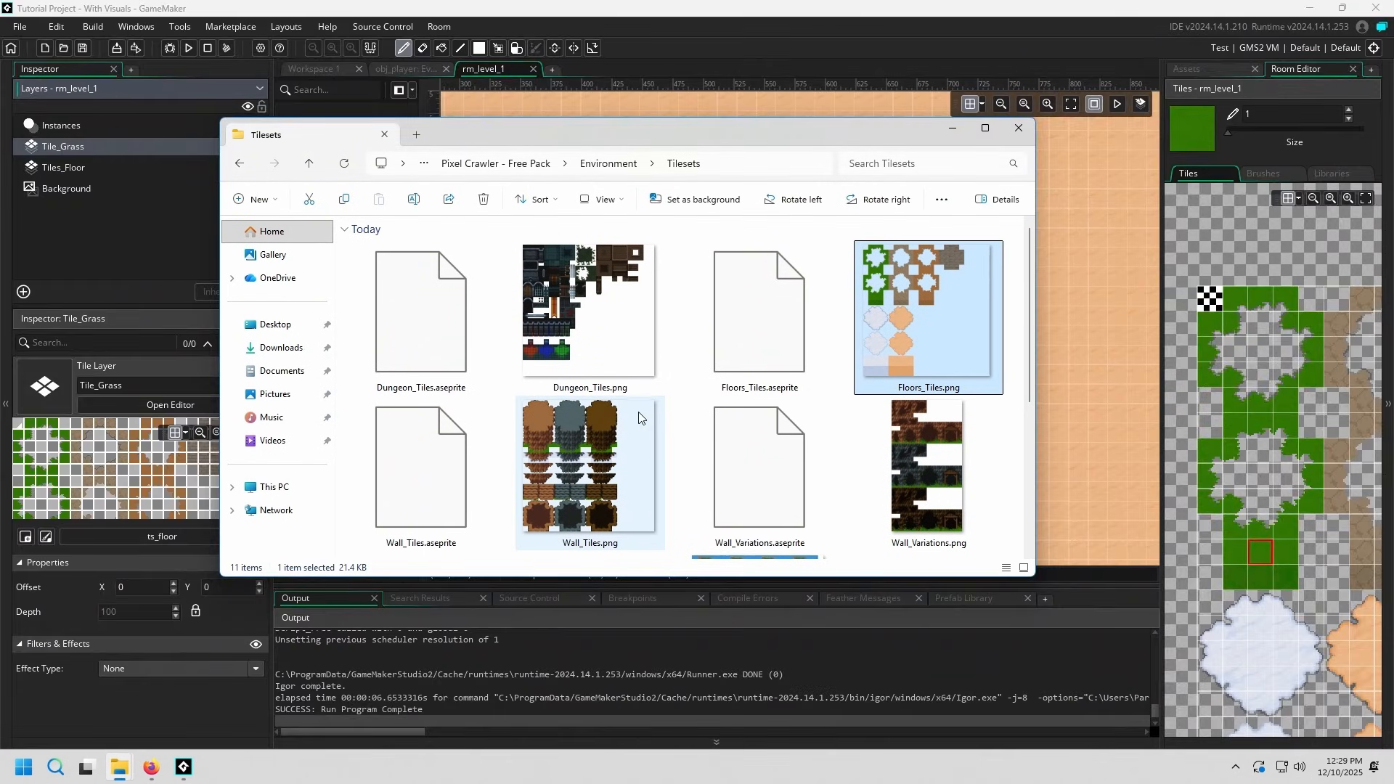
click(931, 496)
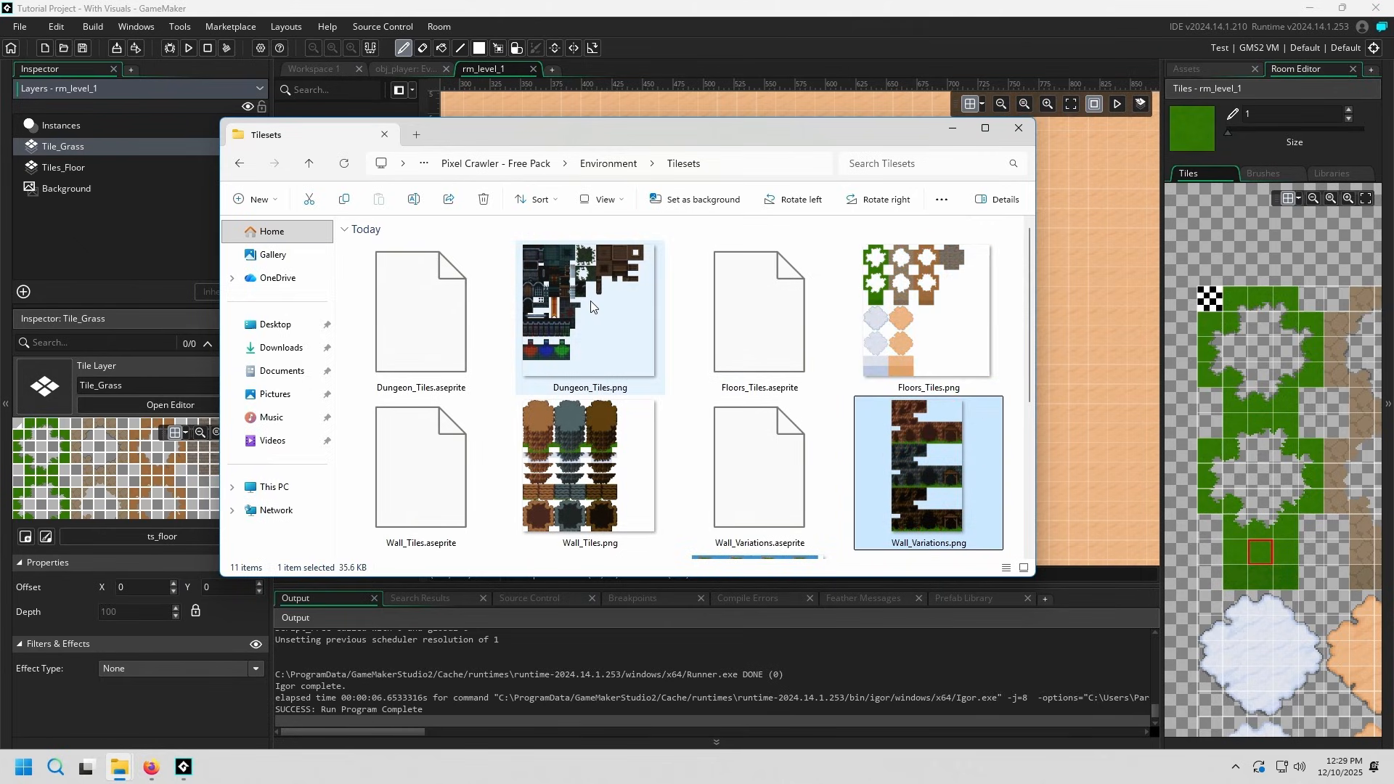
double_click(646, 334)
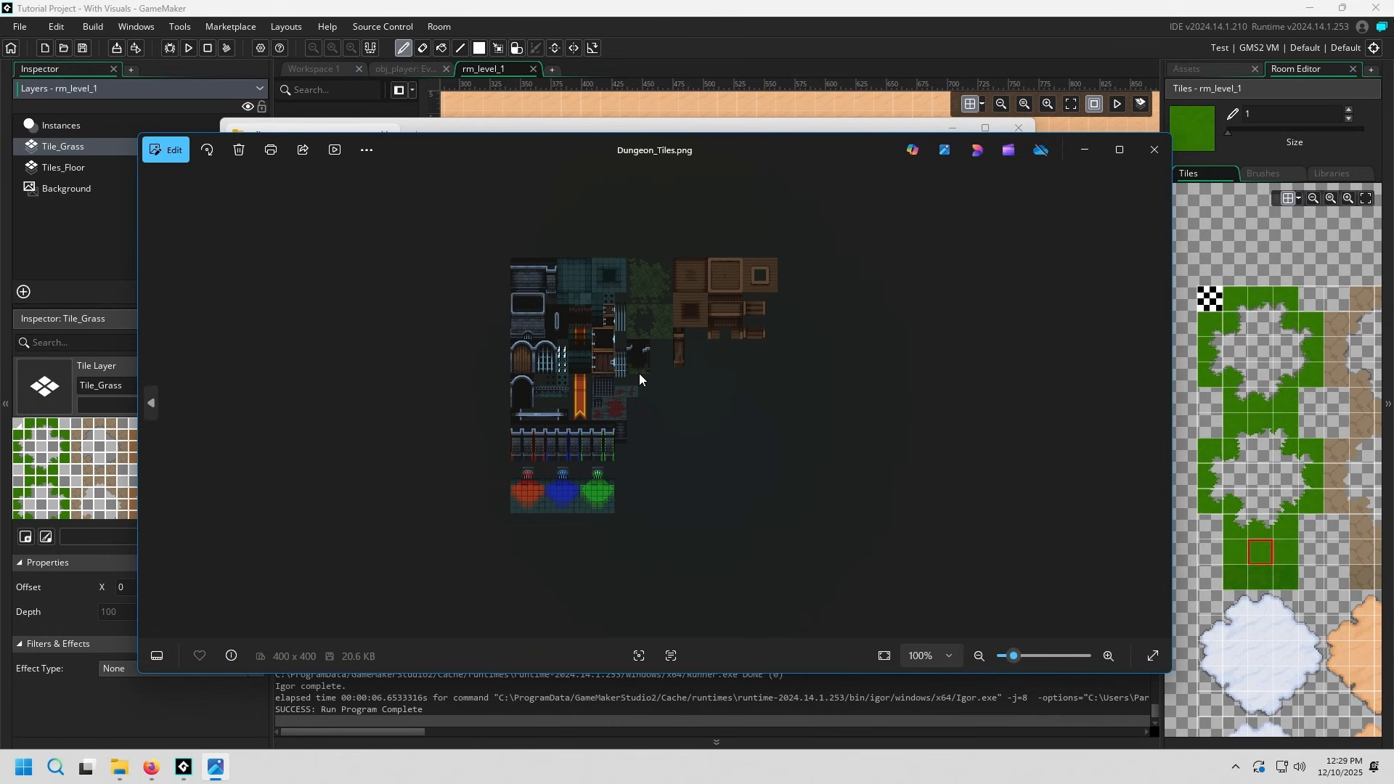
scroll(638, 373, up, 6)
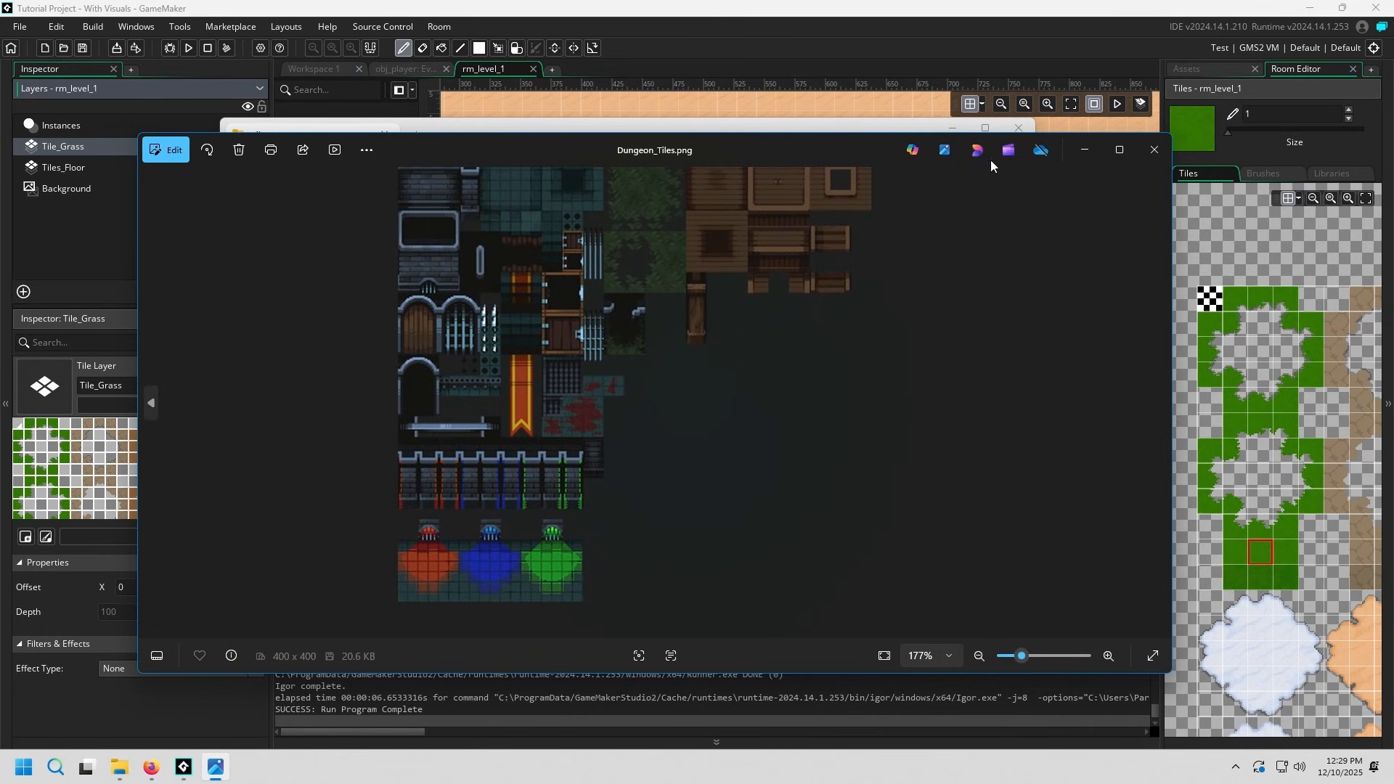
click(1154, 149)
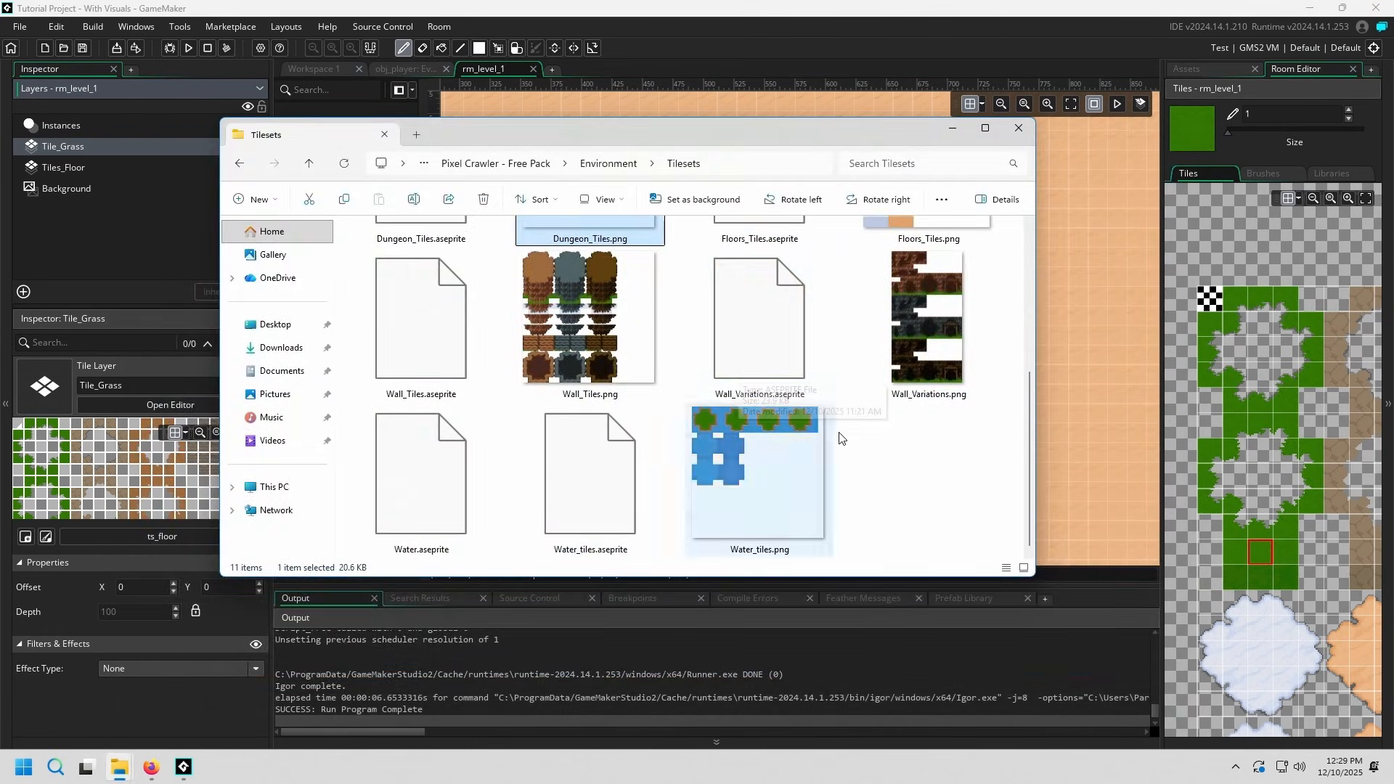
- Examine the Water_tiles.png sheet enlarged in the image viewer and close it
click(895, 468)
double_click(758, 472)
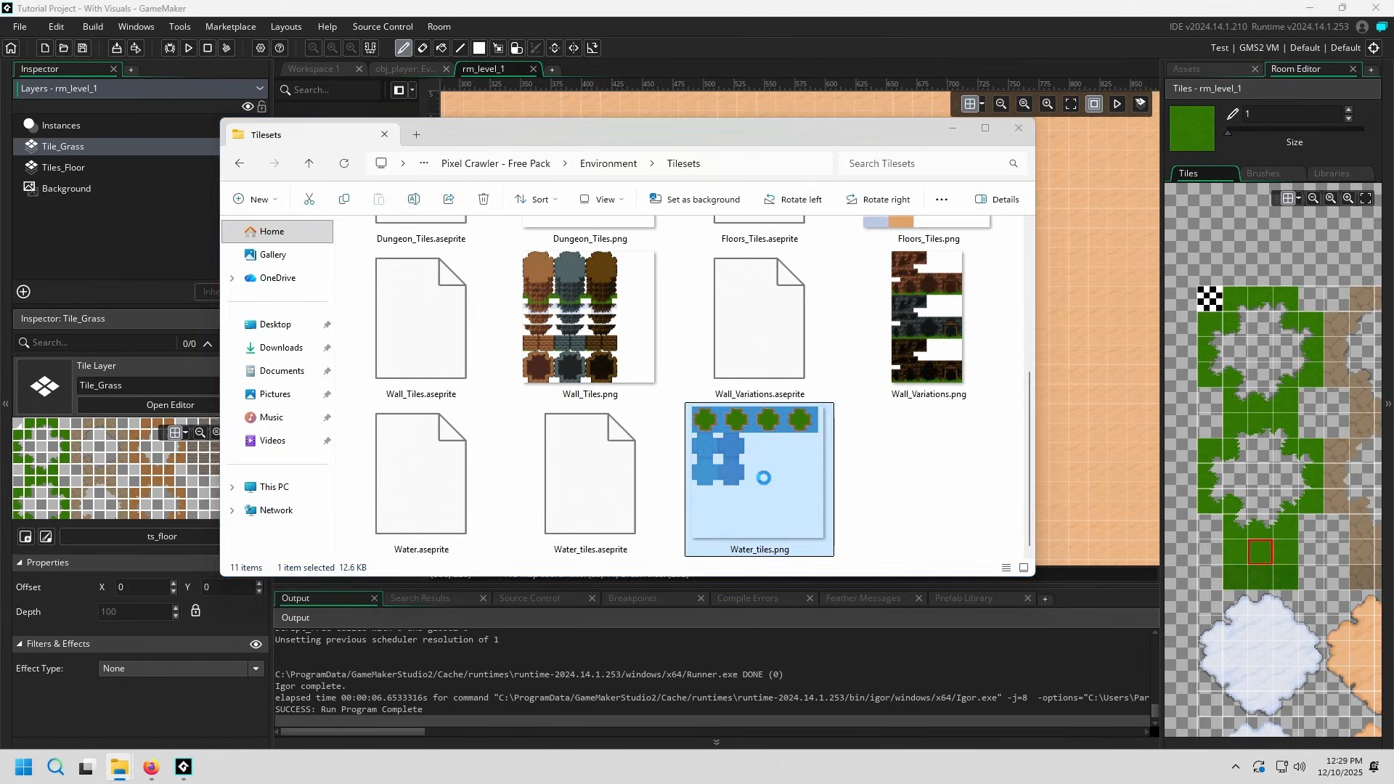
scroll(628, 366, up, 5)
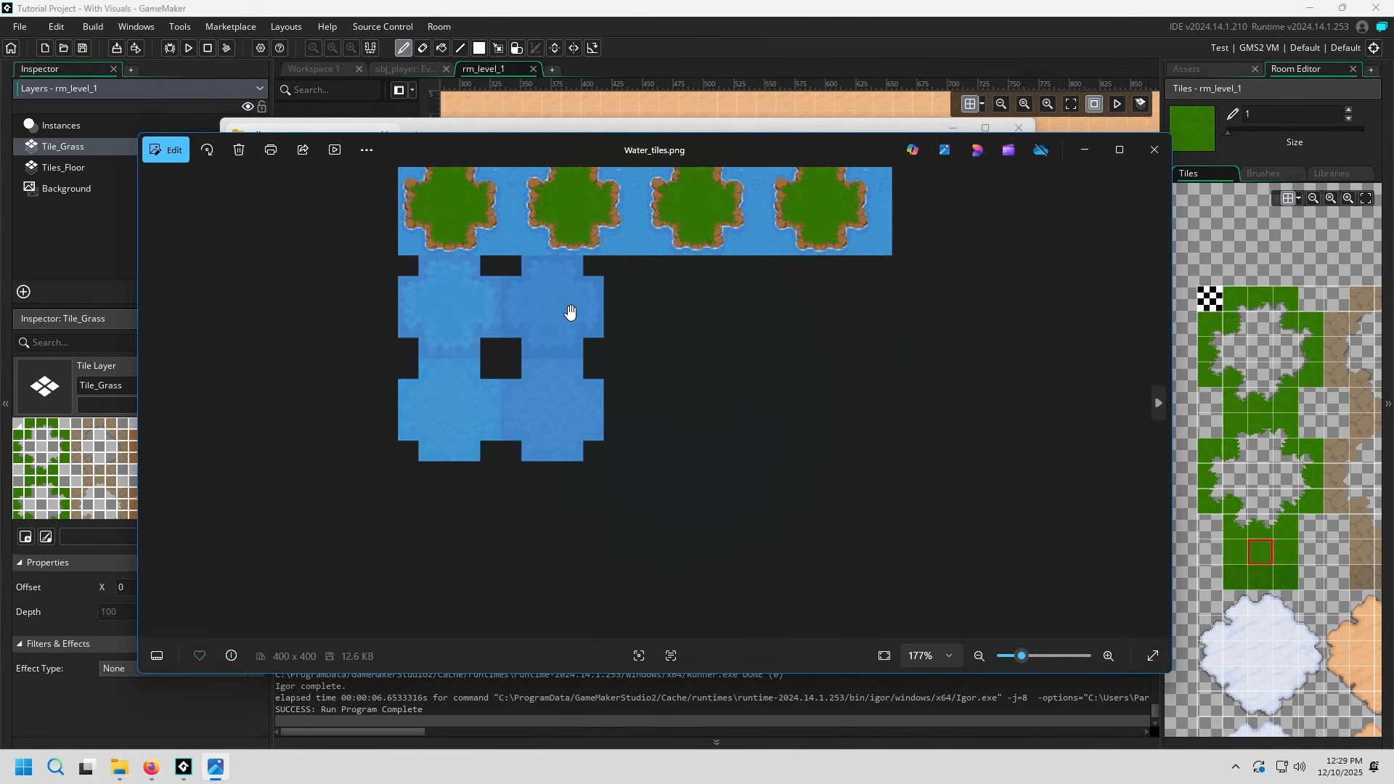
drag(569, 312, 568, 420)
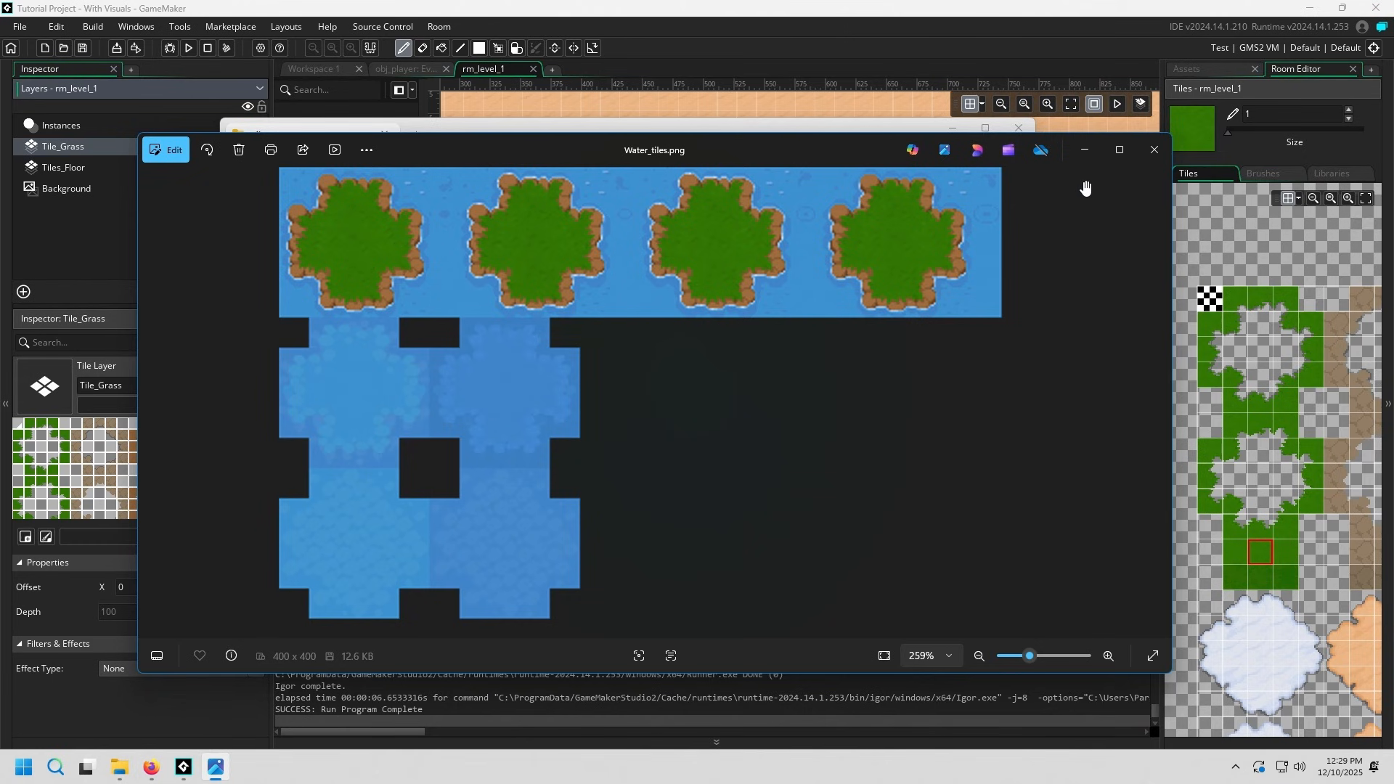
click(1154, 149)
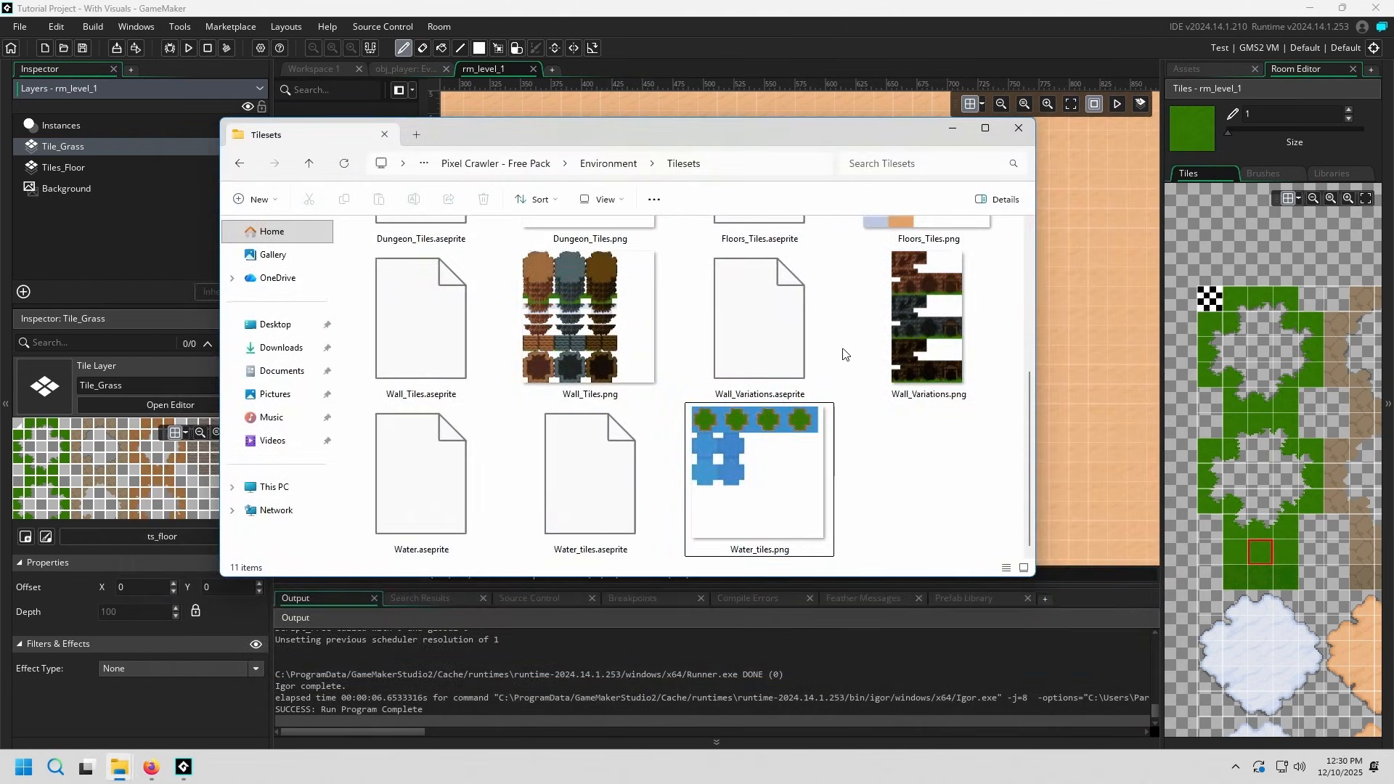
- Open the Static folder under Environment > Props and look through its prop sheets as large thumbnails, including Rocks, Tools and Vegetation
click(614, 165)
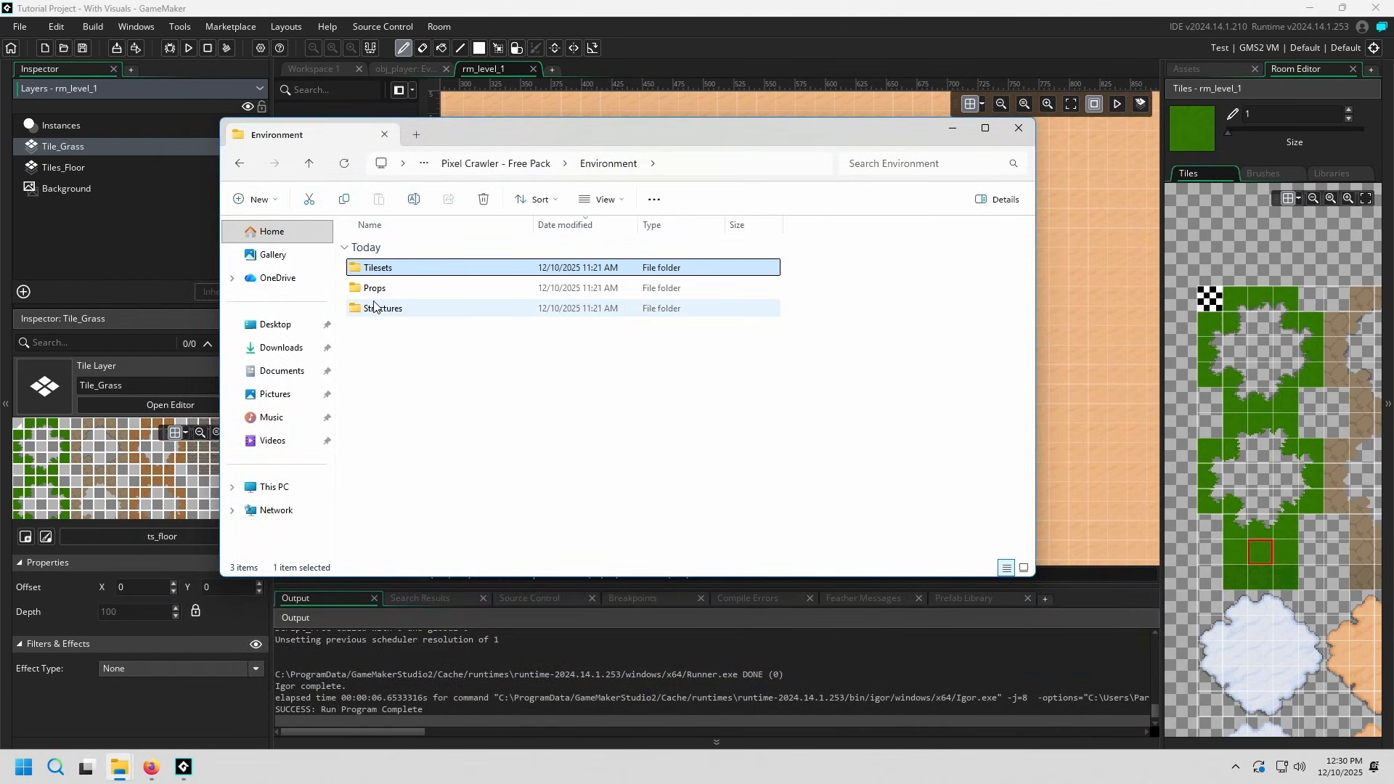
click(400, 290)
double_click(401, 291)
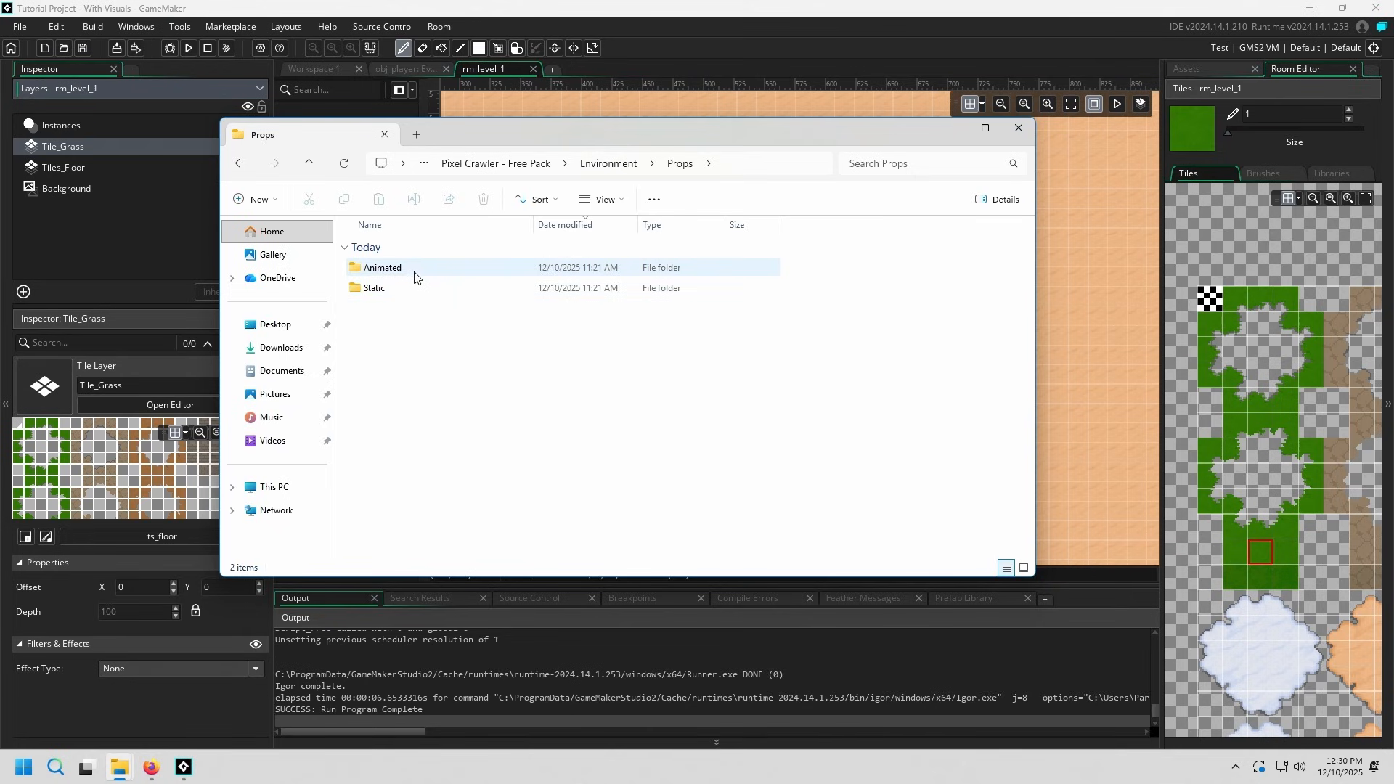
double_click(396, 289)
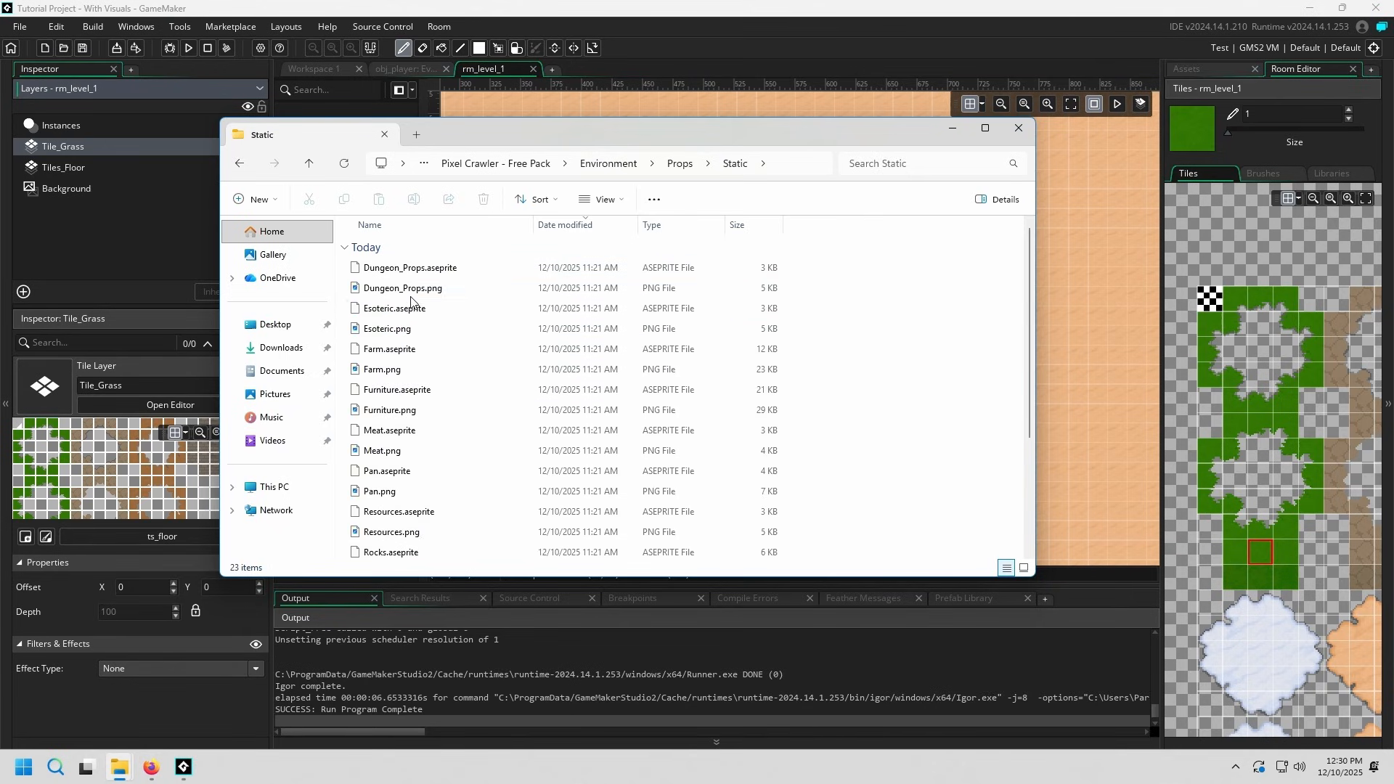
ctrl+scroll(611, 337, up, 4)
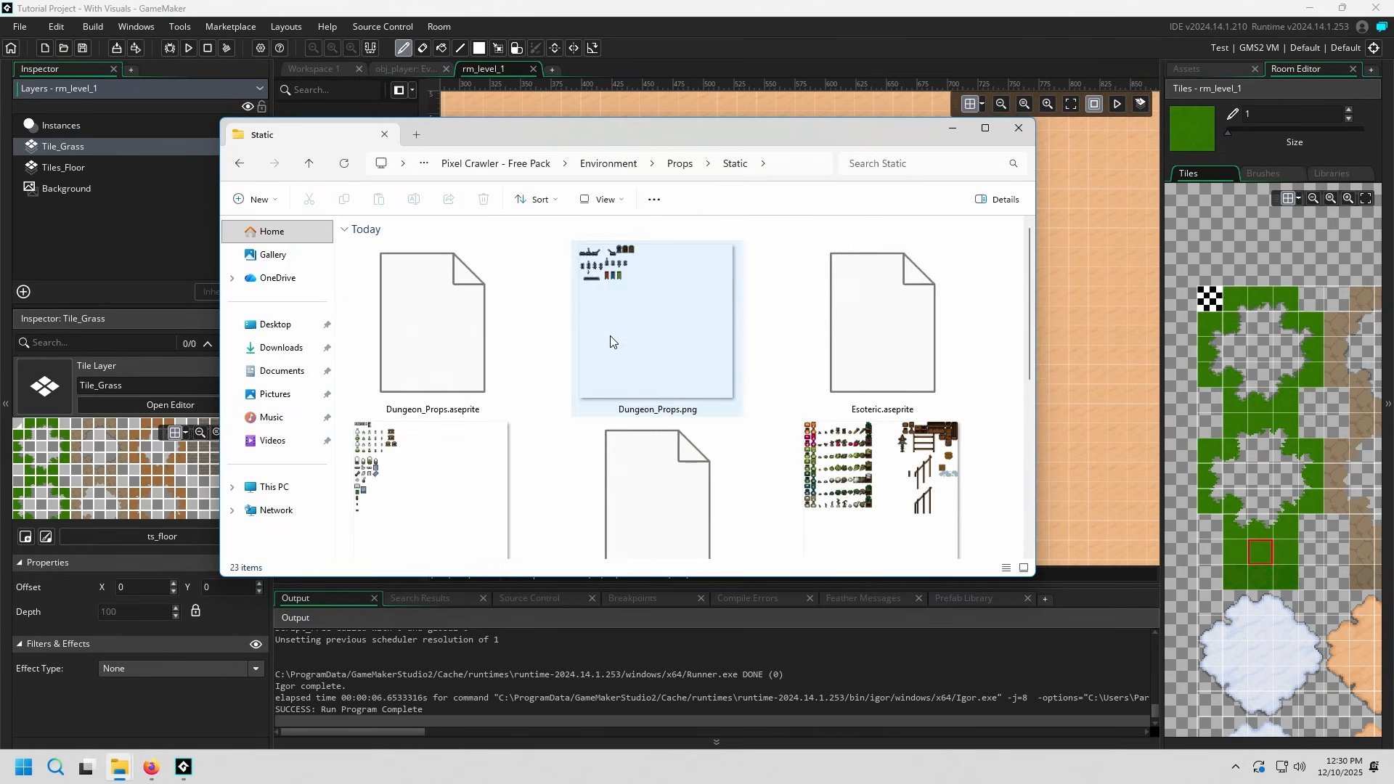
scroll(698, 334, down, 5)
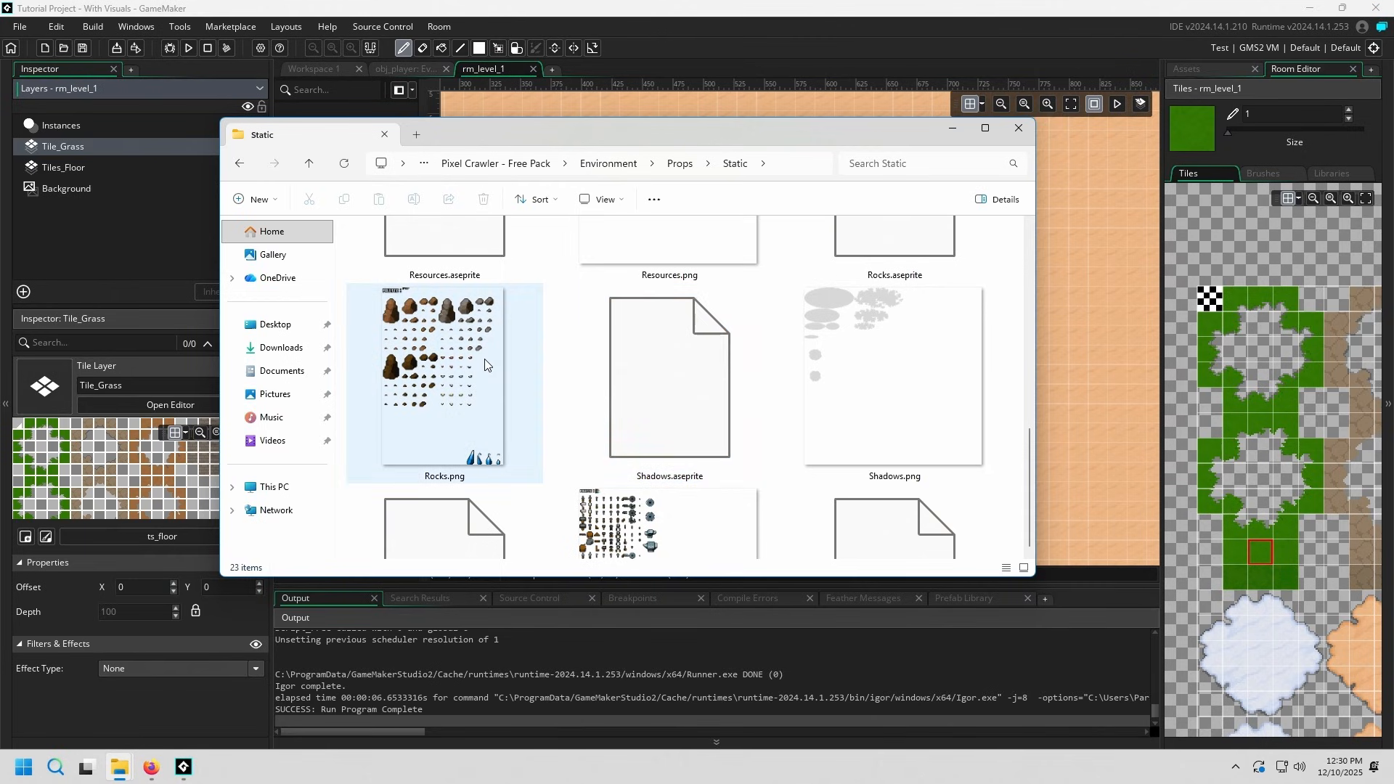
click(541, 364)
scroll(557, 366, down, 2)
click(597, 368)
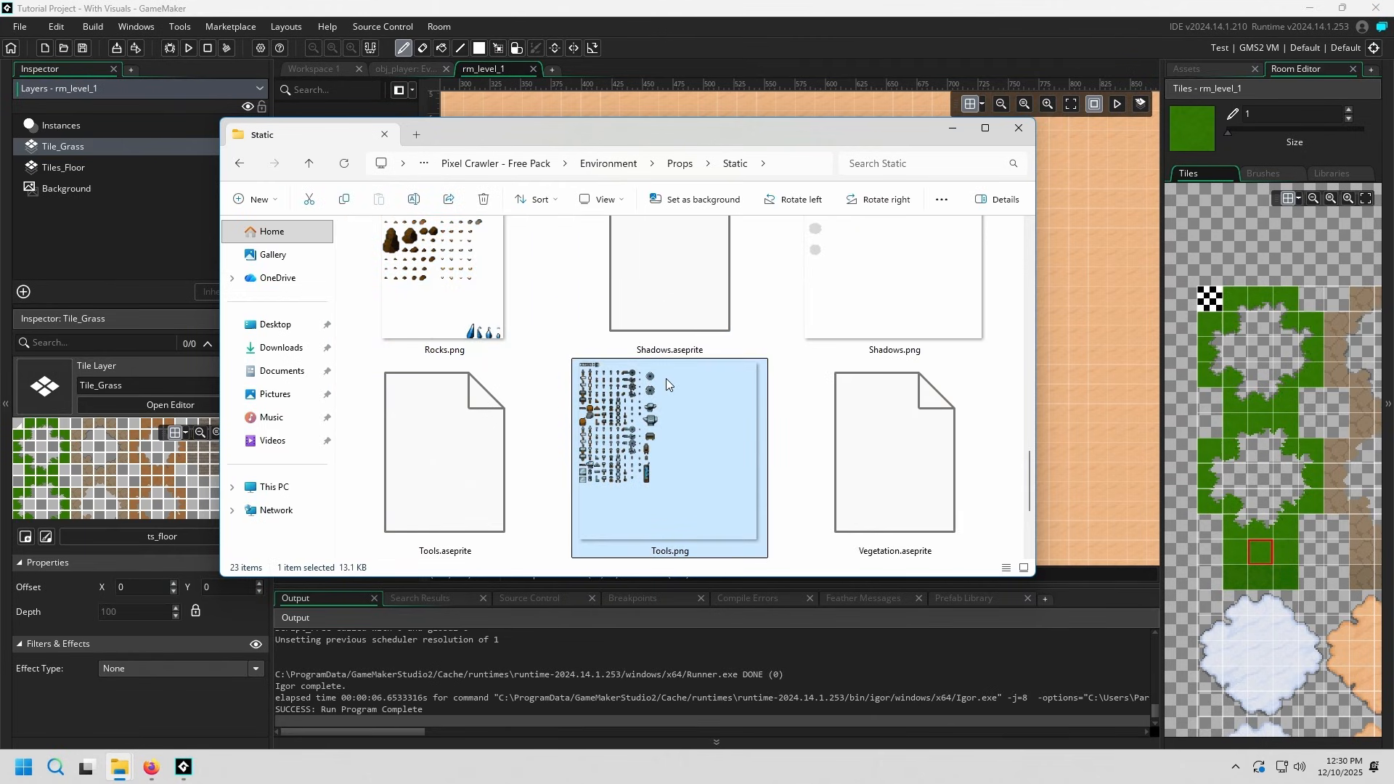
scroll(668, 377, down, 2)
click(510, 417)
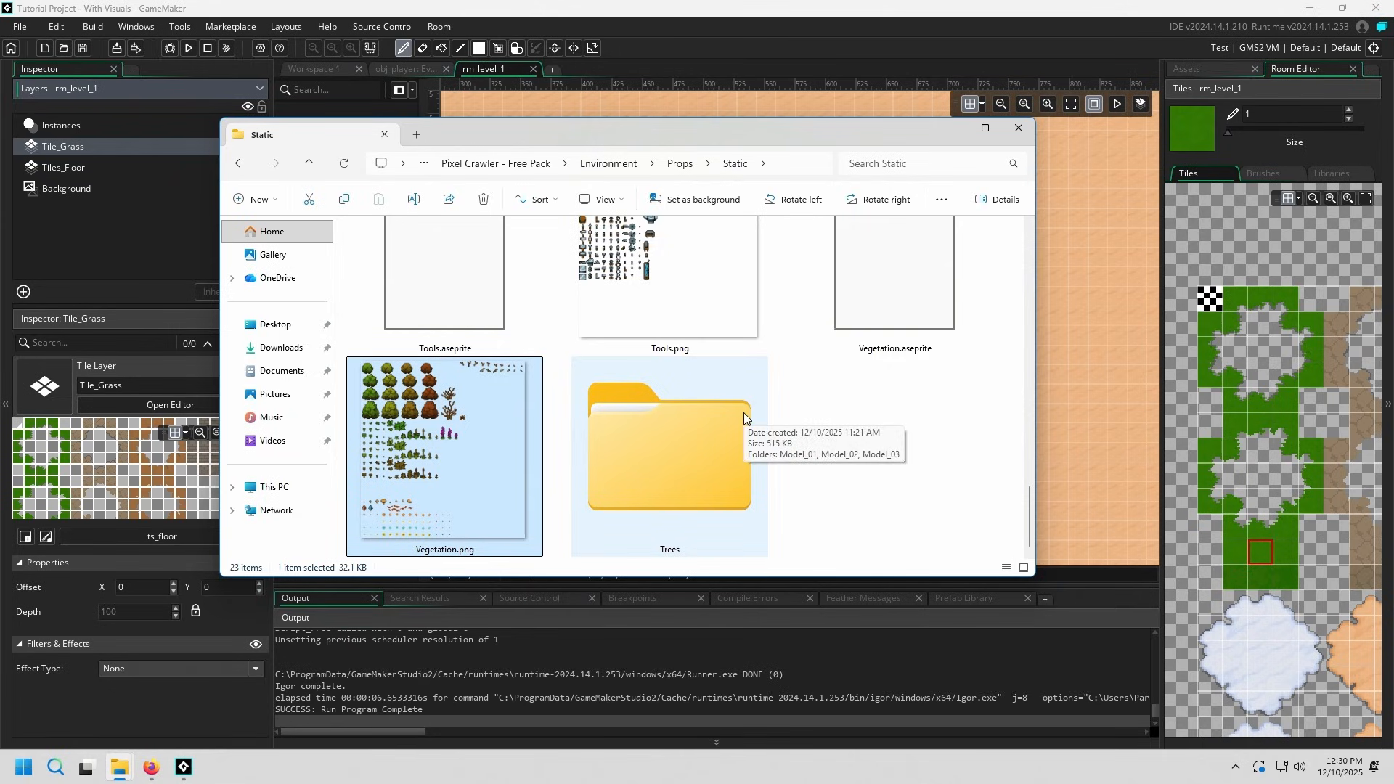
- Look through the tree images in Trees > Model_03 as large thumbnails and return to the room in GameMaker
double_click(635, 425)
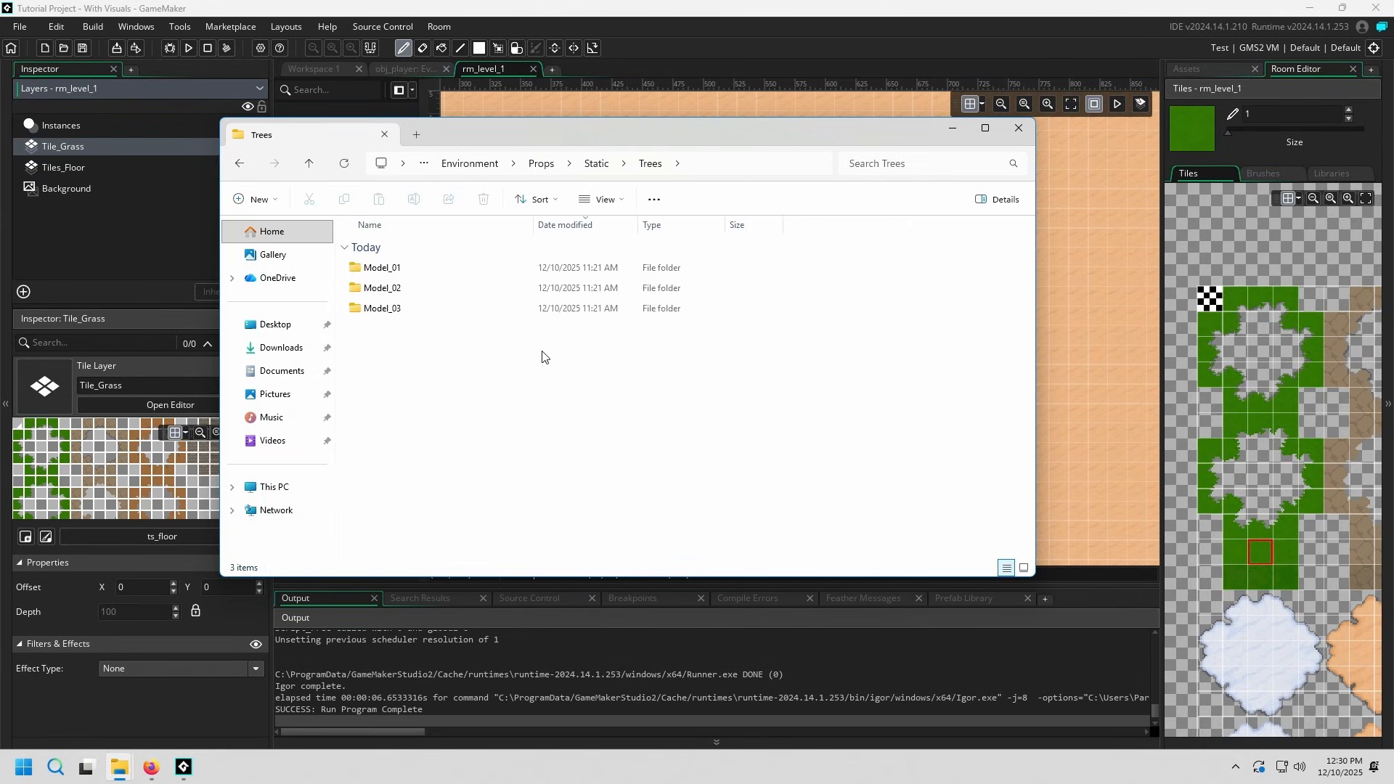
double_click(382, 308)
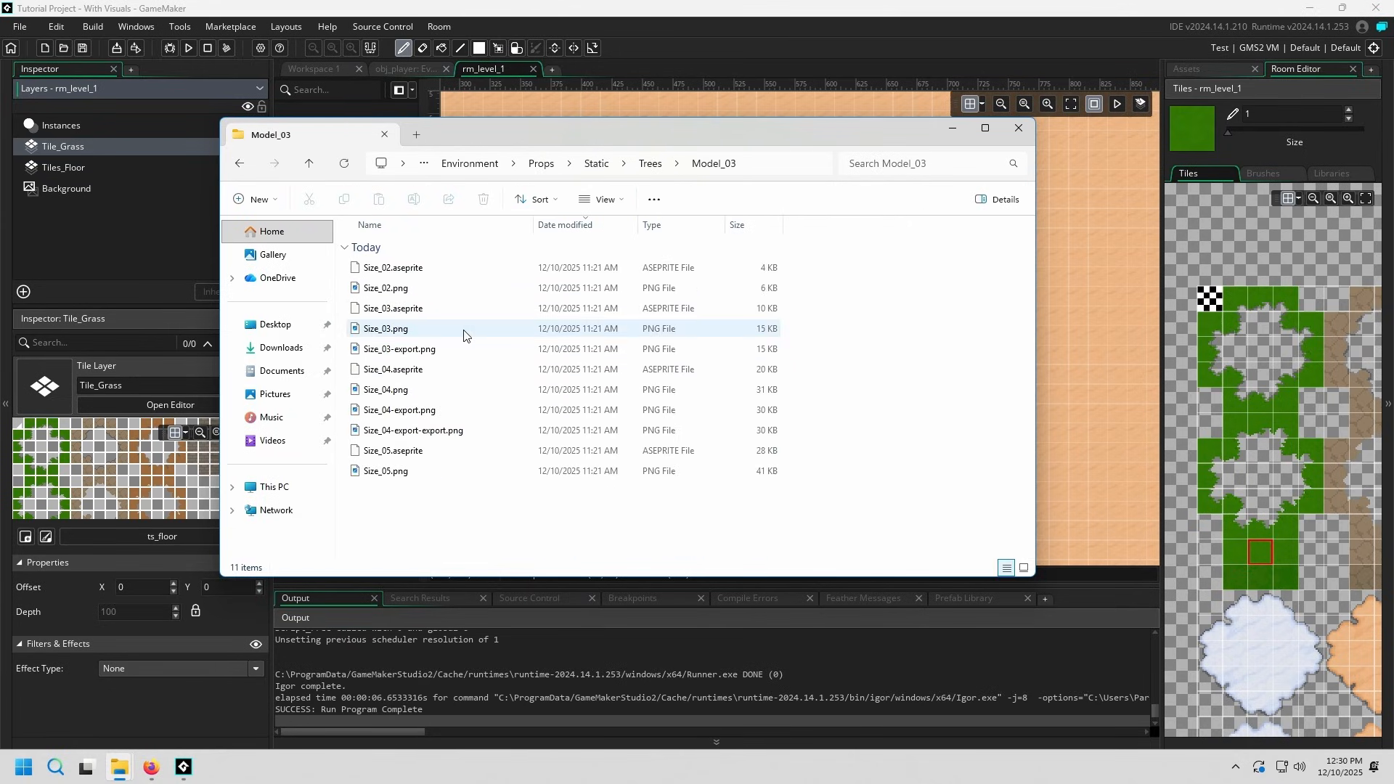
ctrl+scroll(493, 327, up, 3)
ctrl+scroll(513, 321, up, 3)
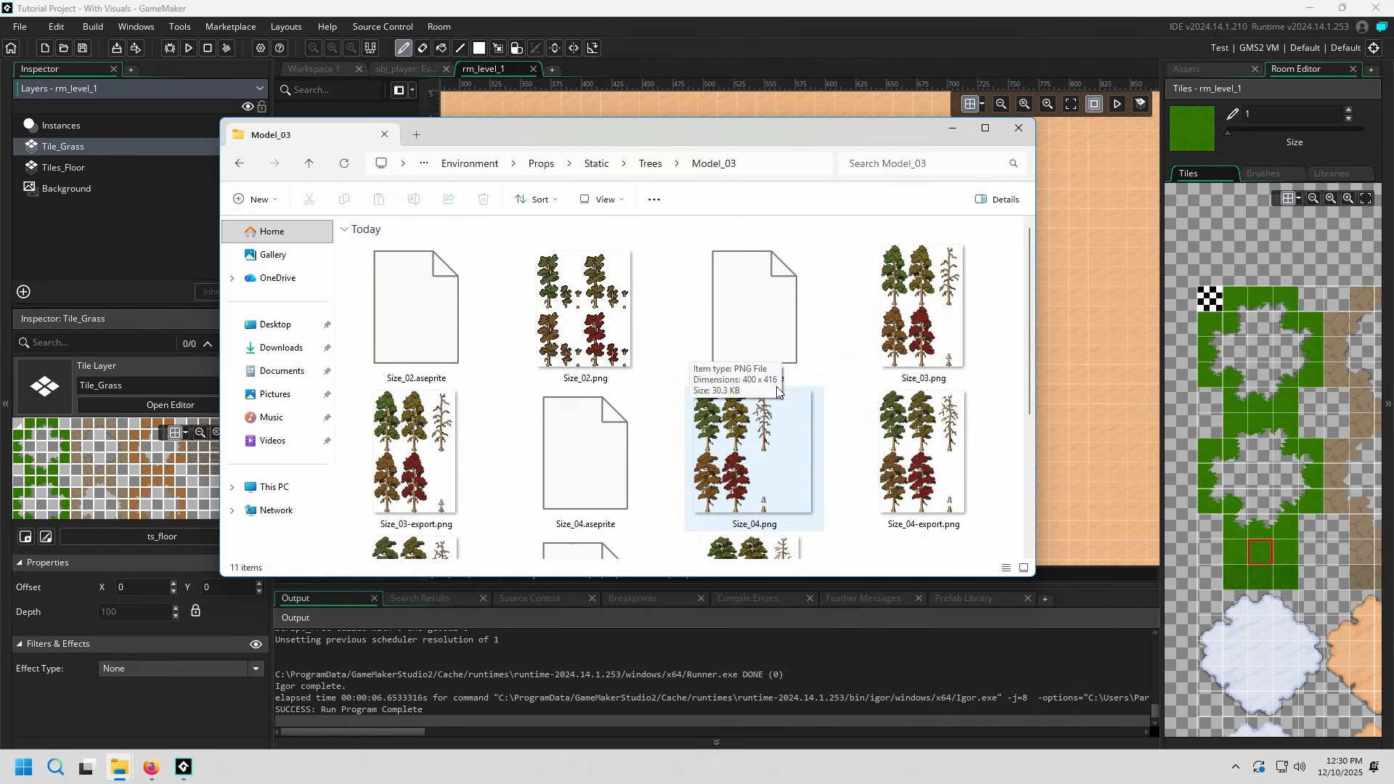
scroll(777, 392, down, 2)
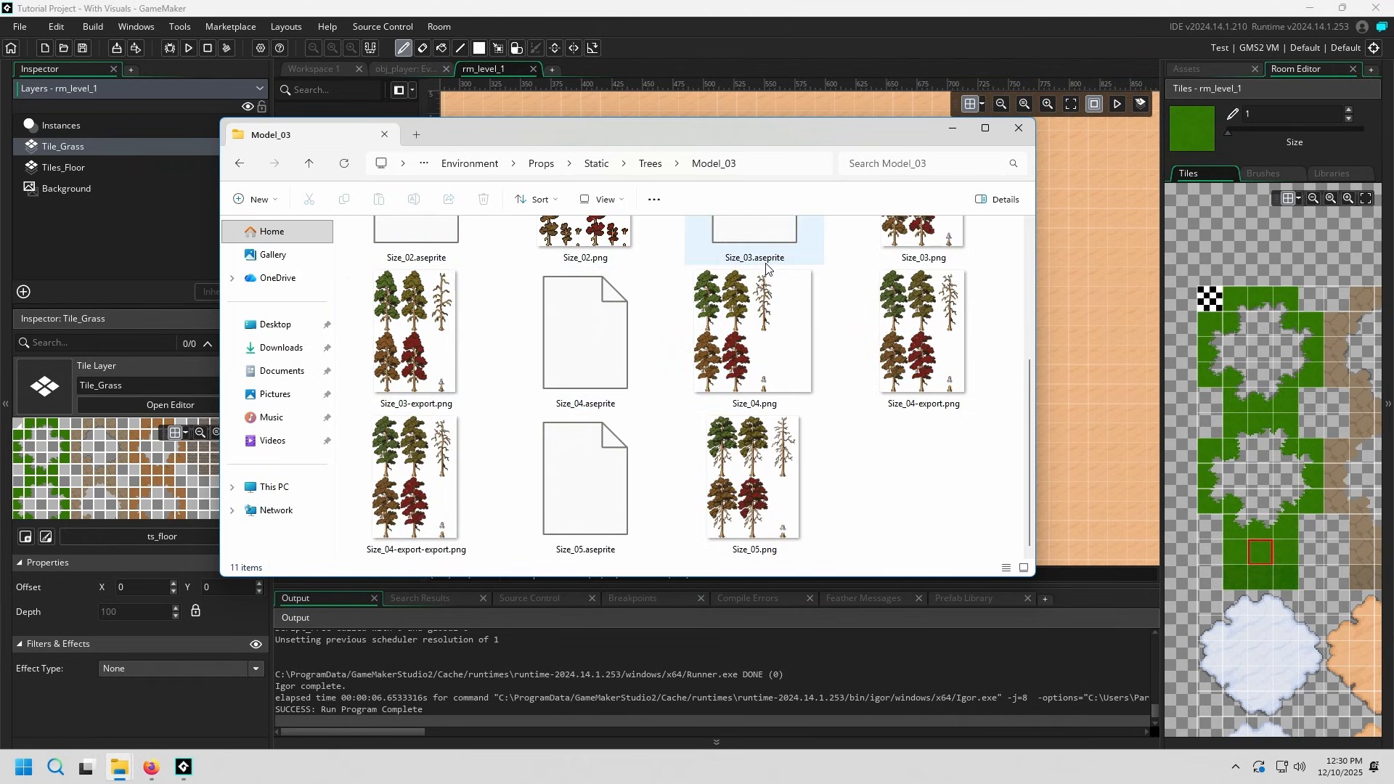
click(859, 6)
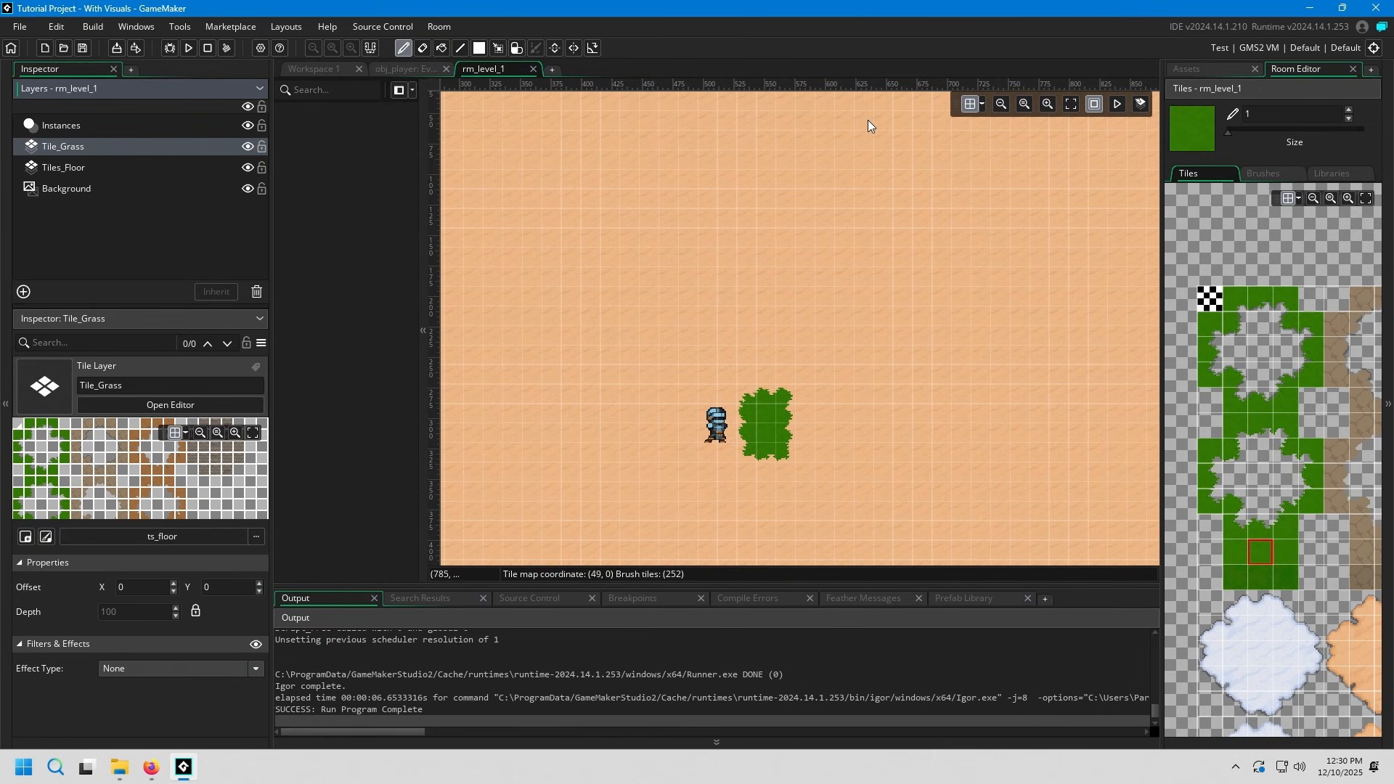
- Import Size_03-export.png from the Trees > Model_03 folder into the GameMaker project as a new sprite
click(120, 768)
click(260, 714)
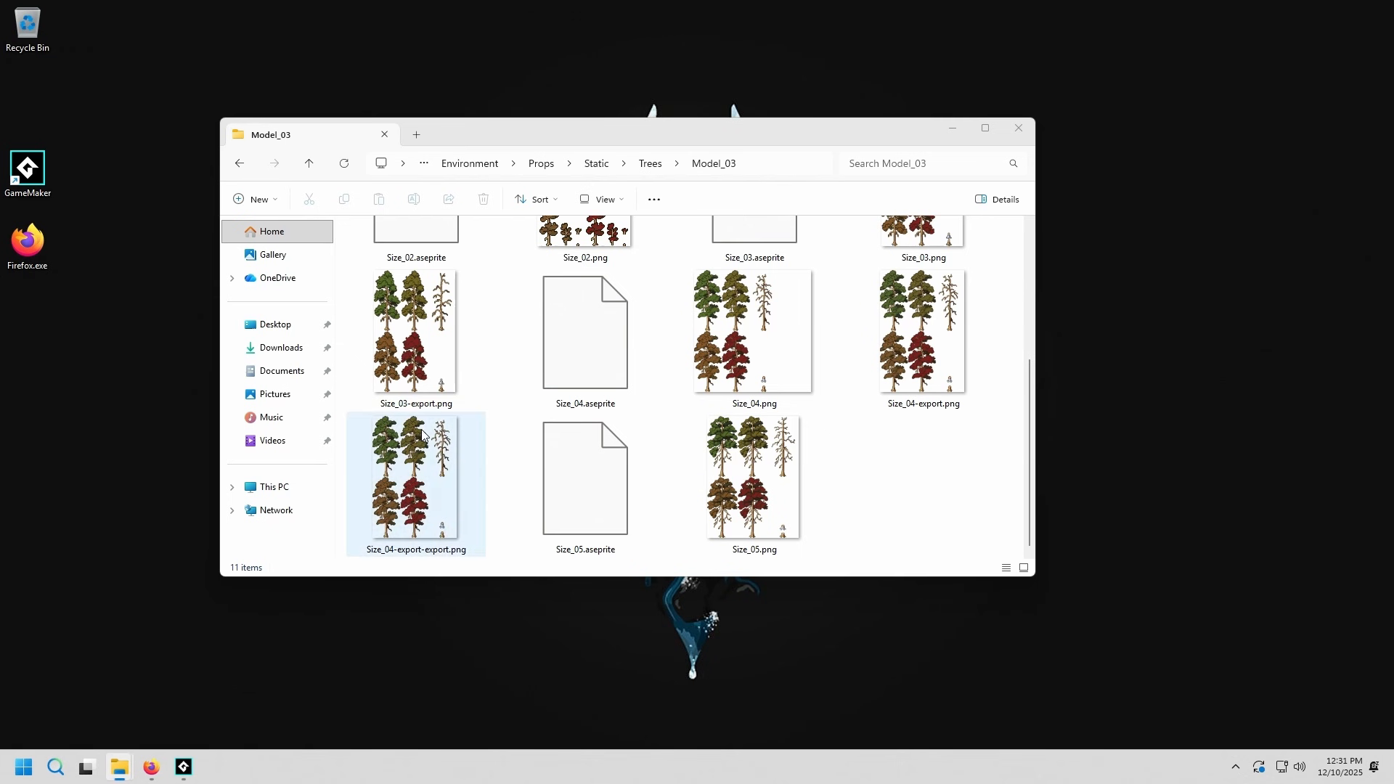
click(426, 343)
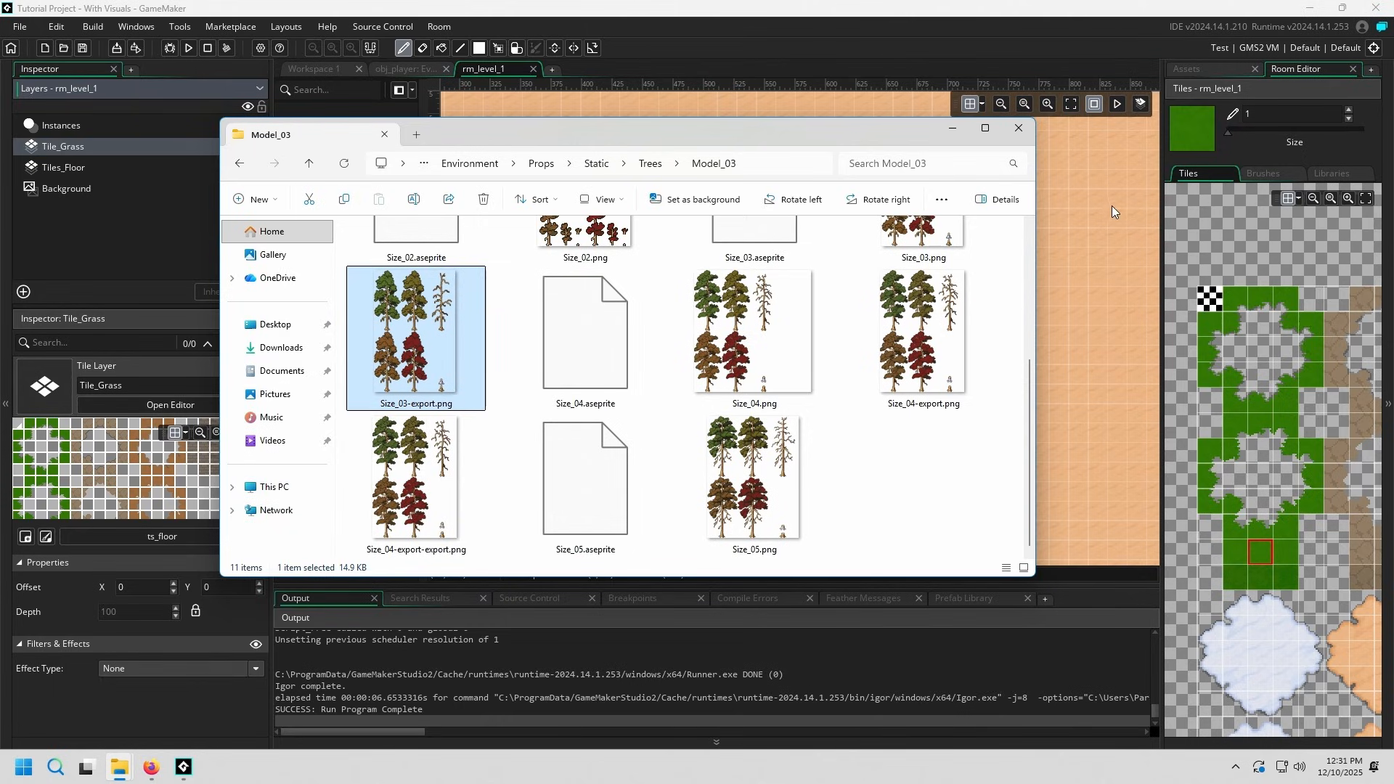
click(966, 6)
drag(966, 6, 802, 310)
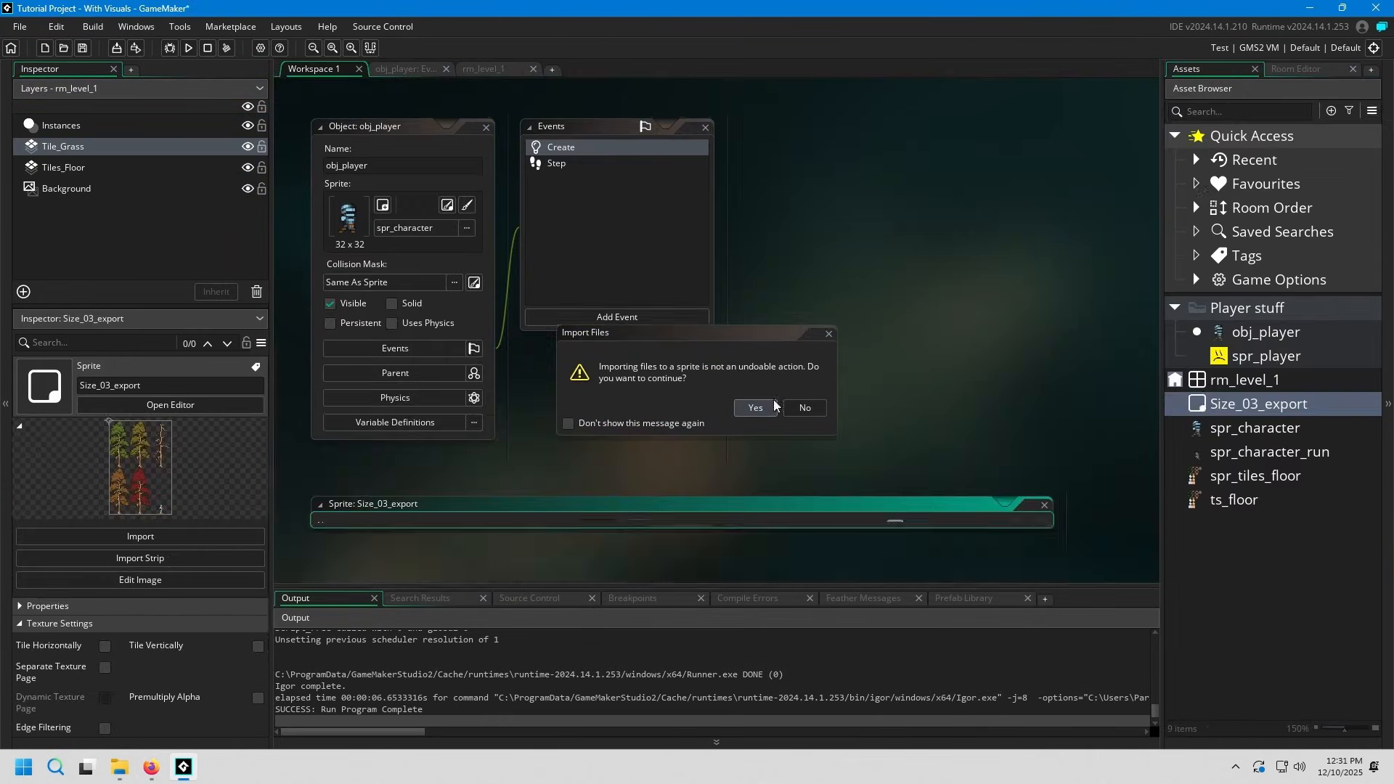
click(756, 408)
- Rename the imported tree sheet sprite as spr_tree
key(F2)
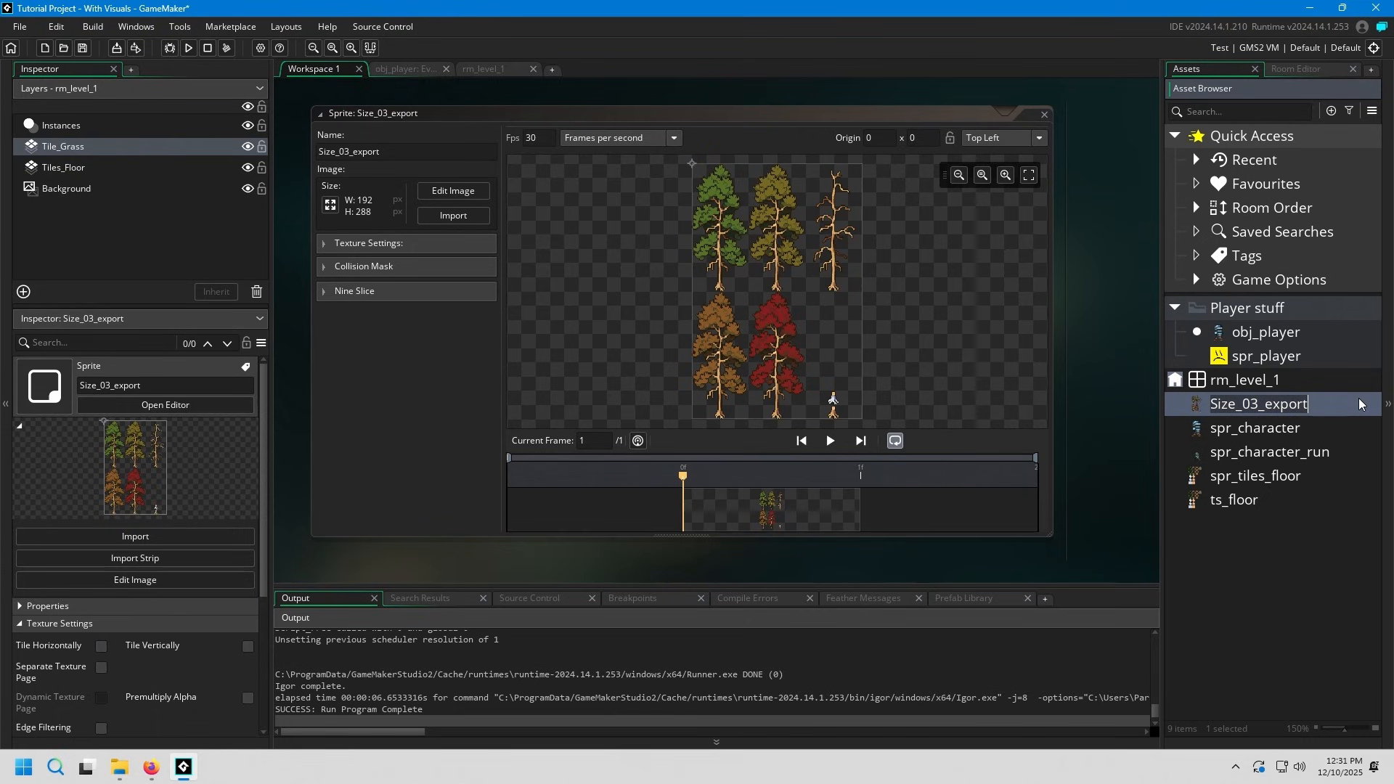
text(spr_tree)
key(Return)
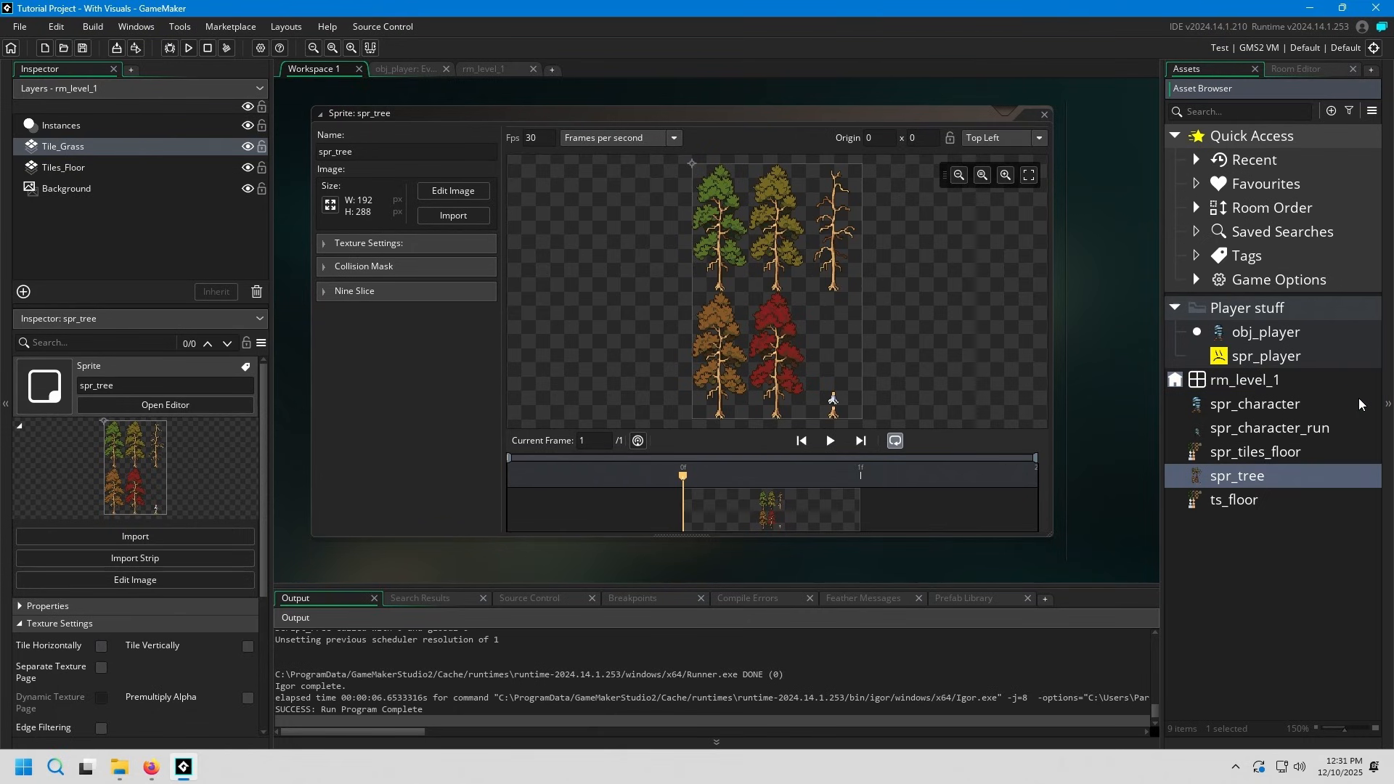
- Start converting the spr_tree image to frames, with 6 frames in total and 3 frames per row
click(453, 190)
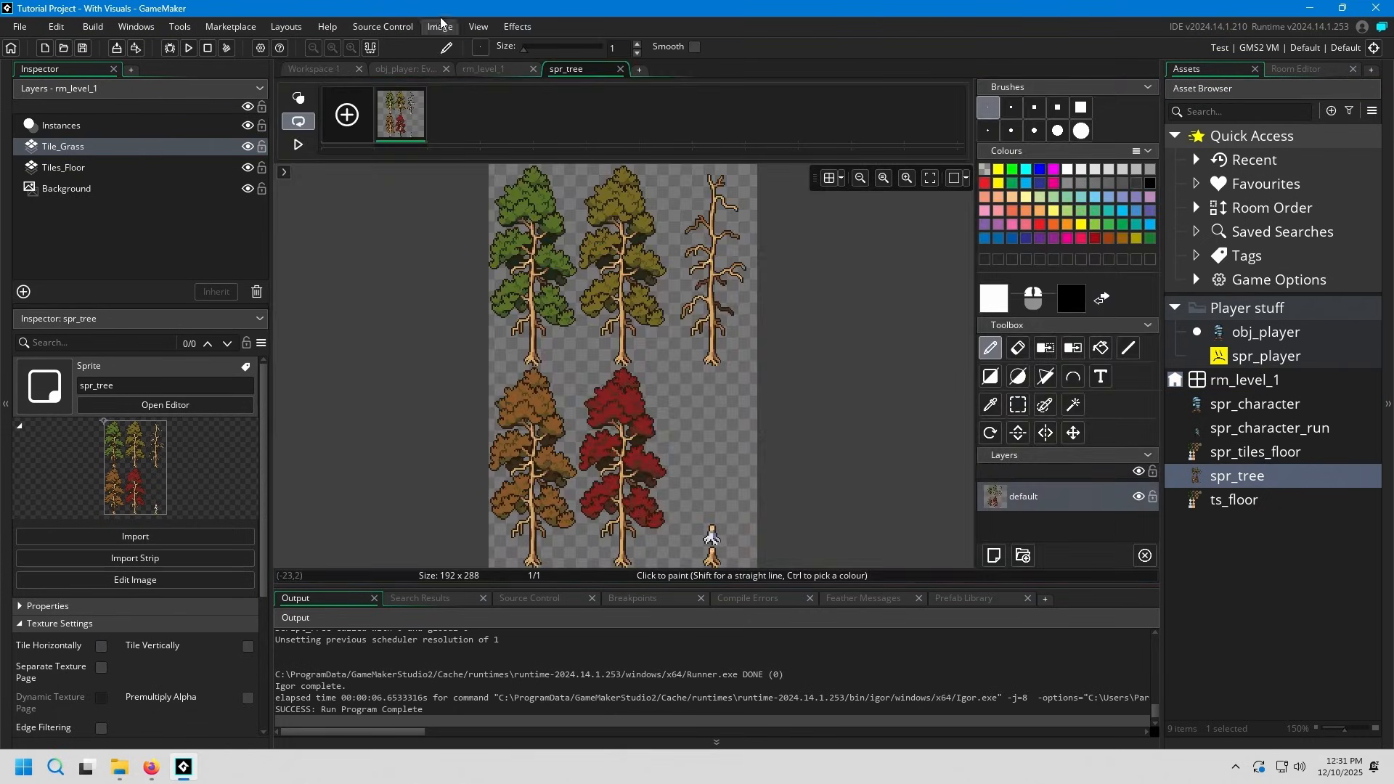
click(440, 26)
click(497, 204)
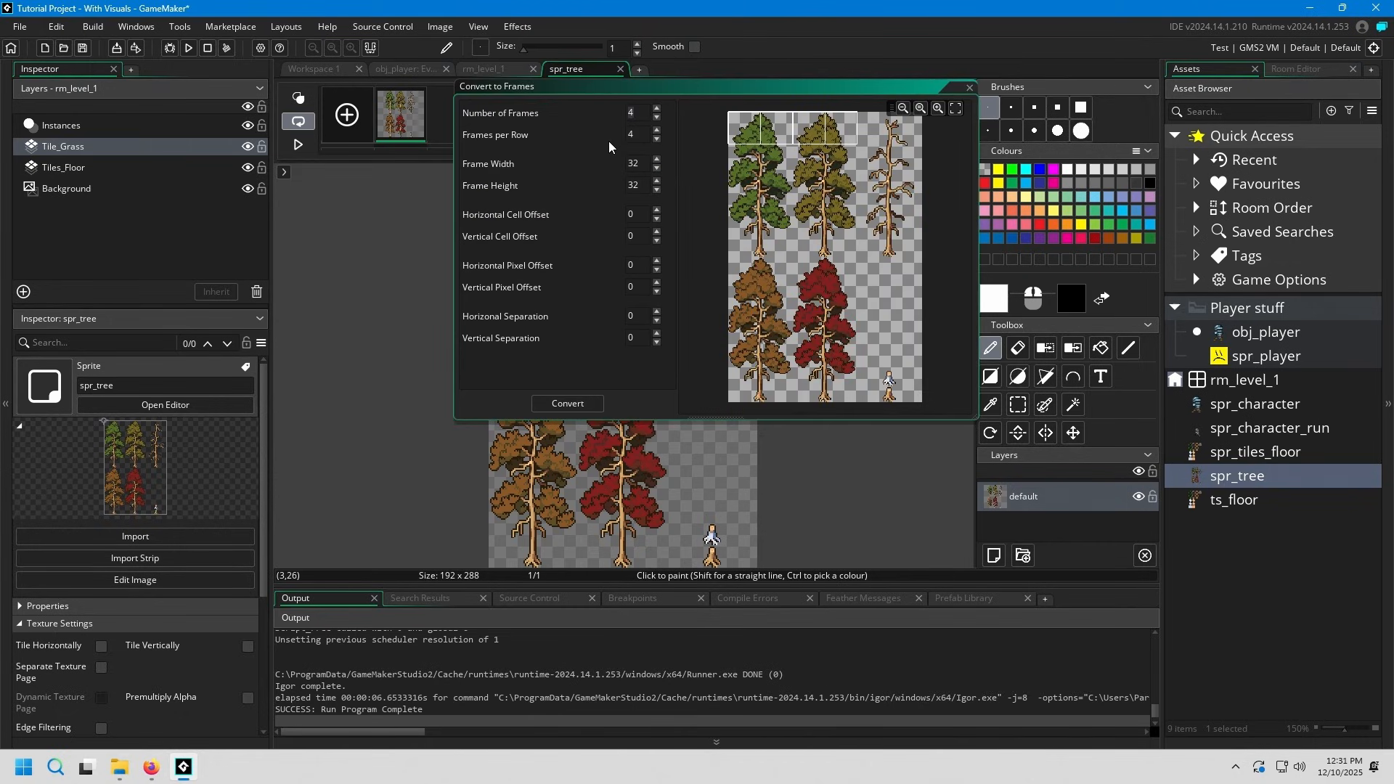
text(6)
key(Tab)
key(Tab)
key(shift+Tab)
- Set the frame width to 64 and the frame height to 144, and convert the tree sheet into frames
click(644, 161)
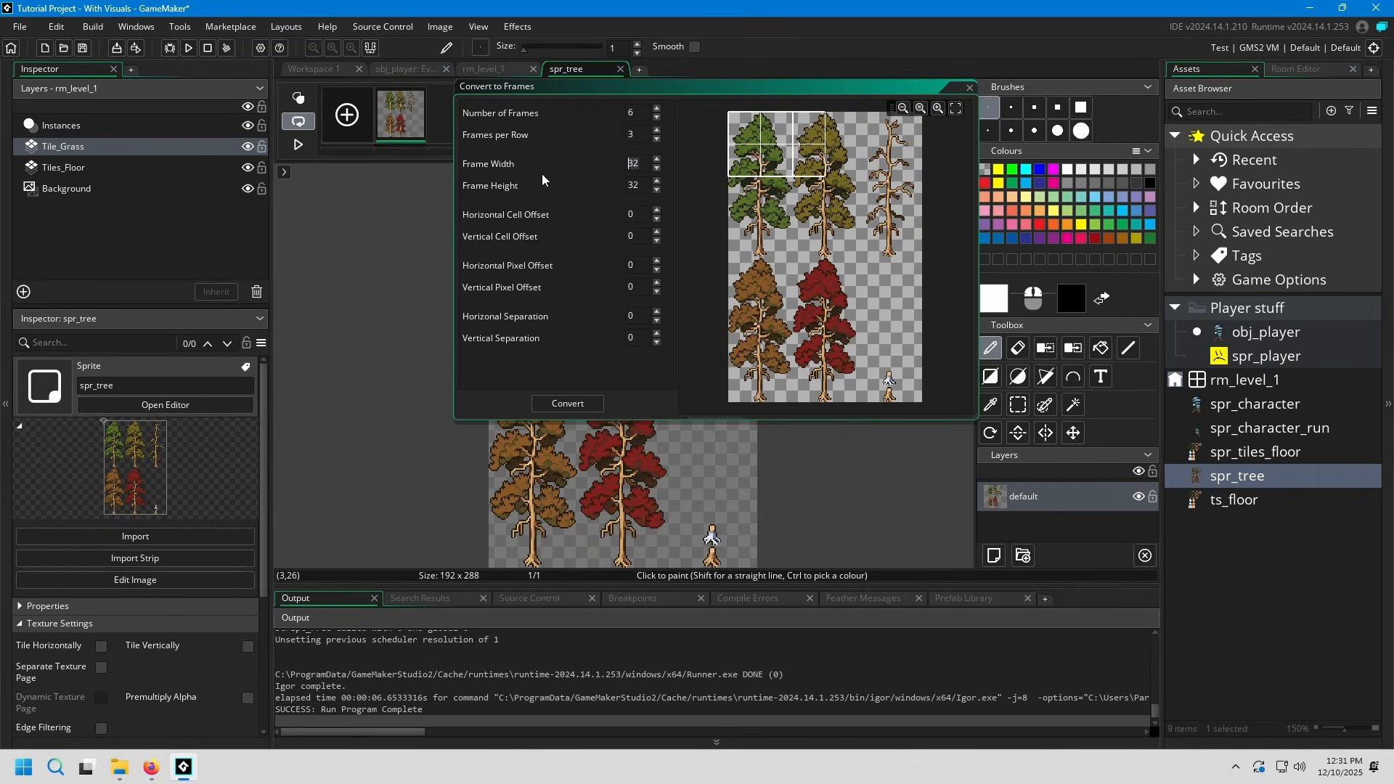
text(64)
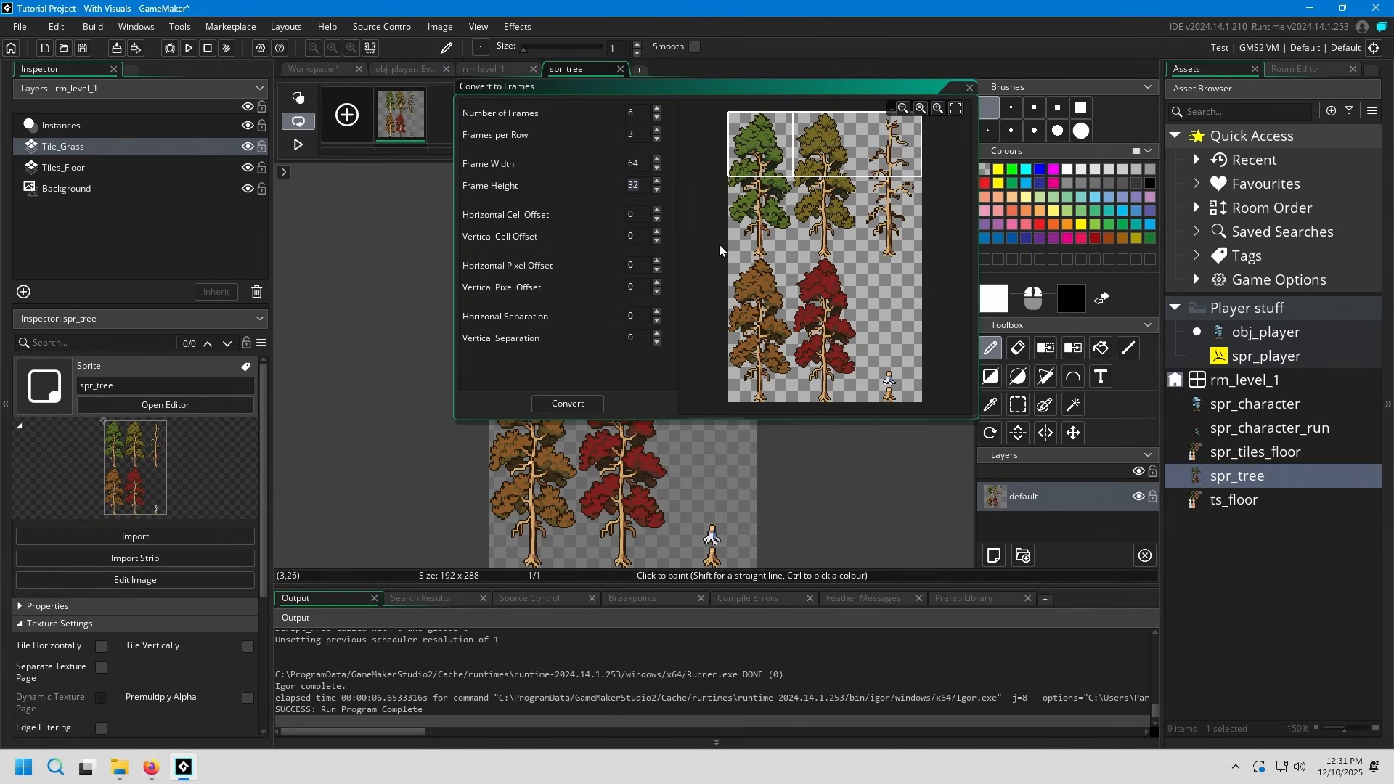
text(160)
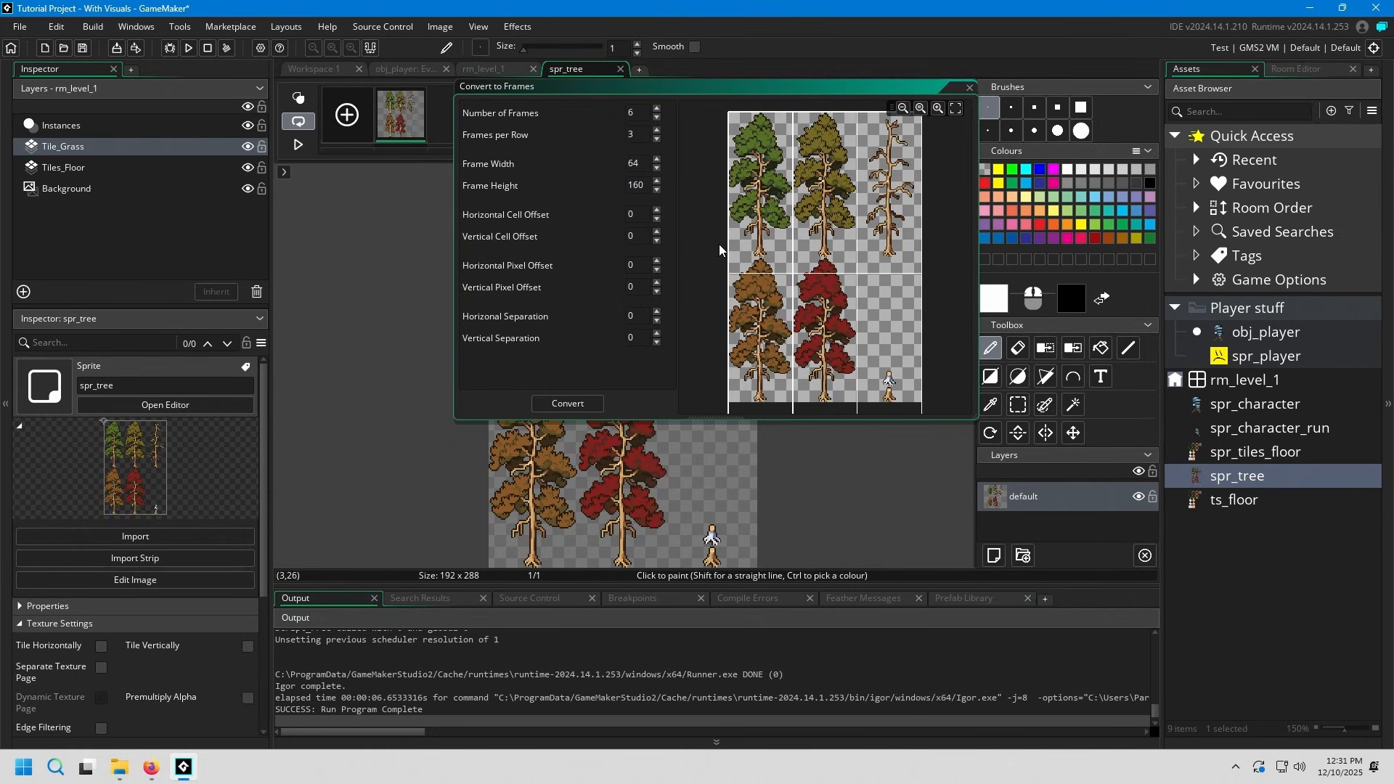
text(128)
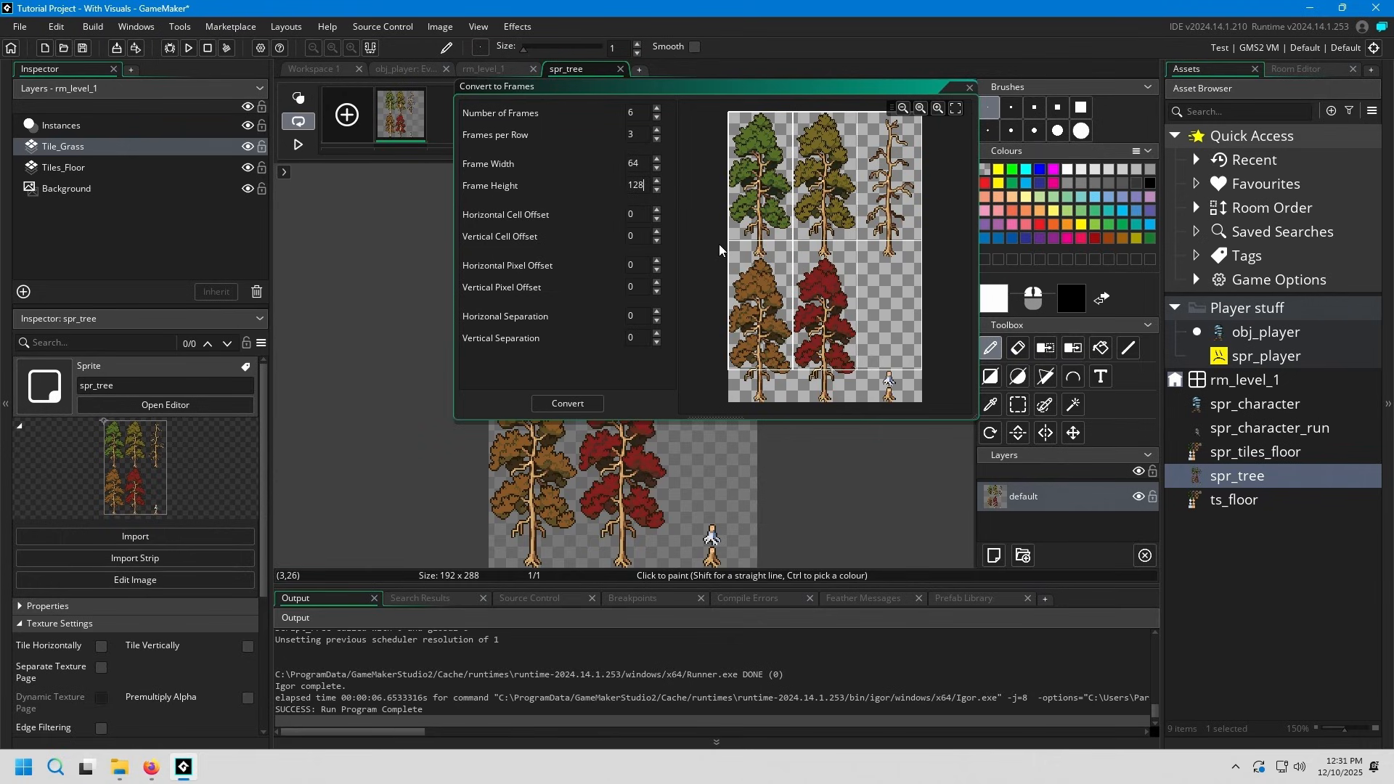
text(144)
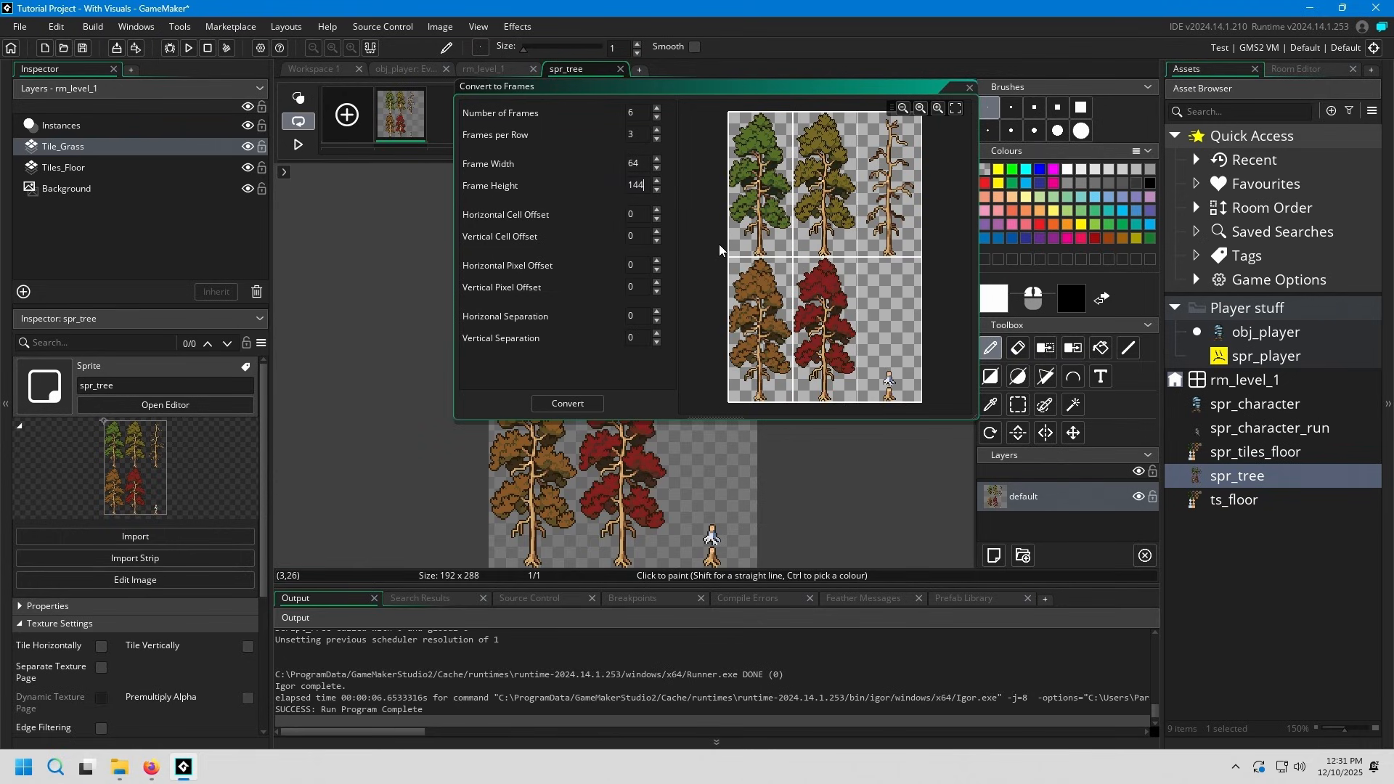
click(568, 404)
click(774, 354)
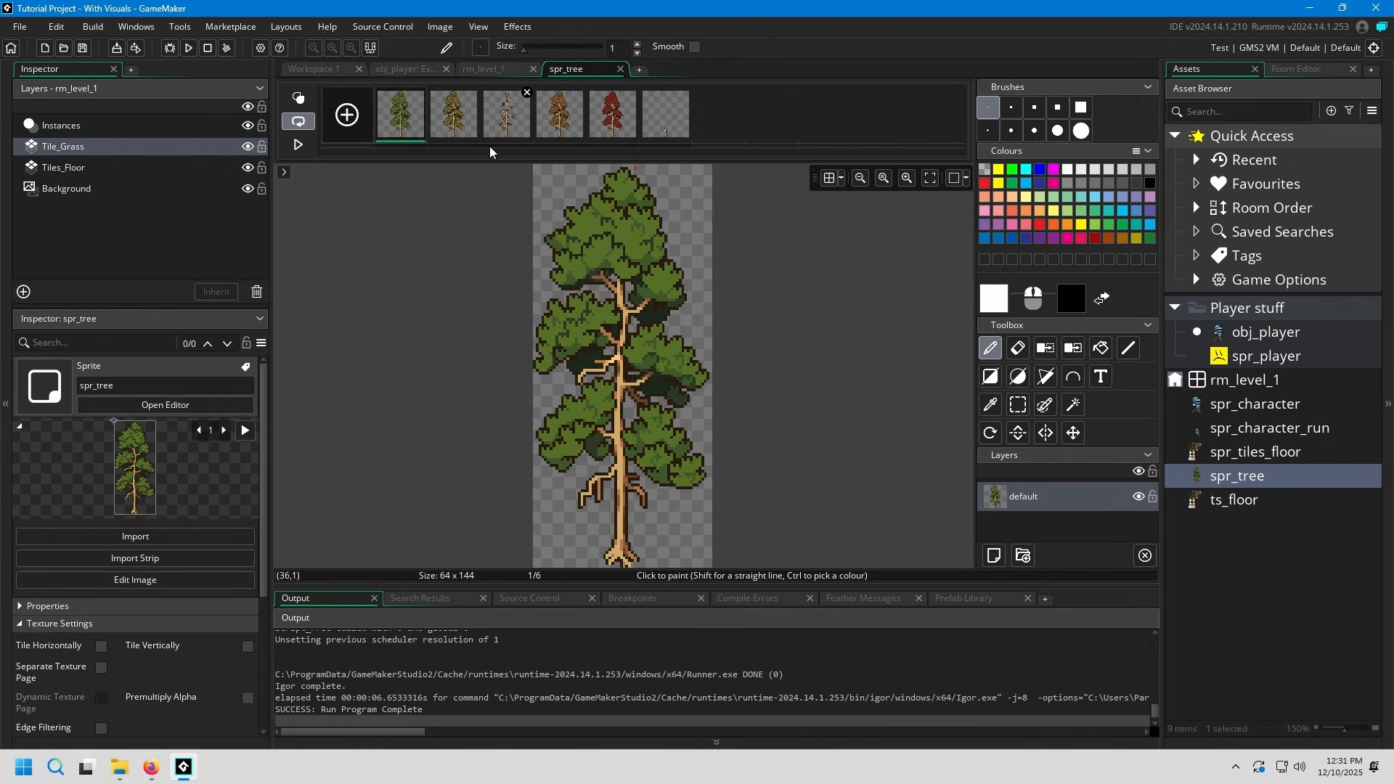
- Look through each of the spr_tree frames, return to the first one and close the image editor
click(454, 115)
click(507, 115)
click(559, 115)
click(622, 120)
click(671, 119)
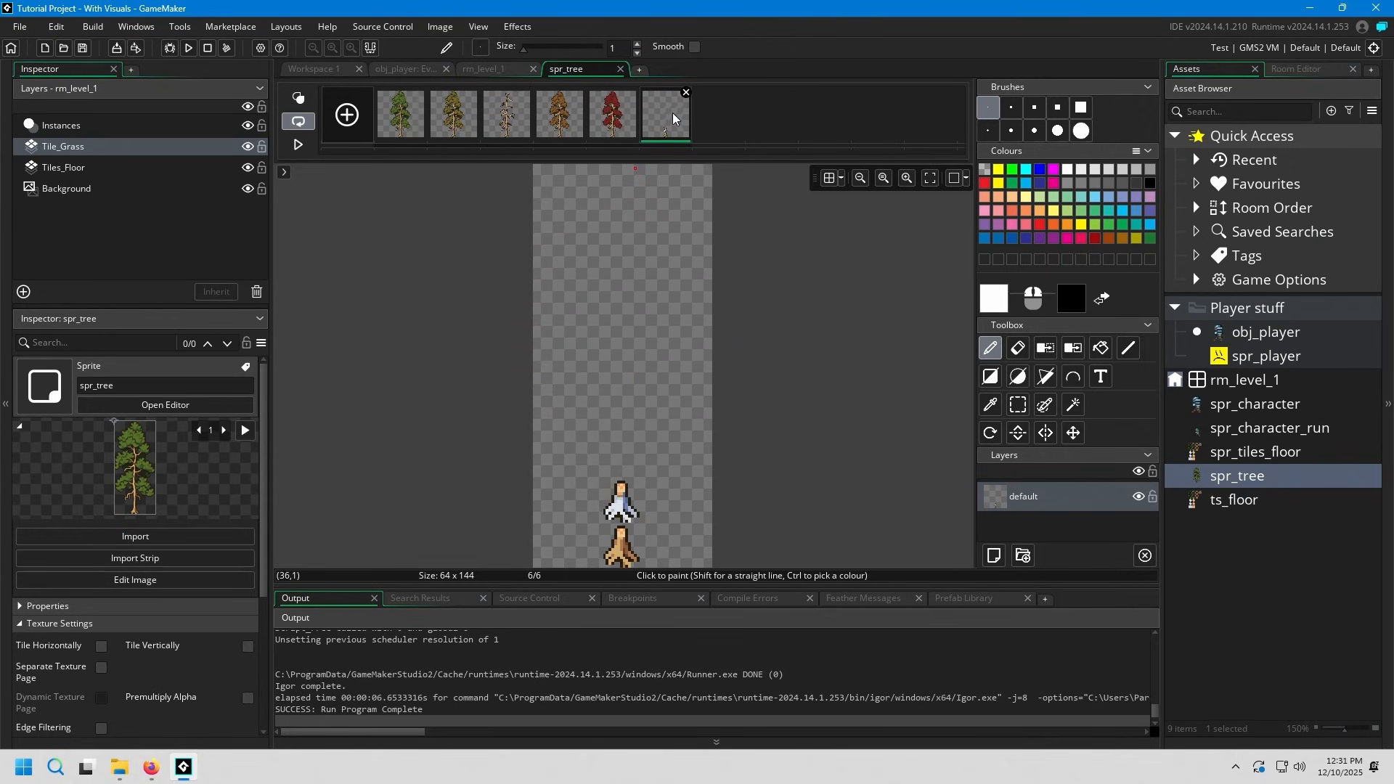
click(402, 118)
middle_click(579, 70)
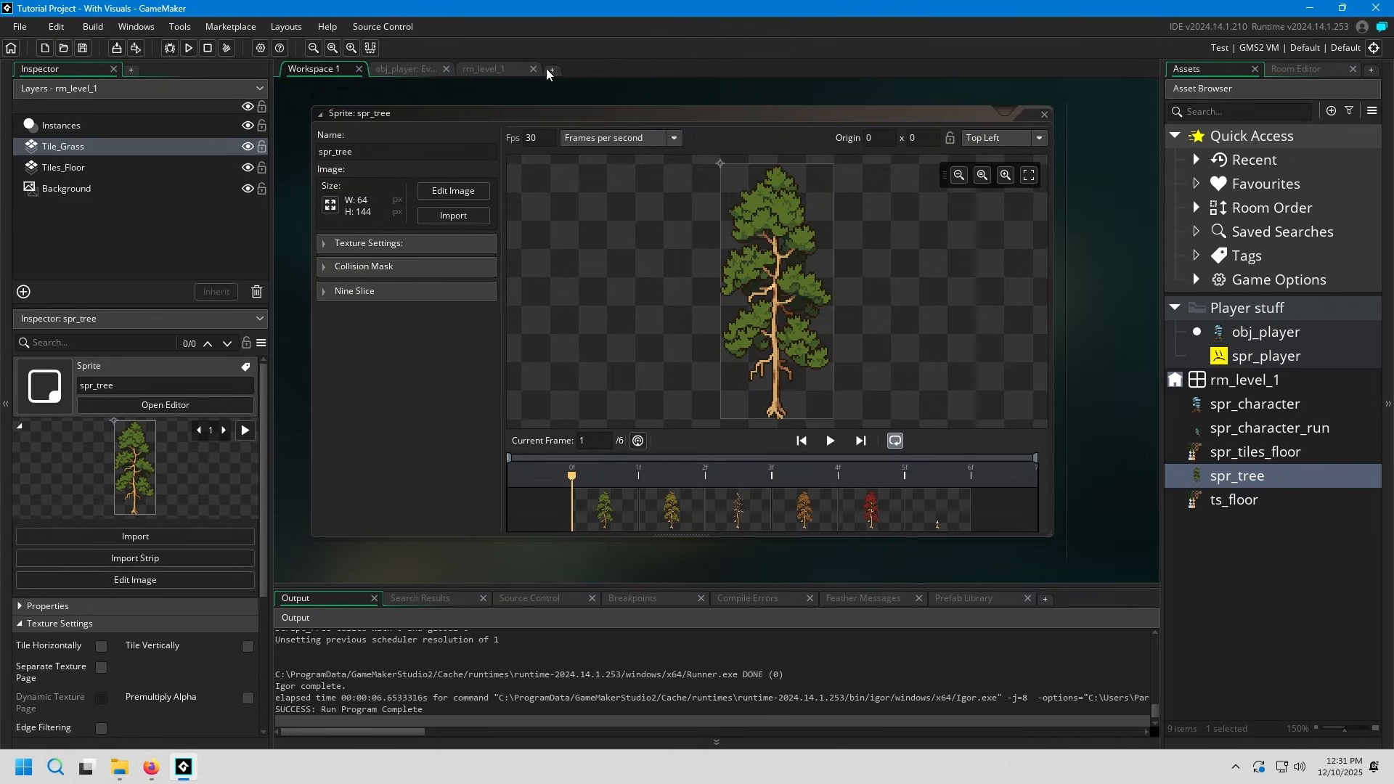
- Place spr_tree near the player in rm_level_1, creating a new asset layer for it
click(492, 70)
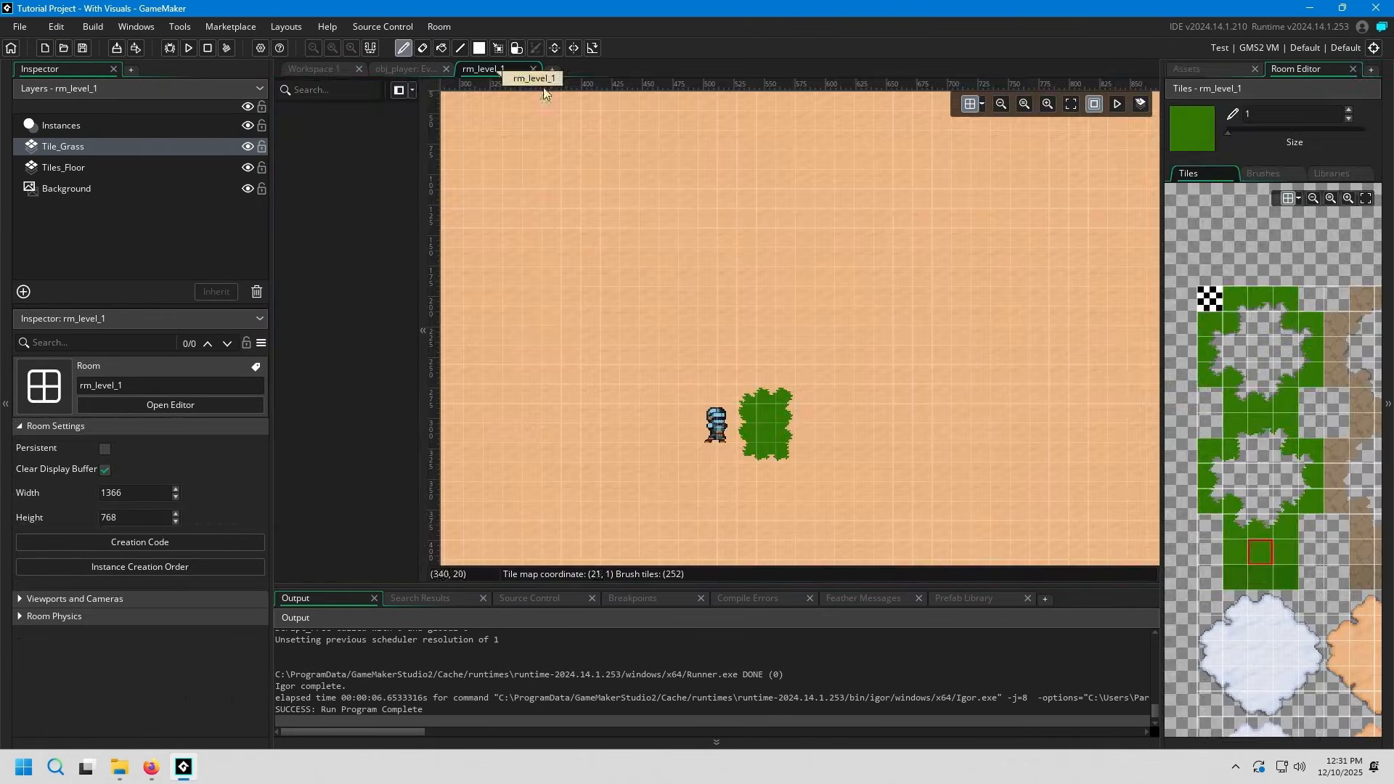
click(1212, 70)
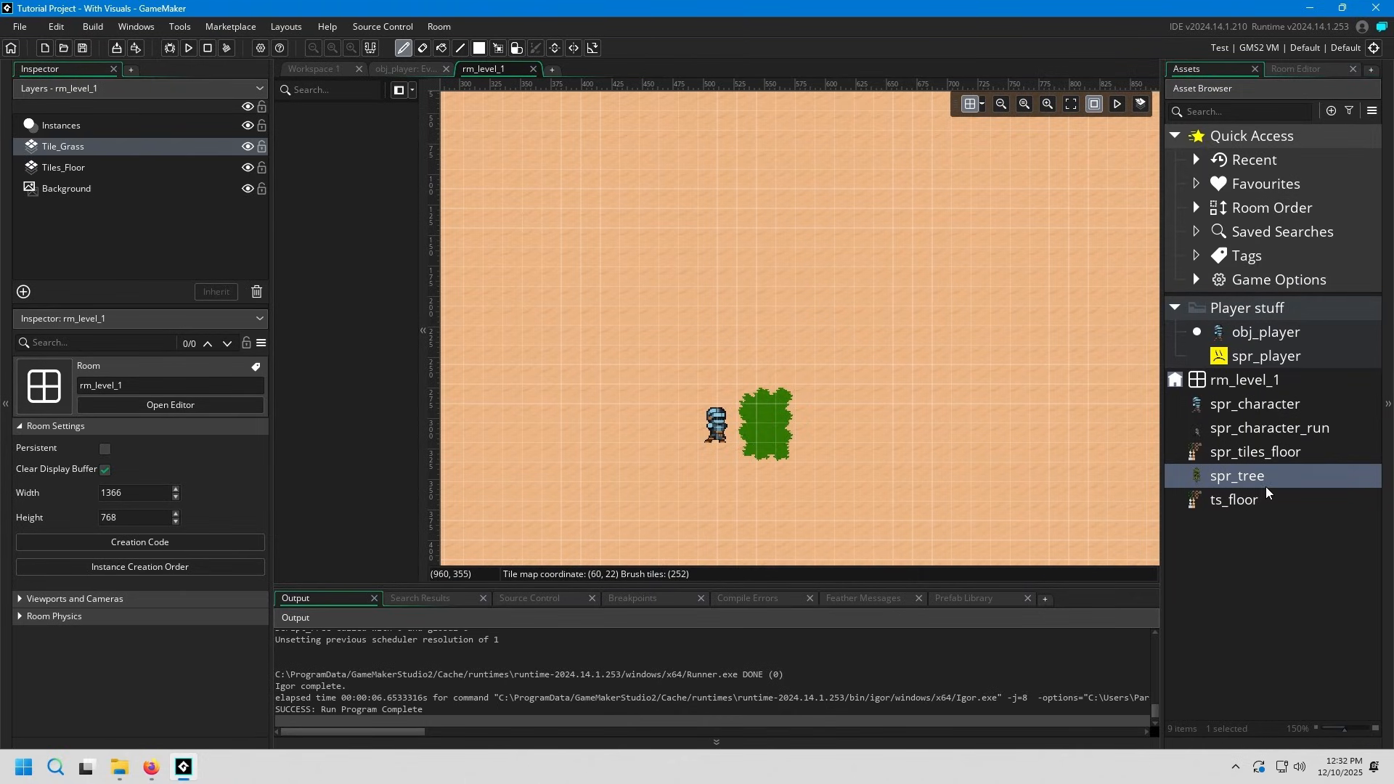
drag(1271, 478, 700, 342)
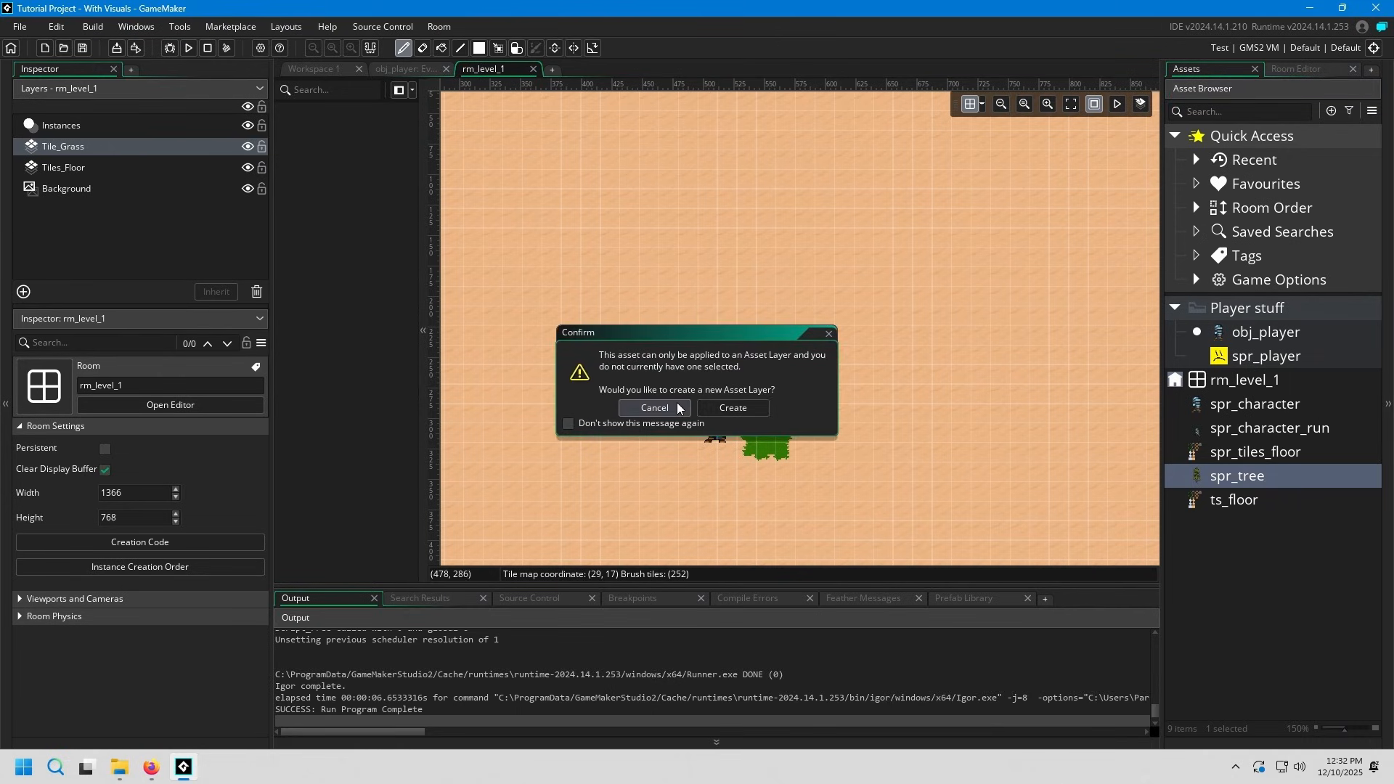
click(739, 408)
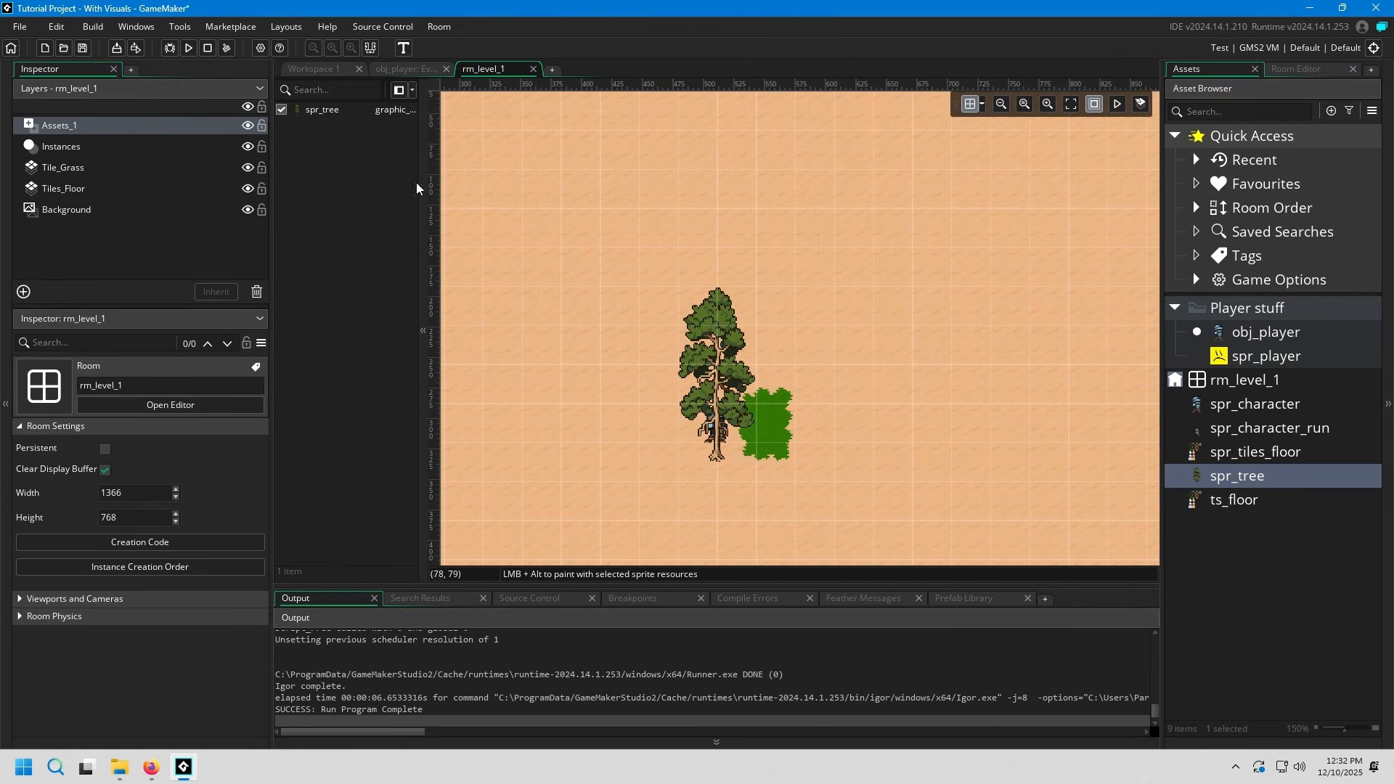
- Move the placed tree beyond the grass patch, to position X 576, Y 160
drag(728, 378, 846, 338)
middle_drag(922, 340, 862, 321)
scroll(793, 322, up, 2)
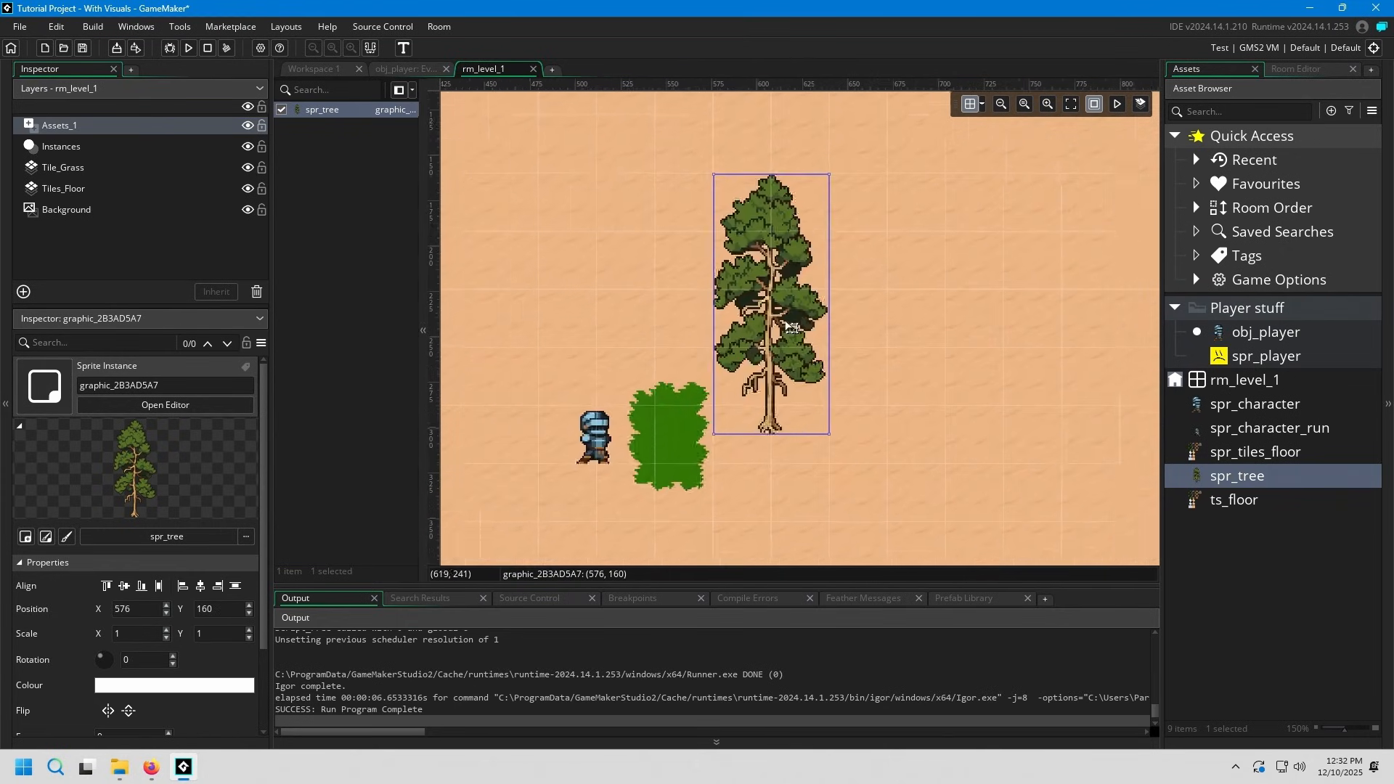
scroll(786, 330, down, 1)
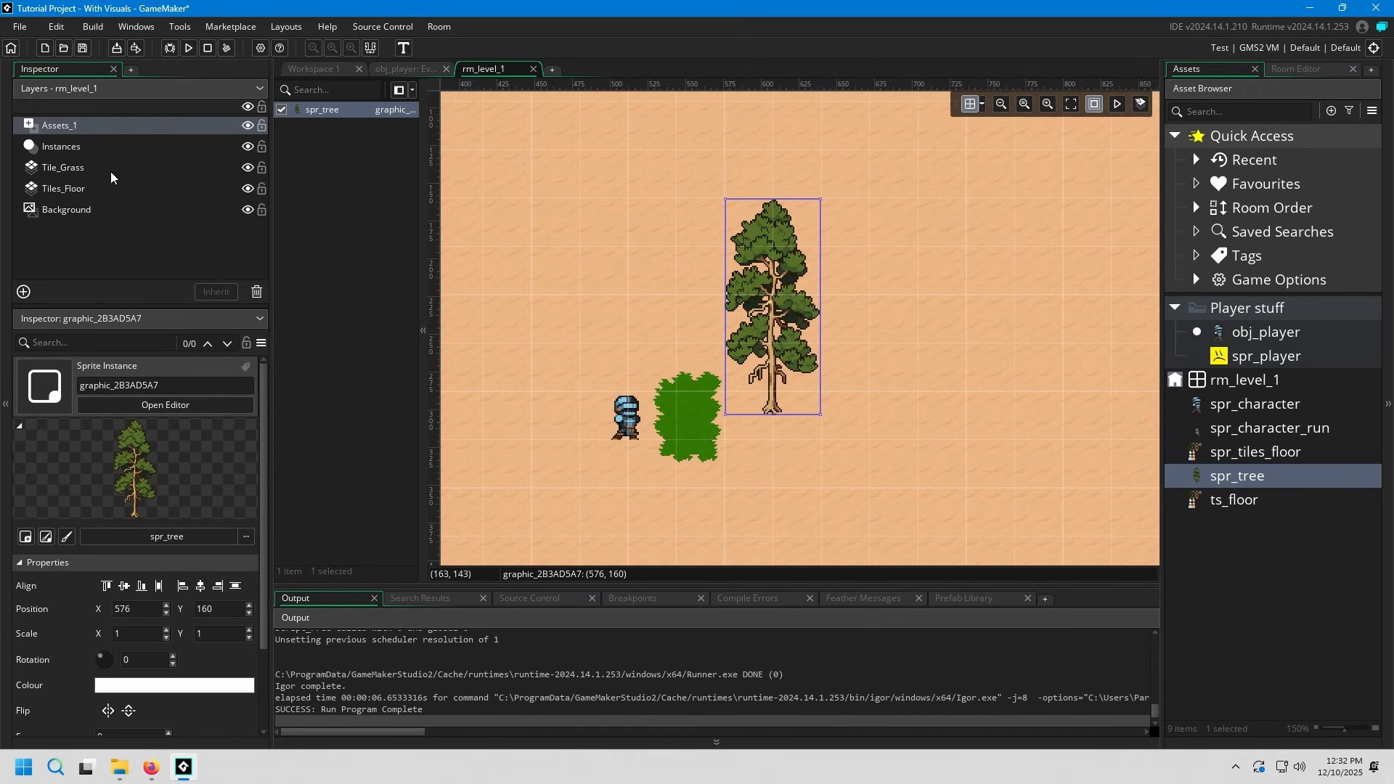
drag(1208, 461, 896, 325)
key(ctrl+z)
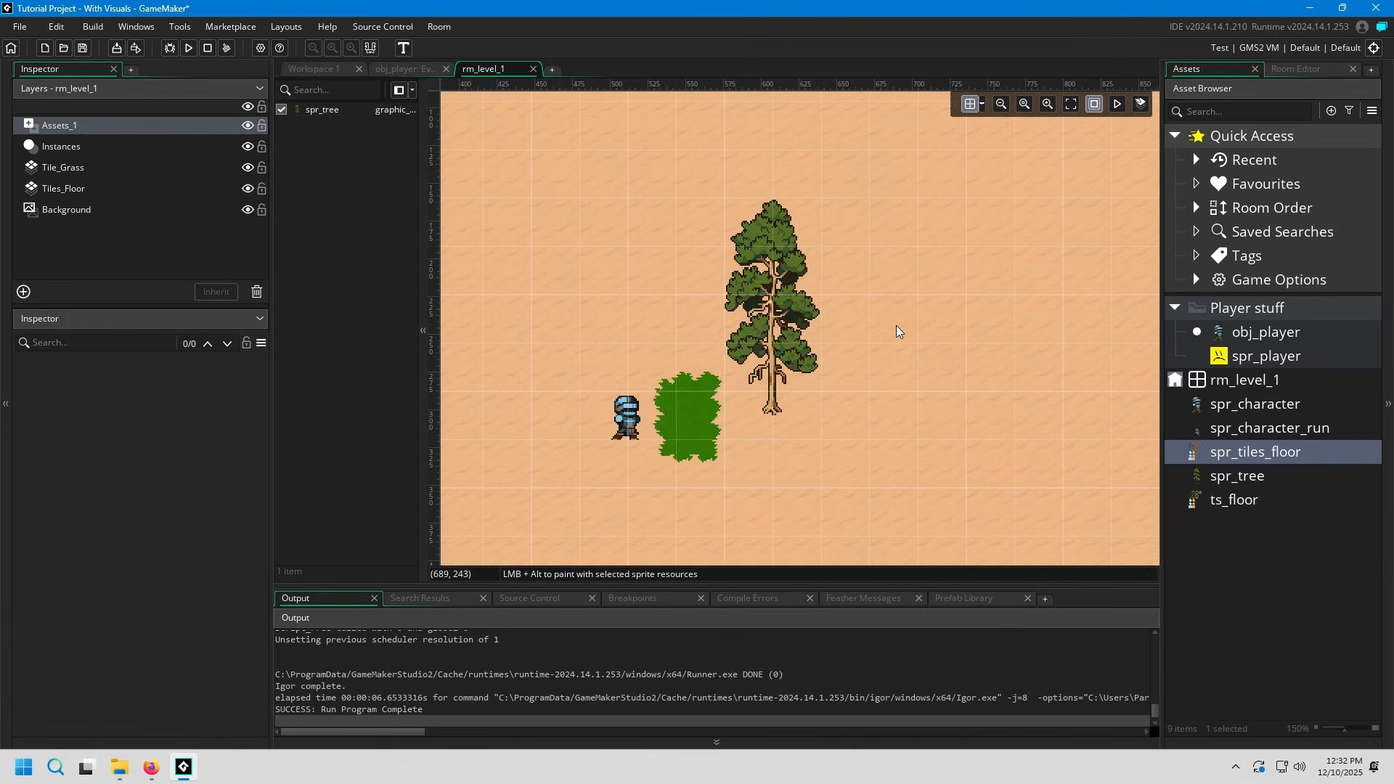
click(783, 279)
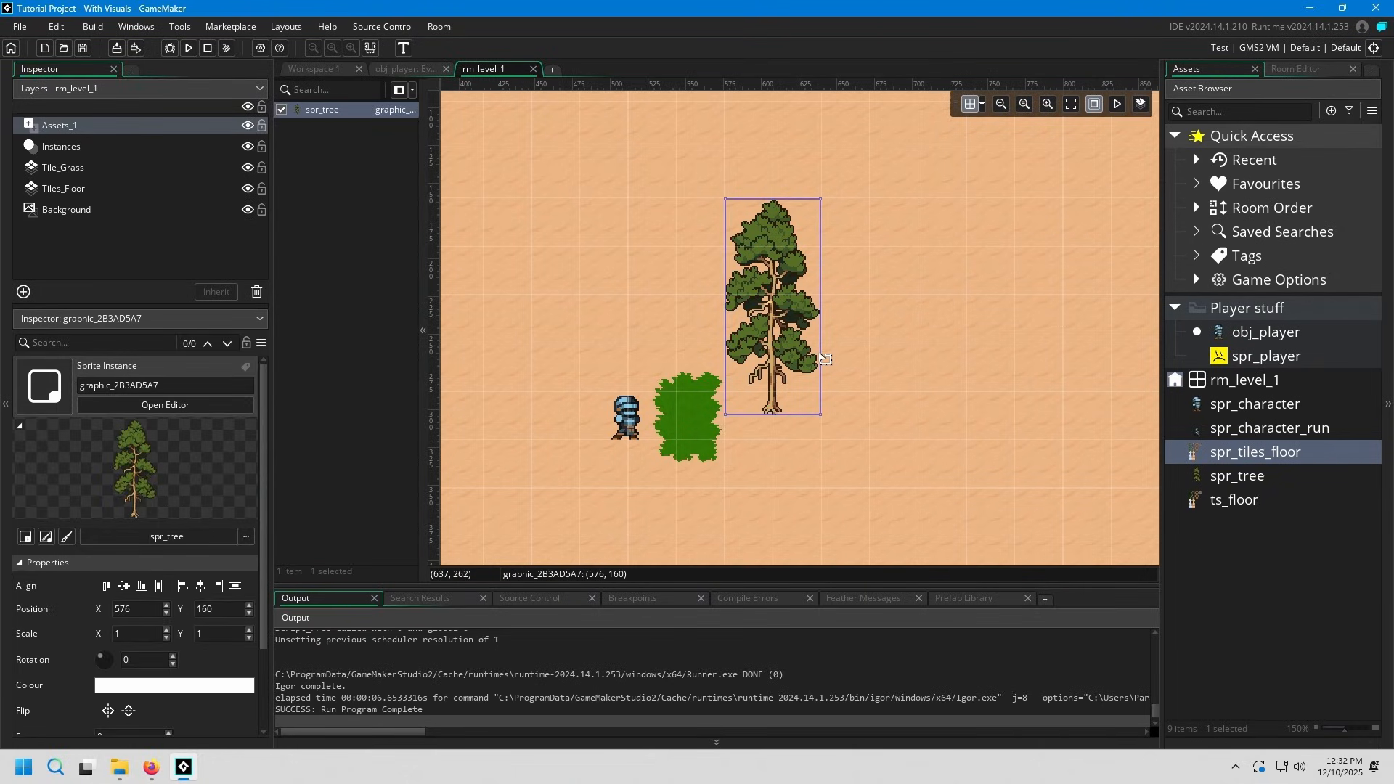
- Add a second spr_tree to the Assets_1 layer, to the right of and slightly lower than the first tree
drag(1260, 479, 912, 278)
middle_drag(912, 278, 894, 254)
click(875, 250)
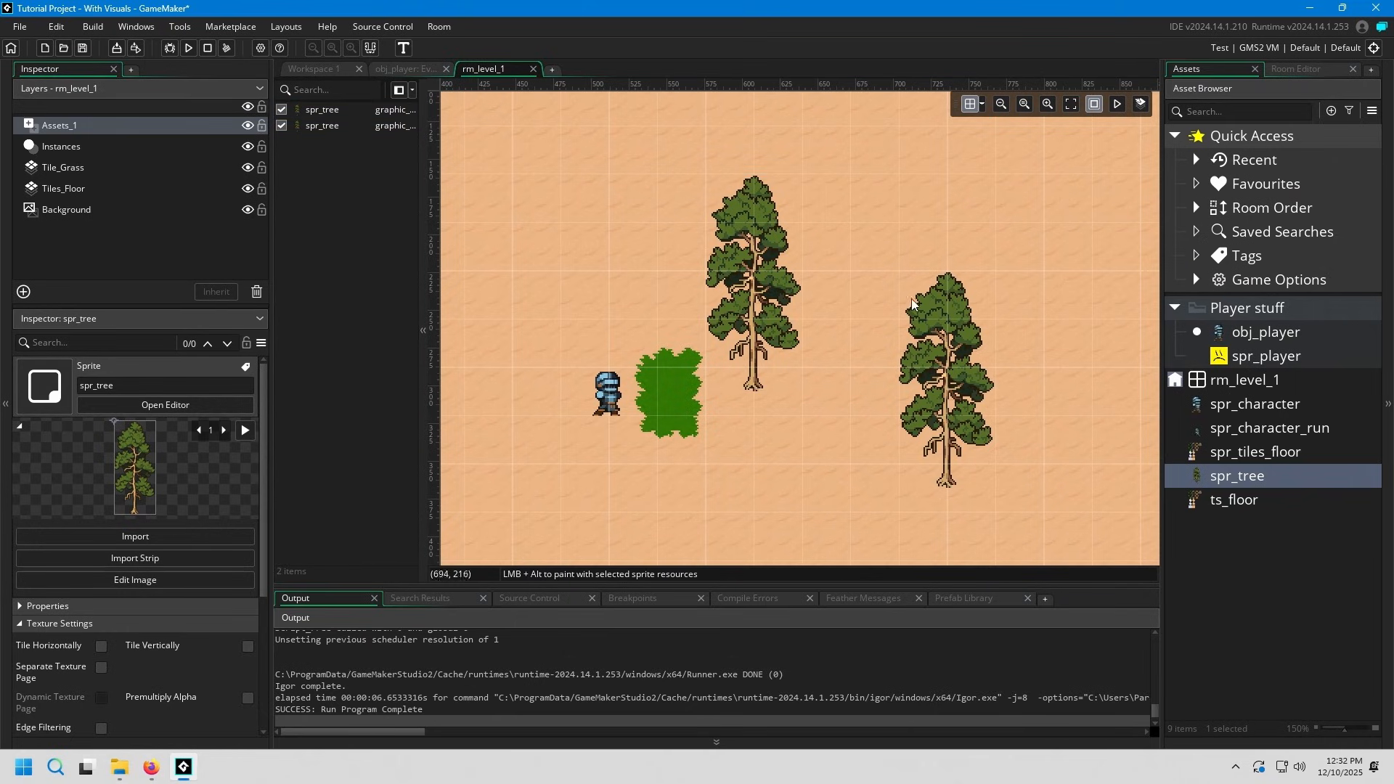
- Select the tree nearest the grass patch and enlarge the Inspector so that all of its properties are shown
click(945, 344)
click(760, 284)
drag(273, 463, 303, 465)
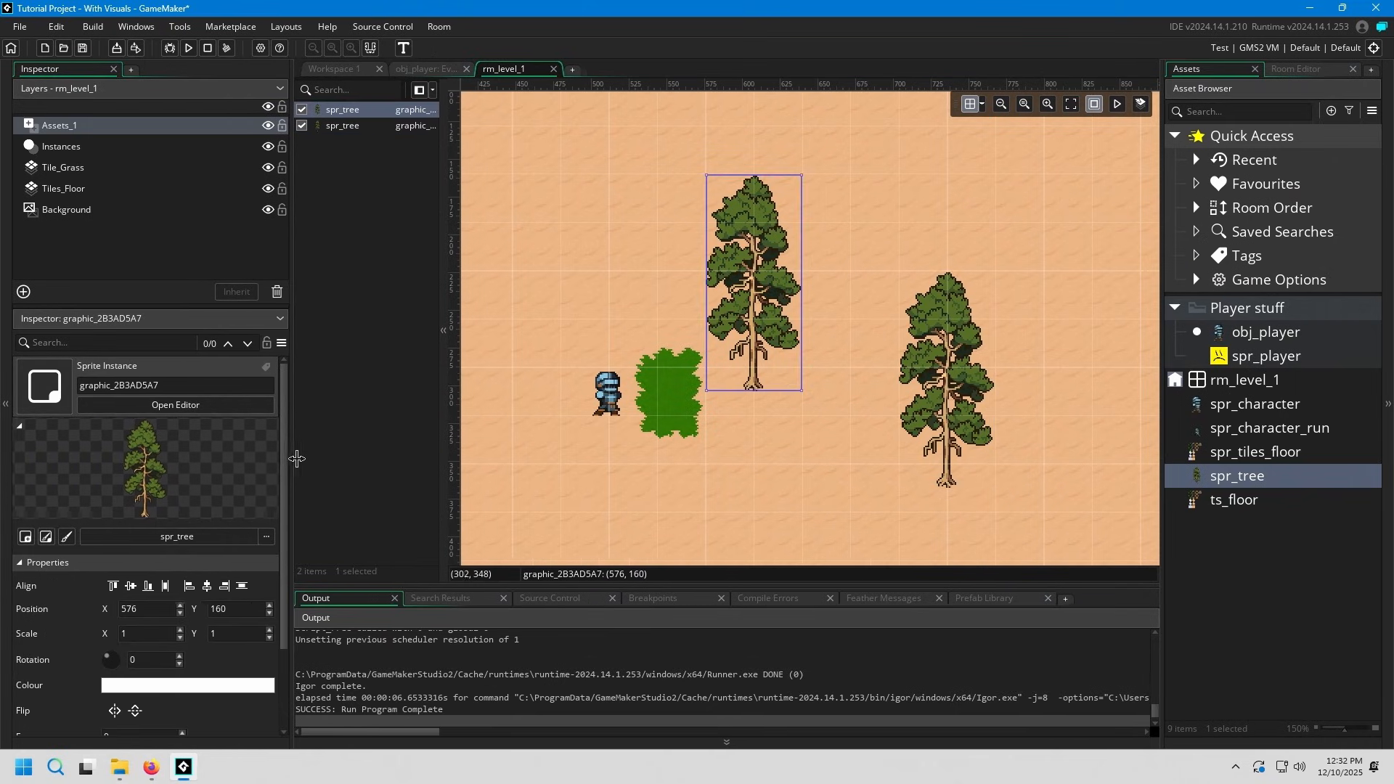
scroll(220, 481, down, 1)
scroll(235, 548, up, 1)
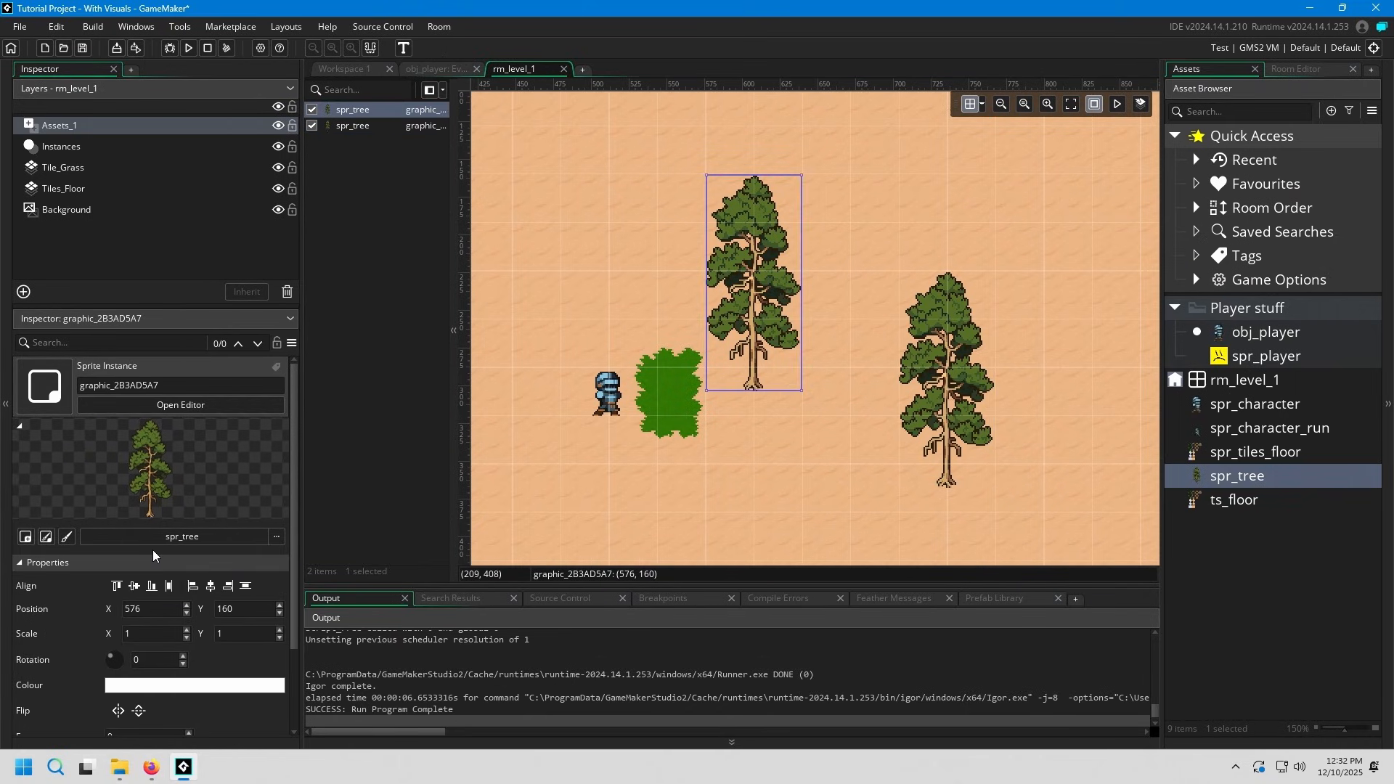
drag(213, 305, 213, 211)
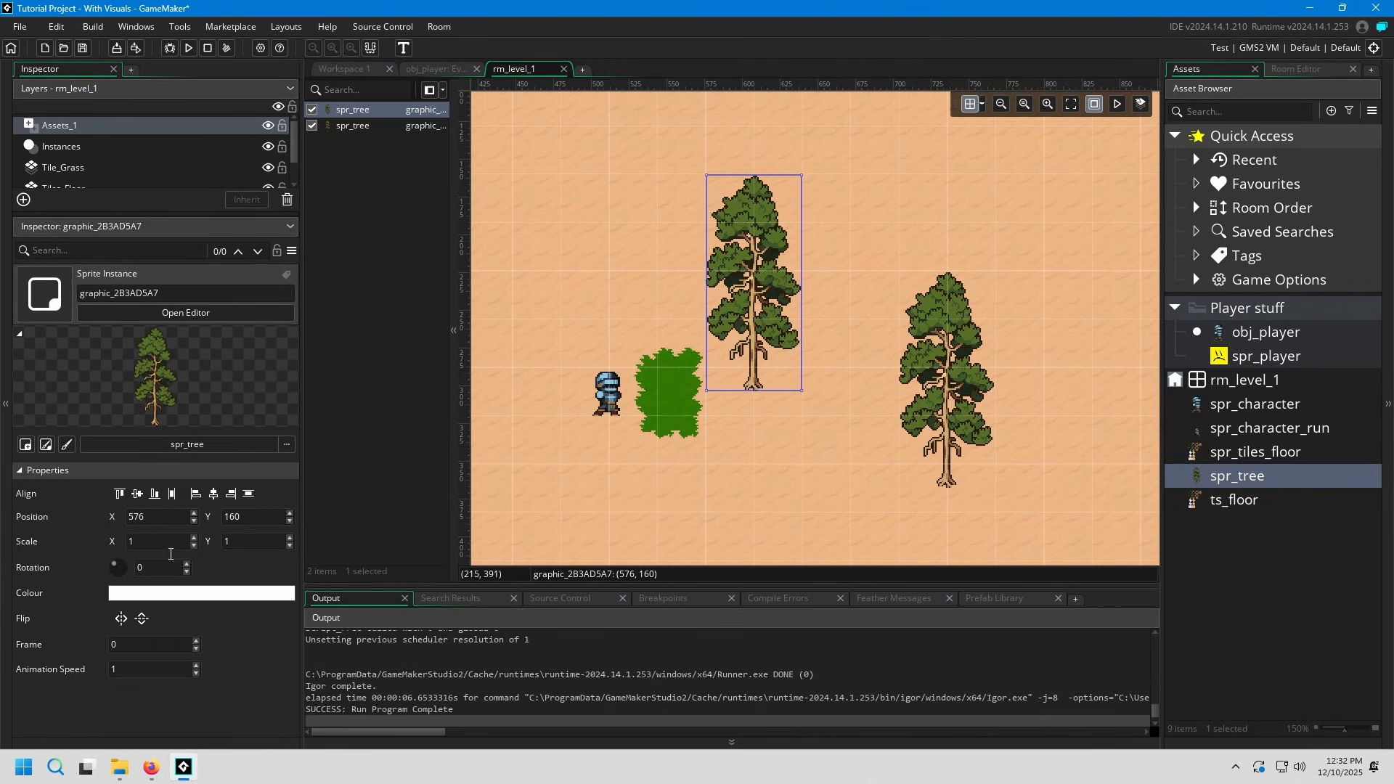
- Set the selected tree's X and Y scale to 1.5
click(162, 516)
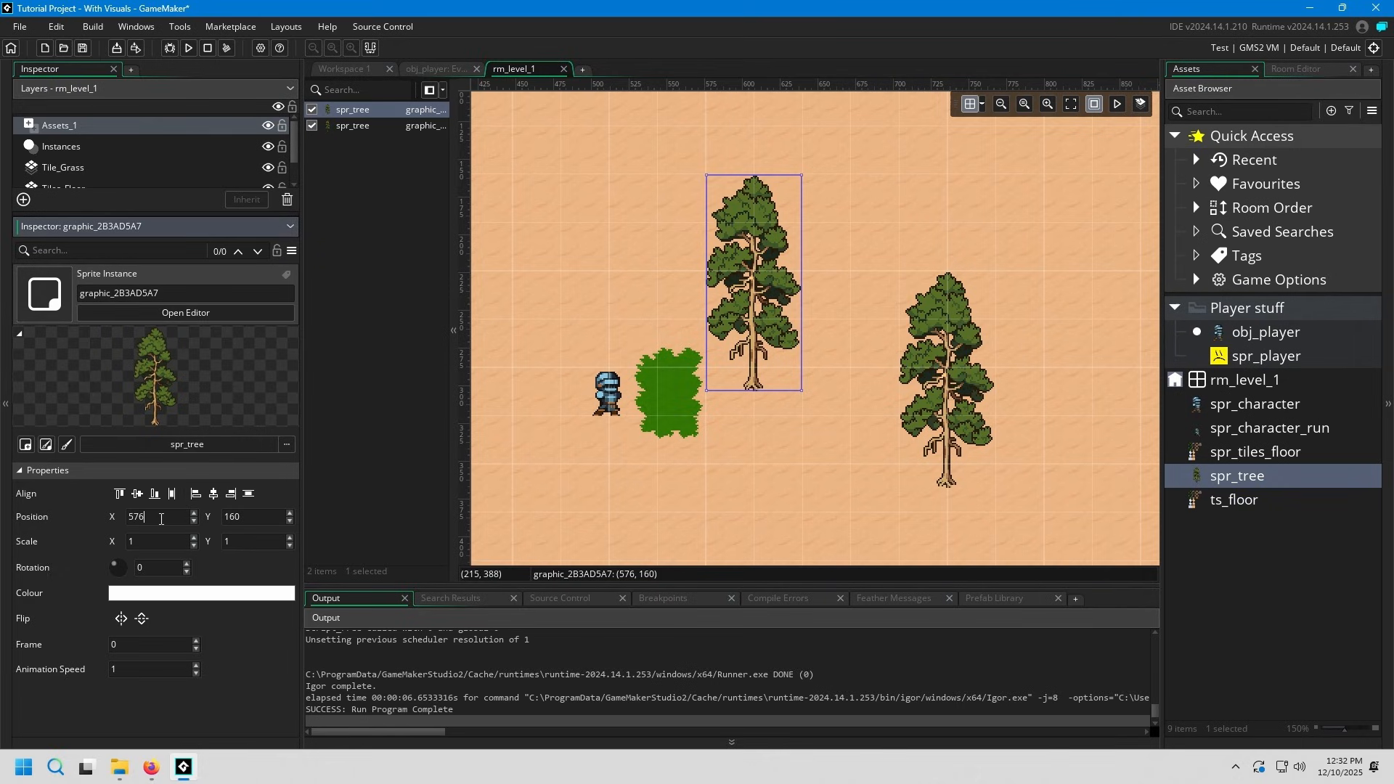
click(160, 545)
text(.5)
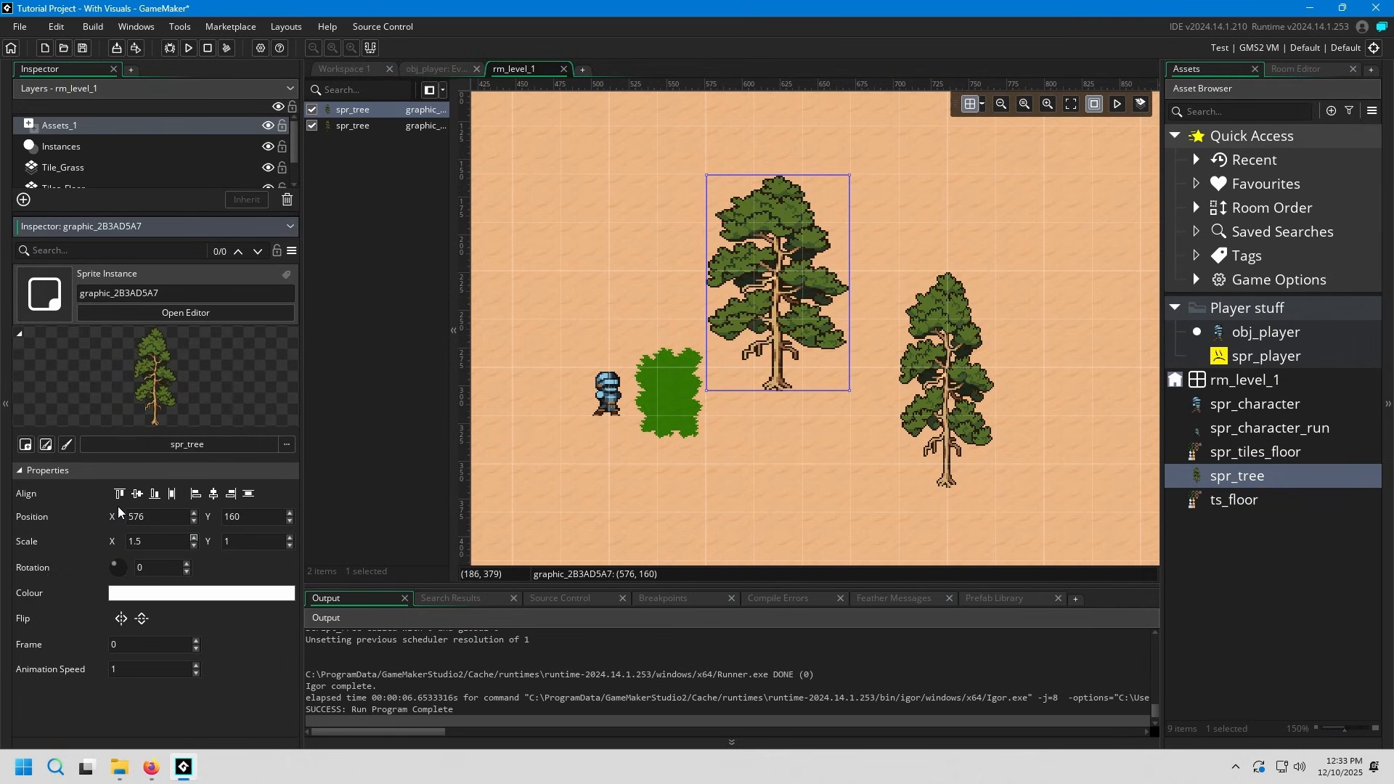
key(Tab)
text(.5)
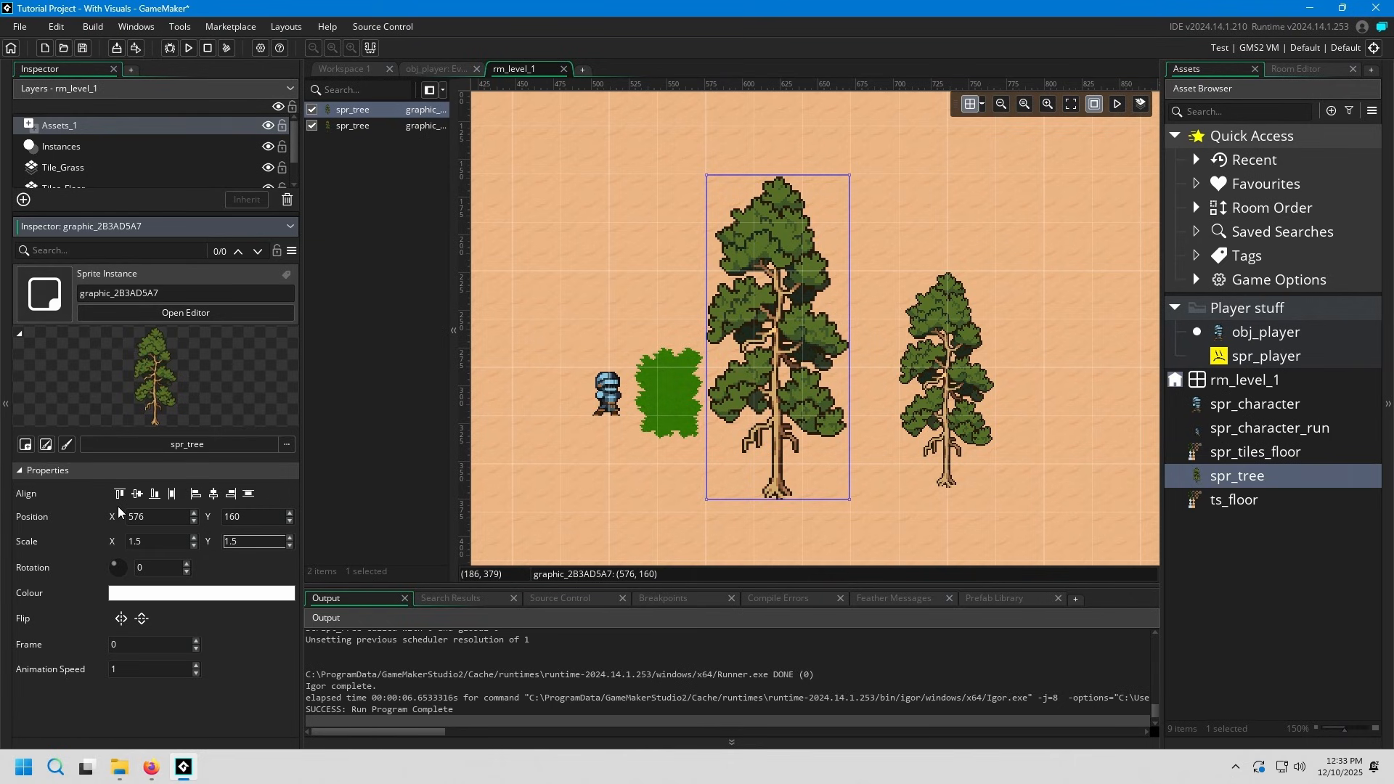
- Try moving the enlarged tree up to Y 96 and resizing it from its corner, and undo the changes
drag(746, 429, 750, 318)
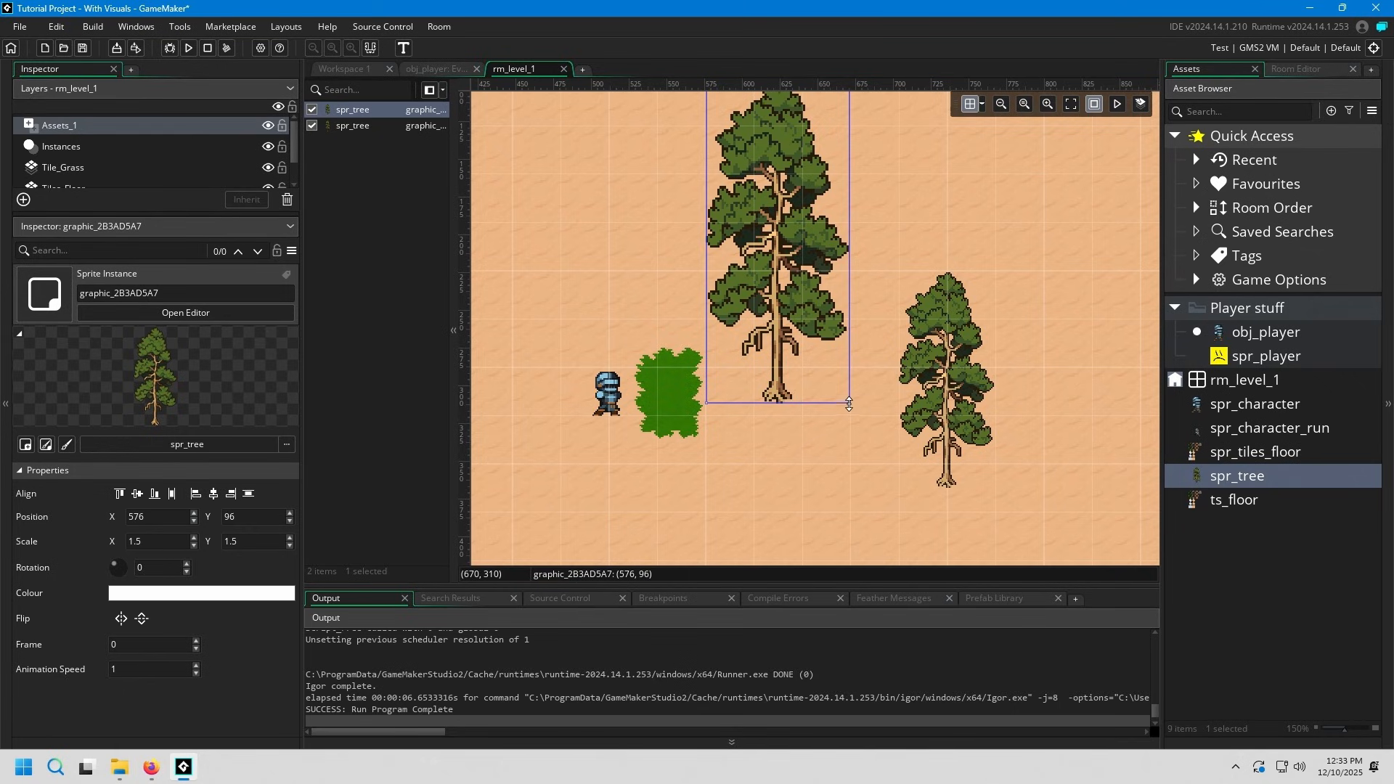
mouse_move(856, 406)
mouse_down()
mouse_move(995, 534)
mouse_move(857, 368)
mouse_move(883, 405)
mouse_up()
key(ctrl+z)
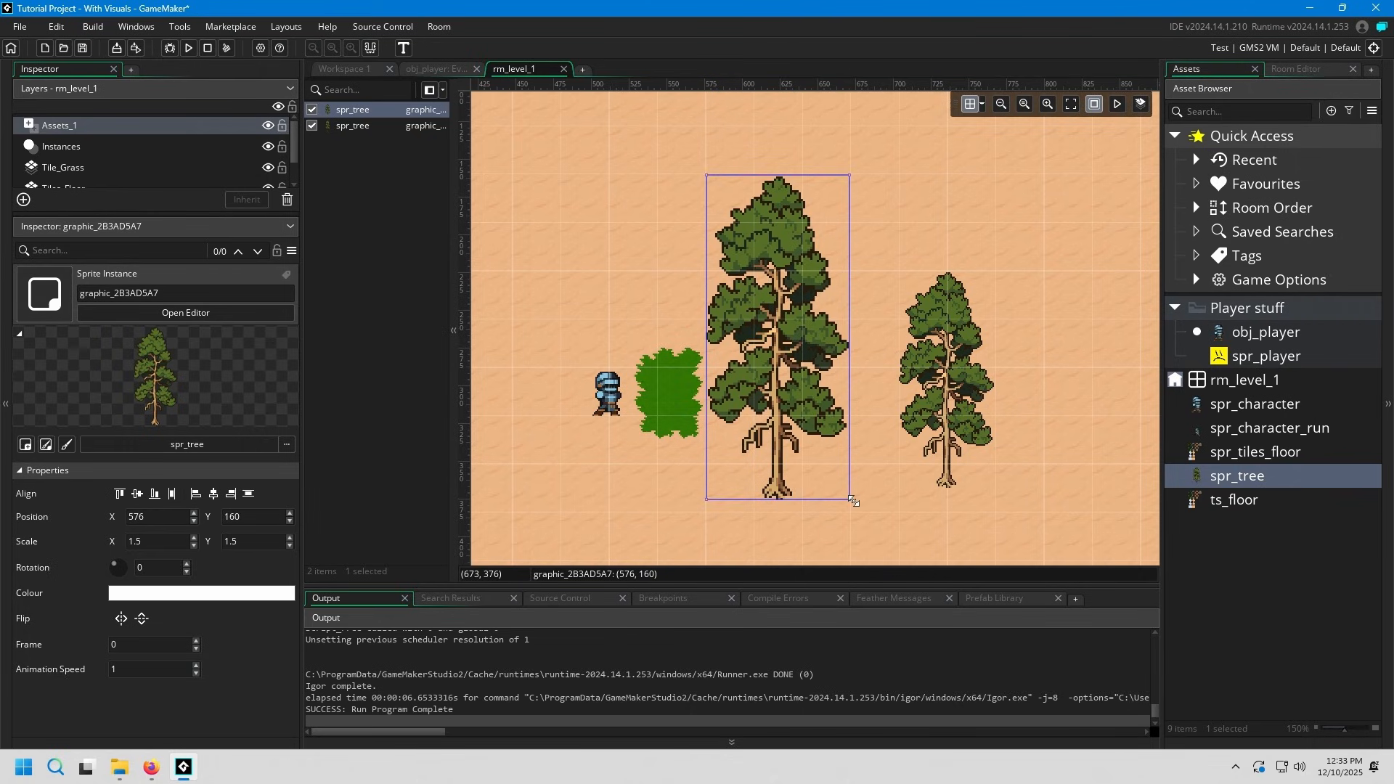
- Try rotating the enlarged tree freehand about its origin, and reset its rotation to 0
drag(859, 502, 560, 443)
click(154, 568)
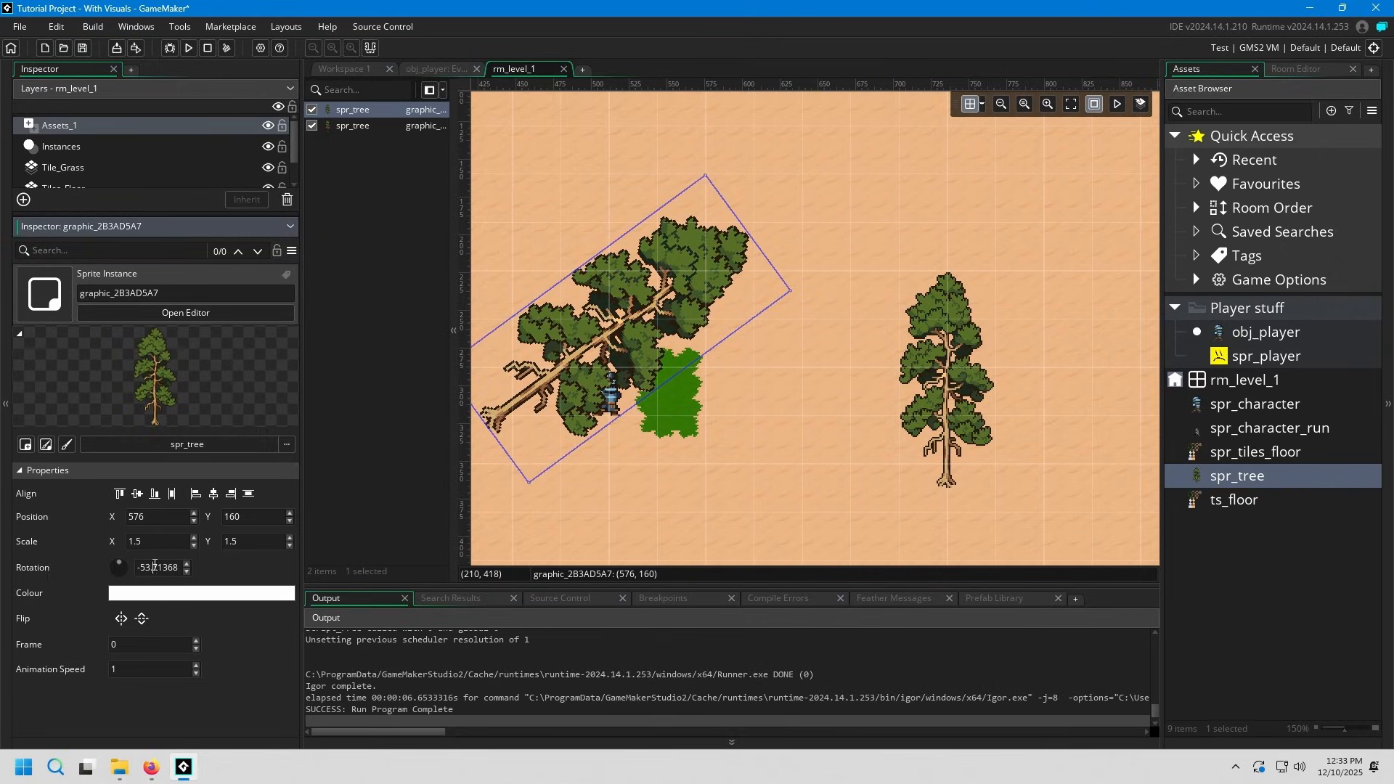
double_click(154, 567)
text(0)
key(Return)
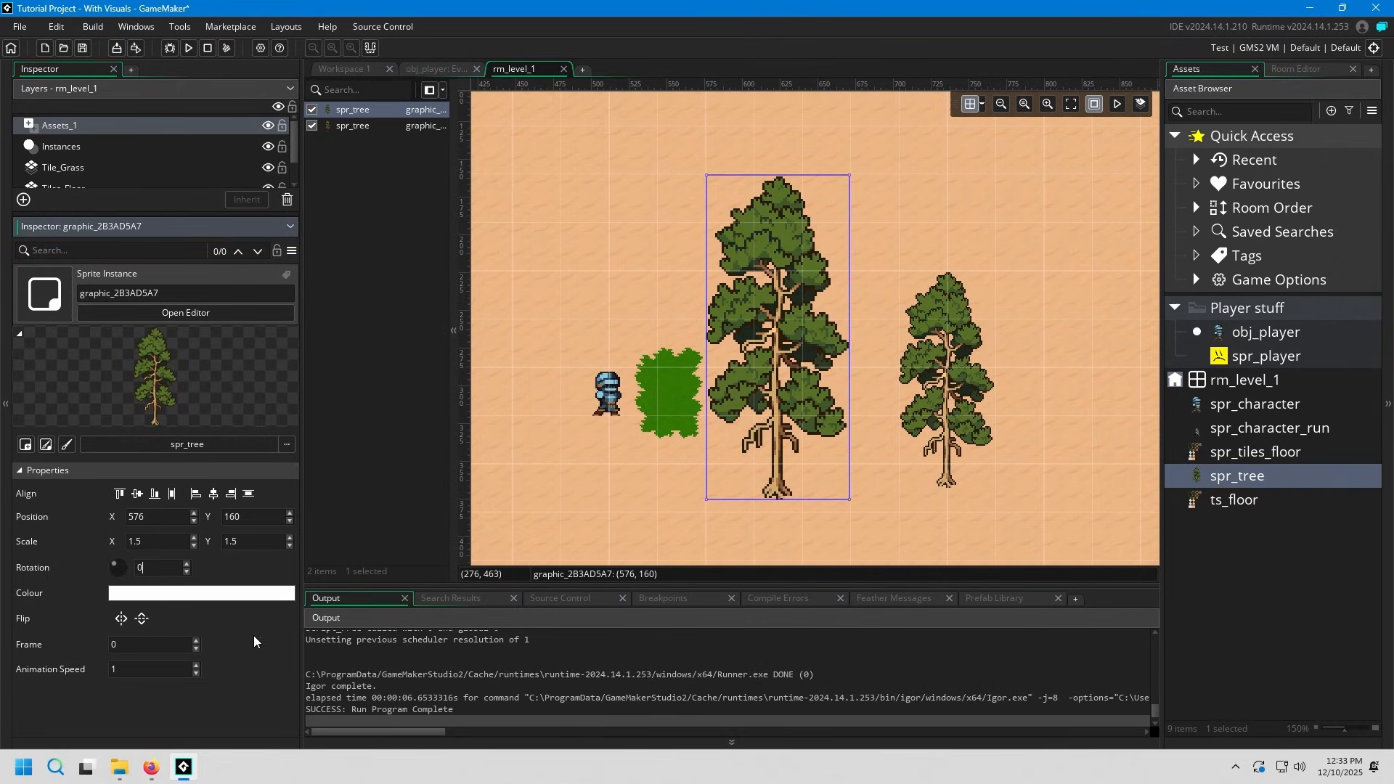
- Flip the enlarged tree horizontally
click(121, 620)
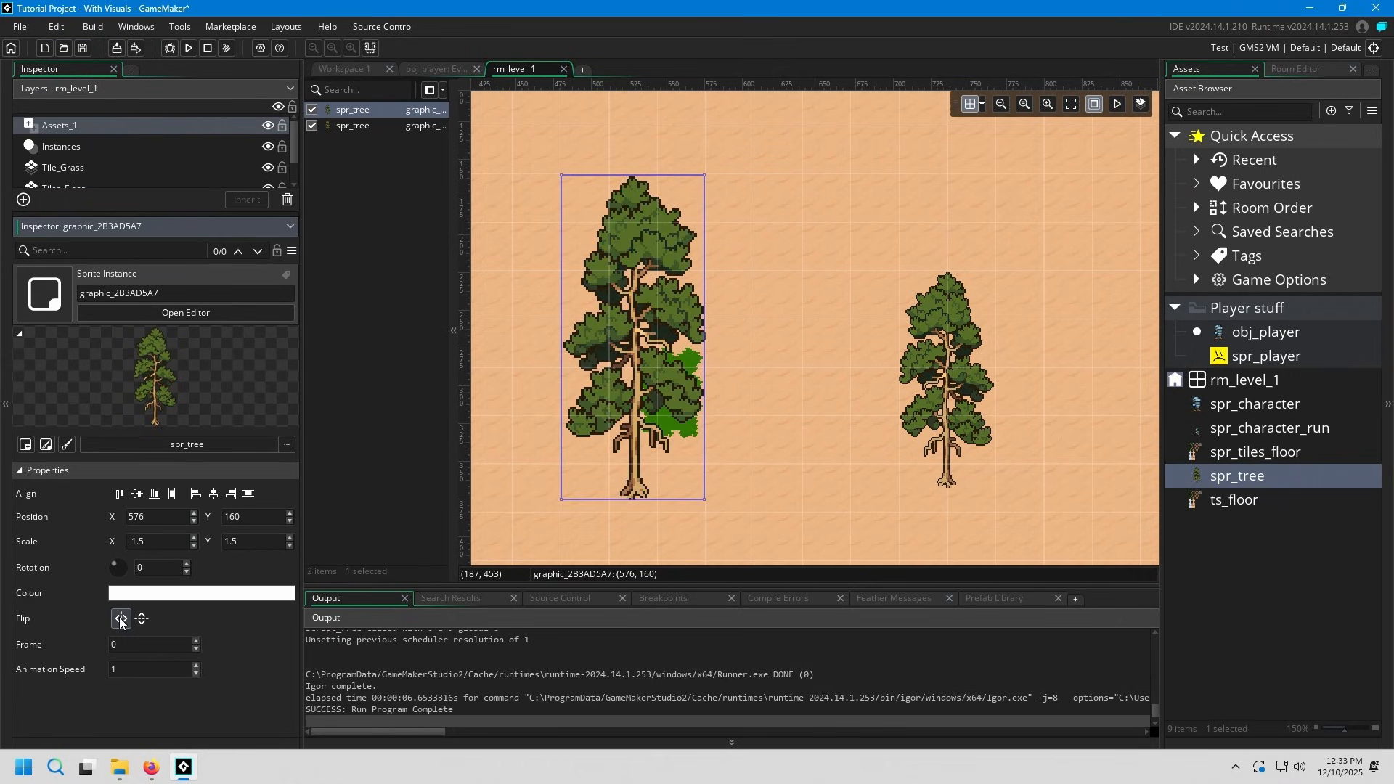
- Flip the enlarged tree back horizontally, and try flipping it vertically and back
click(121, 619)
click(142, 619)
click(142, 619)
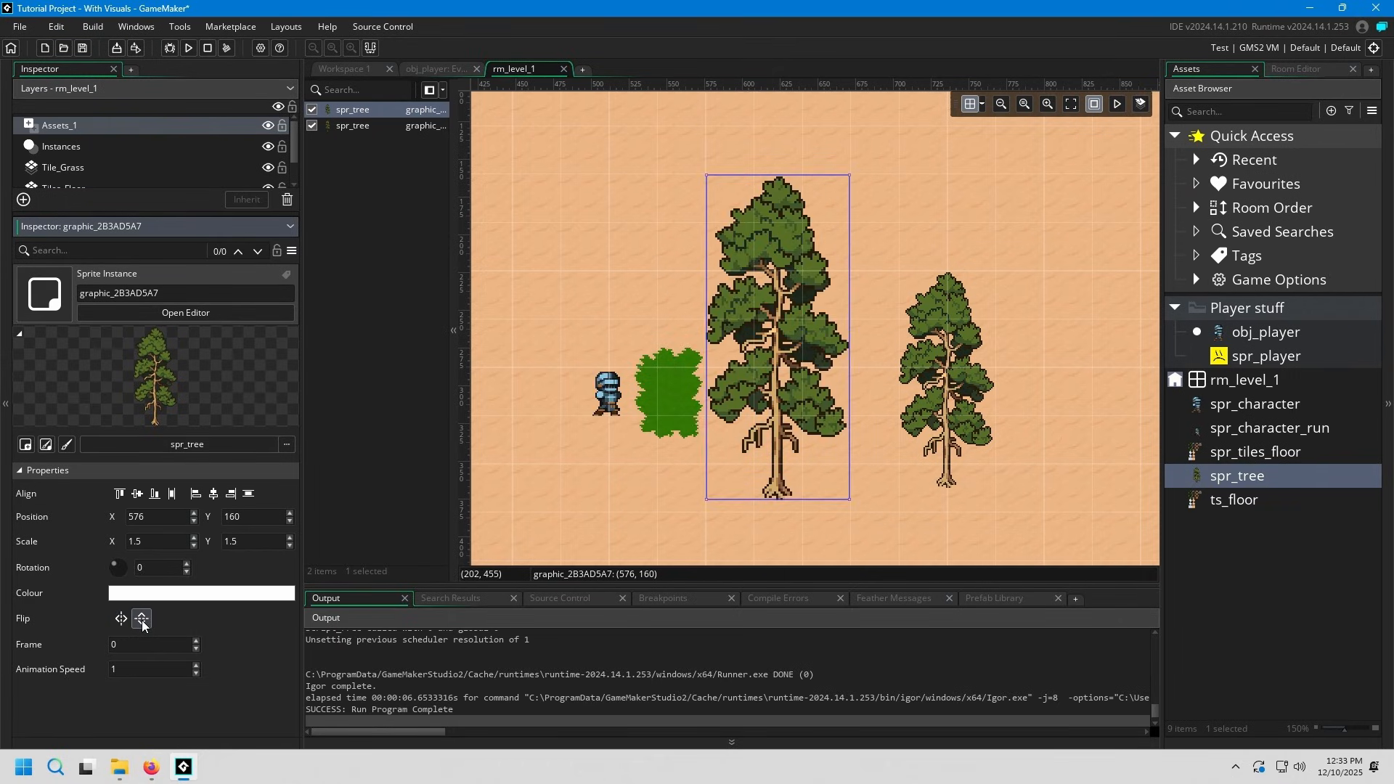
- Run the game to check how the placed trees animate at speed 1, and close the game window
click(253, 539)
click(159, 656)
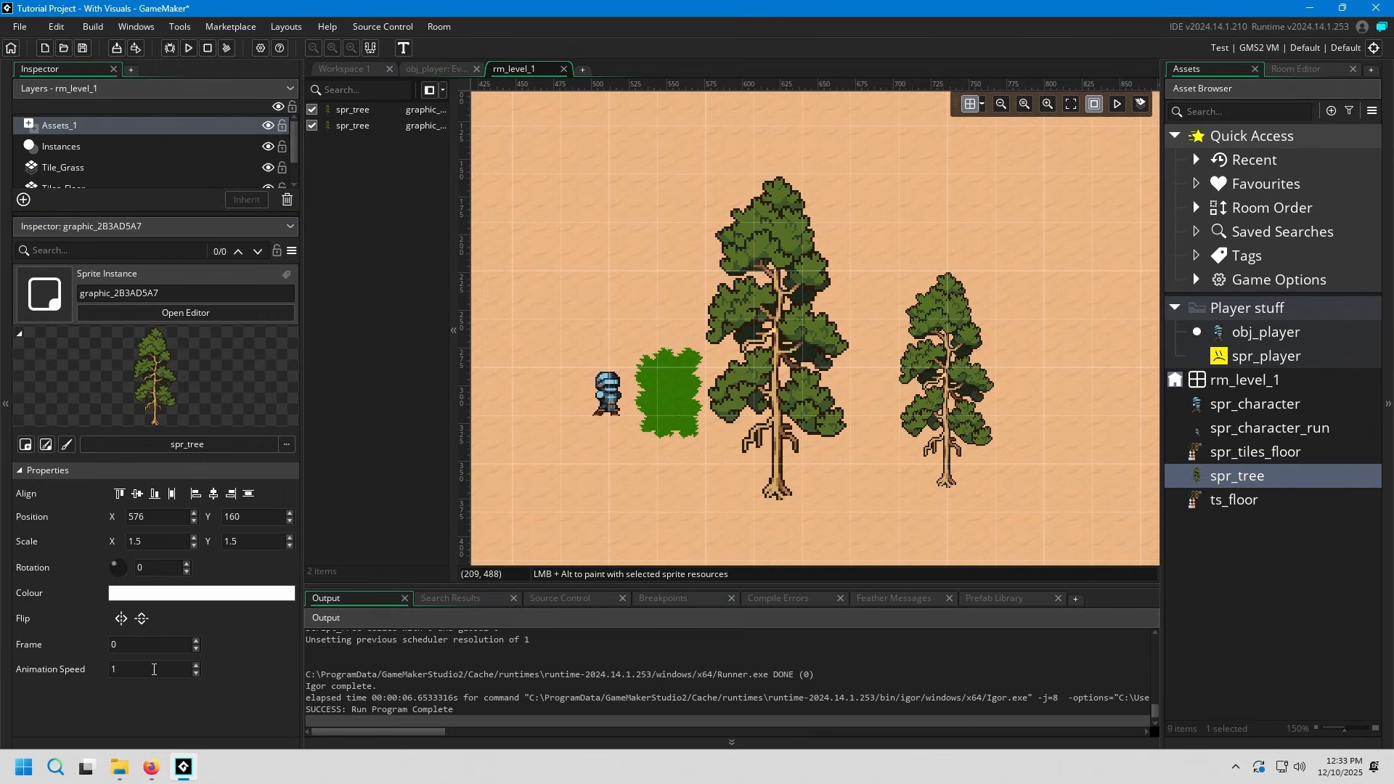
click(156, 669)
click(530, 504)
key(F5)
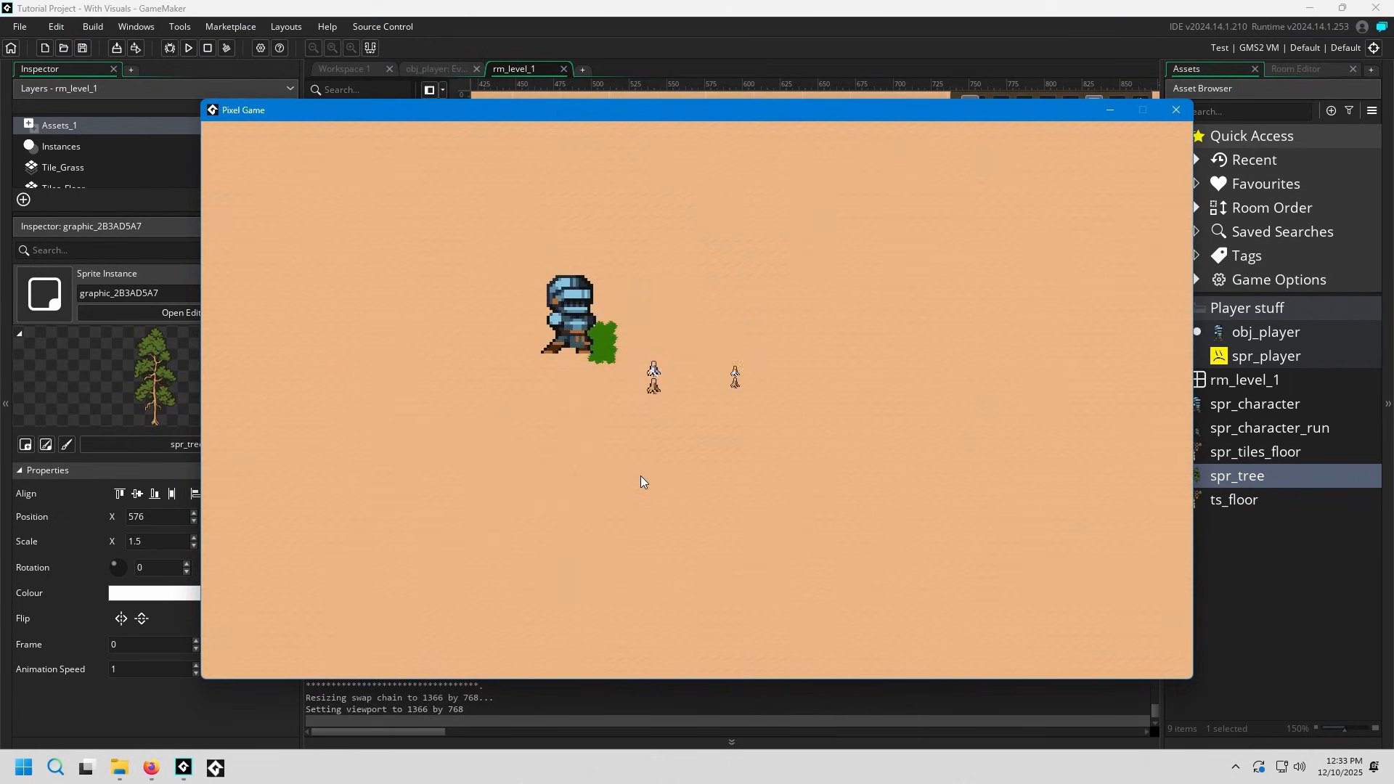
click(1176, 110)
- Set the enlarged tree's animation speed to 0 and inspect the spr_tree sprite in the asset list
drag(159, 671, 72, 654)
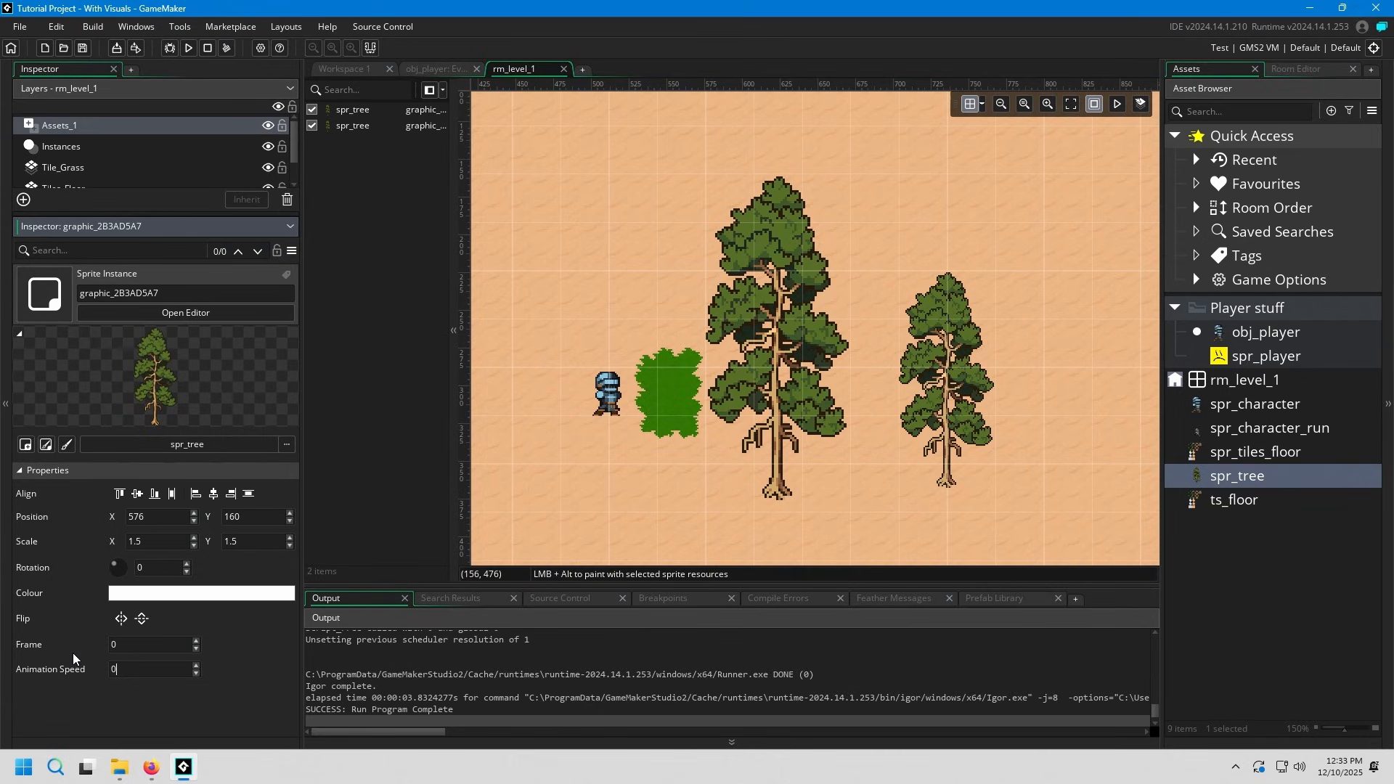
click(1262, 474)
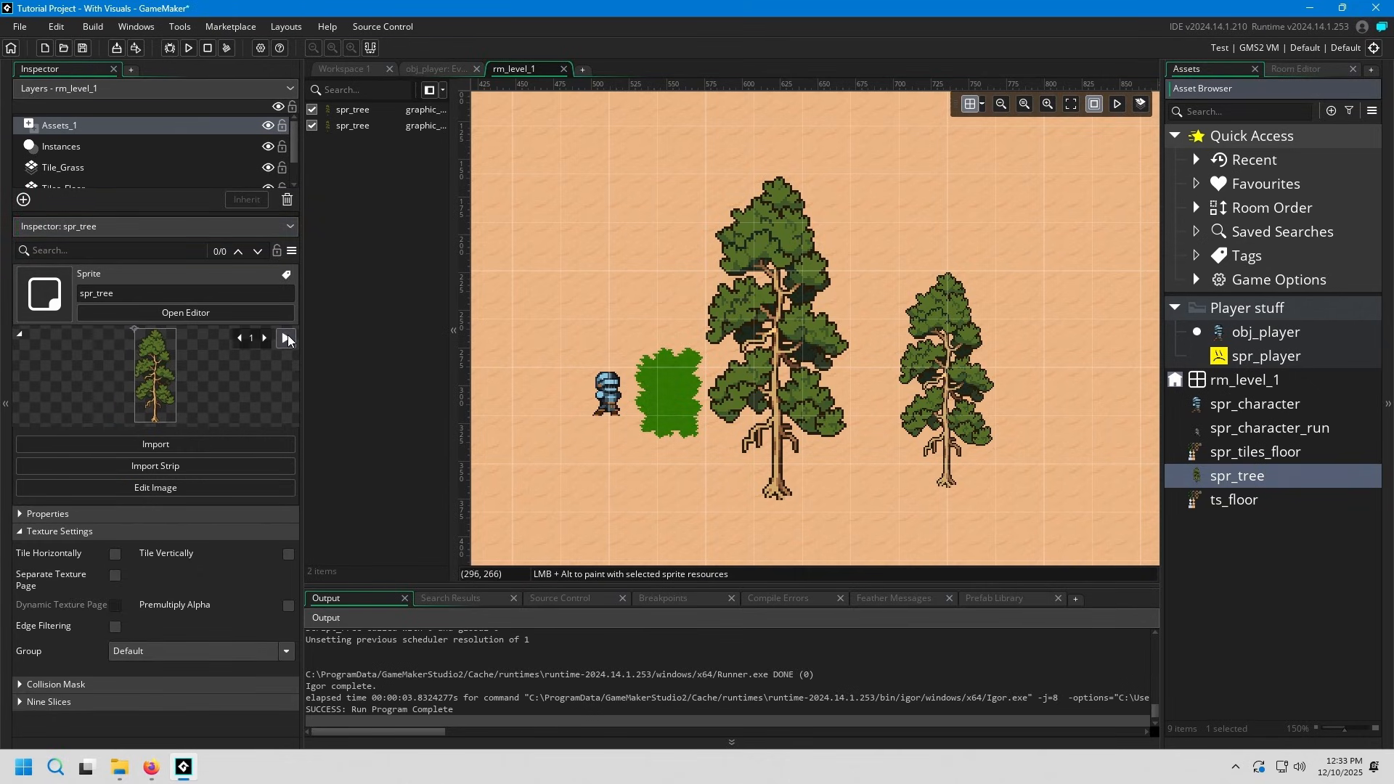
- Step through the enlarged tree's frames up to 5 and set its frame to 1
click(774, 290)
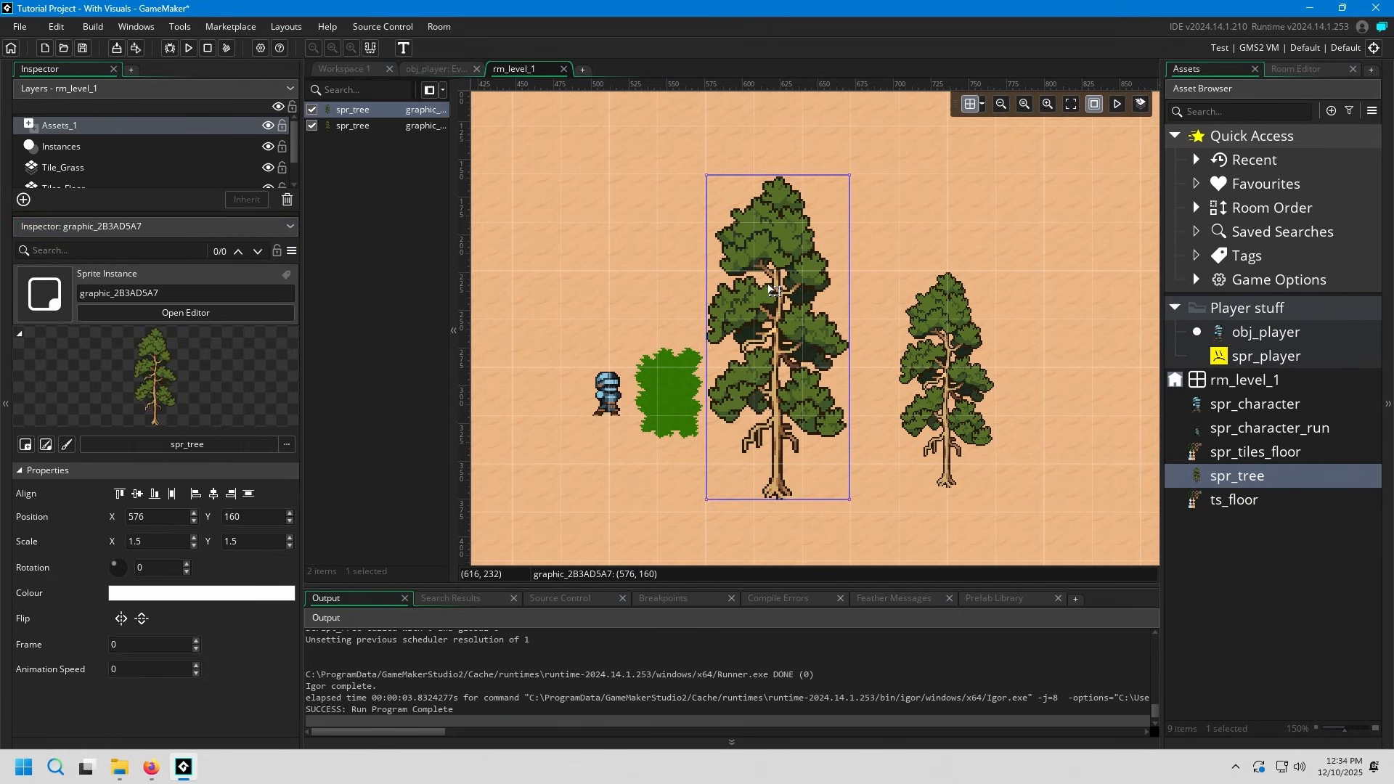
click(196, 640)
click(196, 640)
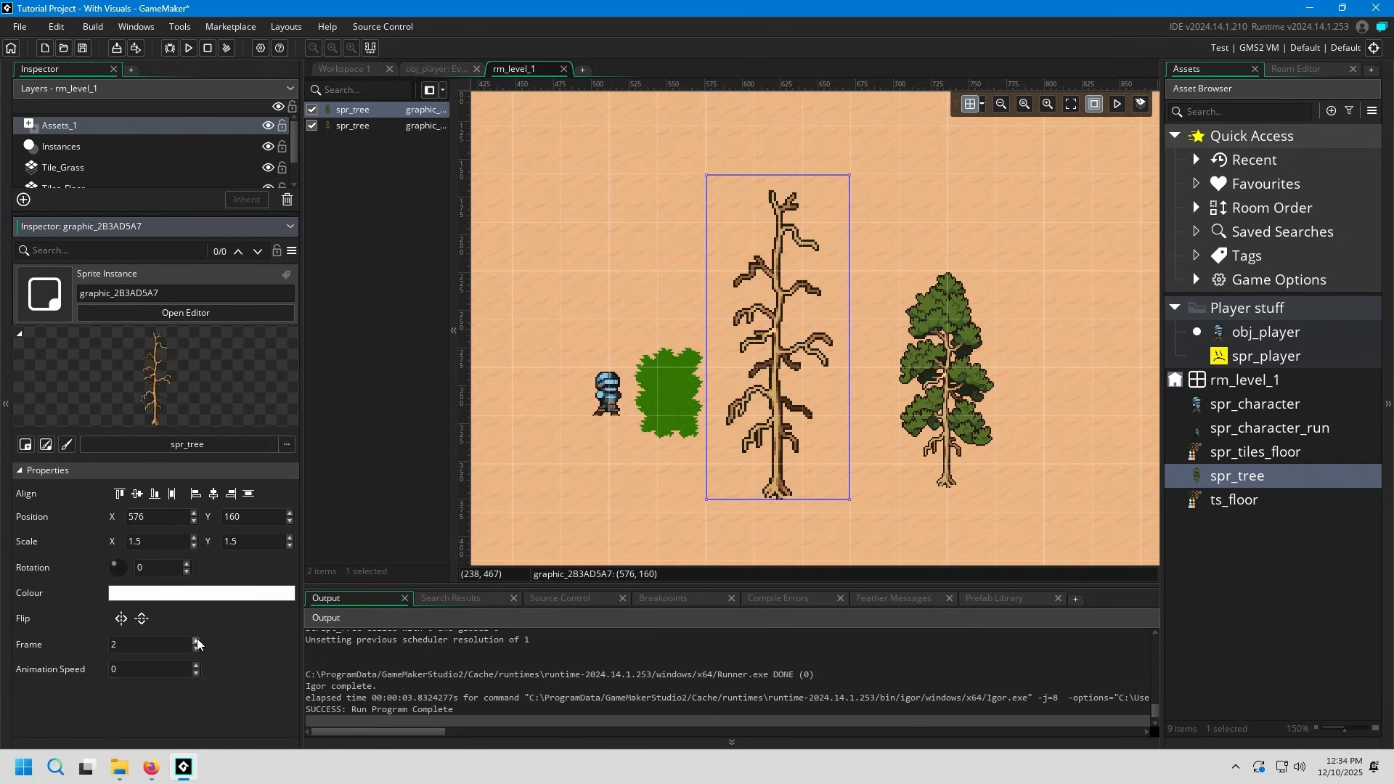
click(196, 641)
click(196, 640)
click(196, 641)
click(196, 641)
click(197, 649)
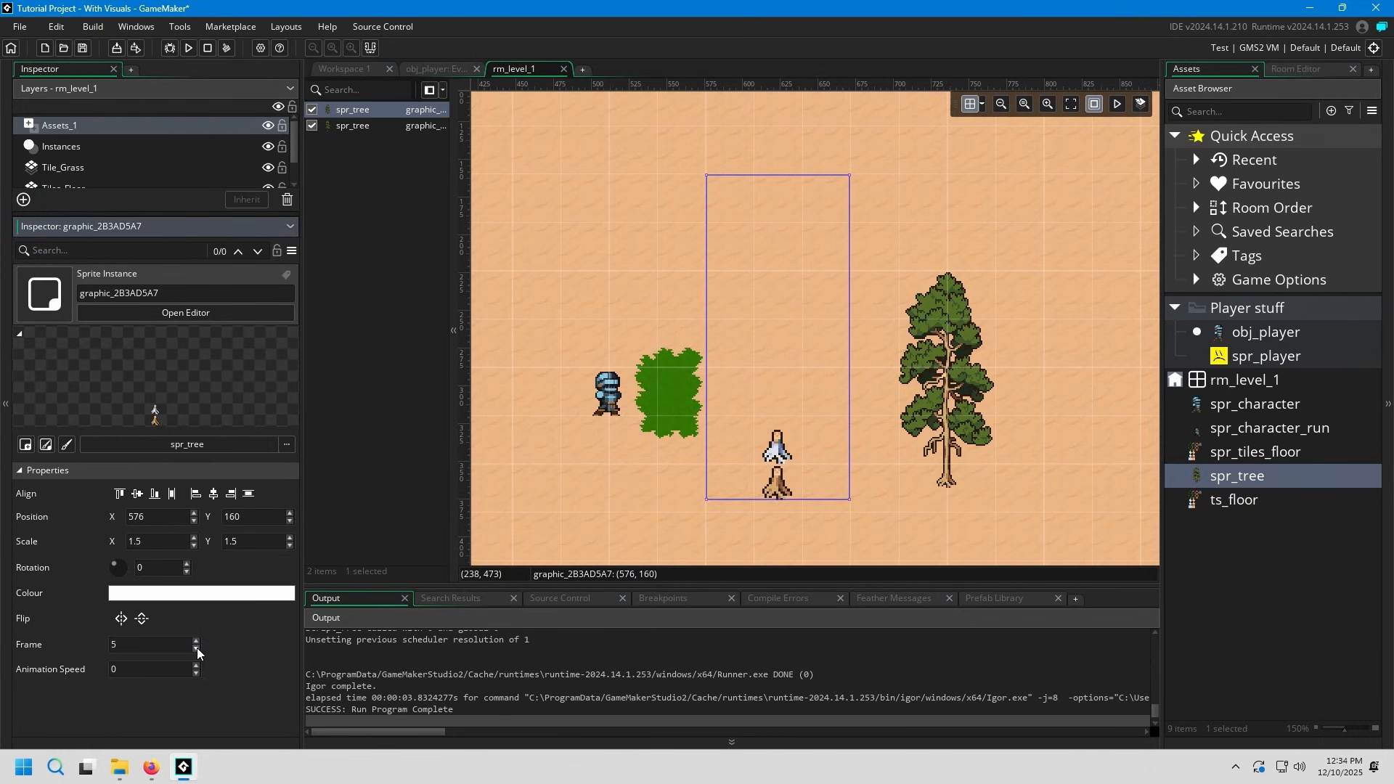
click(197, 649)
click(196, 651)
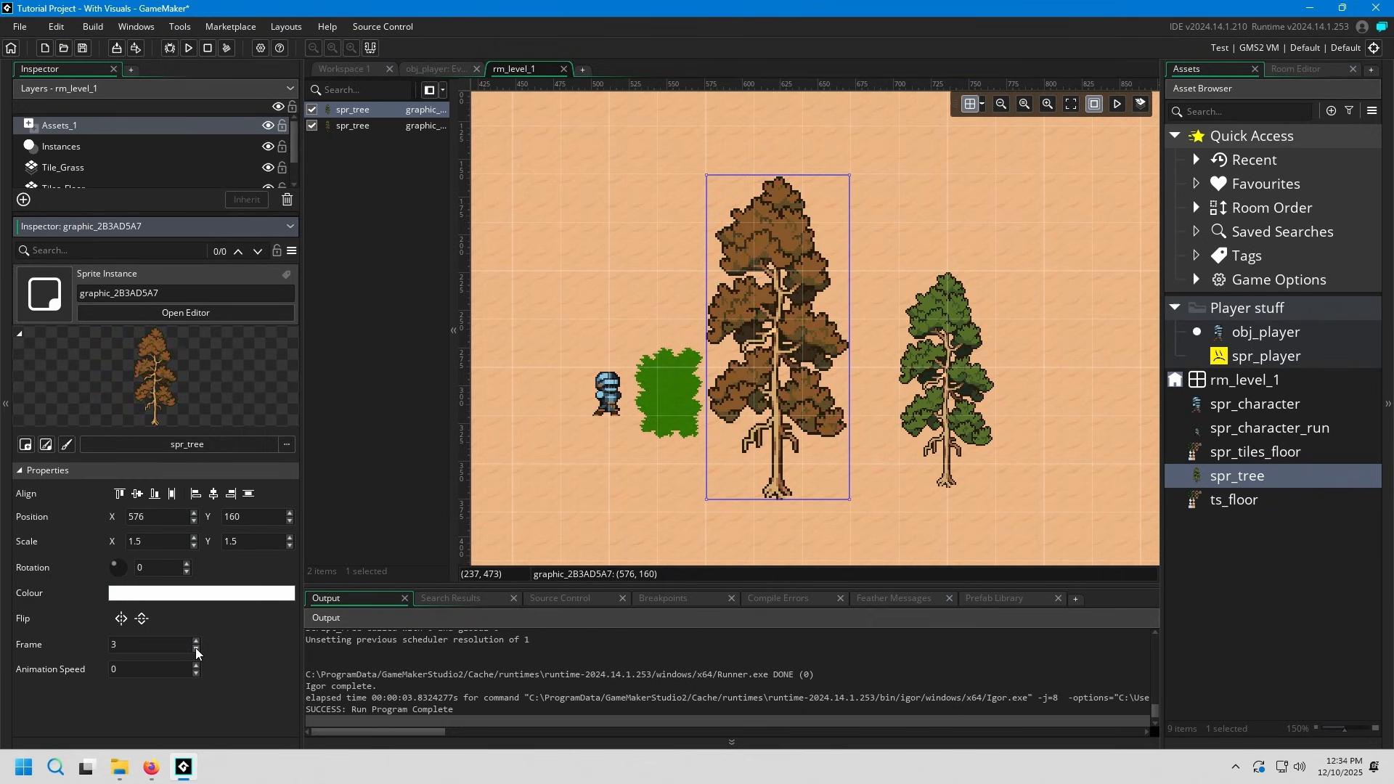
click(196, 651)
click(196, 651)
mouse_move(638, 442)
middle_down()
mouse_move(595, 384)
mouse_move(647, 443)
mouse_move(639, 427)
middle_up()
click(582, 491)
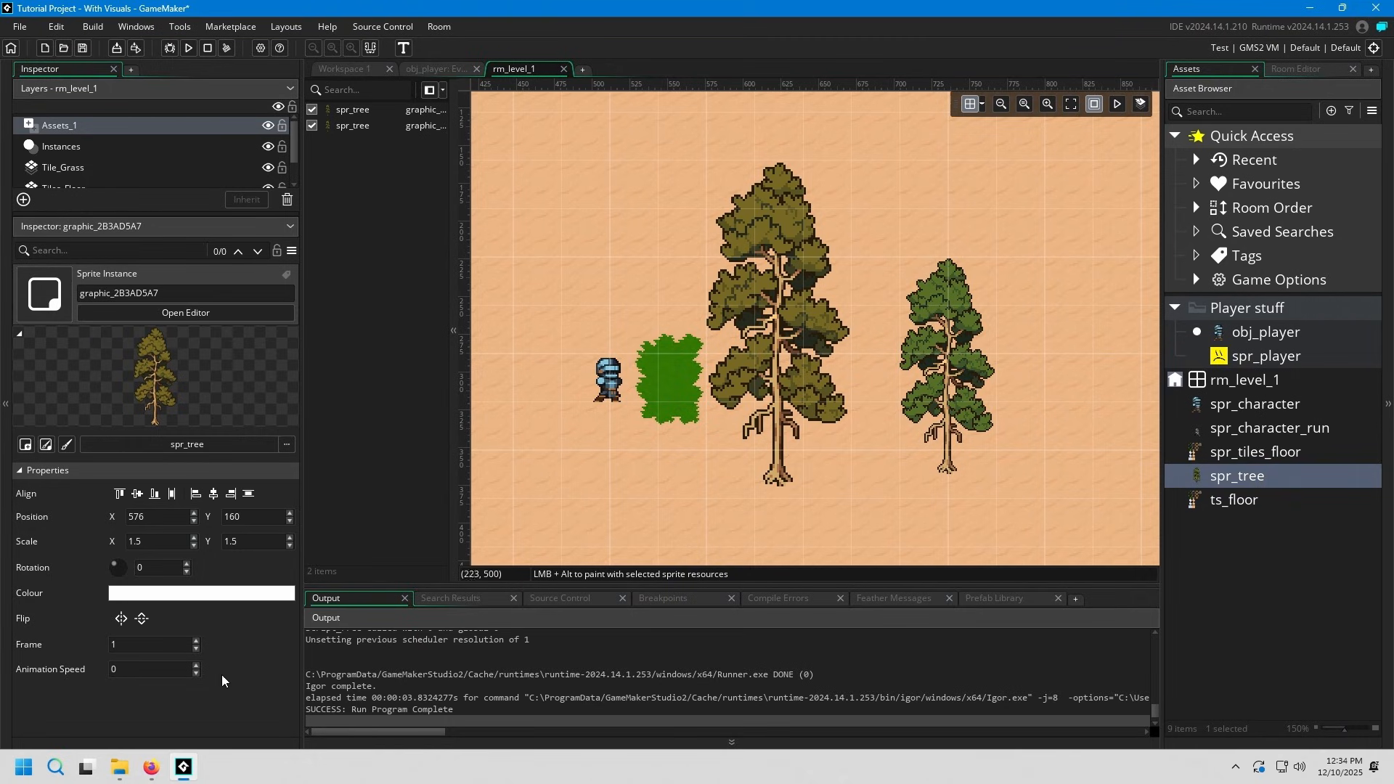
middle_drag(576, 495, 487, 481)
middle_drag(600, 496, 612, 494)
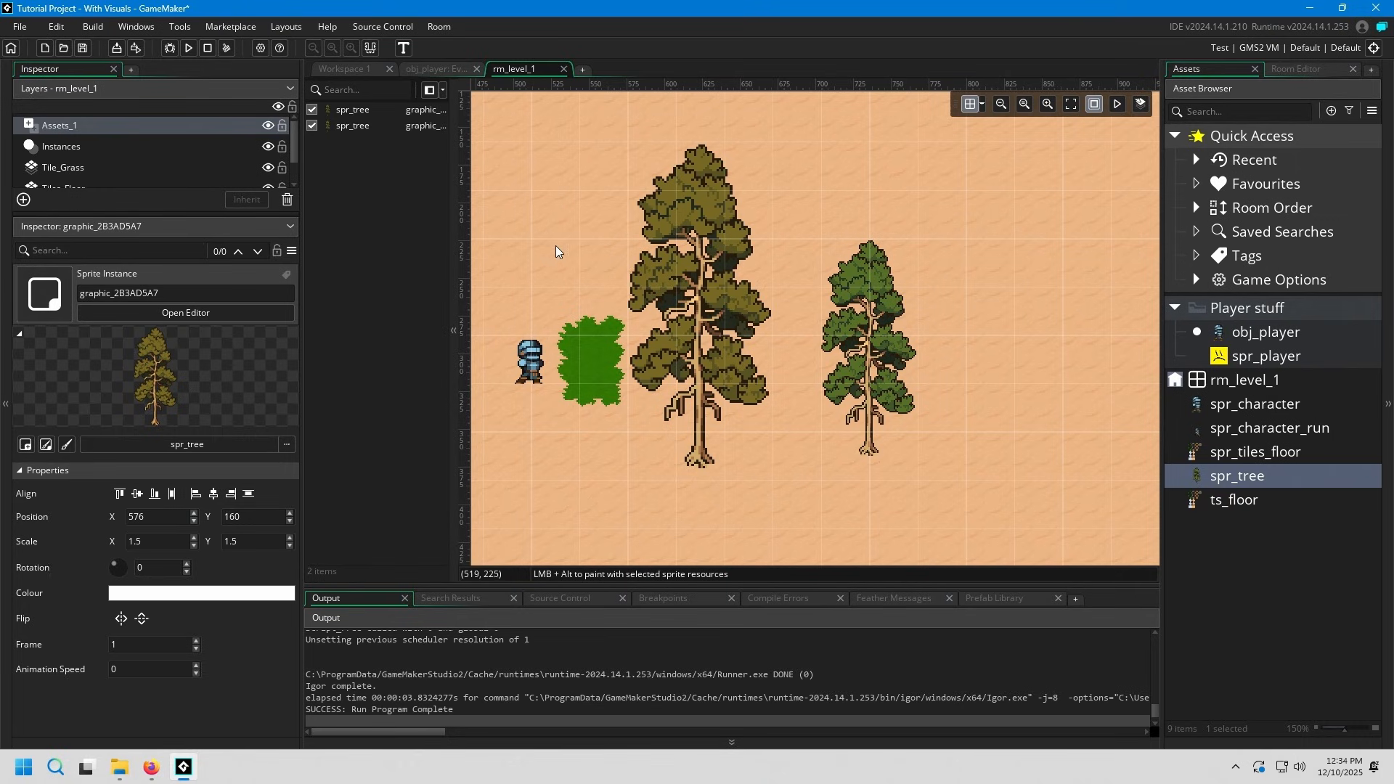
- Run the game, walk the player around near the trees to check their appearance, and close the game window
click(186, 48)
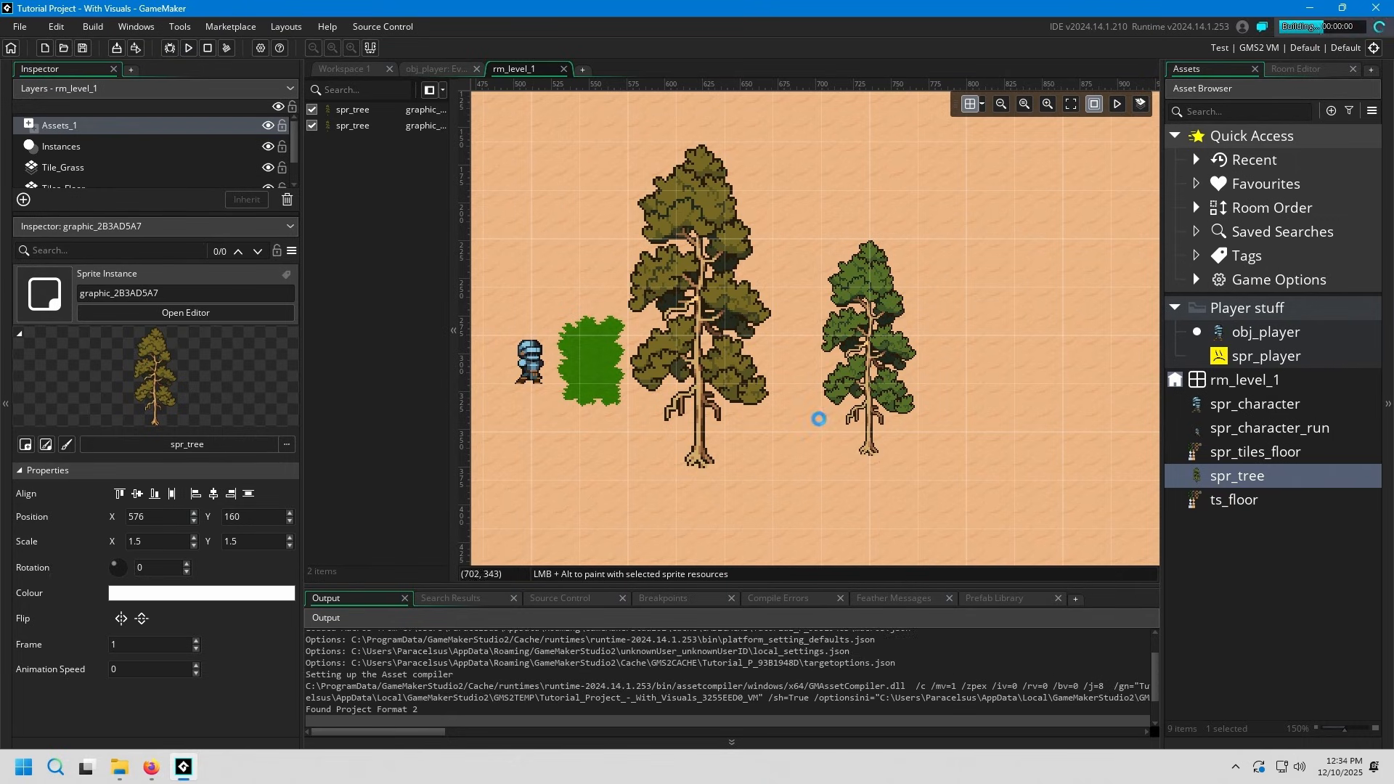
key(w)
key(a)
key(d)
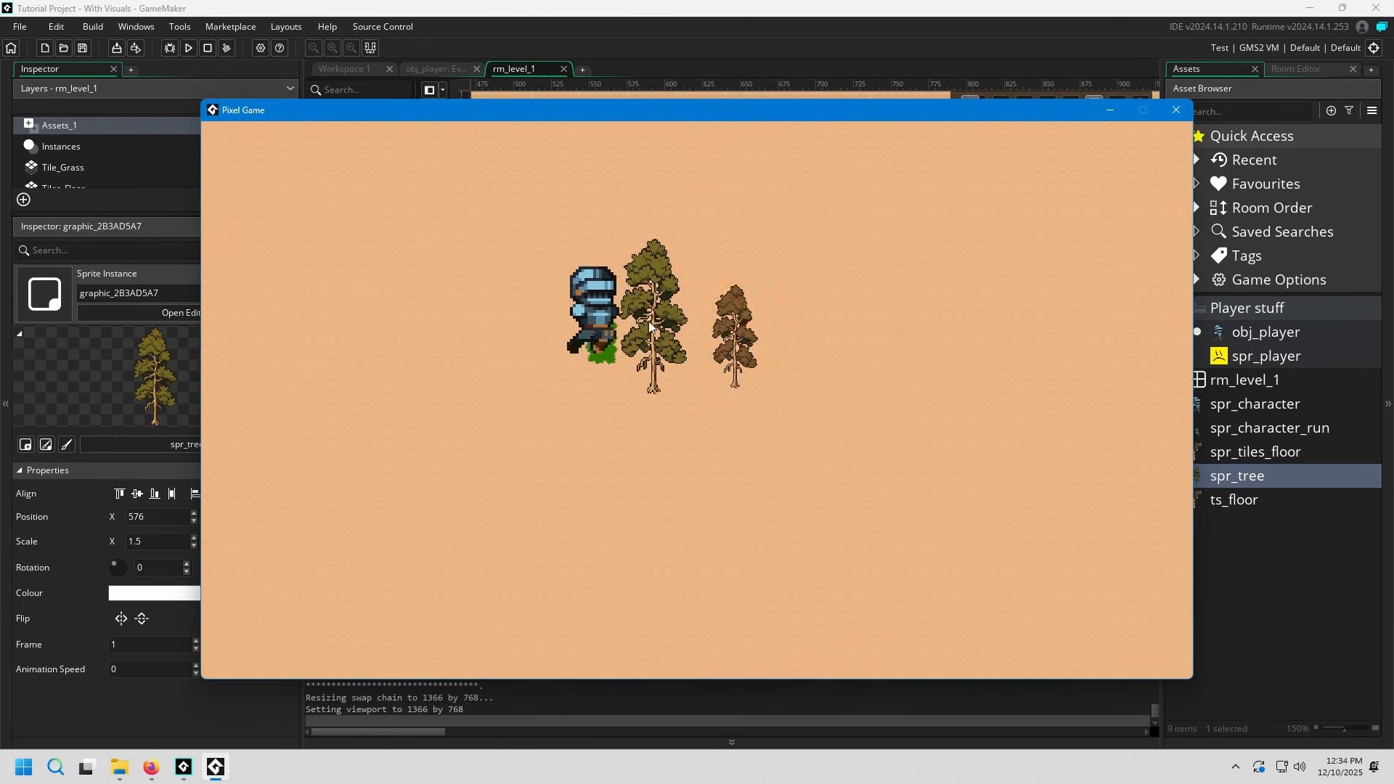
key(s)
key(a)
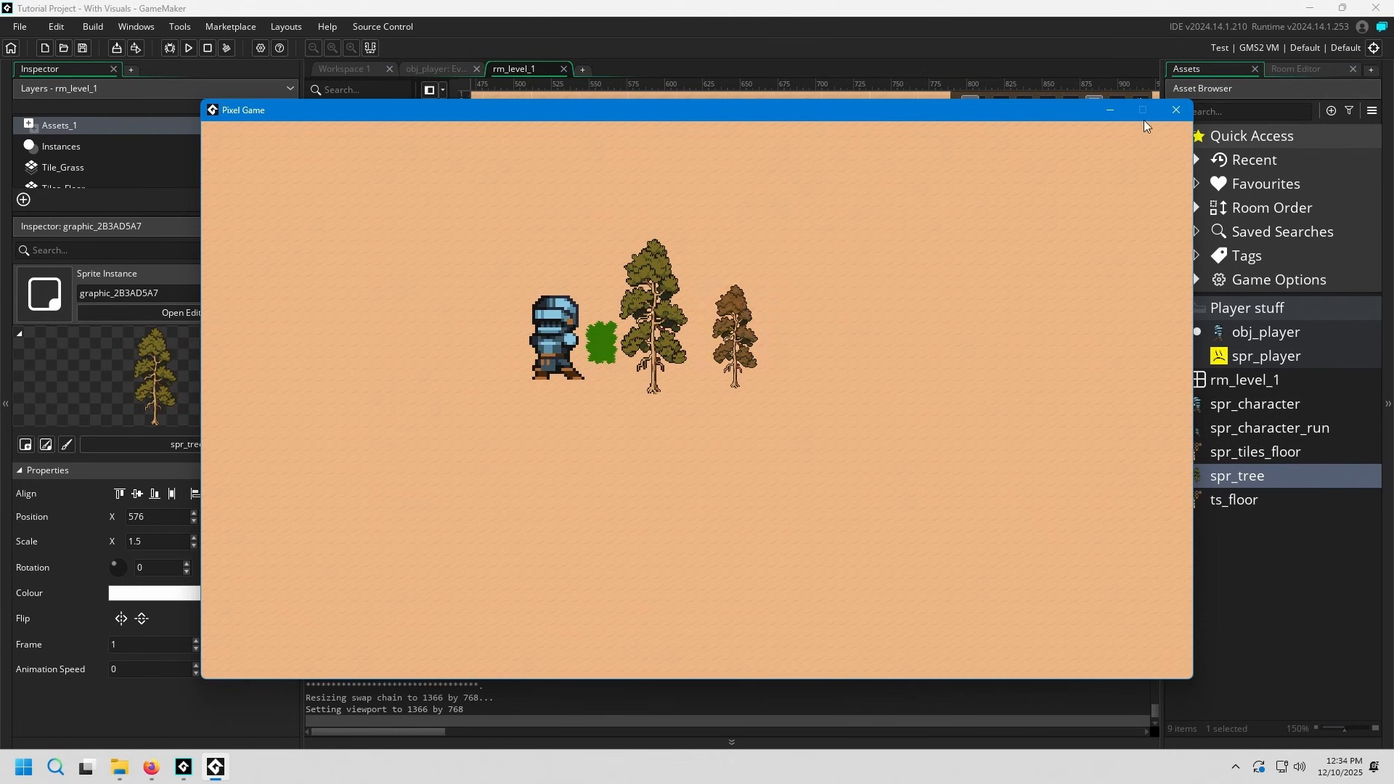
click(1176, 111)
- Set the smaller tree's animation speed to 0 and its frame to 2
click(891, 370)
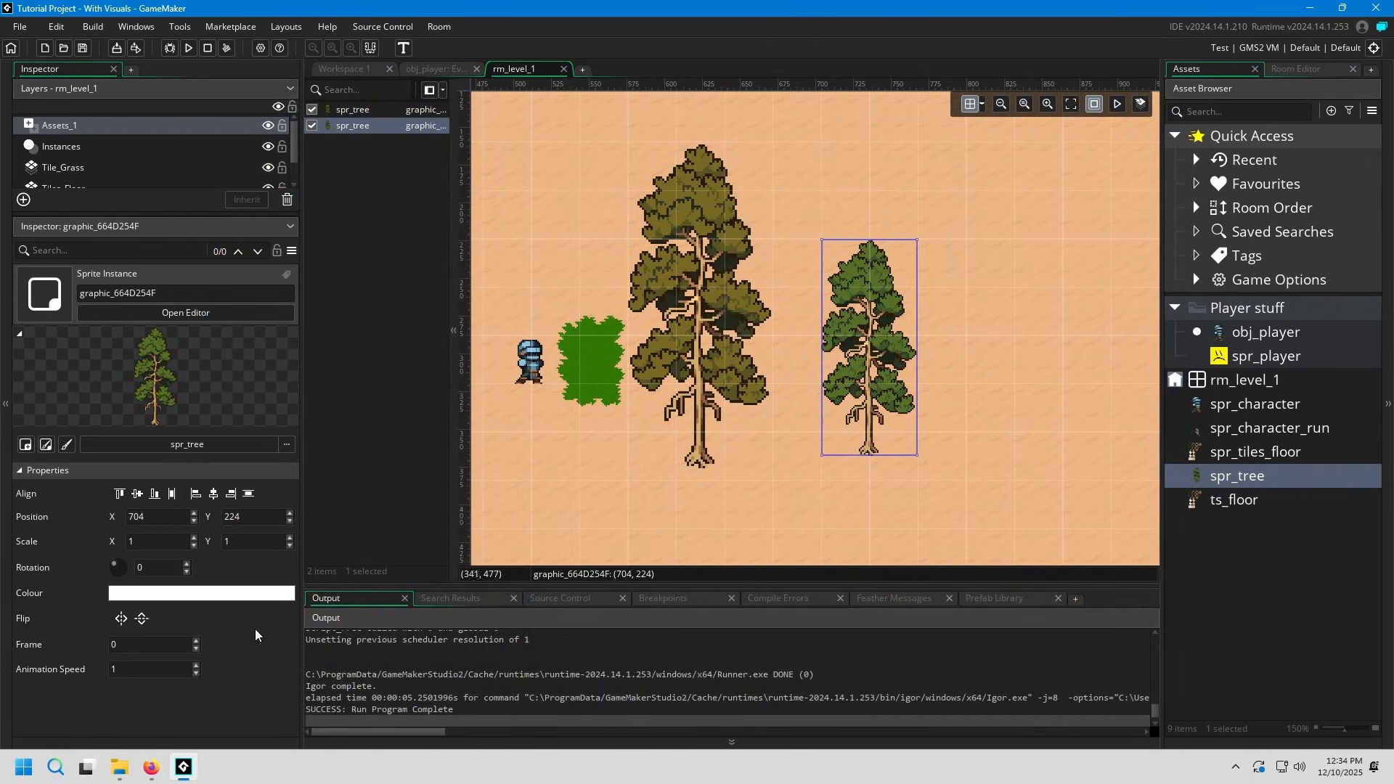
click(130, 669)
text(0)
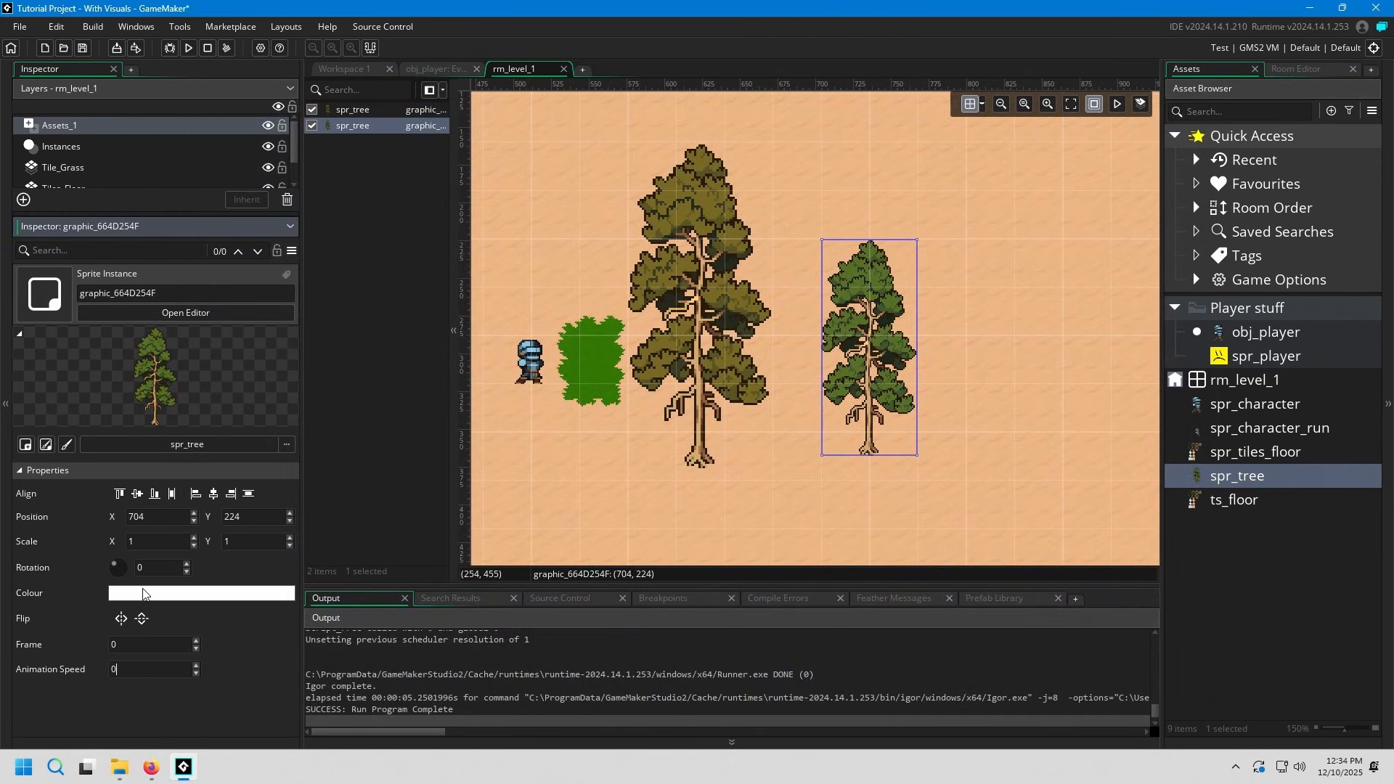
drag(127, 645, 78, 655)
text(2)
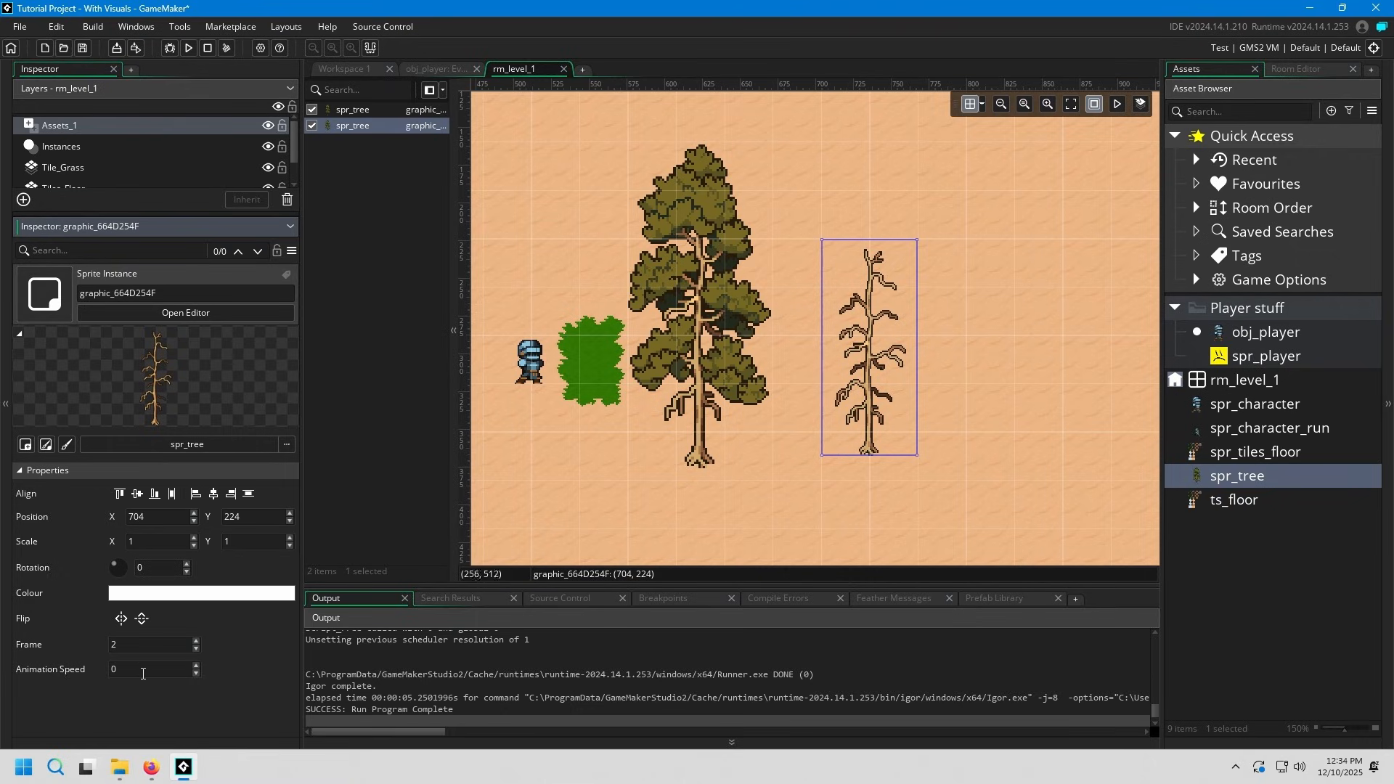
click(143, 669)
- Move the enlarged tree straight up to Y 128
drag(699, 401, 699, 350)
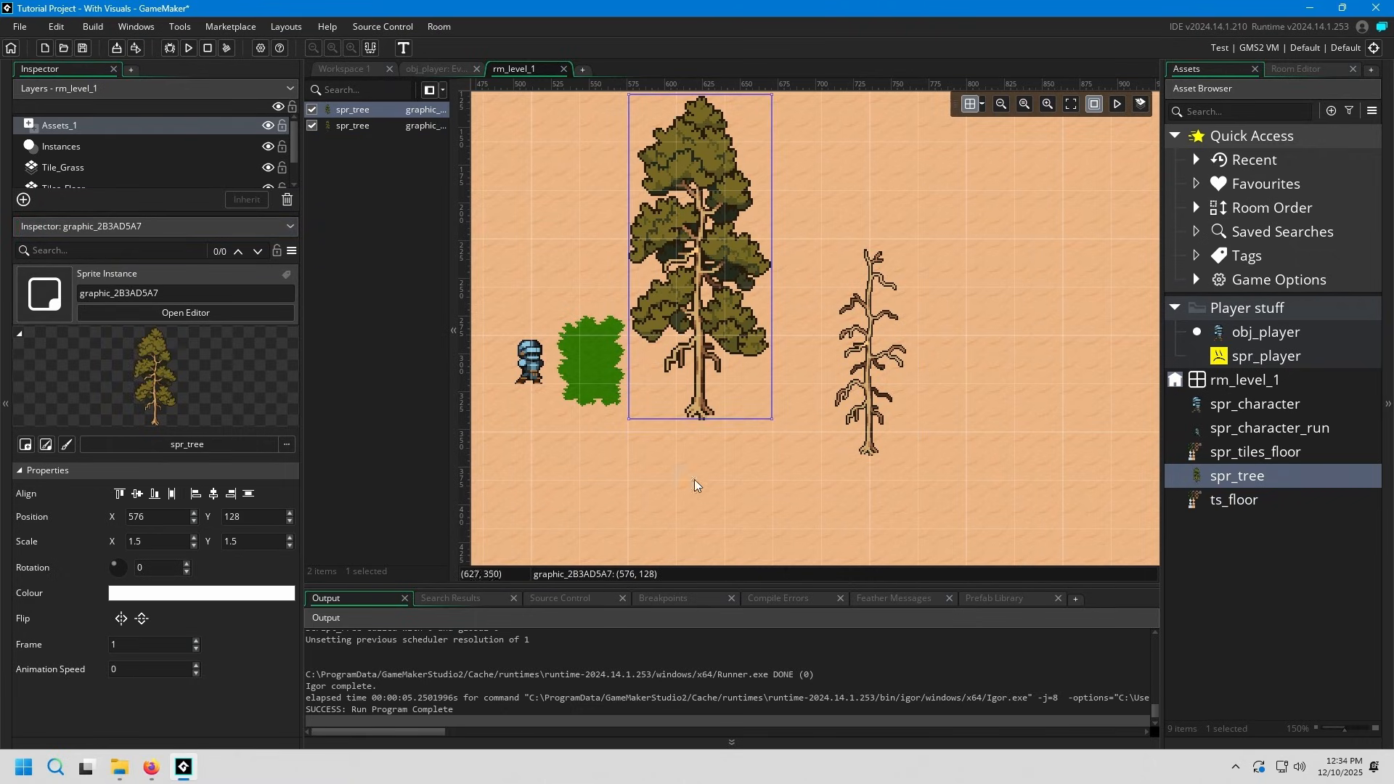
click(690, 508)
middle_drag(690, 507, 782, 448)
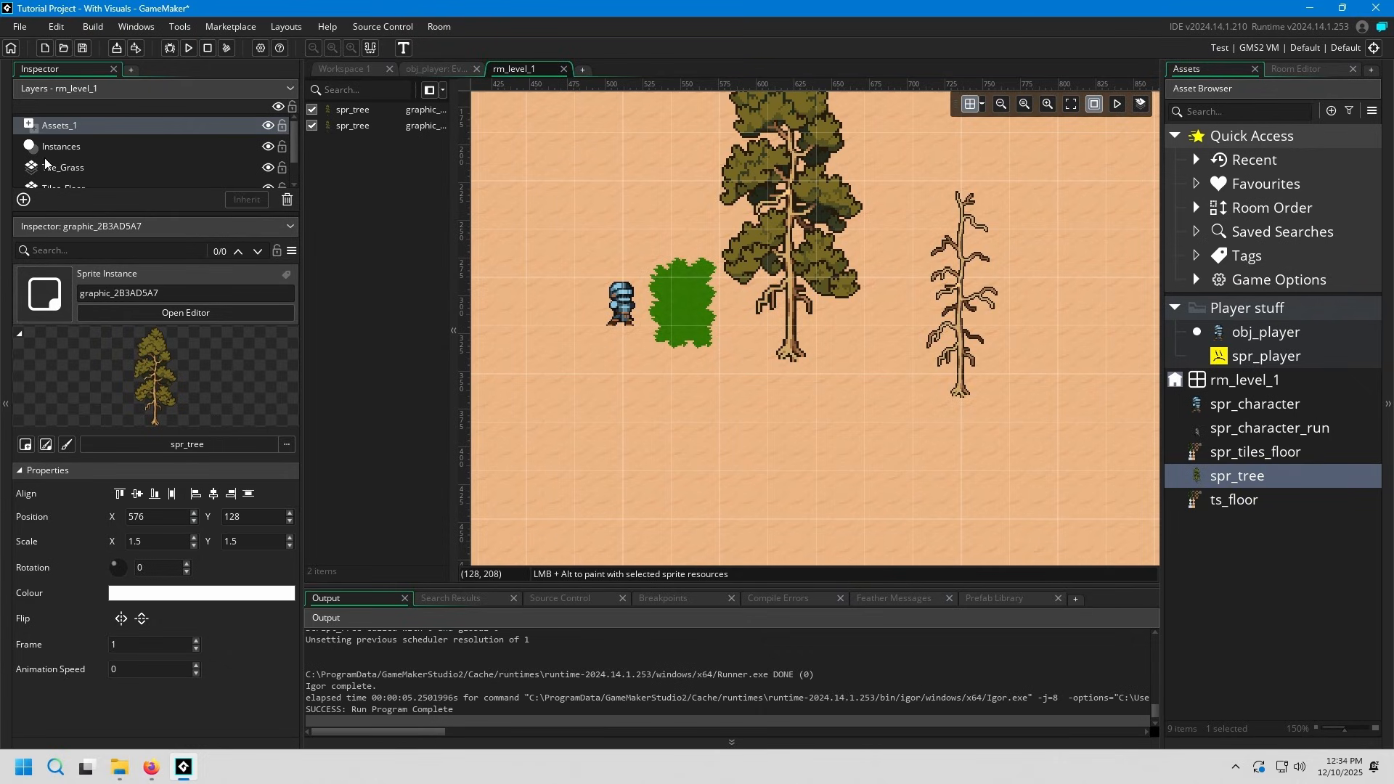
- Select the player instance on the Instances layer and examine its instance properties
click(67, 146)
click(617, 308)
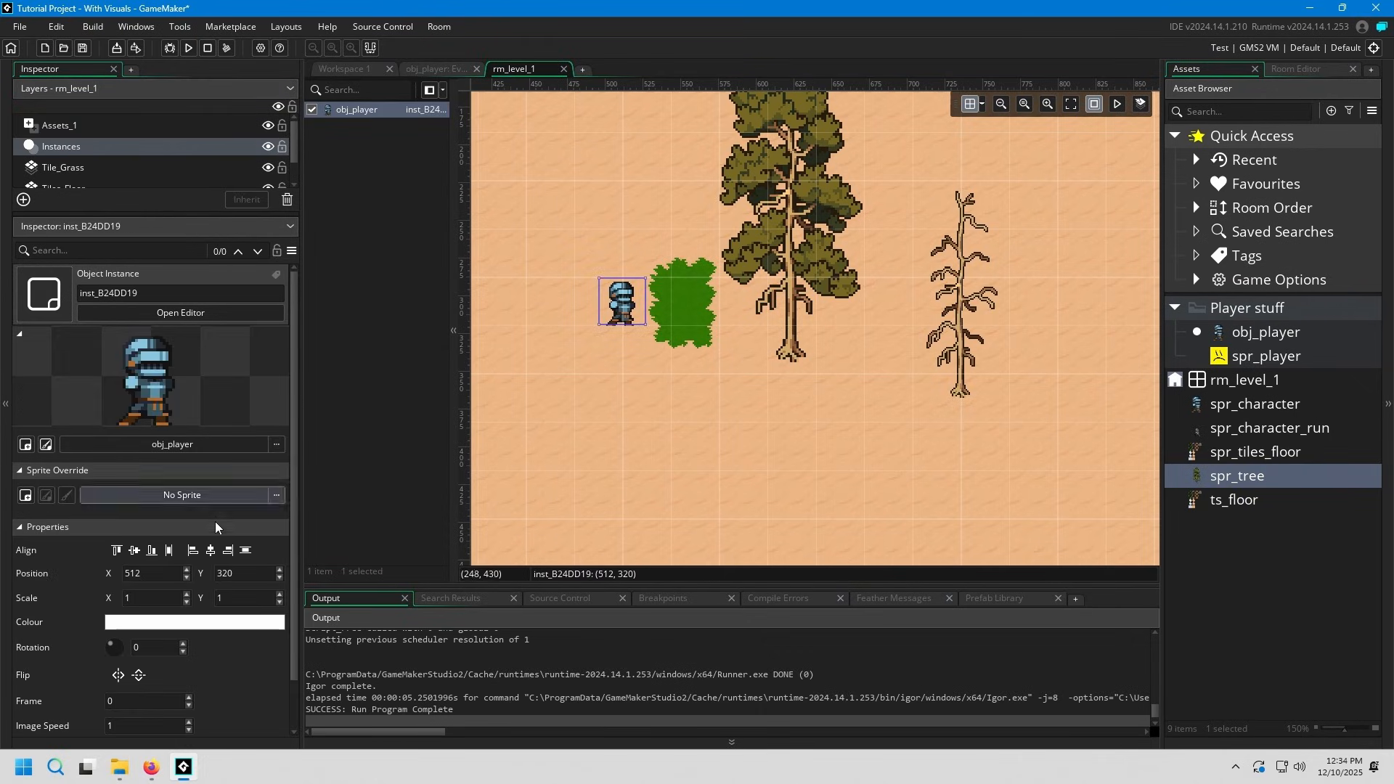
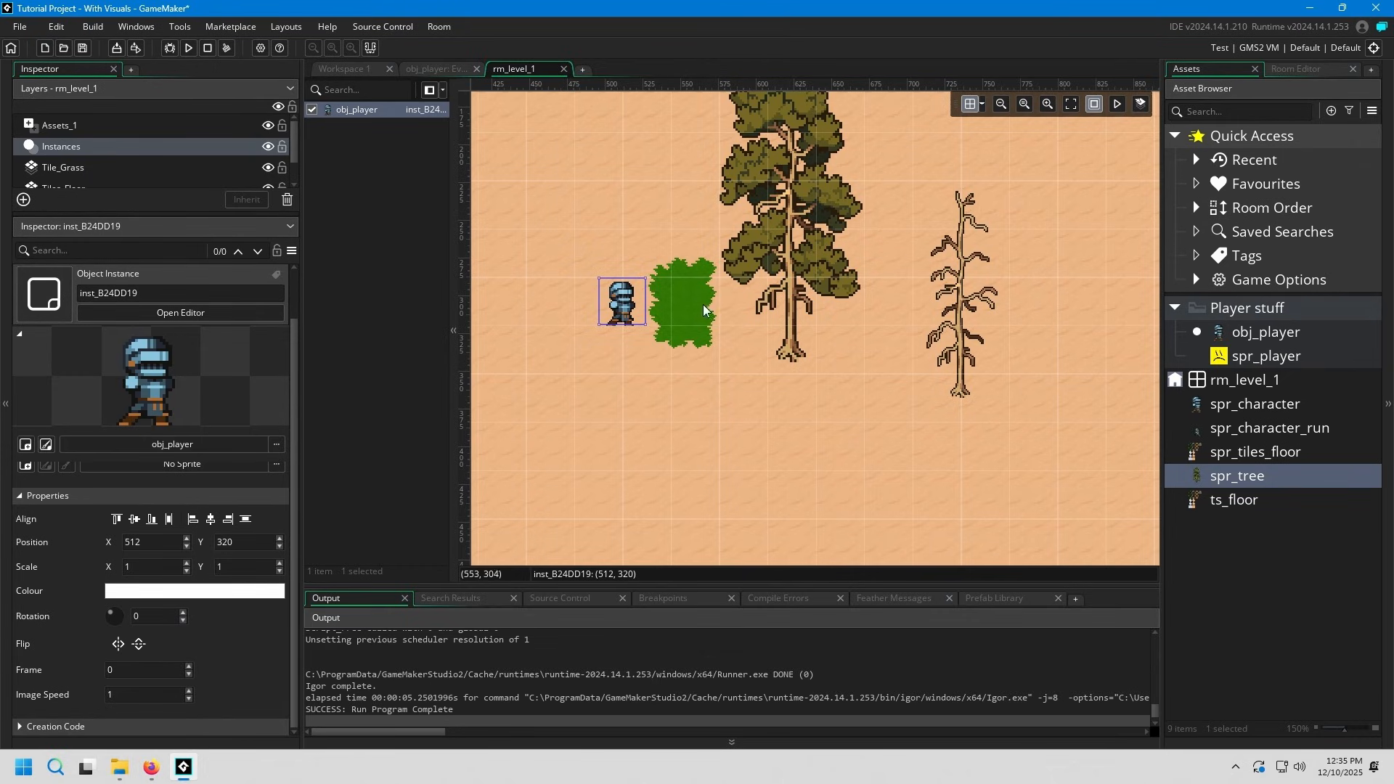
middle_drag(711, 305, 687, 374)
click(669, 382)
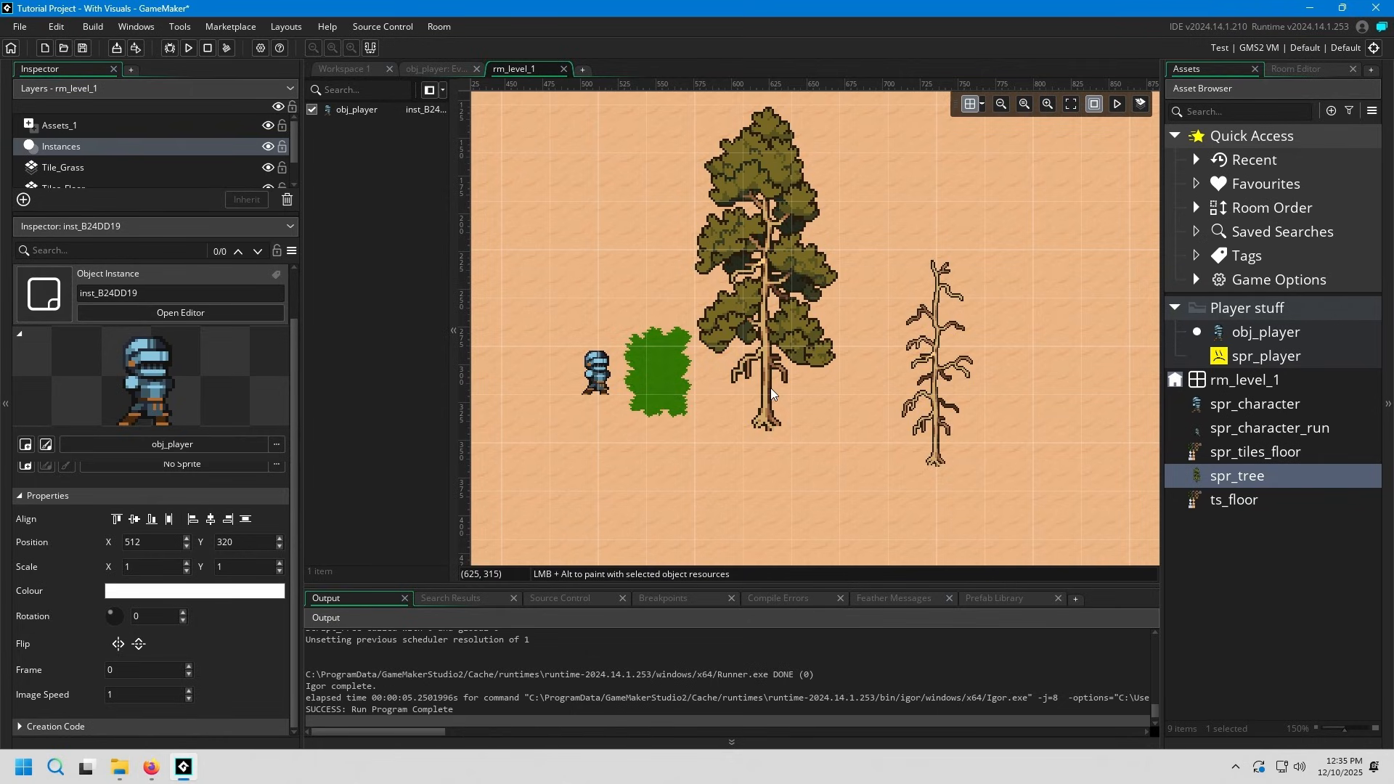
middle_drag(738, 391, 782, 417)
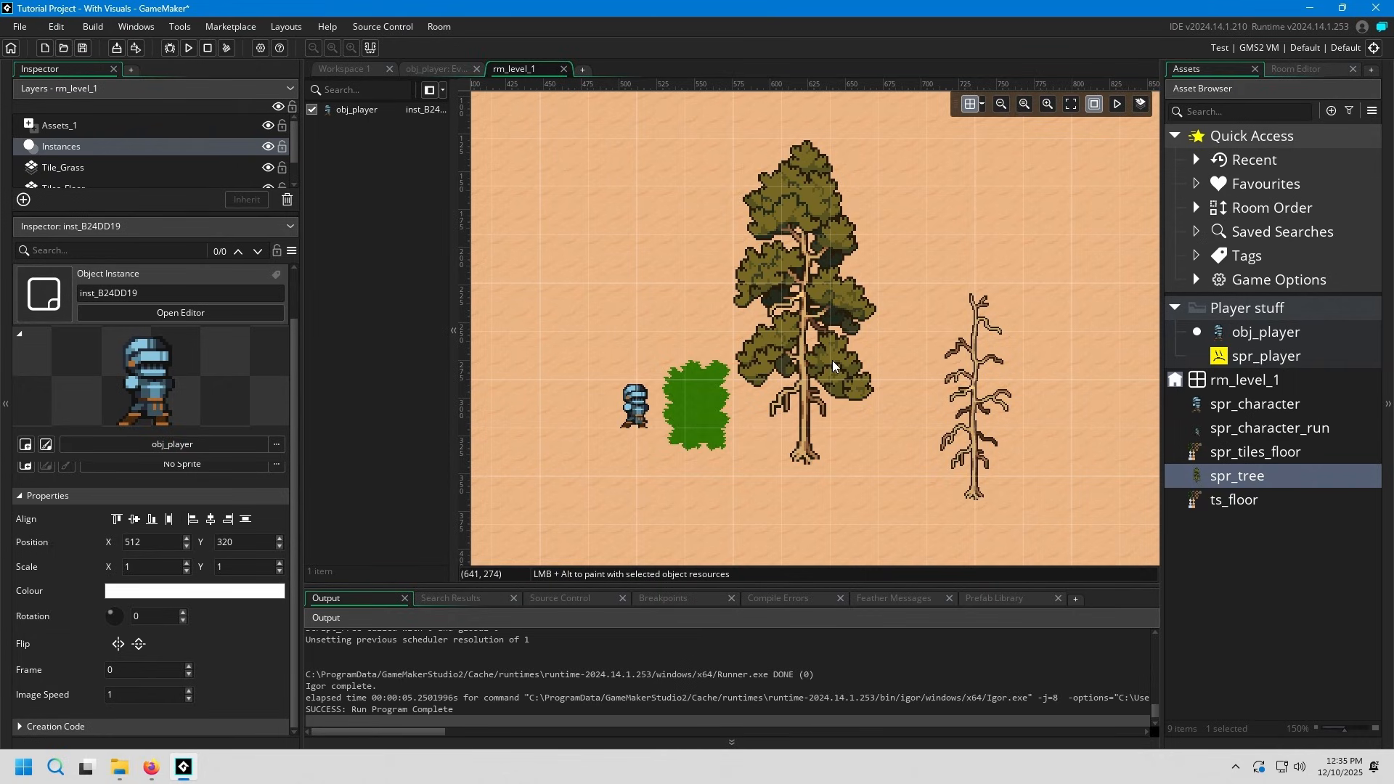
- Move the enlarged tree on the Assets_1 layer back down to Y 160
click(94, 126)
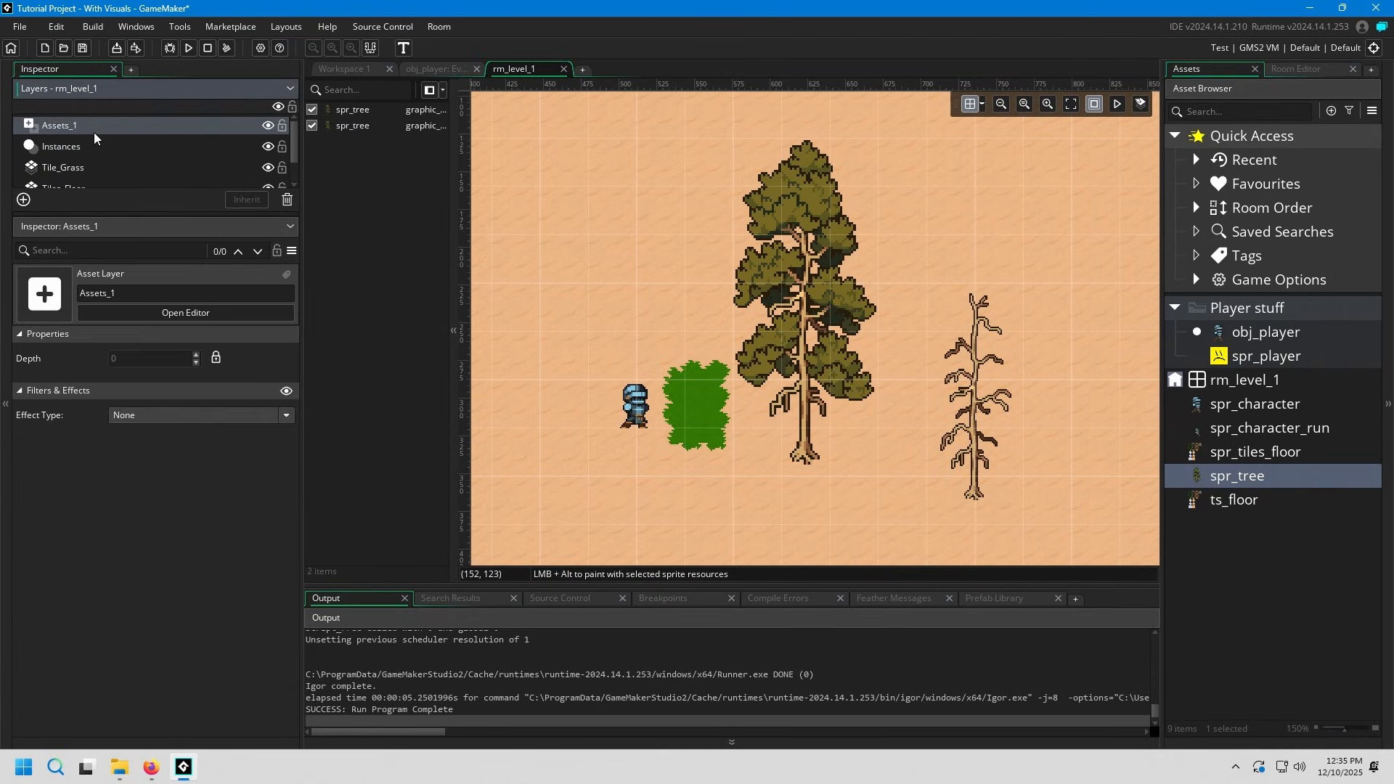
drag(824, 355, 825, 401)
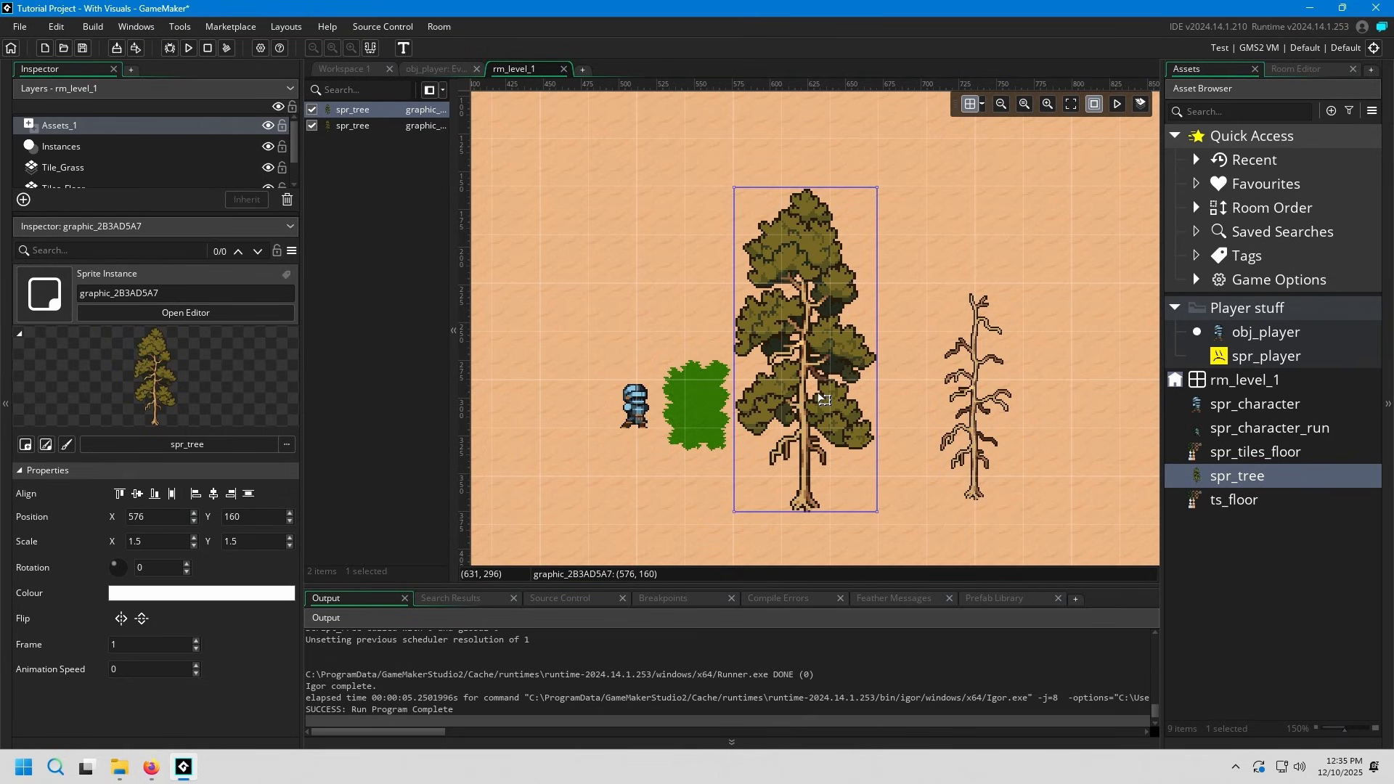
click(904, 401)
scroll(879, 382, down, 3)
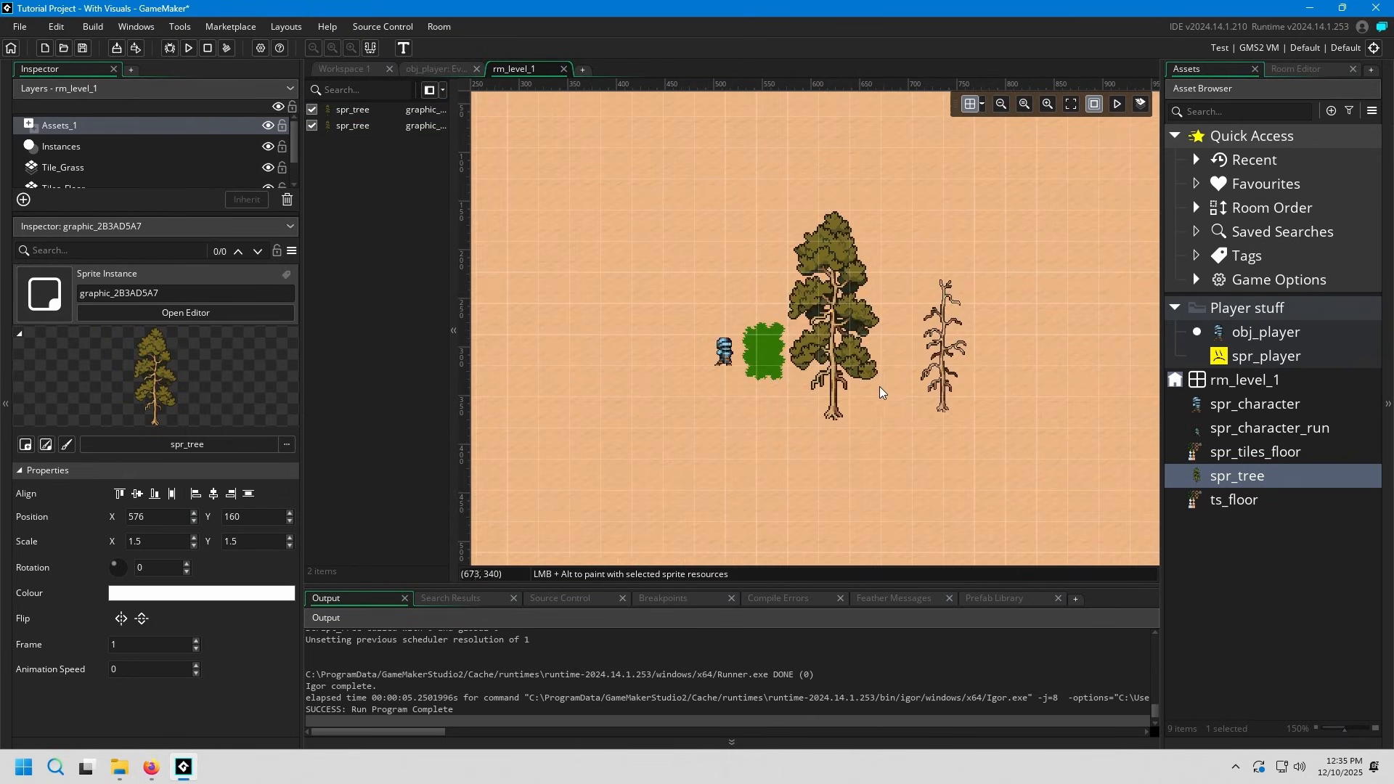
scroll(877, 374, down, 2)
scroll(882, 376, up, 3)
mouse_move(898, 333)
middle_down()
mouse_move(951, 369)
mouse_move(893, 356)
middle_up()
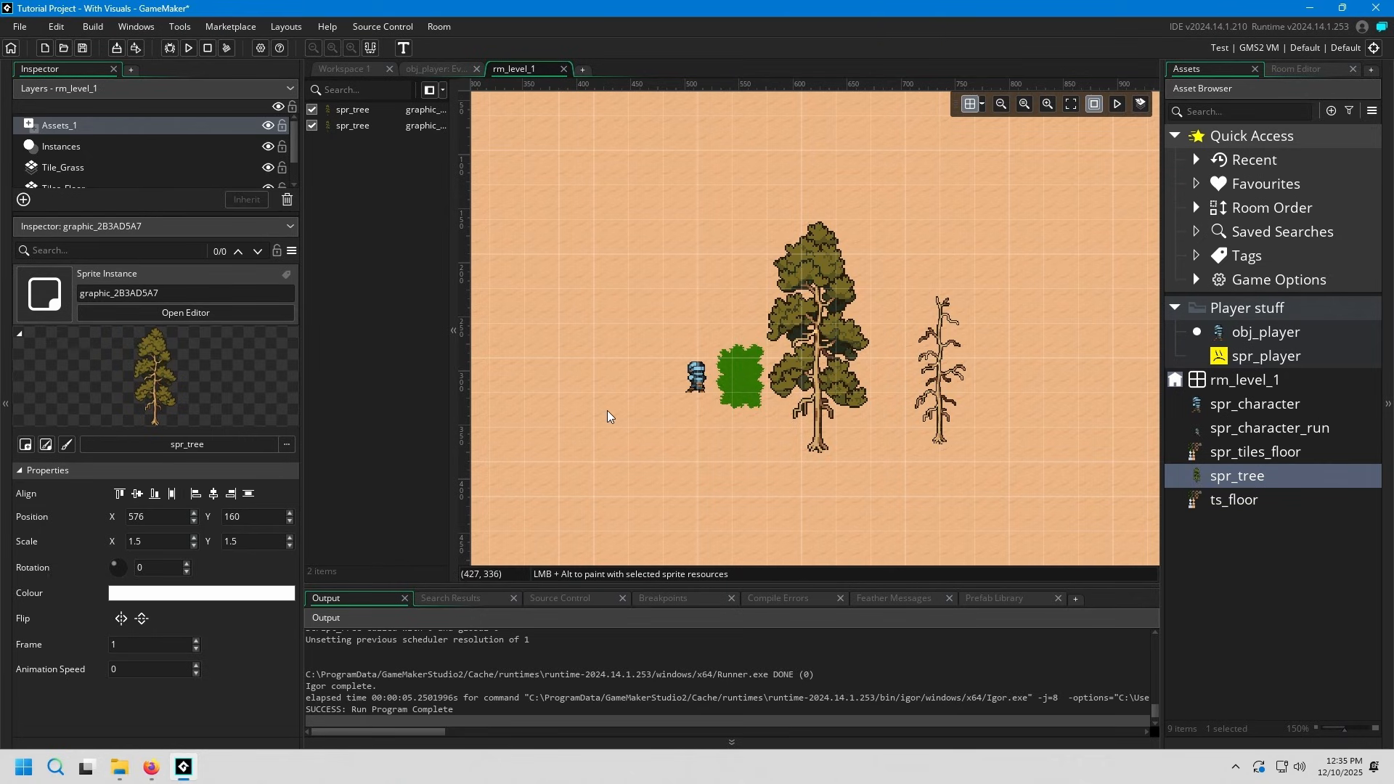
middle_drag(735, 445, 804, 456)
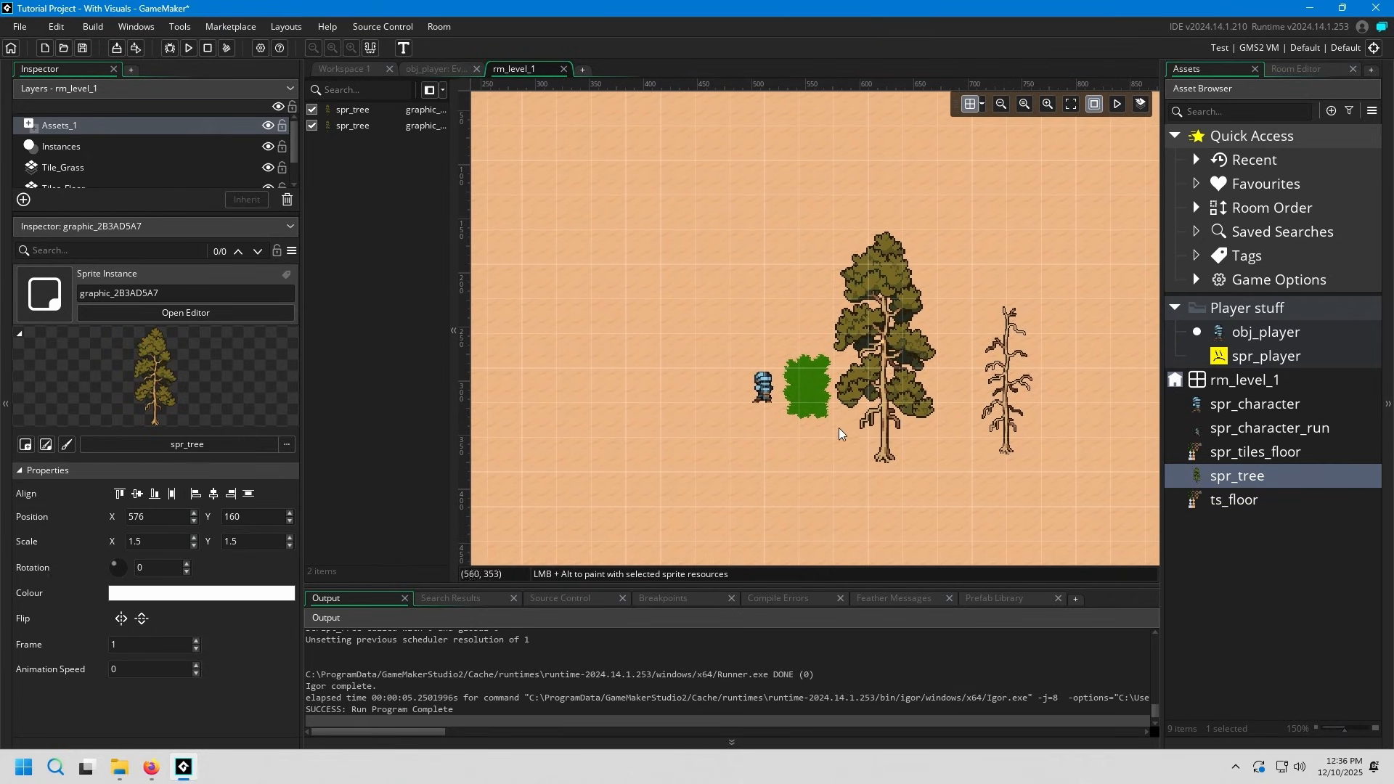
scroll(857, 425, up, 1)
scroll(857, 426, up, 1)
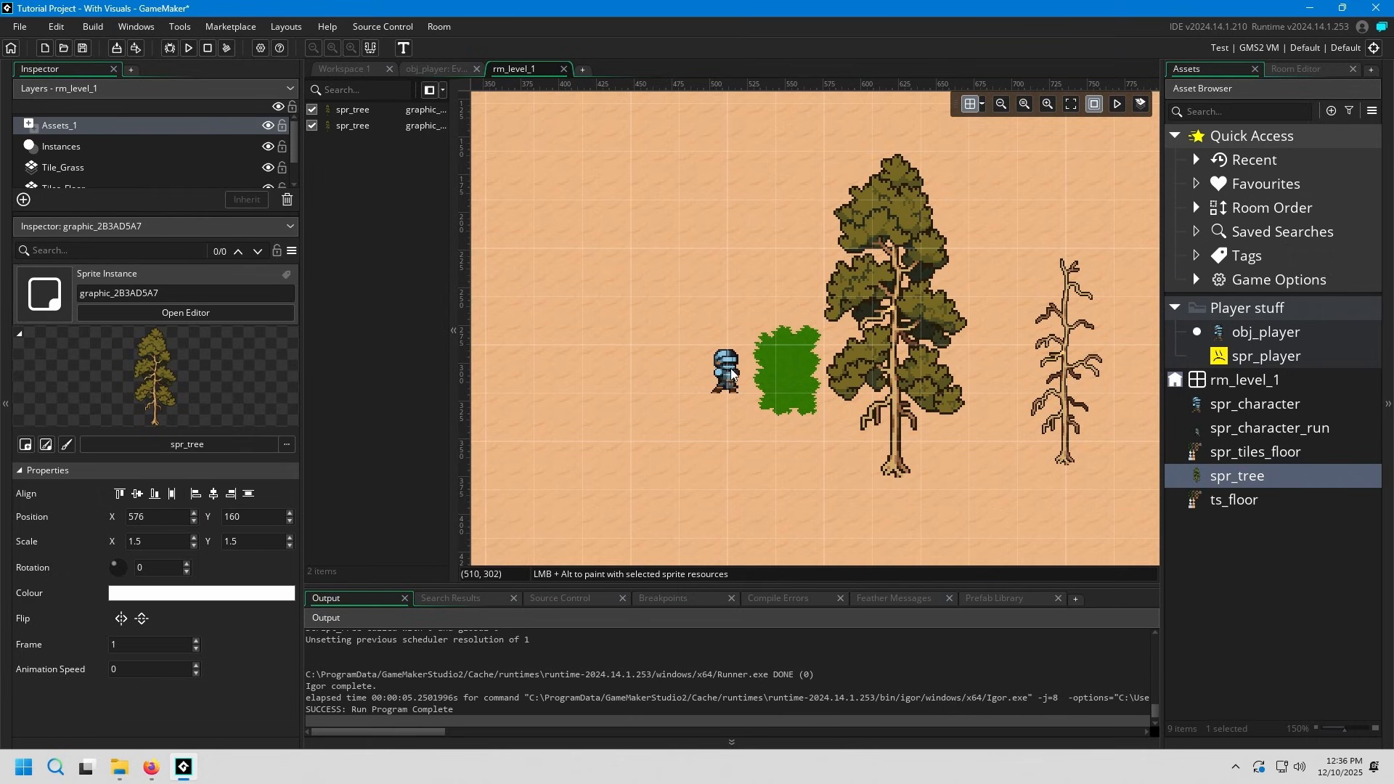
- Try the enlarged tree higher up at Y 128, and return it to Y 160
drag(912, 341, 928, 297)
middle_drag(929, 297, 823, 358)
scroll(823, 358, down, 1)
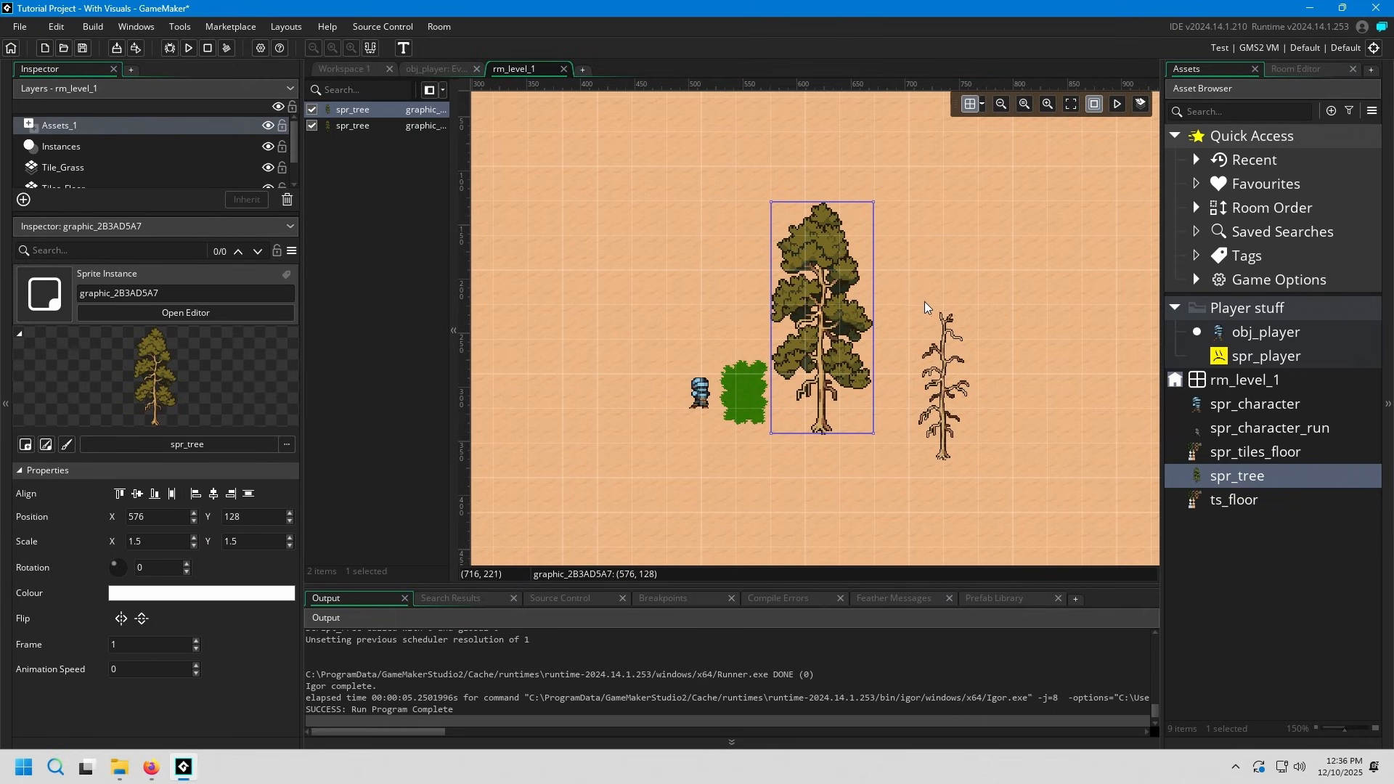
middle_drag(925, 300, 972, 303)
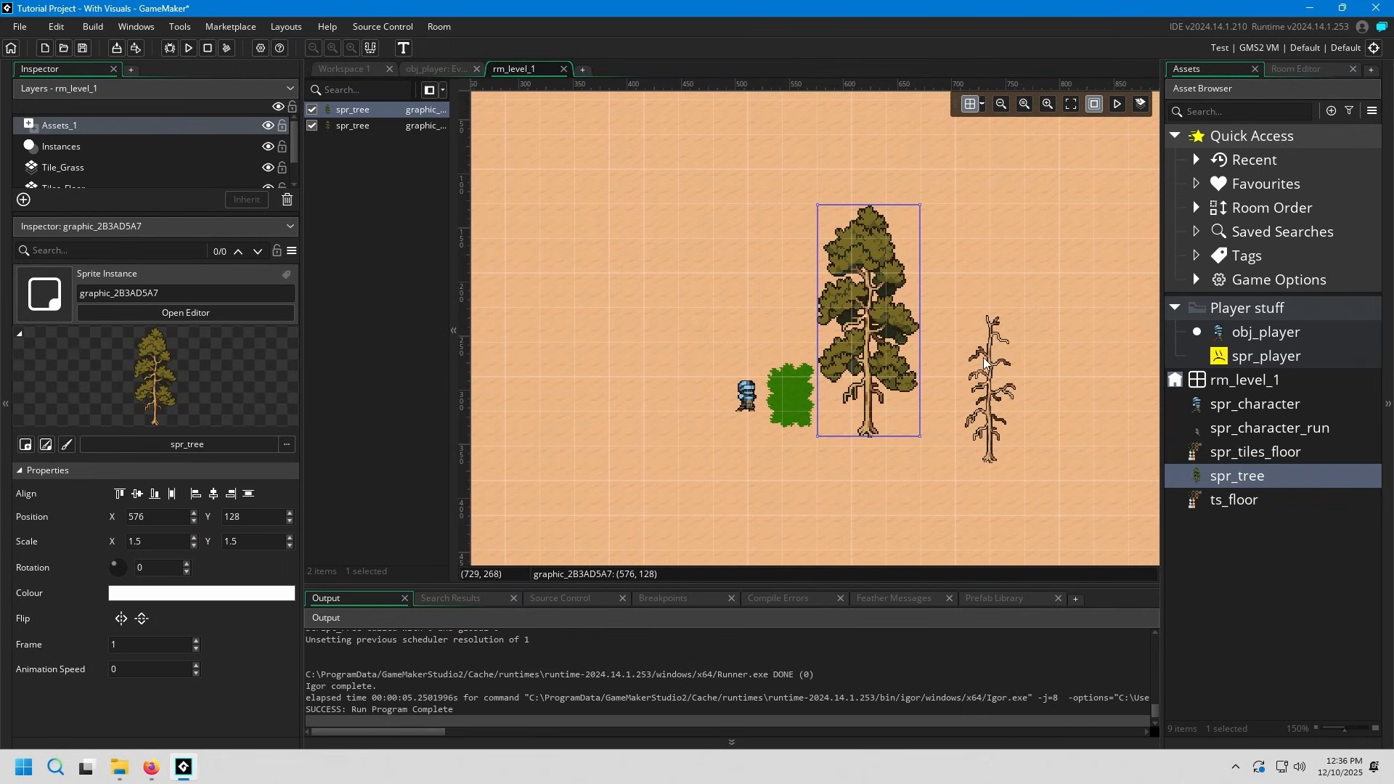
scroll(944, 355, down, 2)
scroll(908, 358, up, 2)
middle_drag(907, 358, 856, 355)
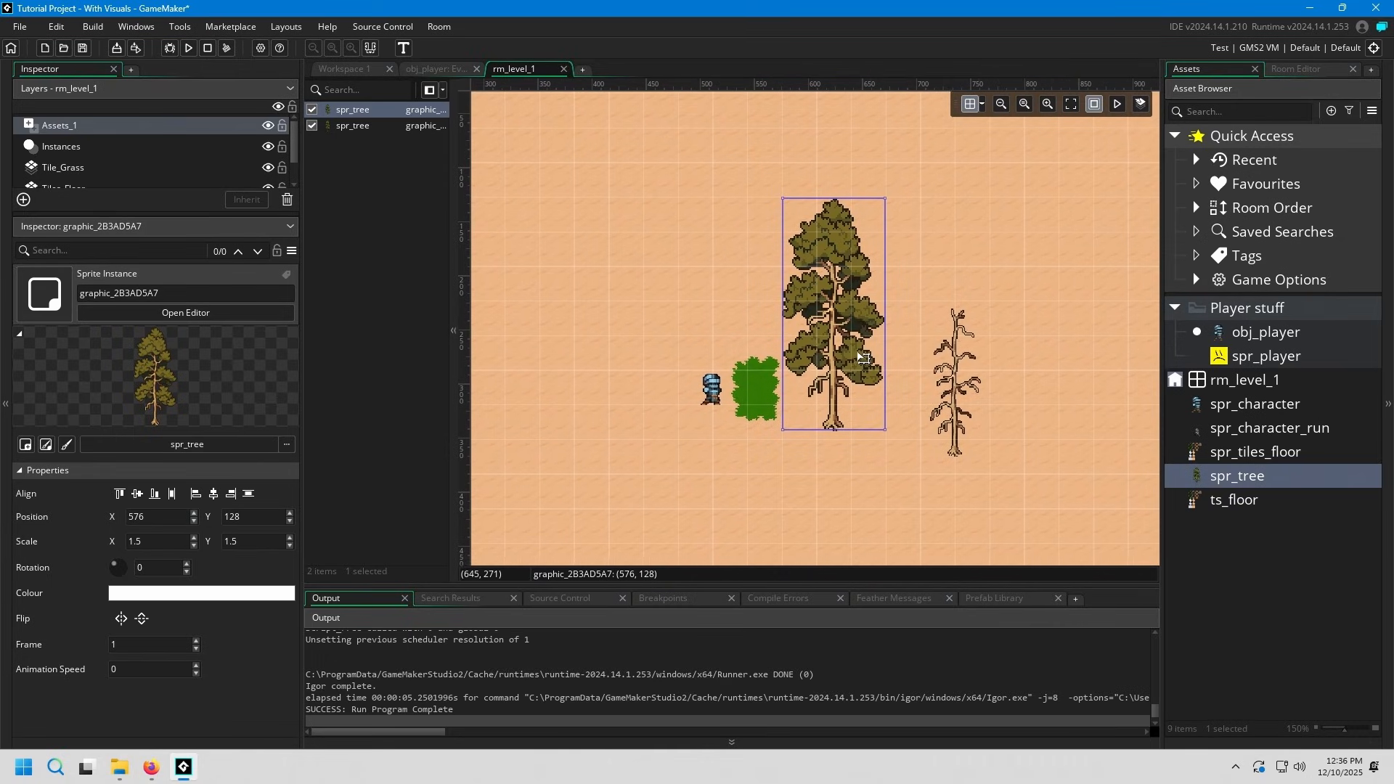
drag(855, 356, 825, 370)
click(954, 403)
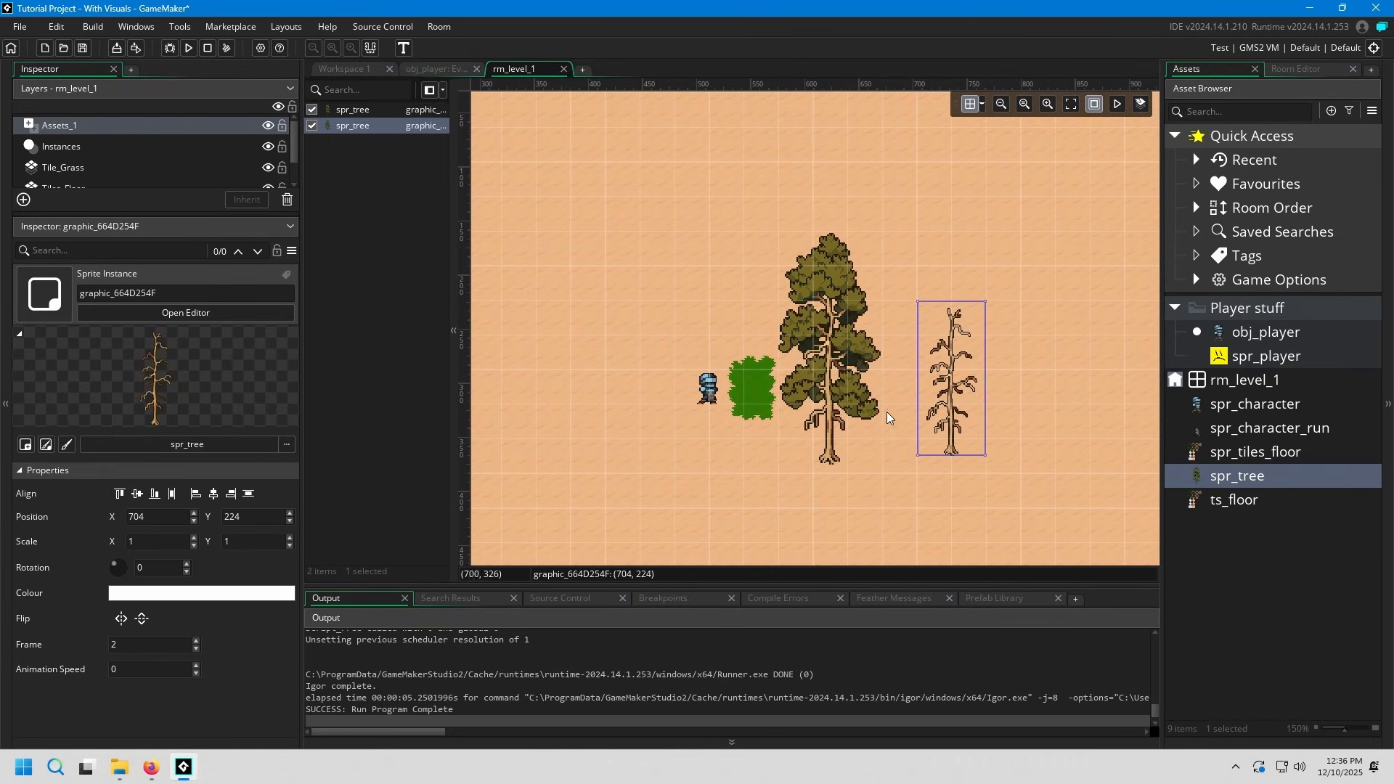
click(861, 421)
click(1028, 469)
middle_drag(973, 476, 993, 455)
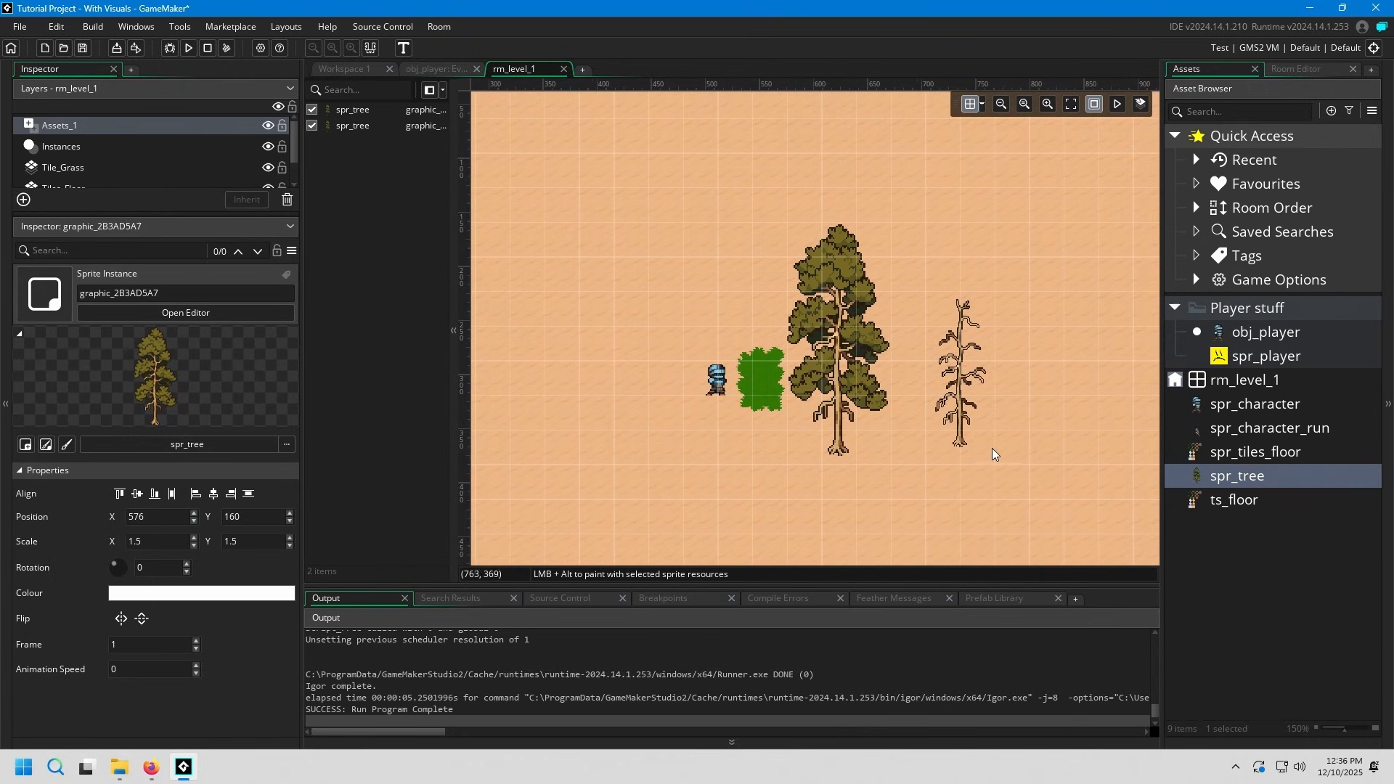
click(857, 398)
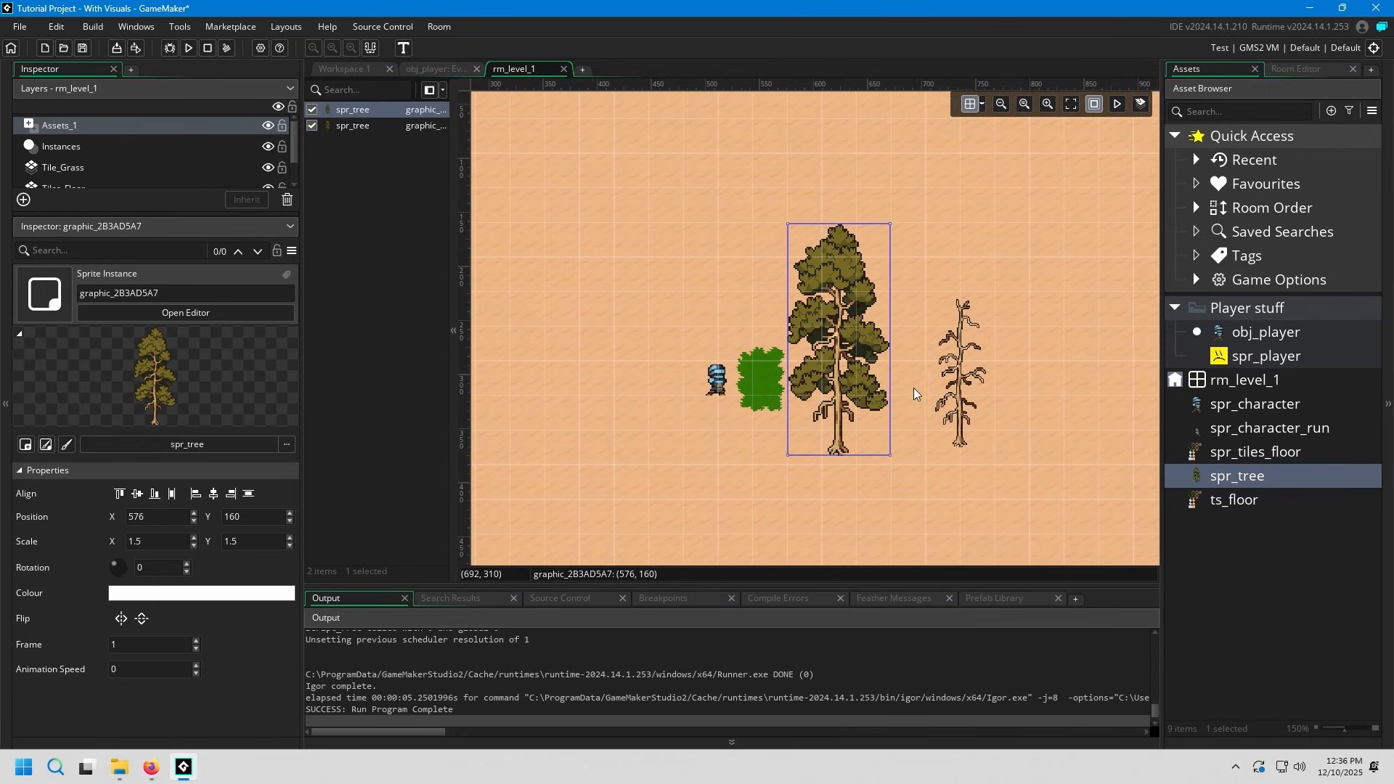
- Move the enlarged tree straight up by one grid cell, and select both trees together
drag(865, 390, 864, 355)
click(953, 401)
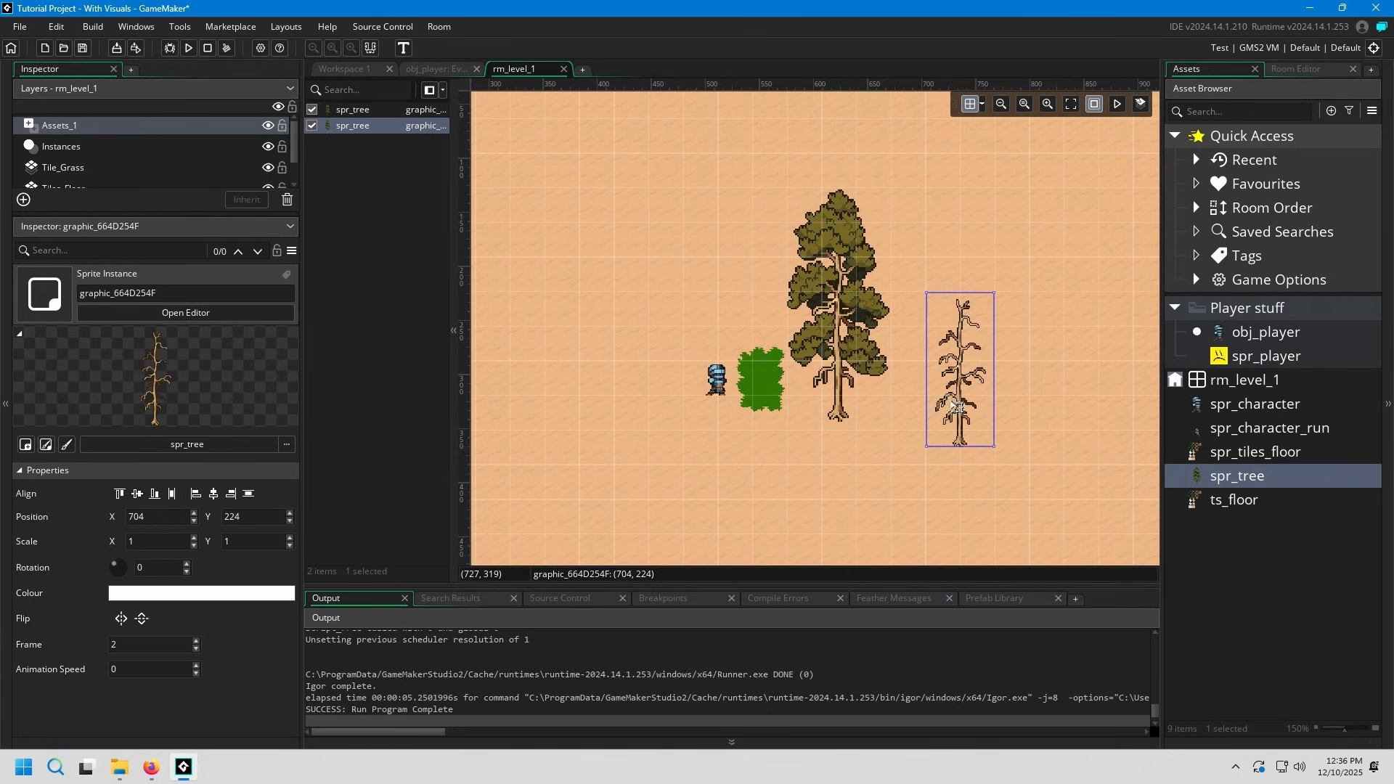
click(889, 480)
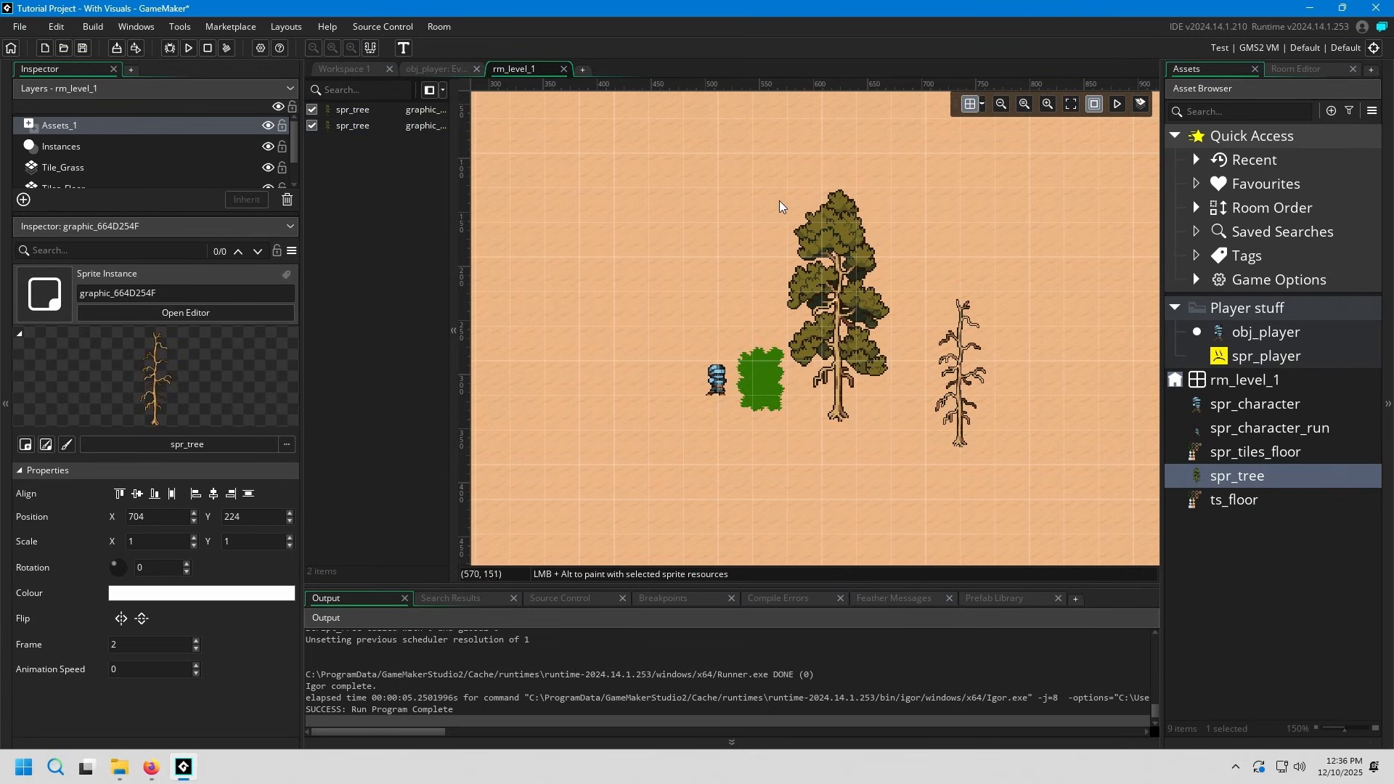
drag(762, 166, 1043, 496)
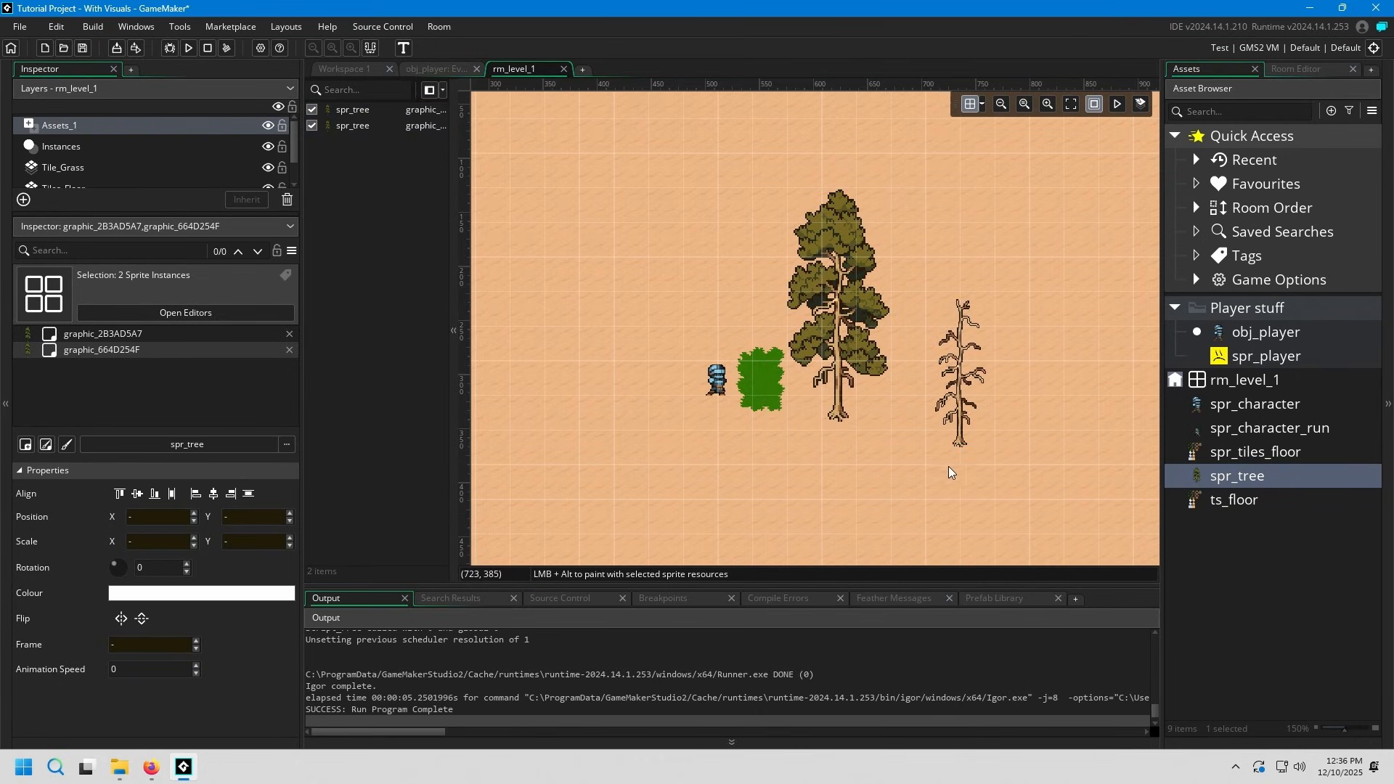
- Try the enlarged tree at X 608, Y 160, and move it past the bare tree to X 768, Y 224
drag(862, 360, 897, 394)
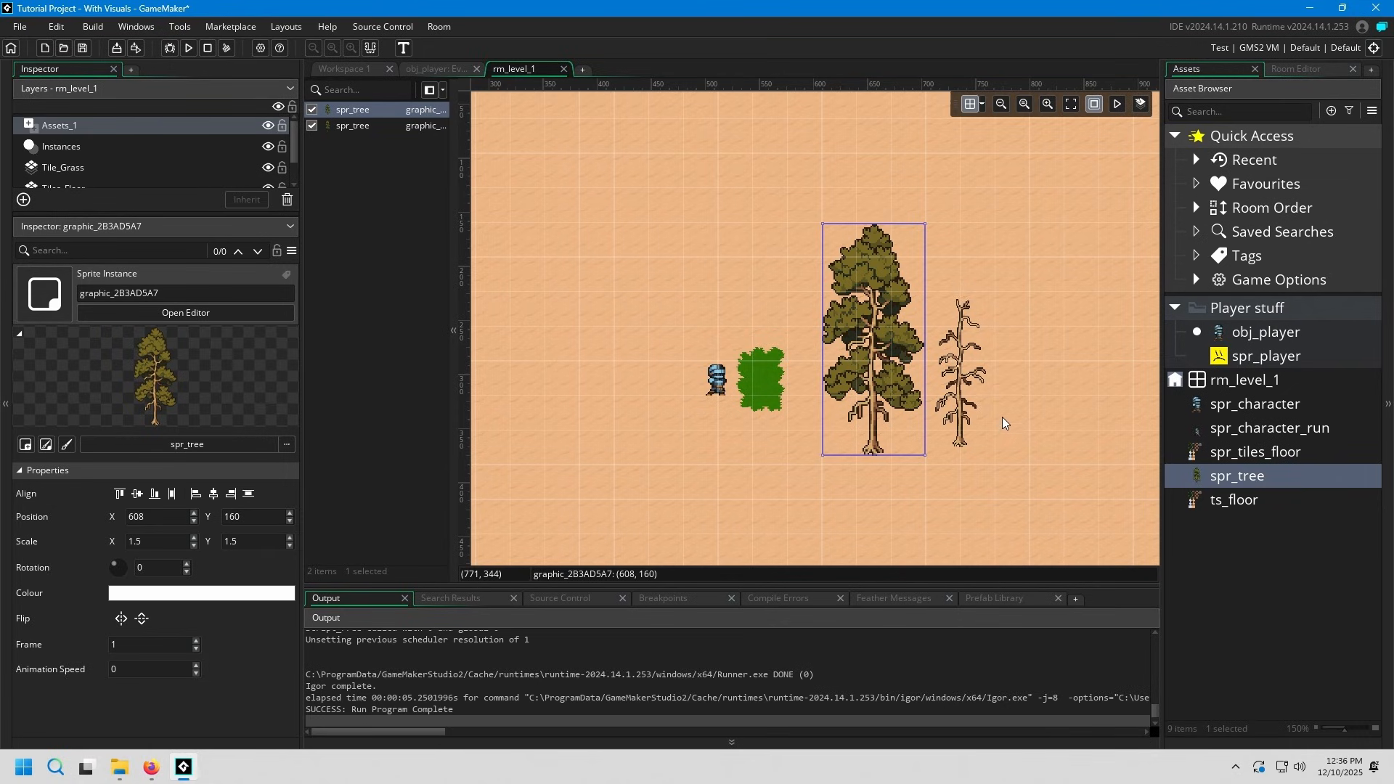
drag(907, 392, 1054, 429)
middle_drag(1053, 430, 854, 378)
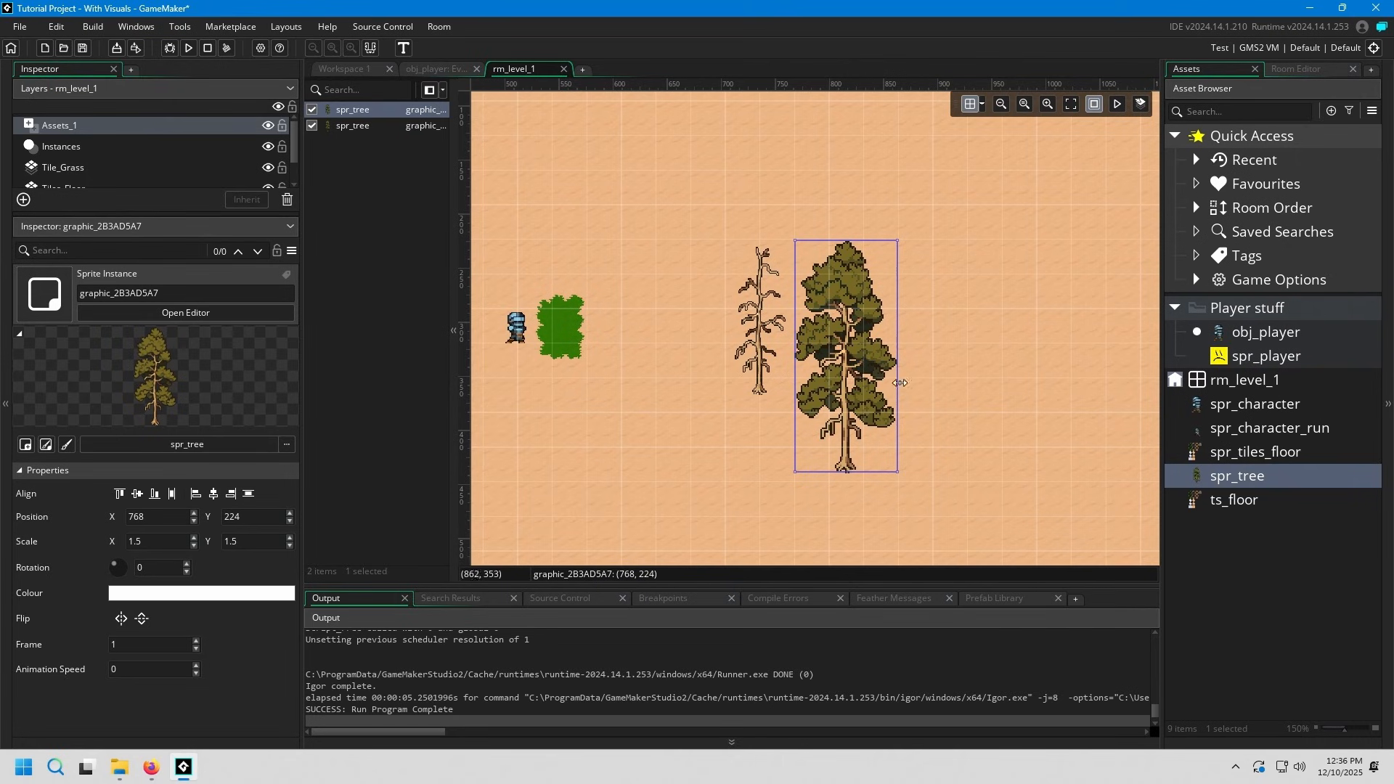
click(937, 428)
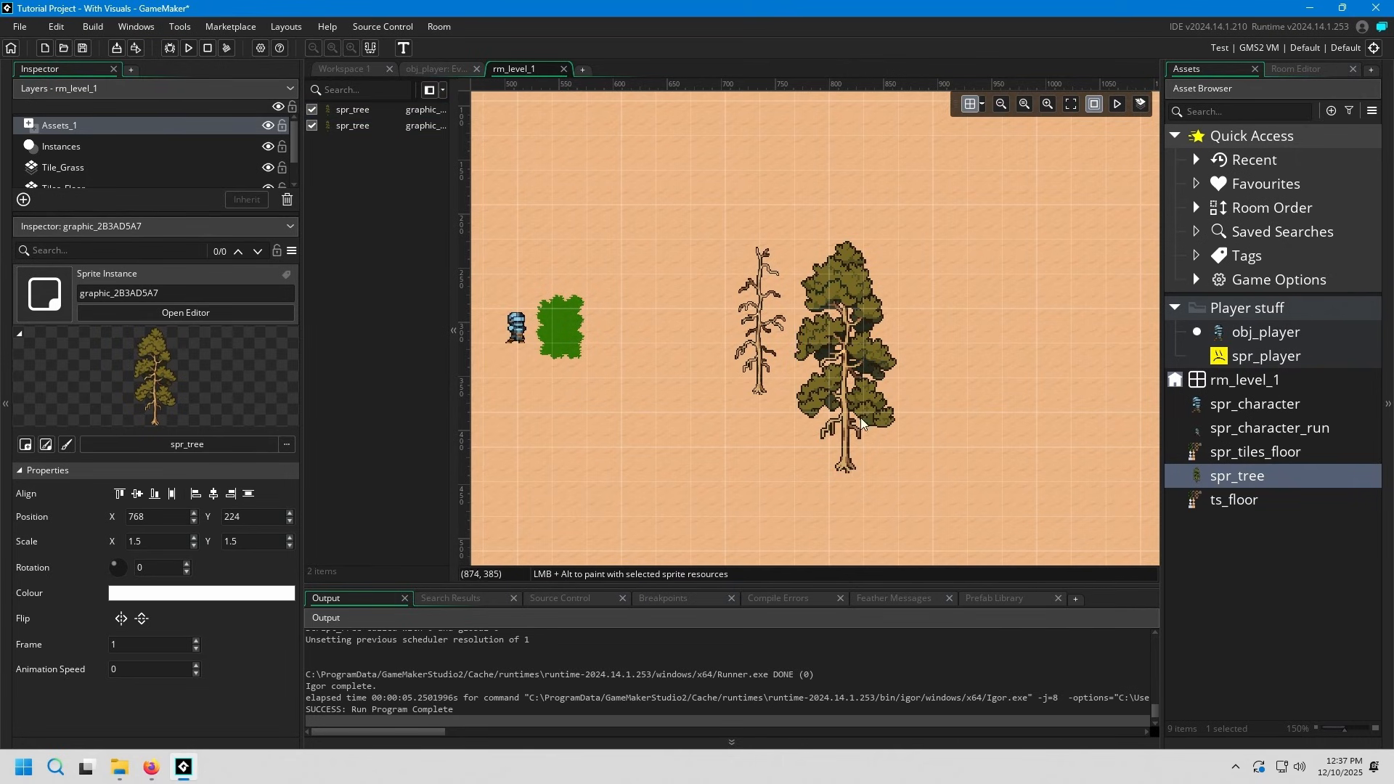
ctrl+scroll(857, 432, down, 4)
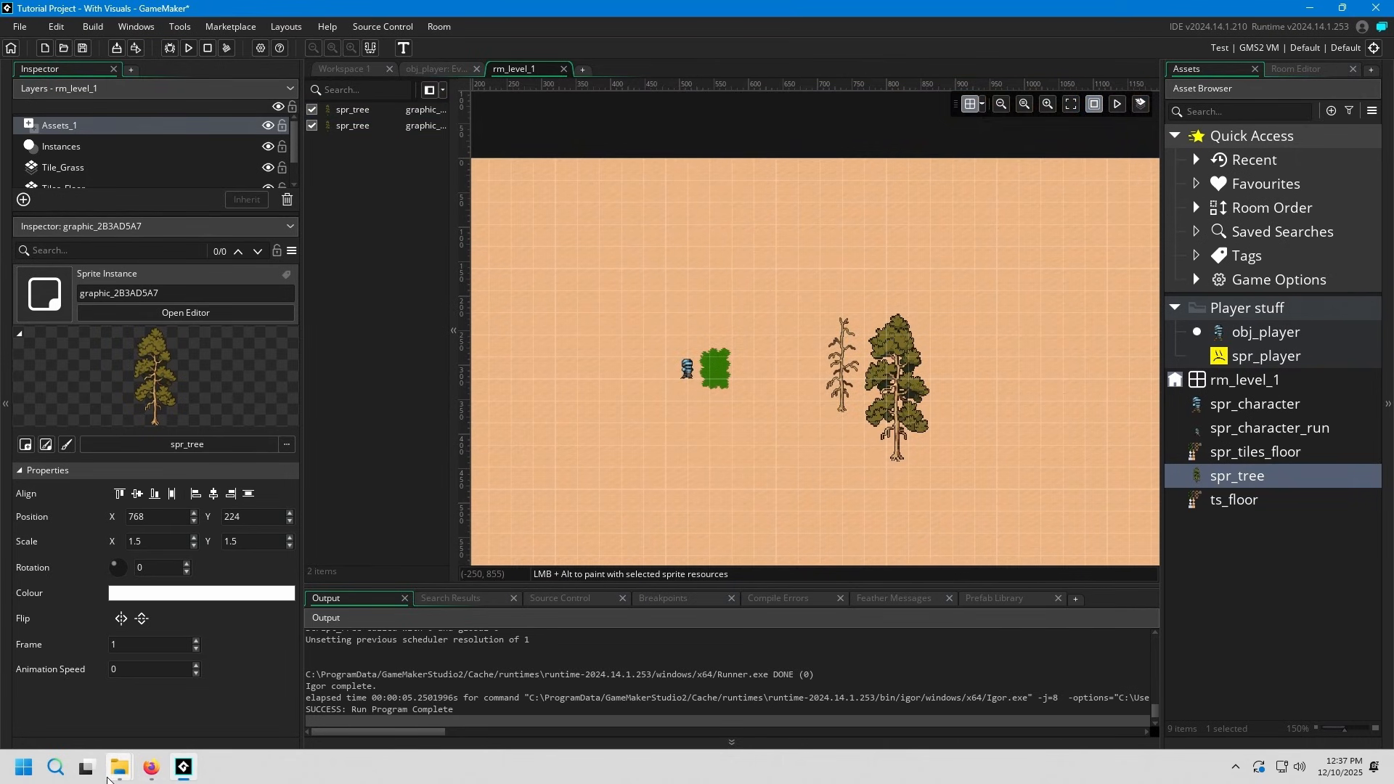
- Switch to File Explorer and go up from the Model_03 tree folder to the Static props folder
mouse_move(120, 767)
click(241, 703)
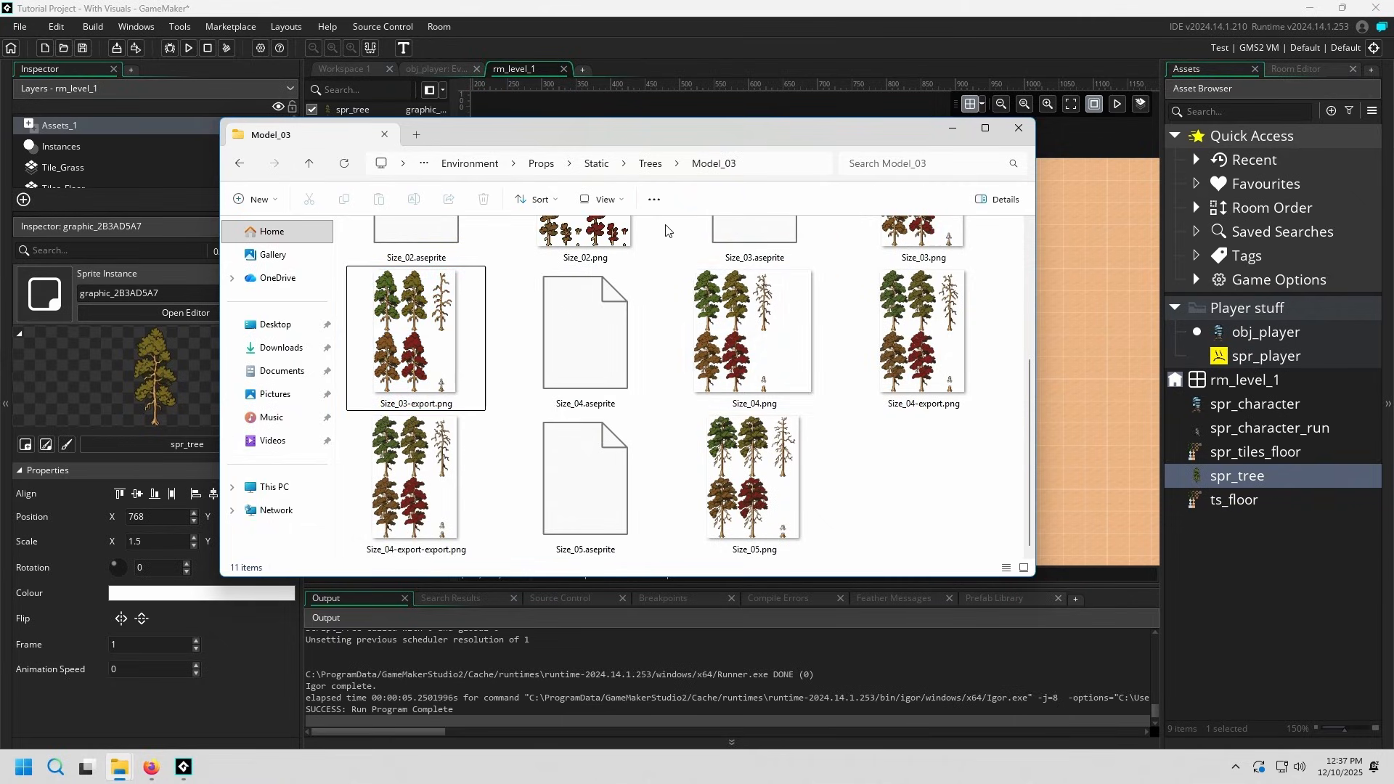
click(650, 164)
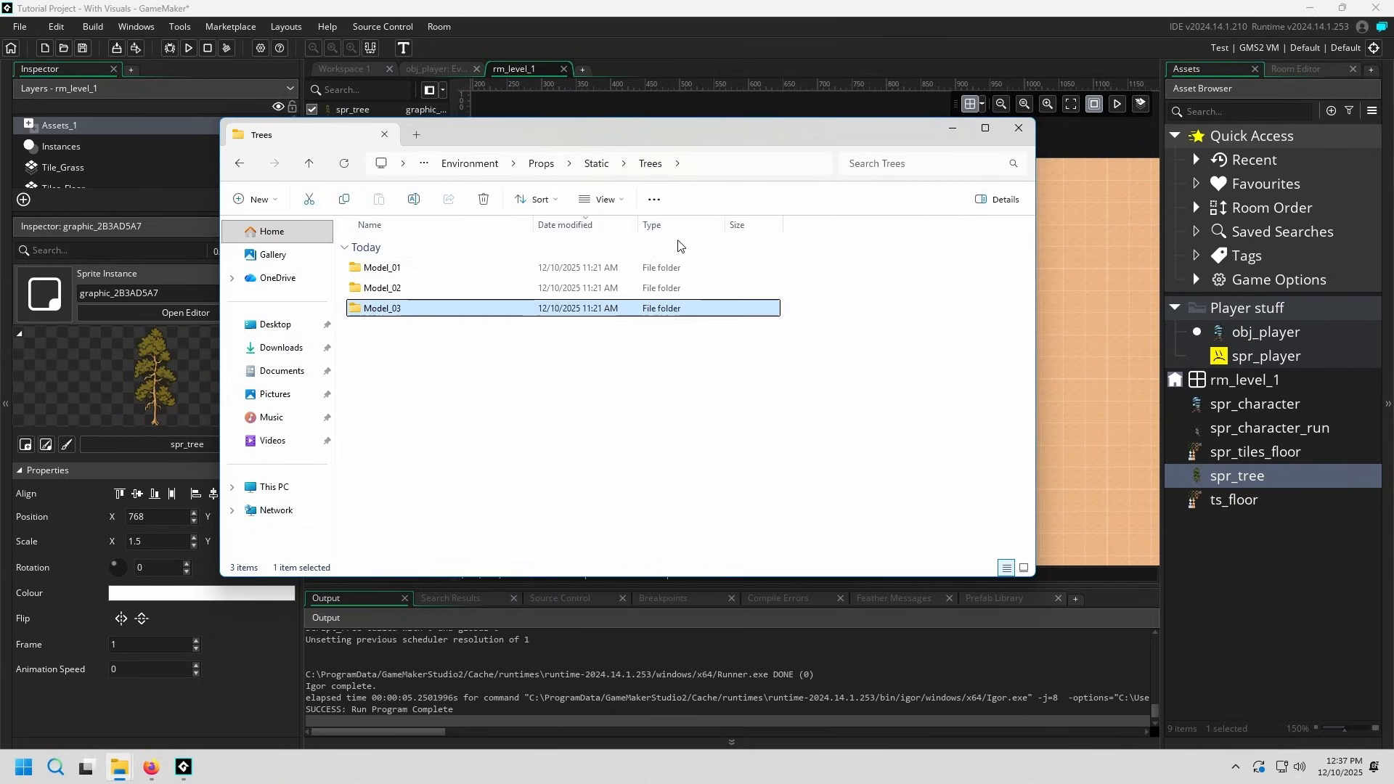
click(597, 164)
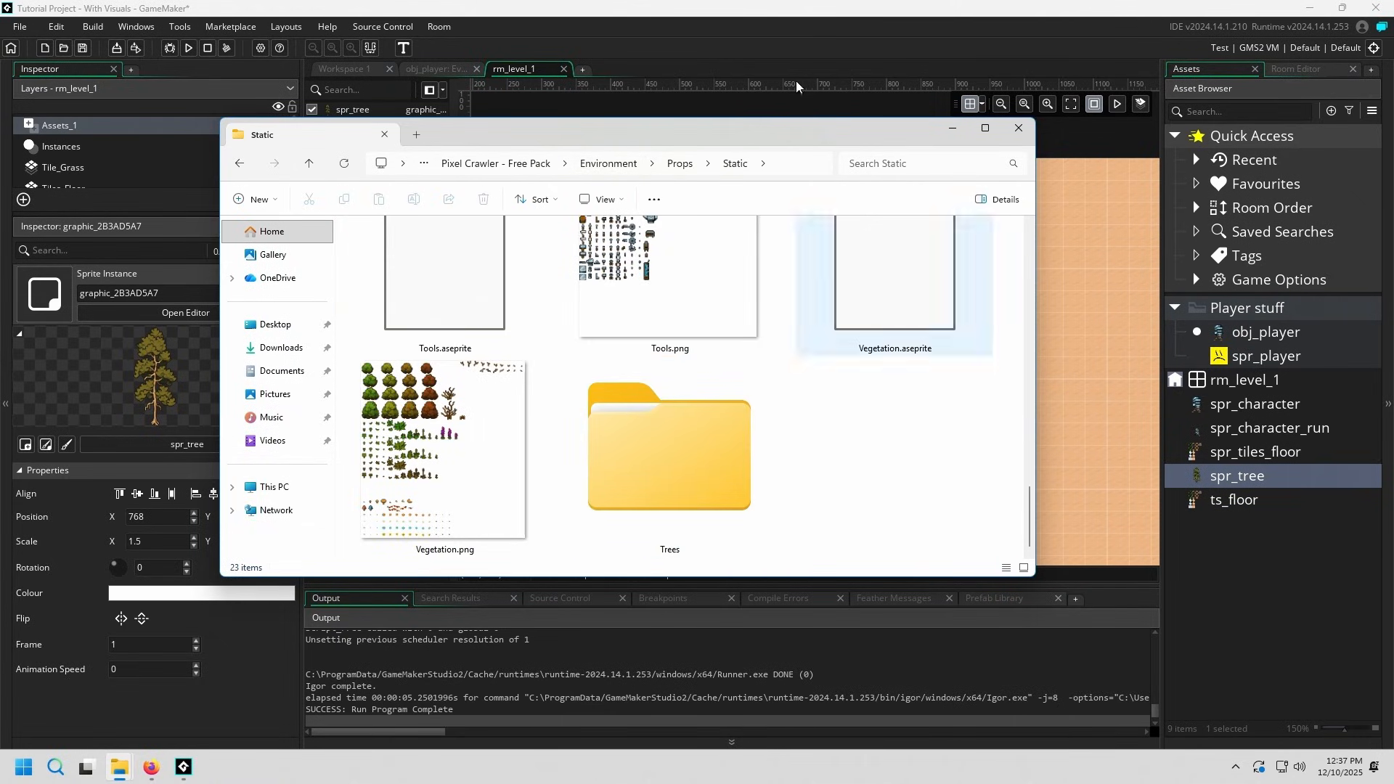
- Return to GameMaker's workspace, open the ts_floor tile set to examine its source image and tile properties, and close it
click(370, 69)
click(355, 72)
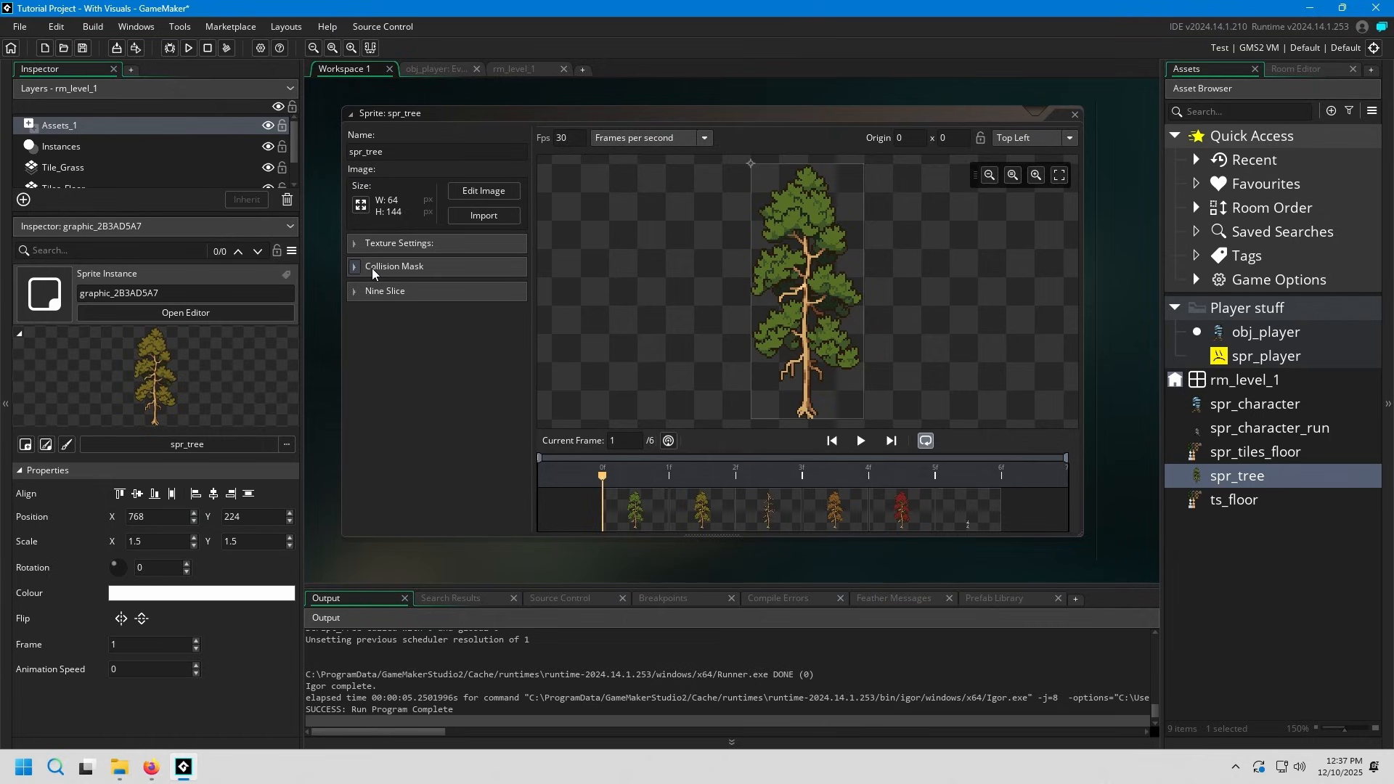
scroll(330, 272, up, 8)
scroll(330, 273, down, 8)
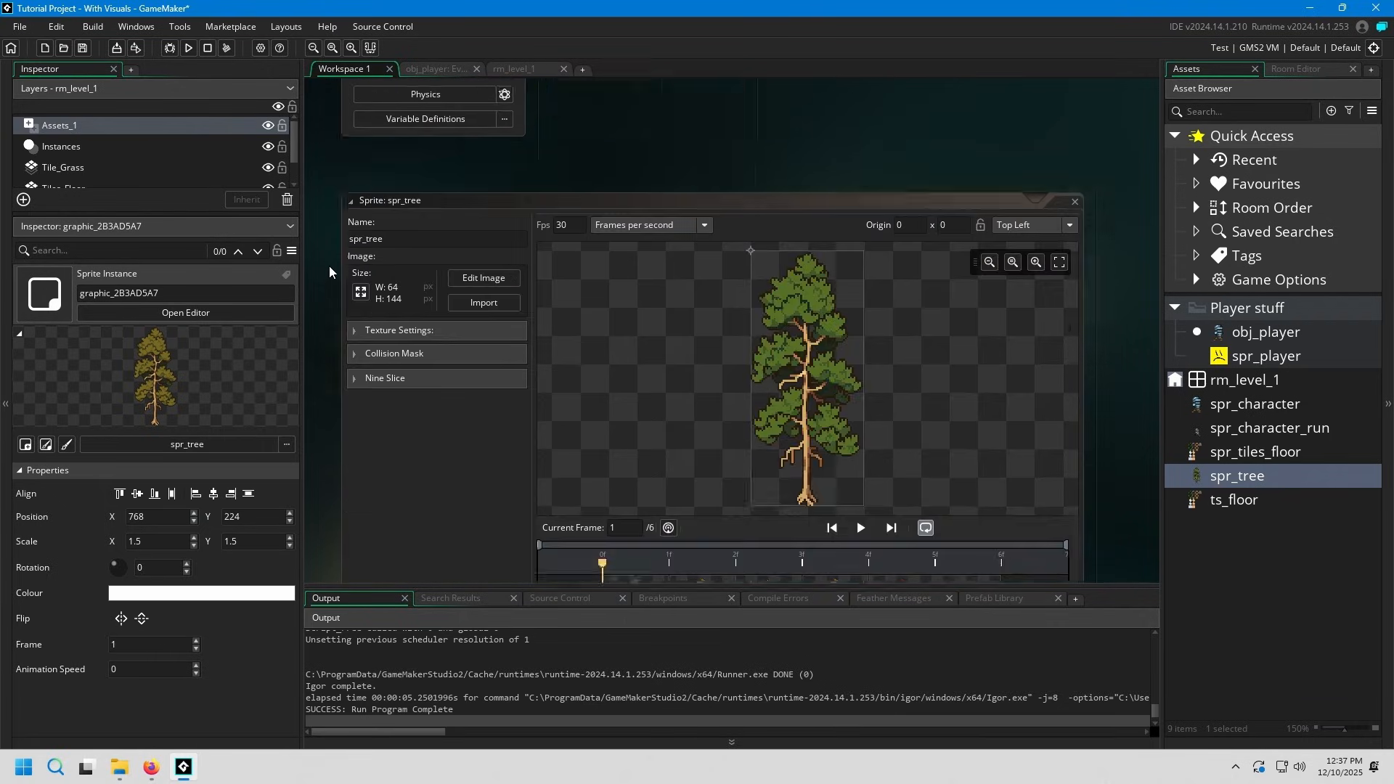
click(1257, 502)
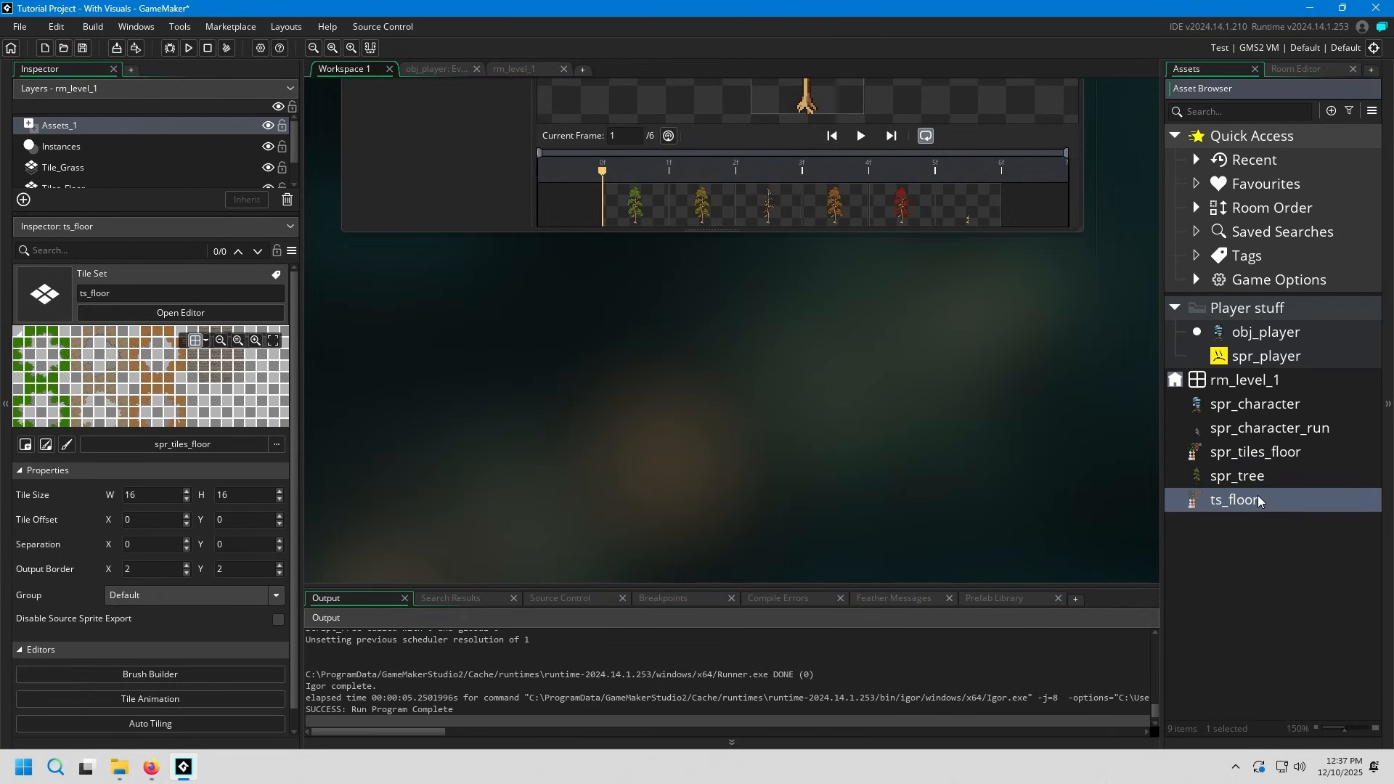
double_click(1259, 501)
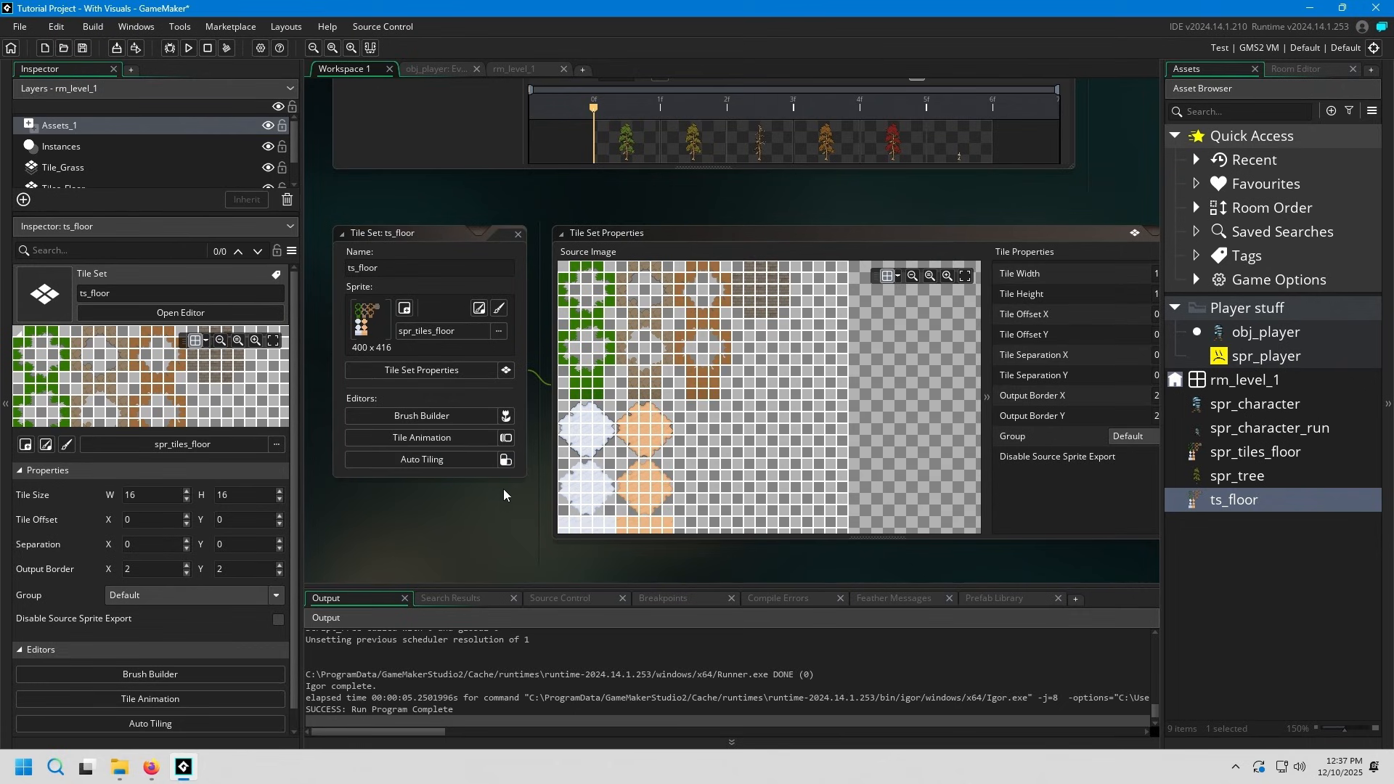
scroll(632, 377, down, 1)
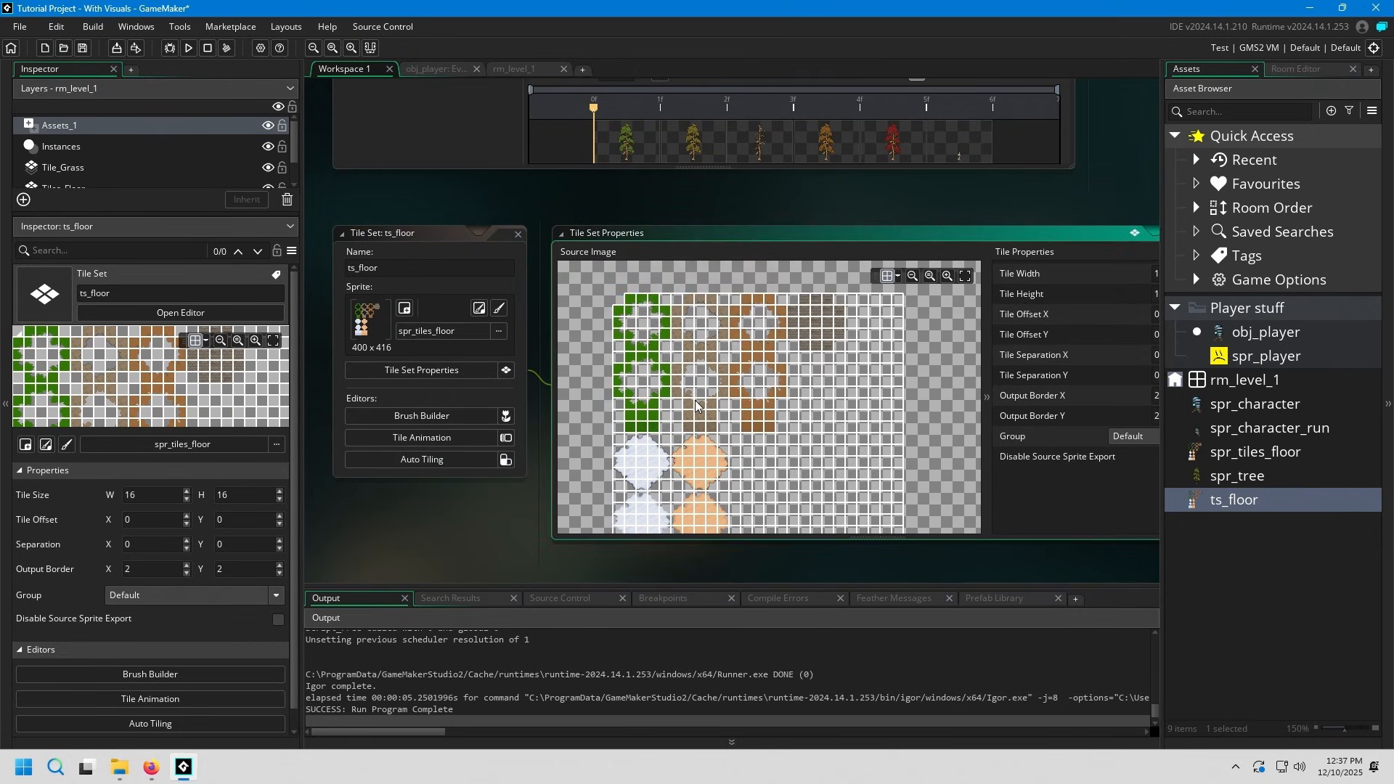
click(518, 234)
scroll(567, 425, up, 5)
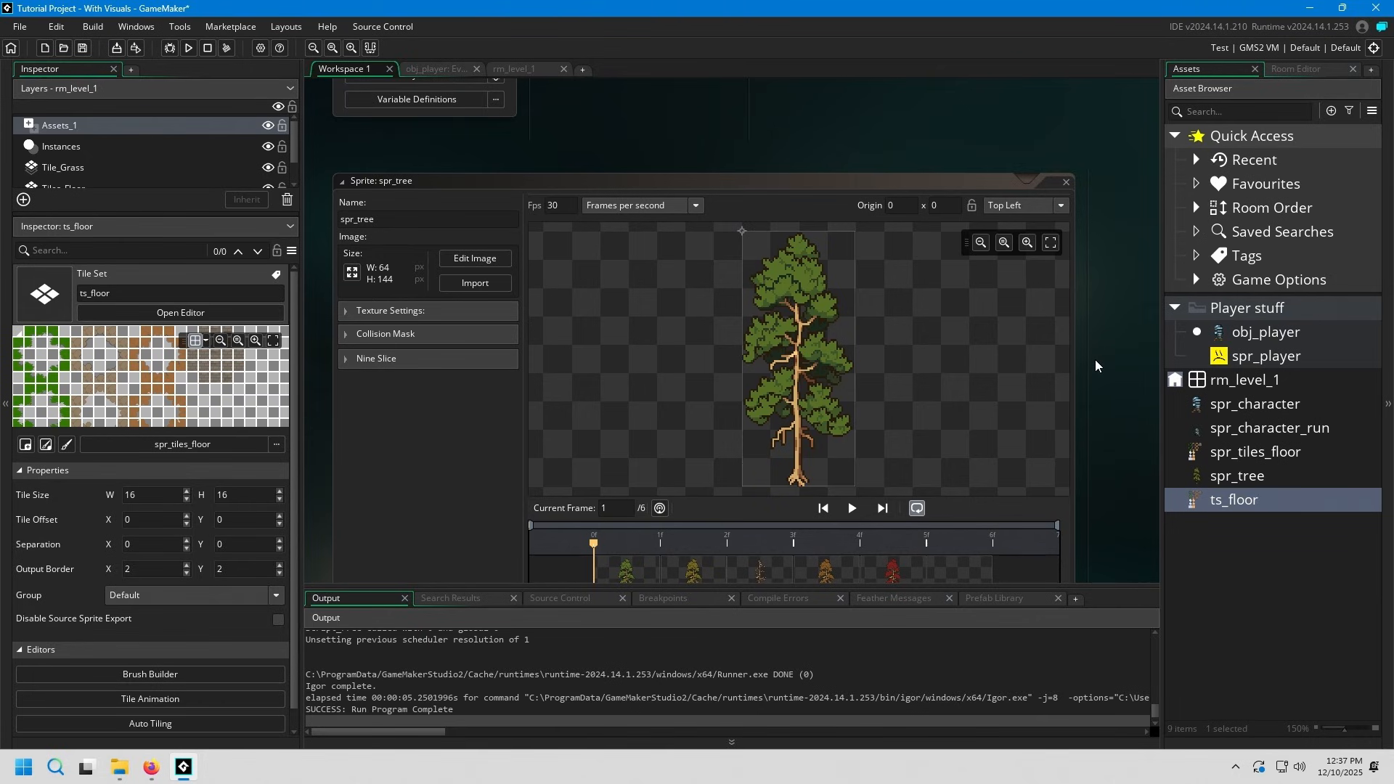
scroll(1098, 366, up, 2)
scroll(1097, 366, down, 3)
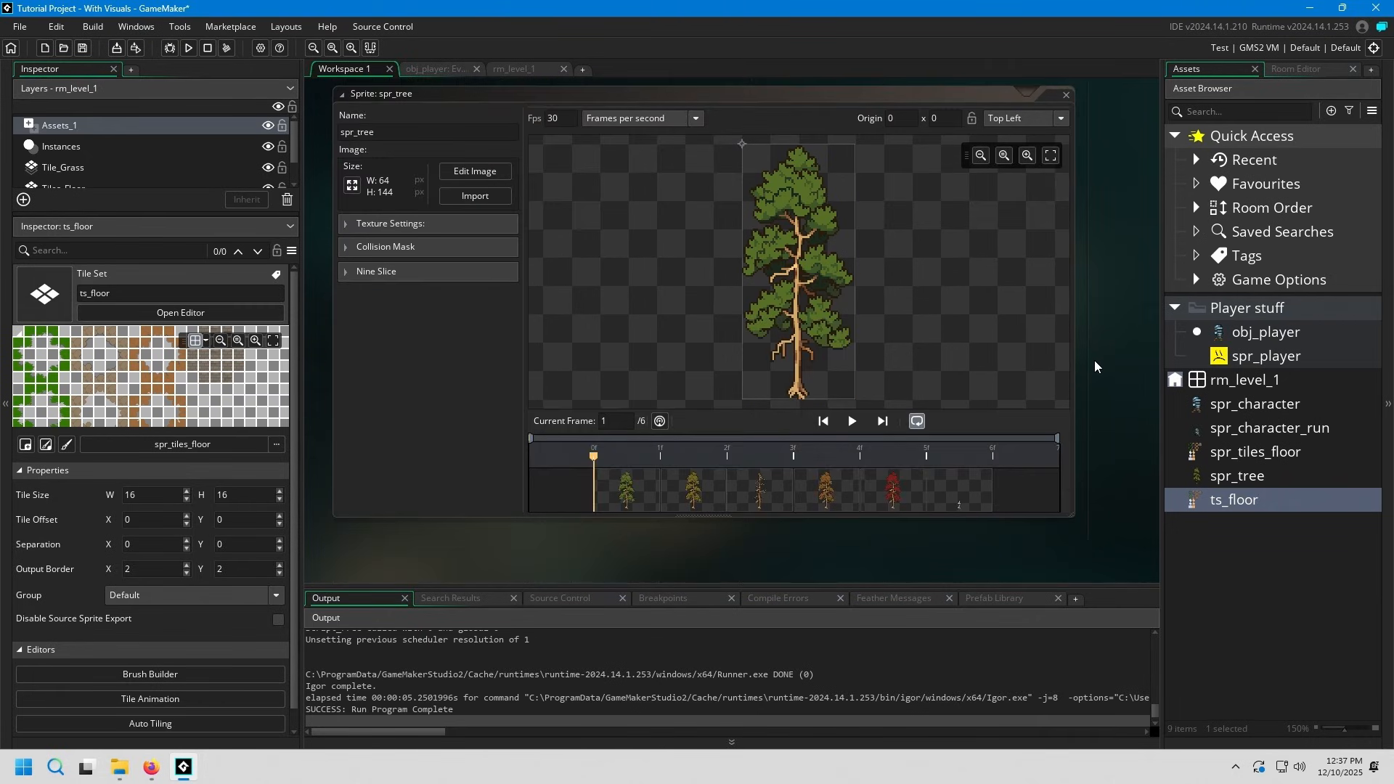
- In rm_level_1, move the enlarged tree to X 608, Y 160 and set its X and Y scale to 1
click(520, 72)
click(901, 389)
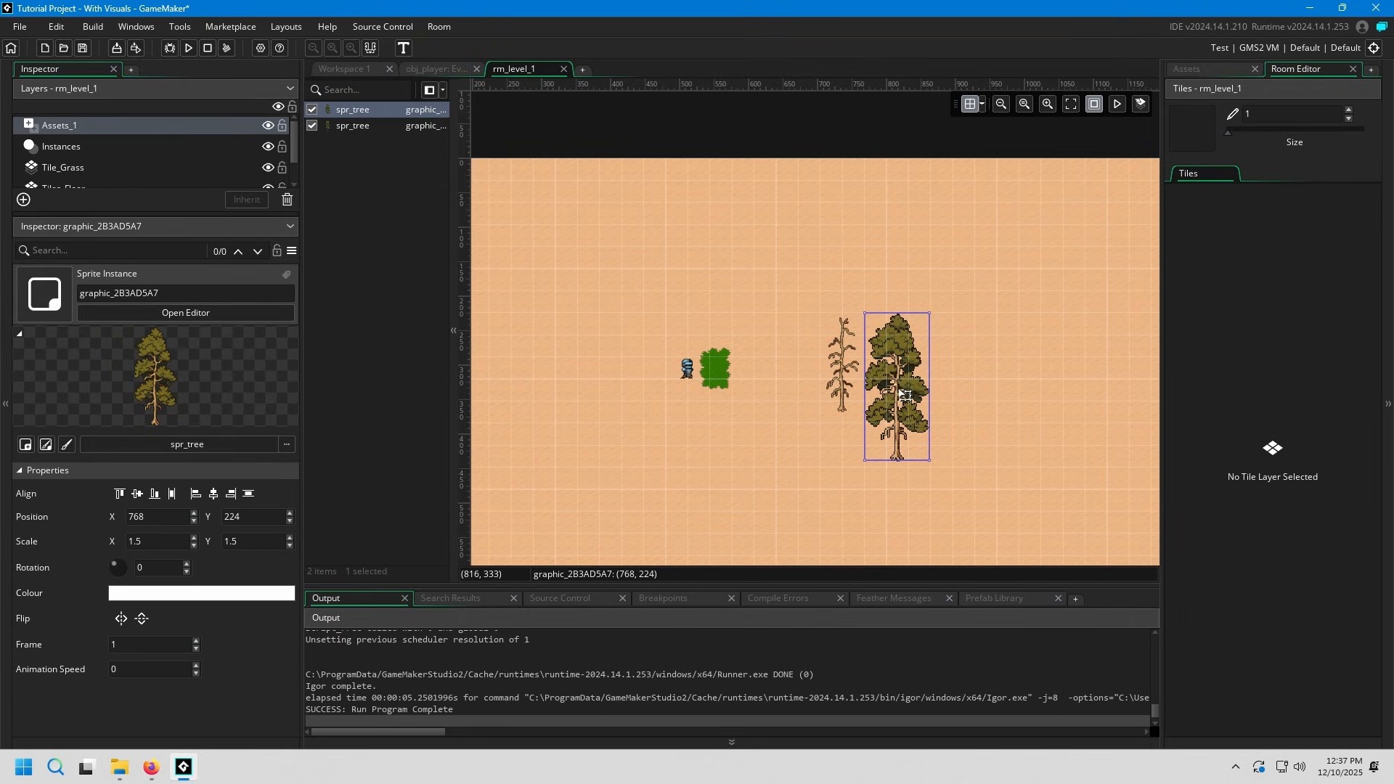
drag(904, 394, 794, 351)
click(94, 540)
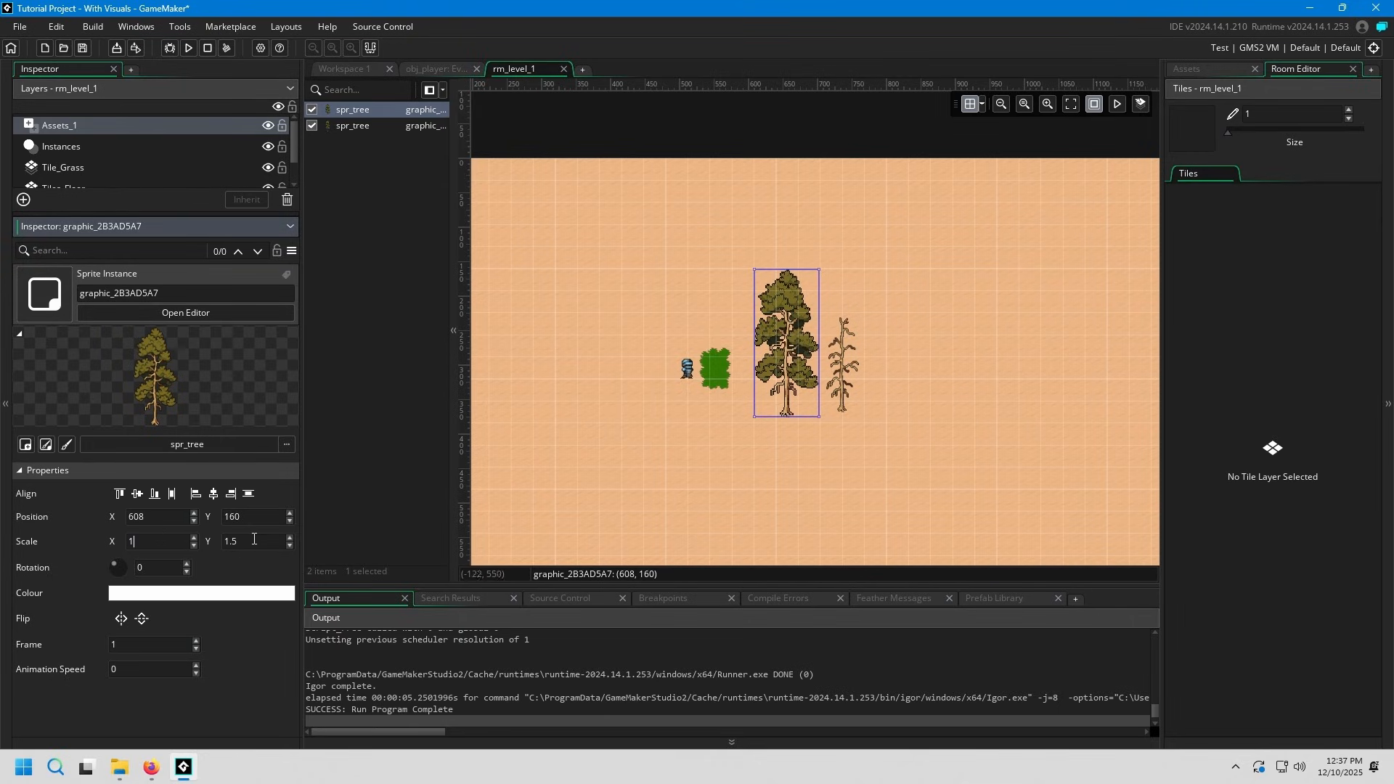
drag(254, 540, 212, 541)
text(1)
click(516, 492)
- Set image_xscale and image_yscale to 1 in obj_player's Create event and save
click(341, 70)
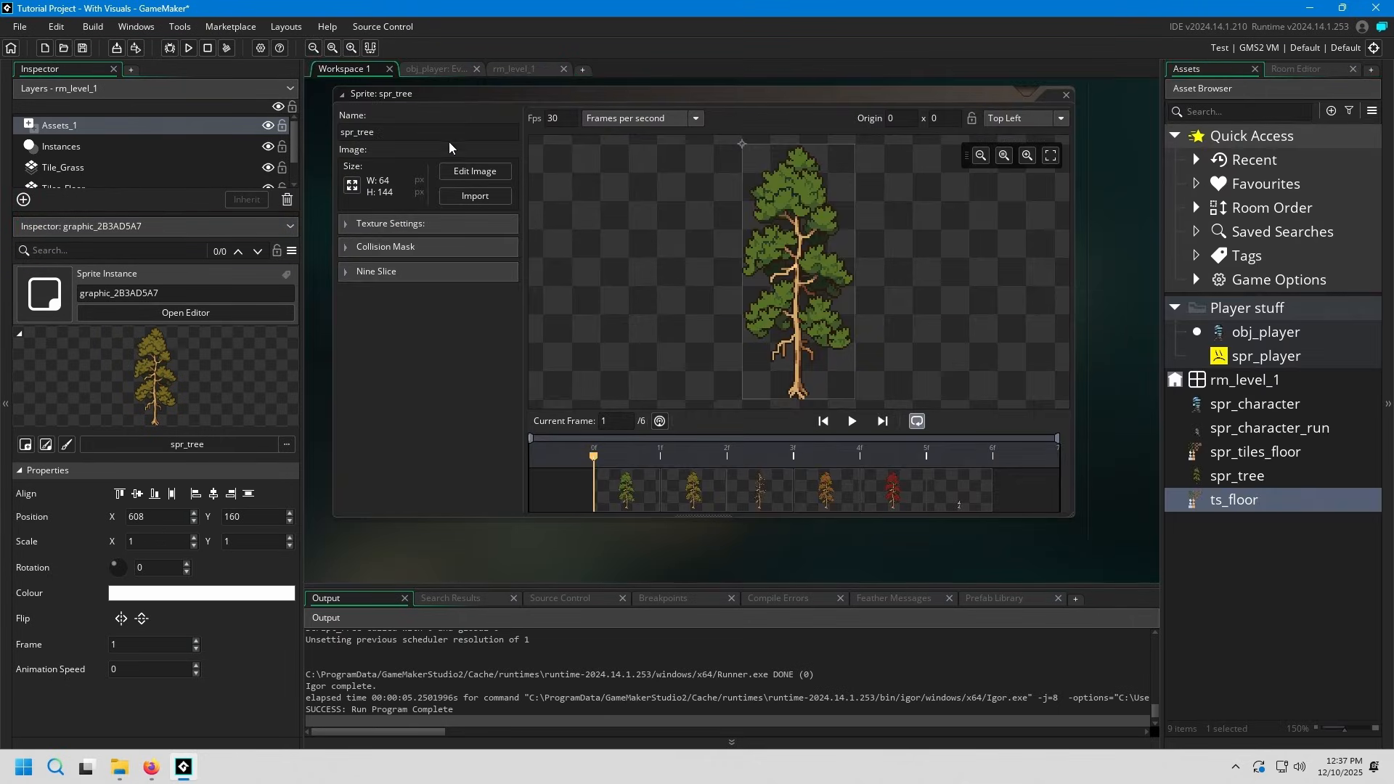
scroll(1096, 311, up, 10)
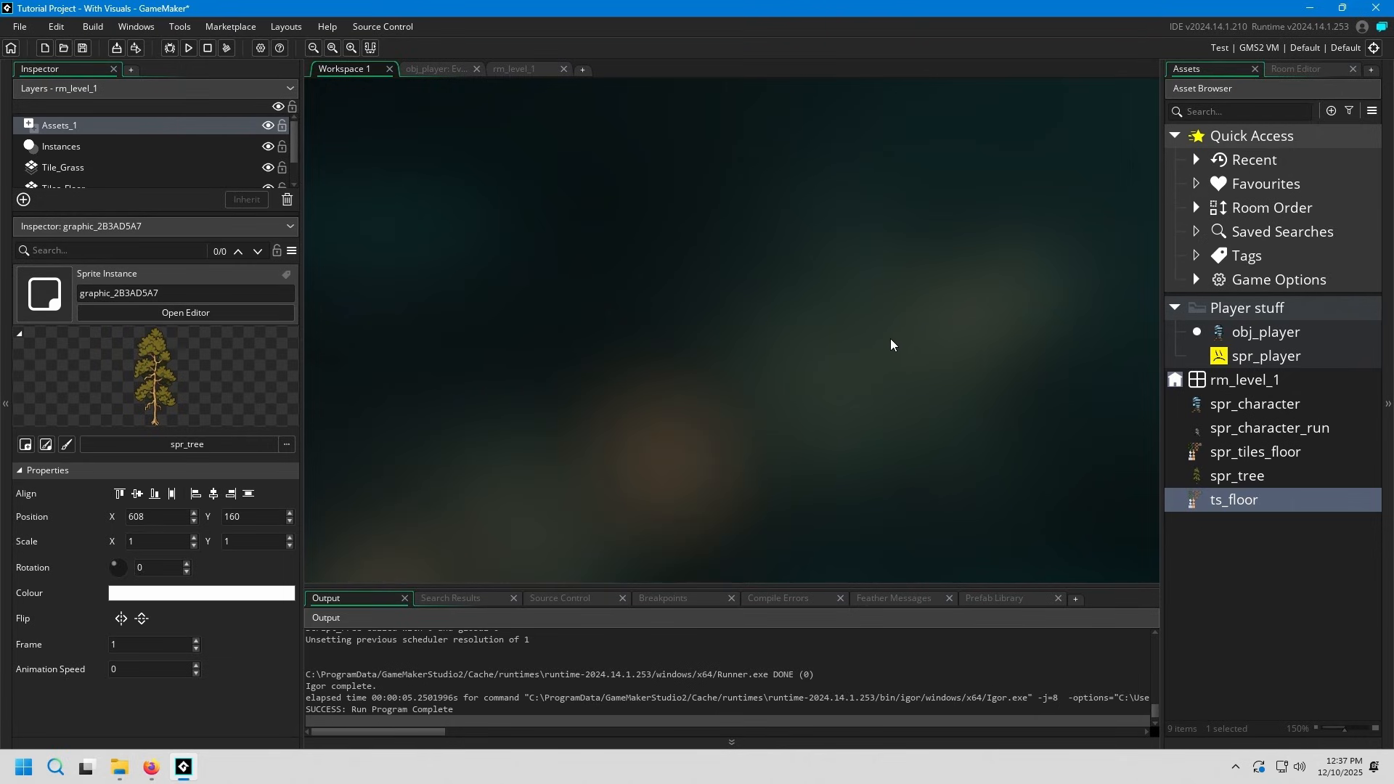
scroll(825, 364, down, 5)
click(434, 70)
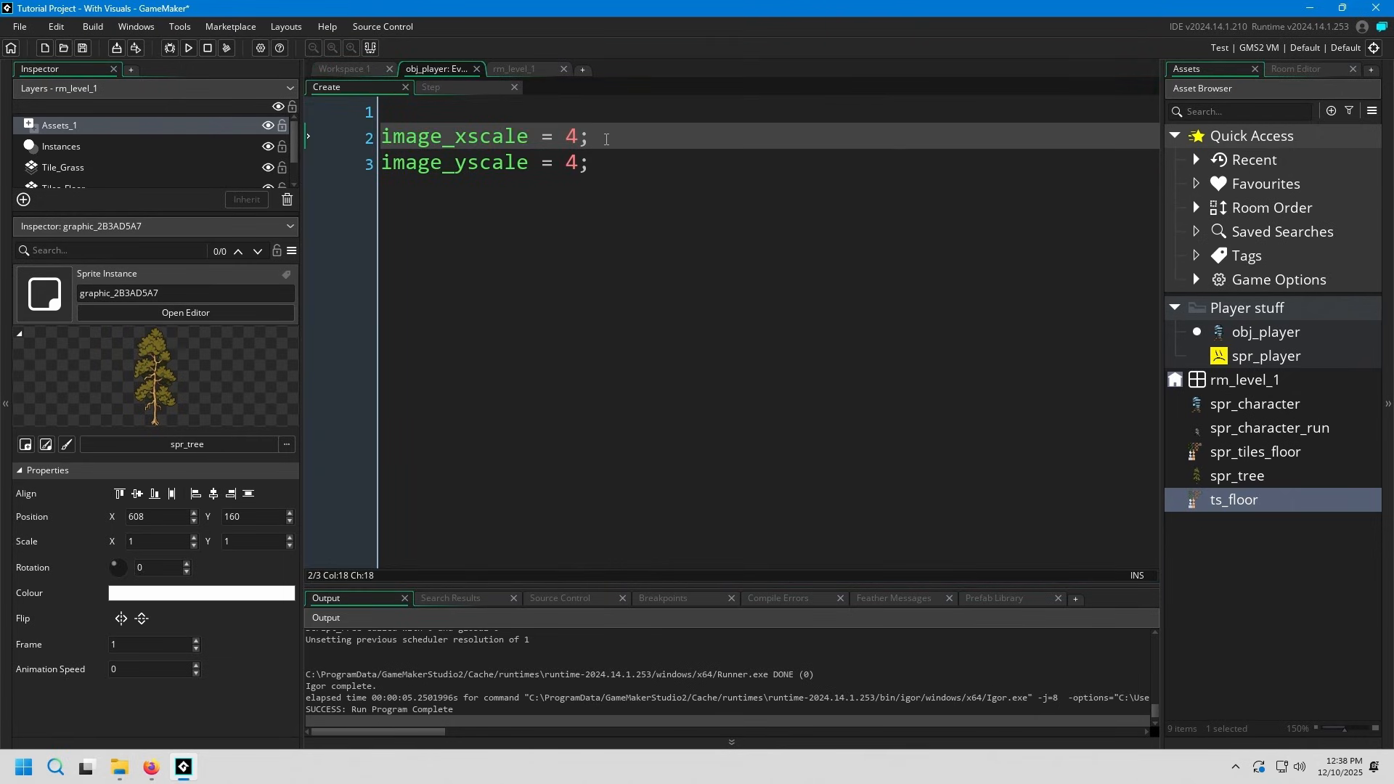
key(BackSpace)
text(1)
key(Down)
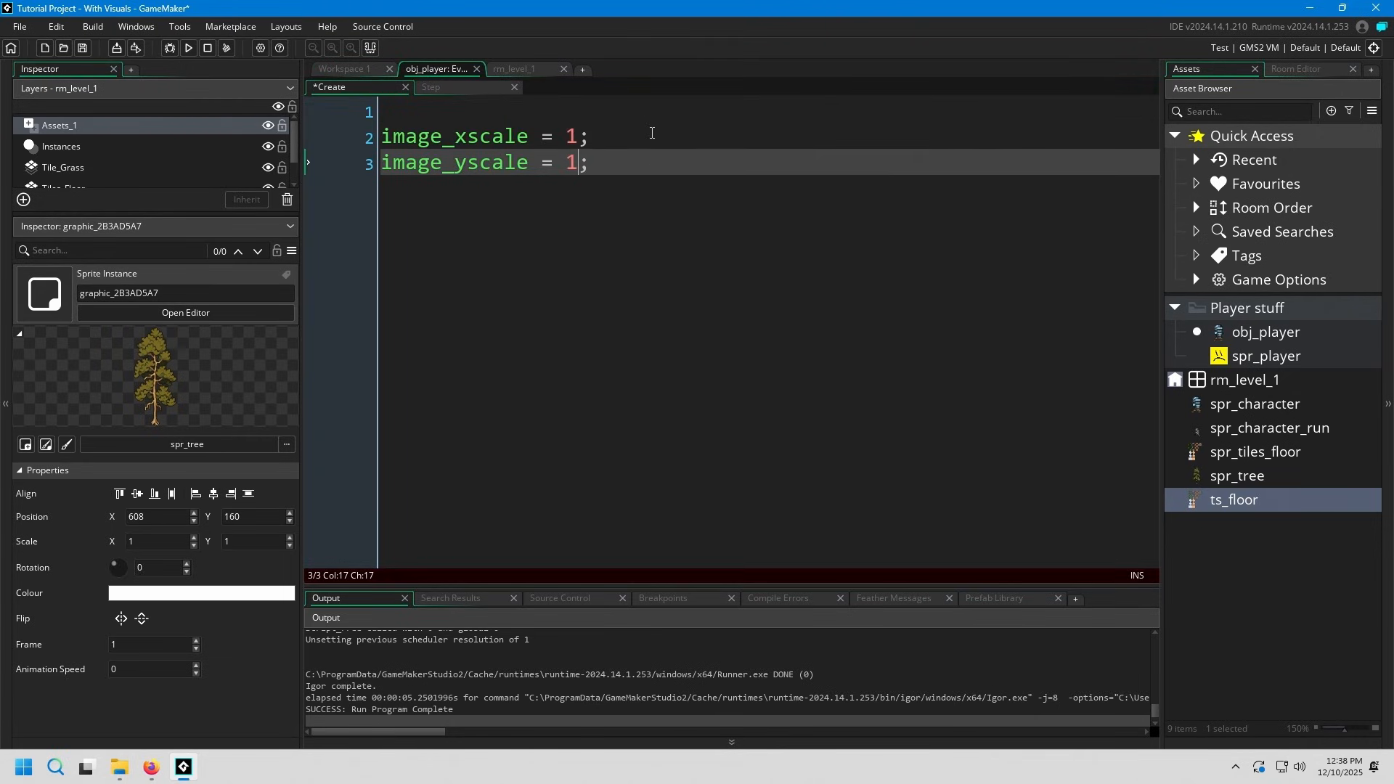
key(ctrl+s)
- In obj_player's Step event, set image_xscale to -1 in the leftward movement block for the A key
click(476, 87)
scroll(695, 279, up, 3)
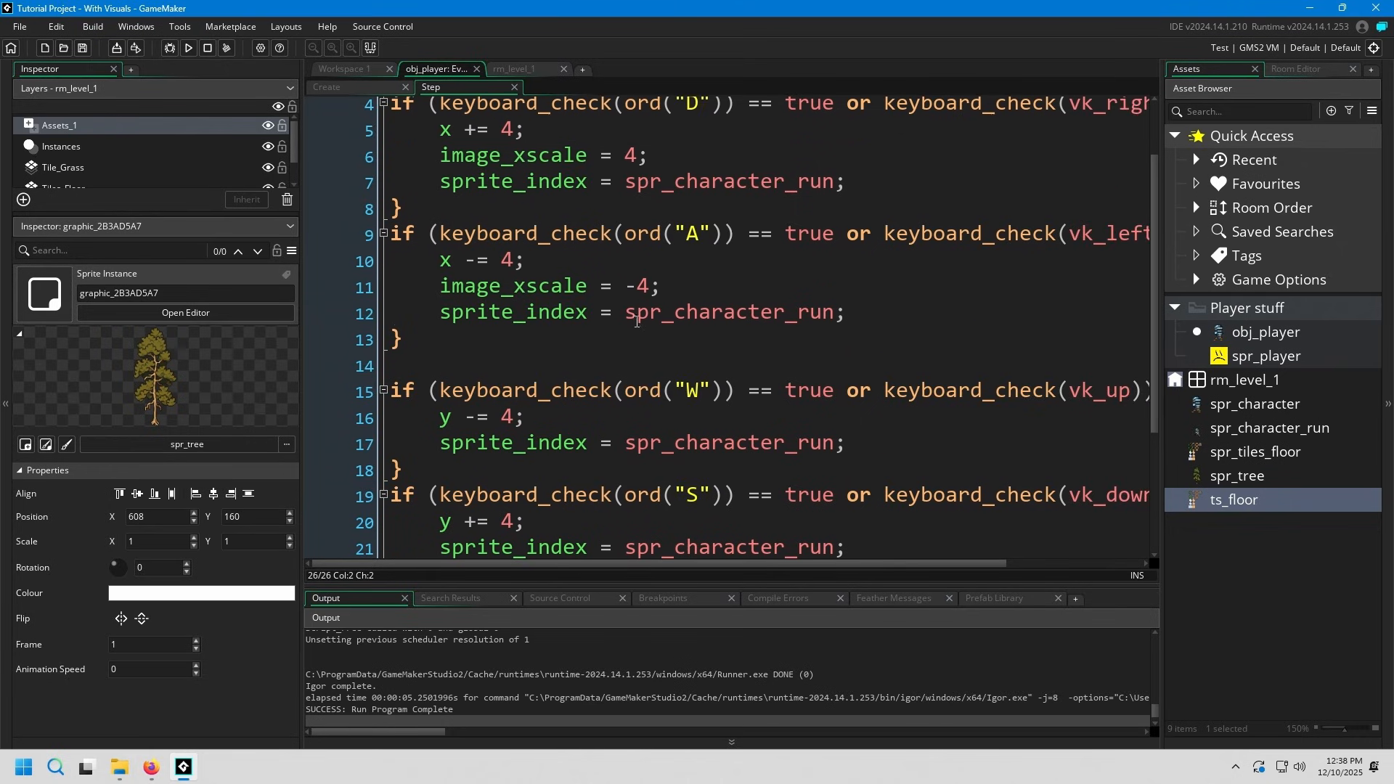
click(763, 320)
key(Left)
key(BackSpace)
text(1)
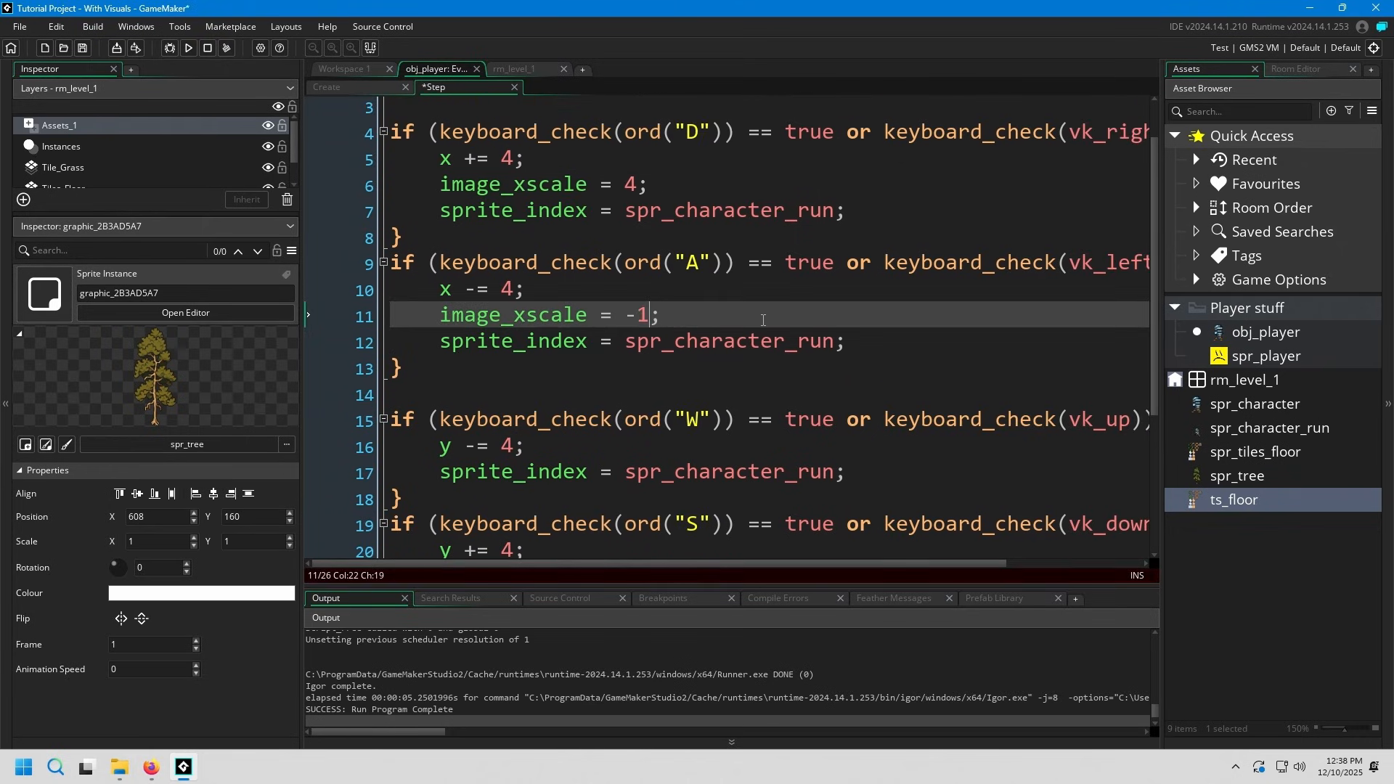
- Set image_xscale to 1 in the rightward movement block for the D key and save the Step event
key(Up)
key(Up)
key(Up)
key(Up)
key(Up)
key(Left)
key(BackSpace)
text(1)
key(ctrl+s)
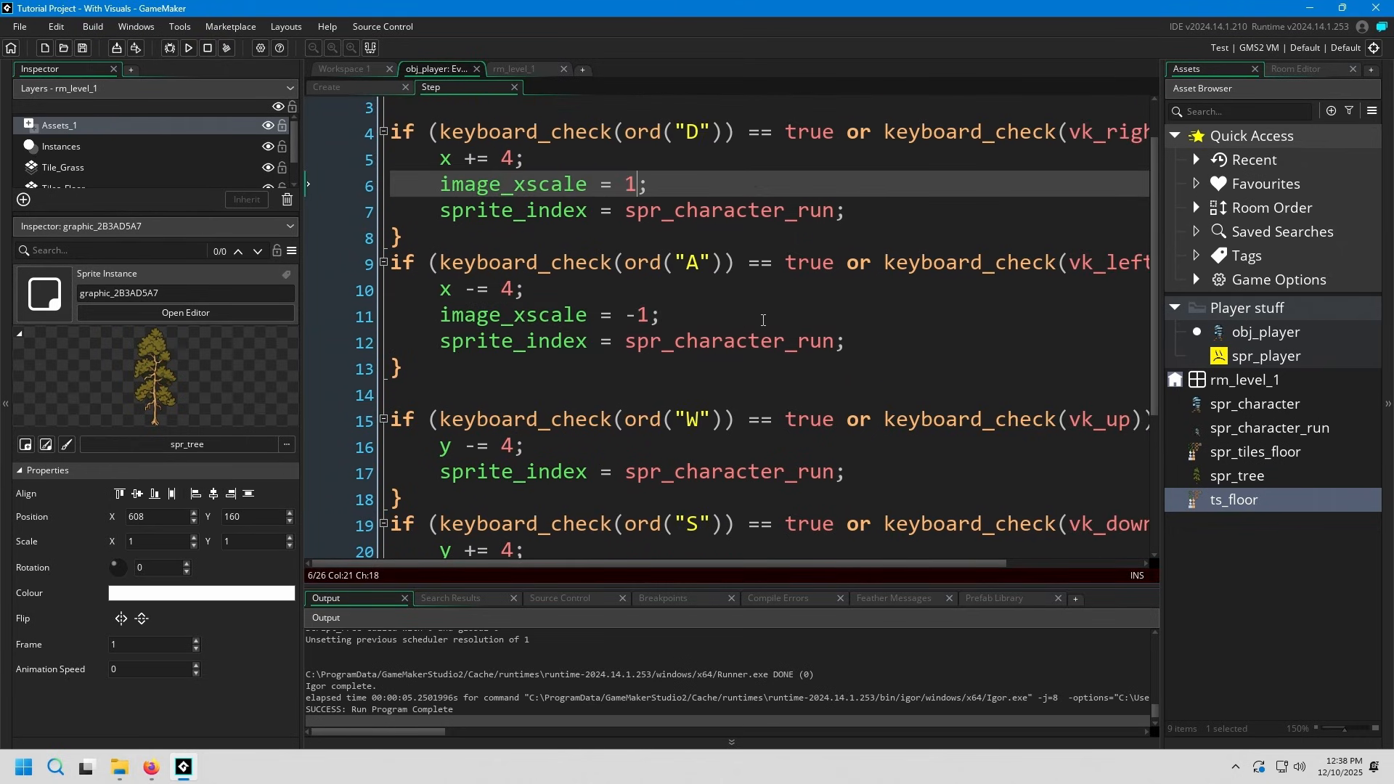
- Run the game and walk the player around the grass patch and both trees to check the sprite sizes
scroll(764, 321, up, 1)
key(F5)
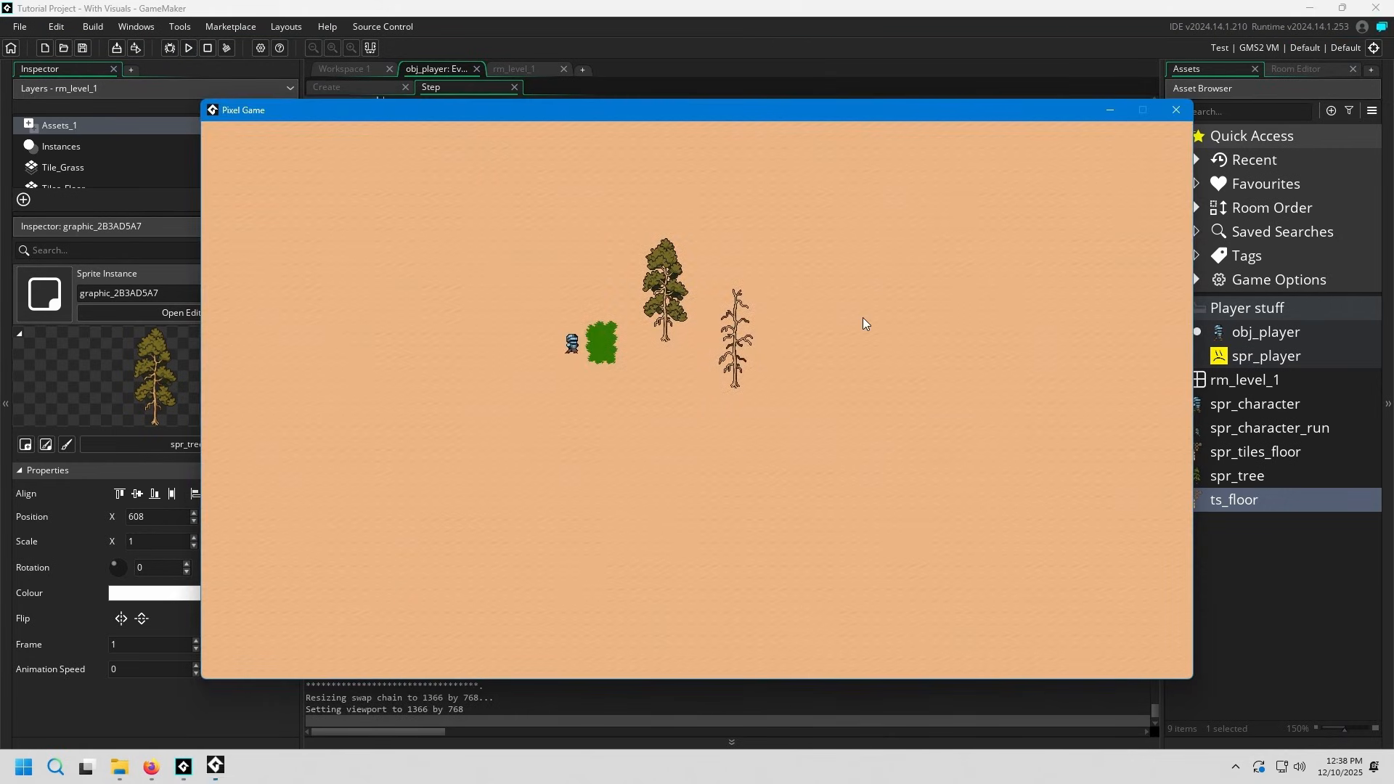
key(d)
key(s)
key(a)
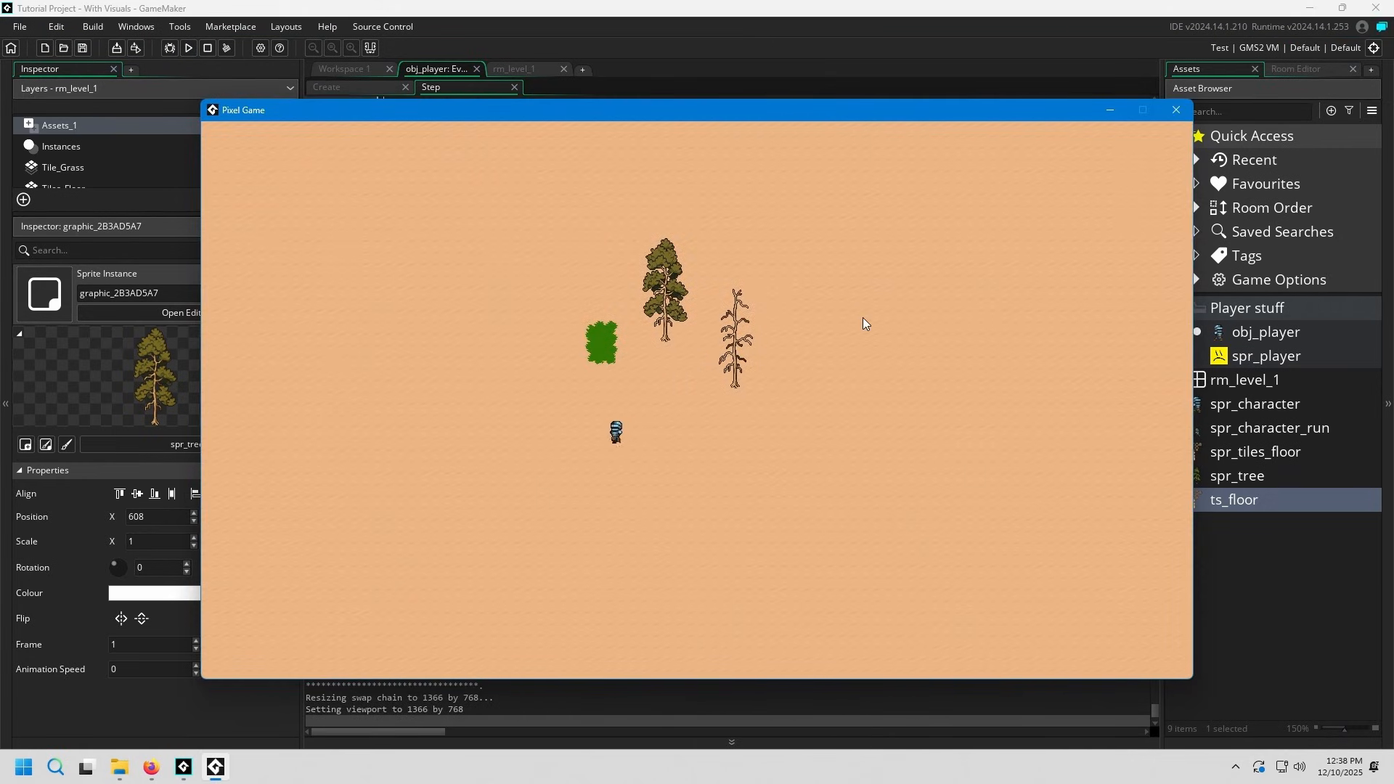
key(w)
key(d)
key(s)
key(a)
key(w)
key(d)
key(s)
key(a)
key(w)
key(w)
key(d)
key(s)
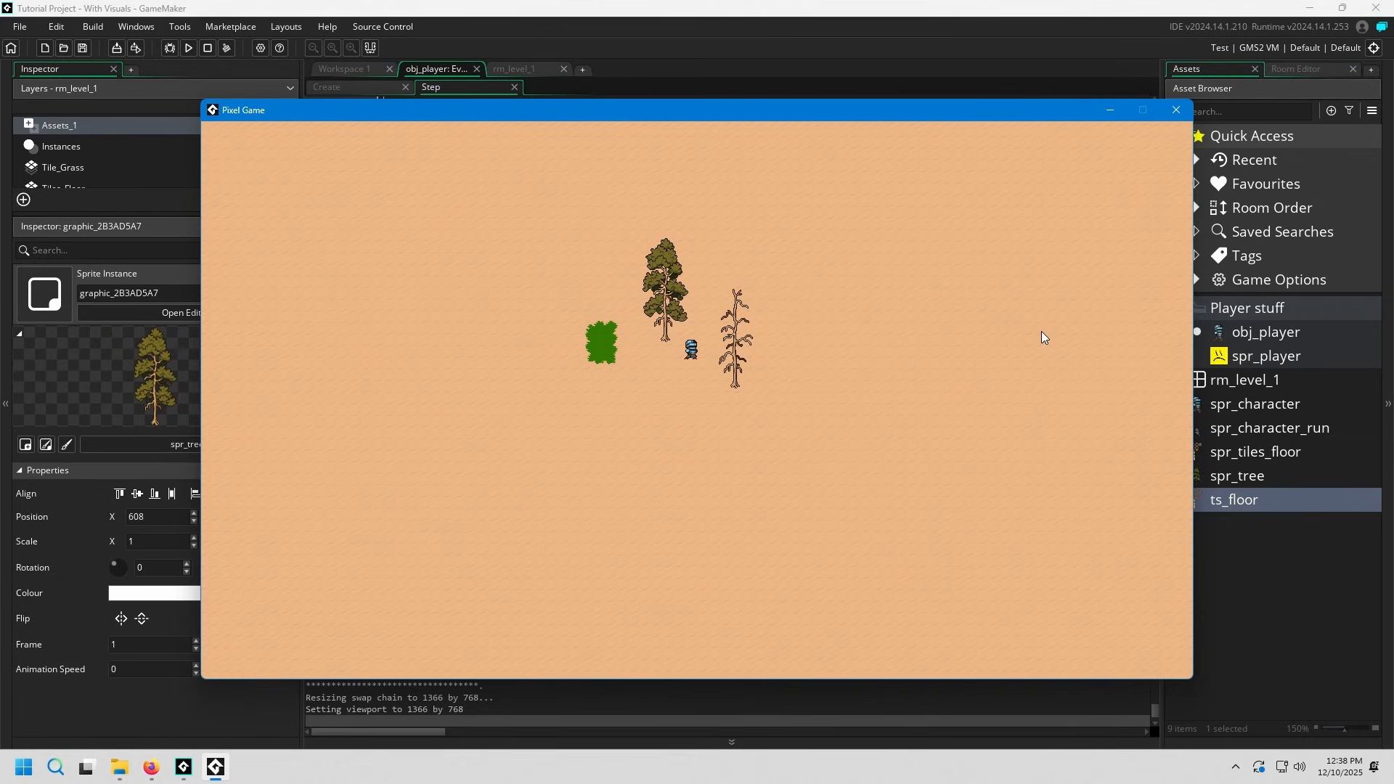